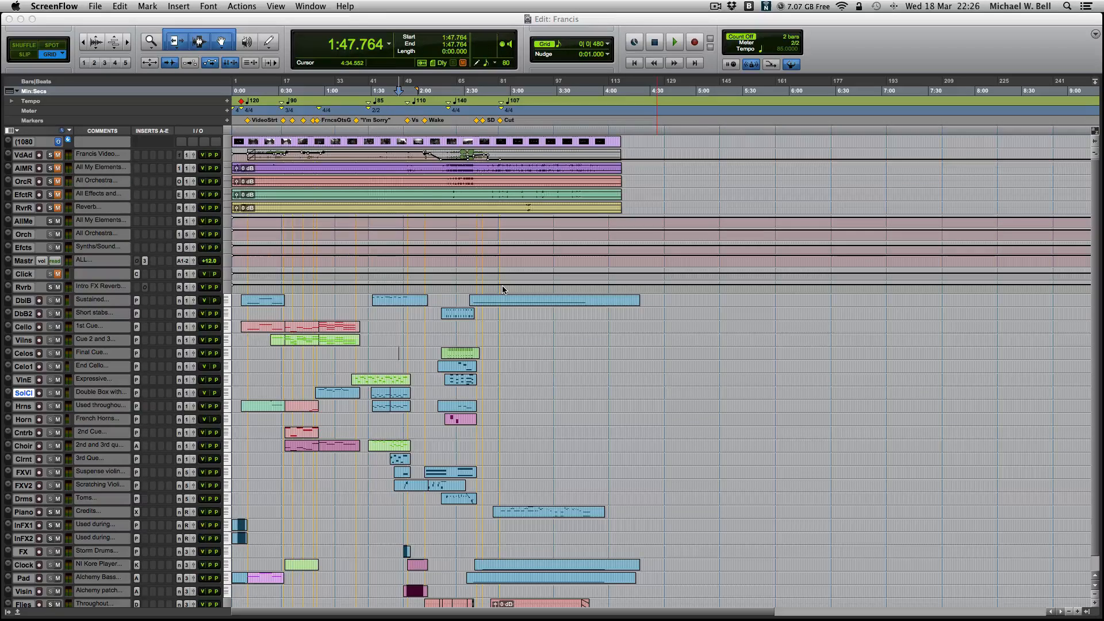
- Increase the height of all tracks in the Edit window so their full names and clip contents show
scroll(394, 307, down, 1)
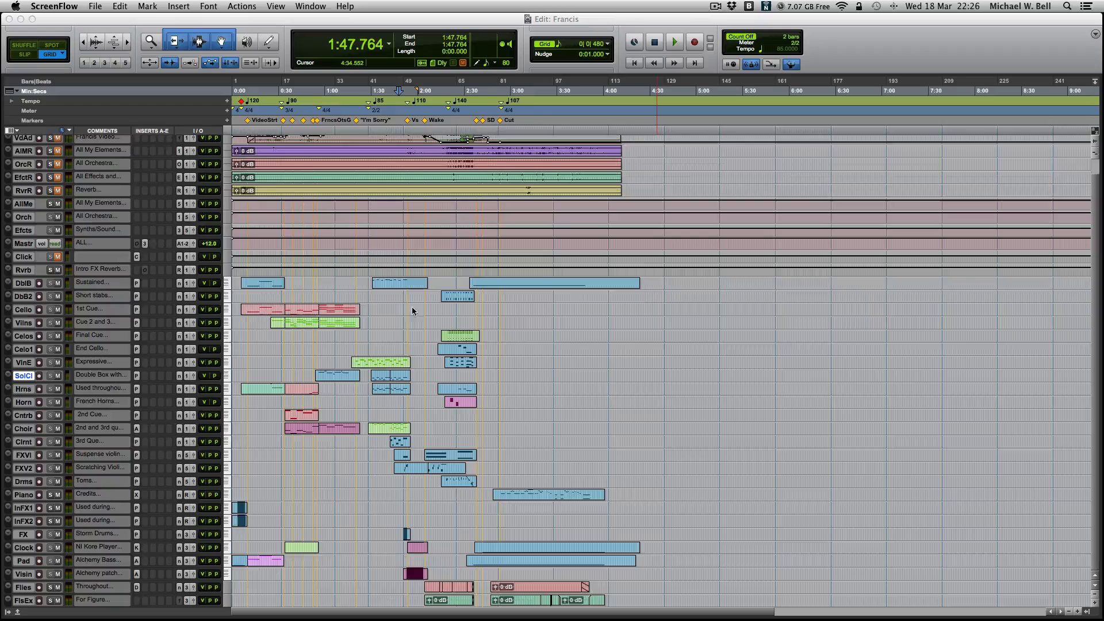
scroll(402, 296, up, 1)
scroll(397, 298, down, 1)
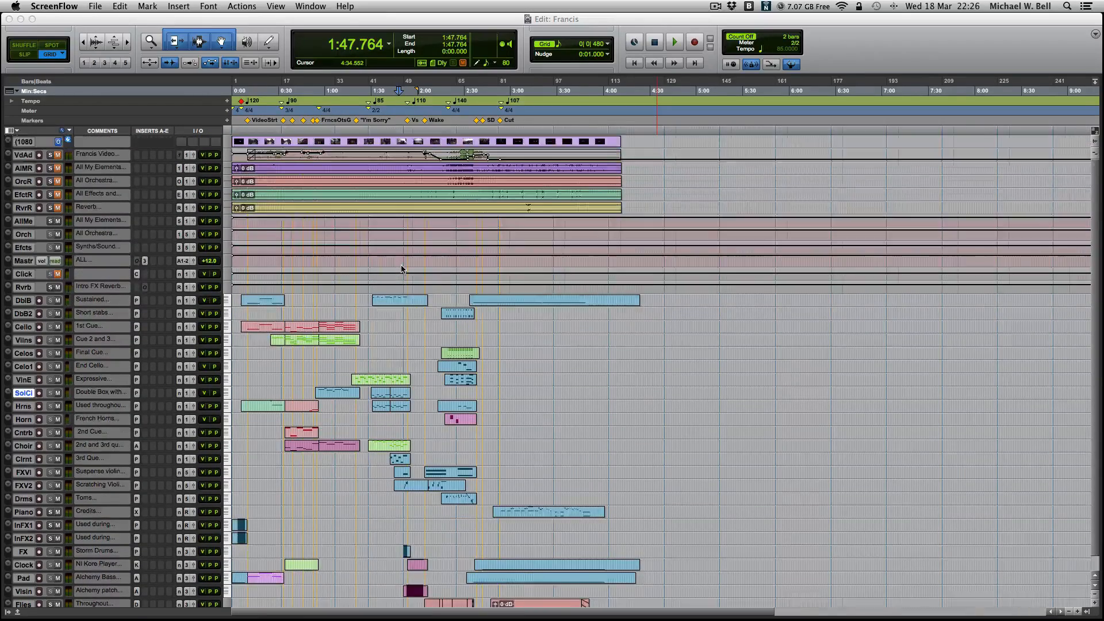
scroll(411, 323, right, 5)
scroll(405, 317, left, 5)
scroll(398, 312, up, 1)
scroll(172, 431, down, 1)
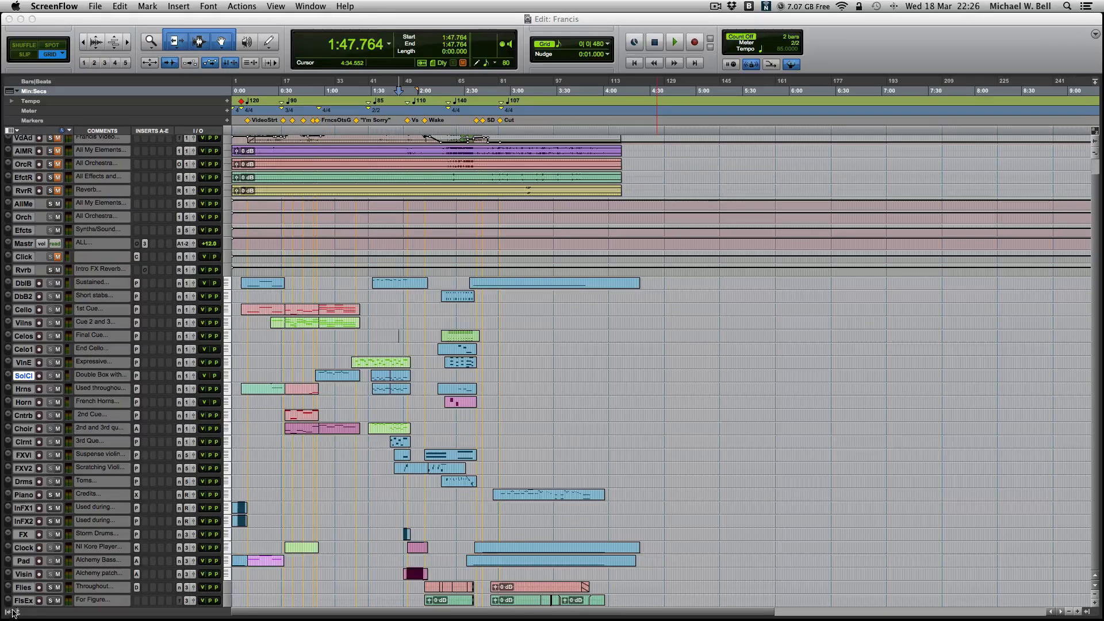
click(23, 383)
key(ctrl+alt+Up)
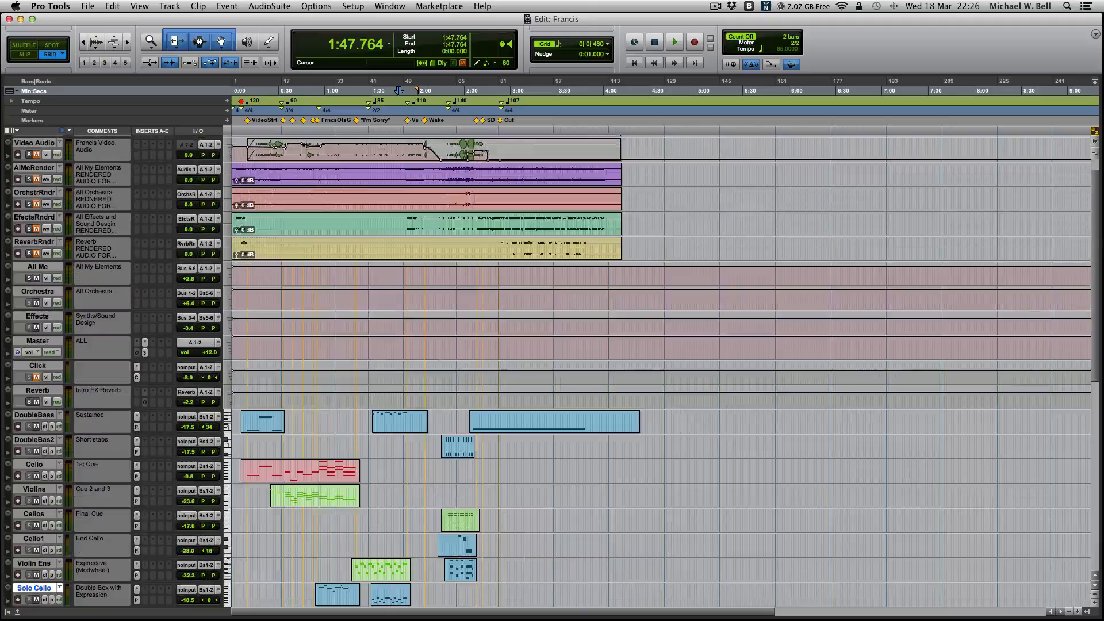
scroll(105, 405, up, 1)
scroll(136, 382, down, 10)
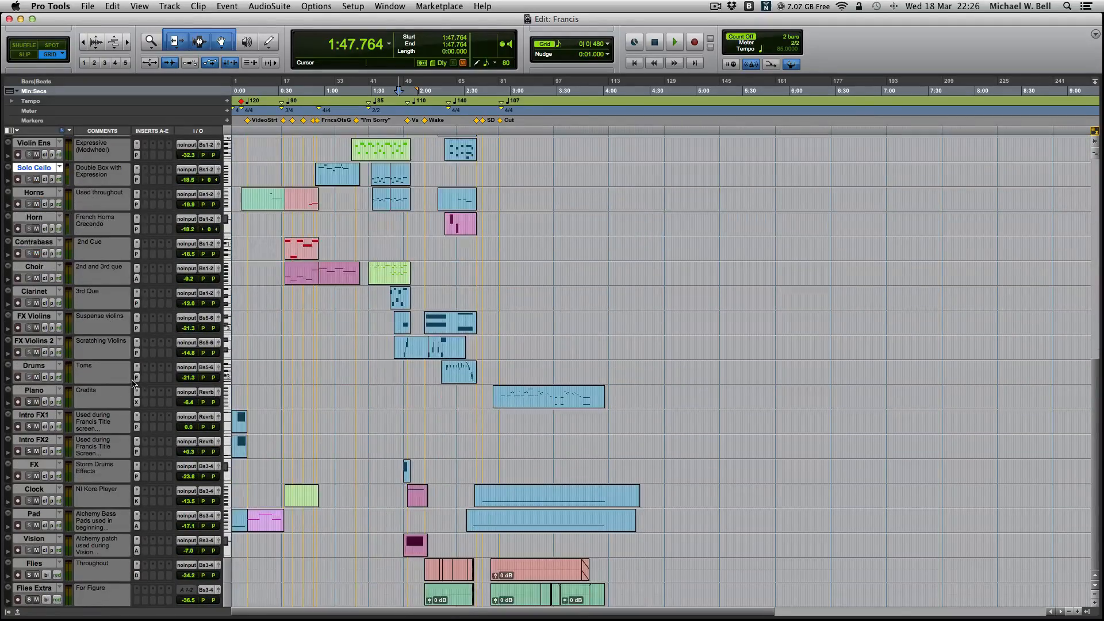
scroll(129, 378, up, 5)
scroll(129, 377, up, 5)
scroll(129, 377, down, 3)
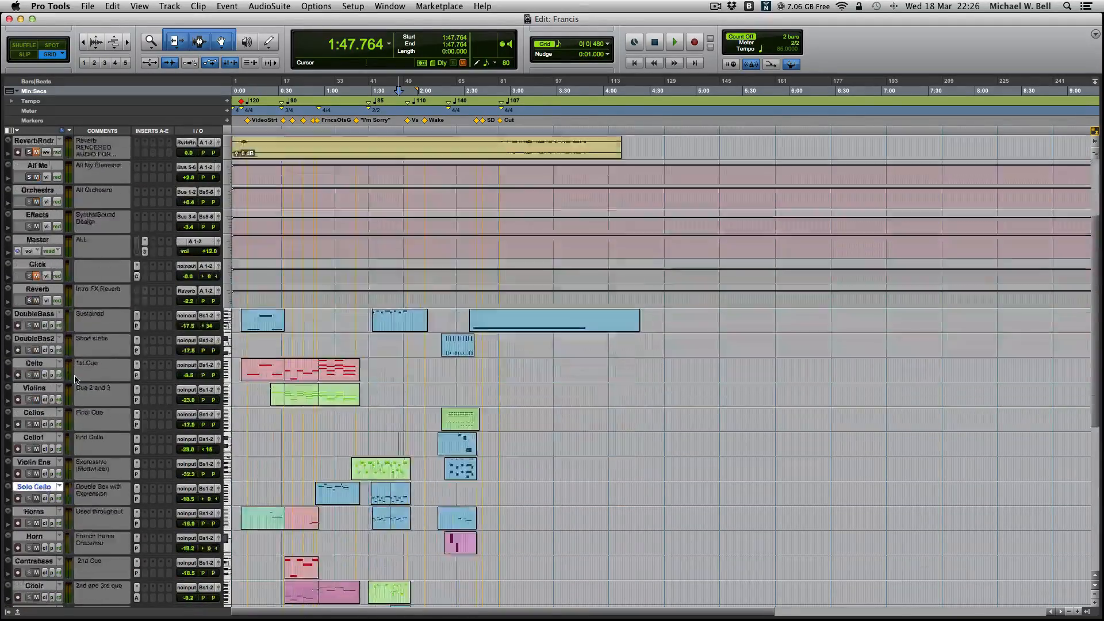
scroll(128, 376, up, 3)
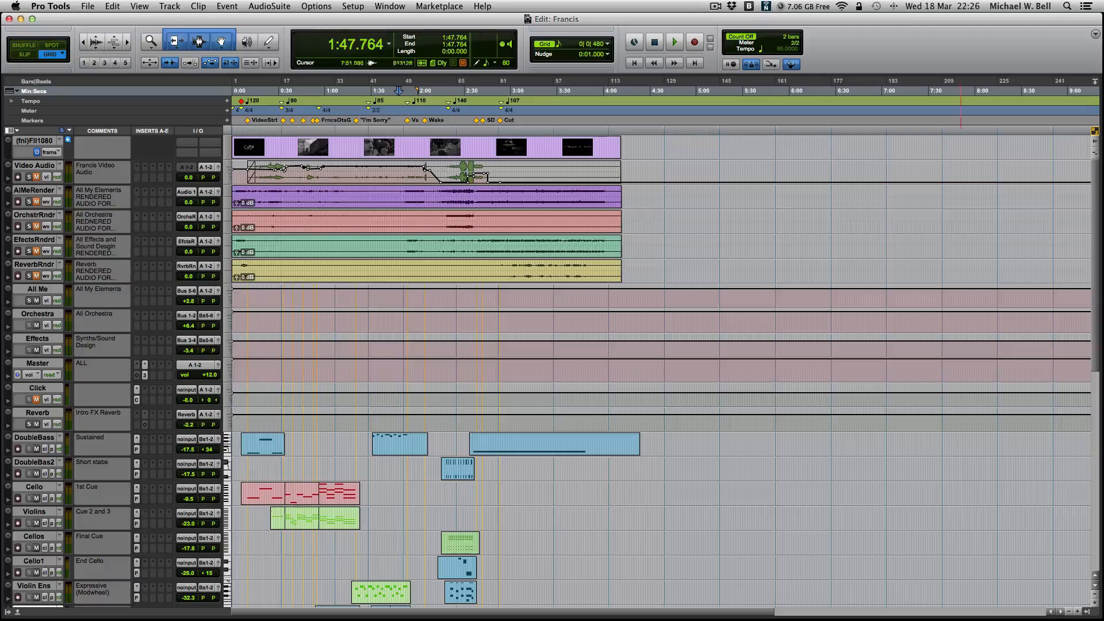
- Switch to the Mix window and enlarge it to fill the screen
key(super+equal)
drag(714, 58, 714, 20)
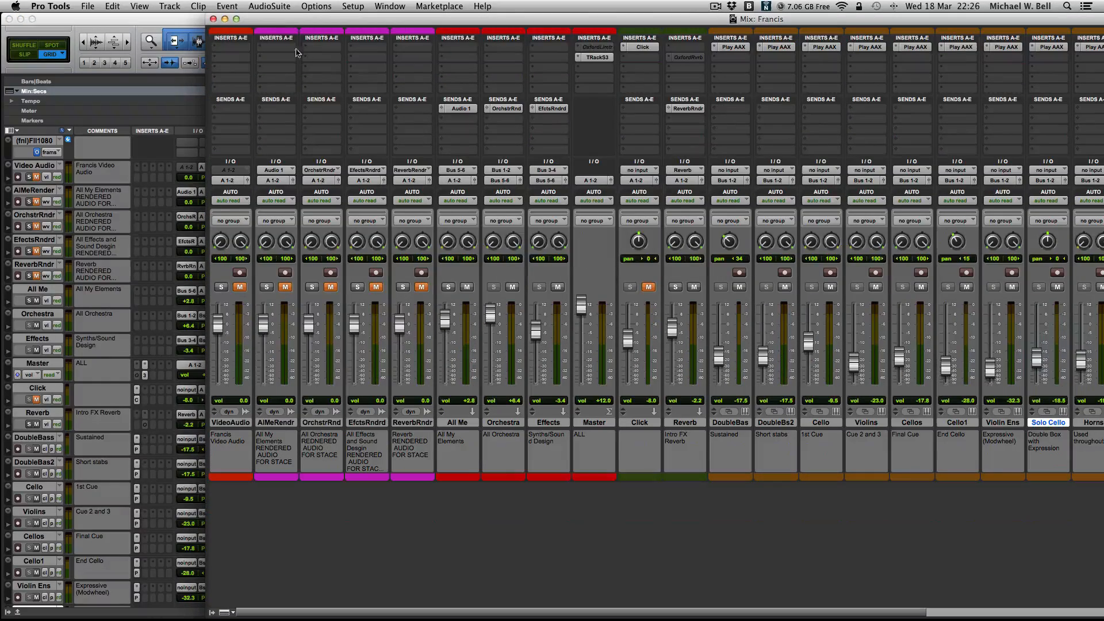
click(236, 18)
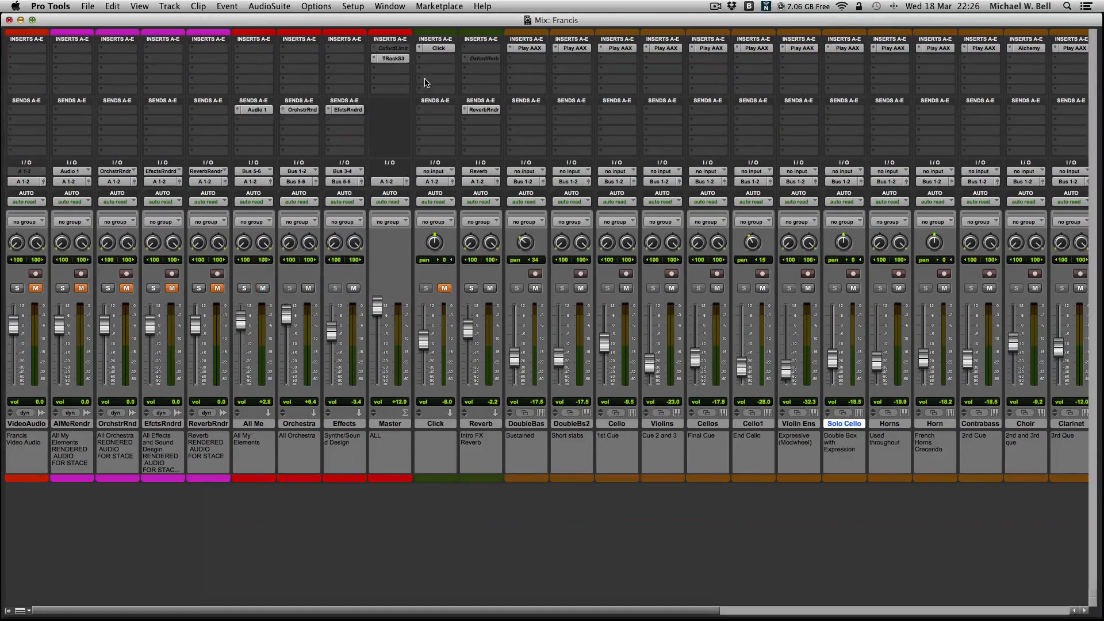
- Inspect the inactive Oxford limiter insert on the Master track and close its plug-in window
click(394, 48)
drag(475, 231, 448, 245)
click(445, 241)
- Open the TRackS3 insert on the Master track, view its brickwall limiter module, and close the plug-in
click(390, 60)
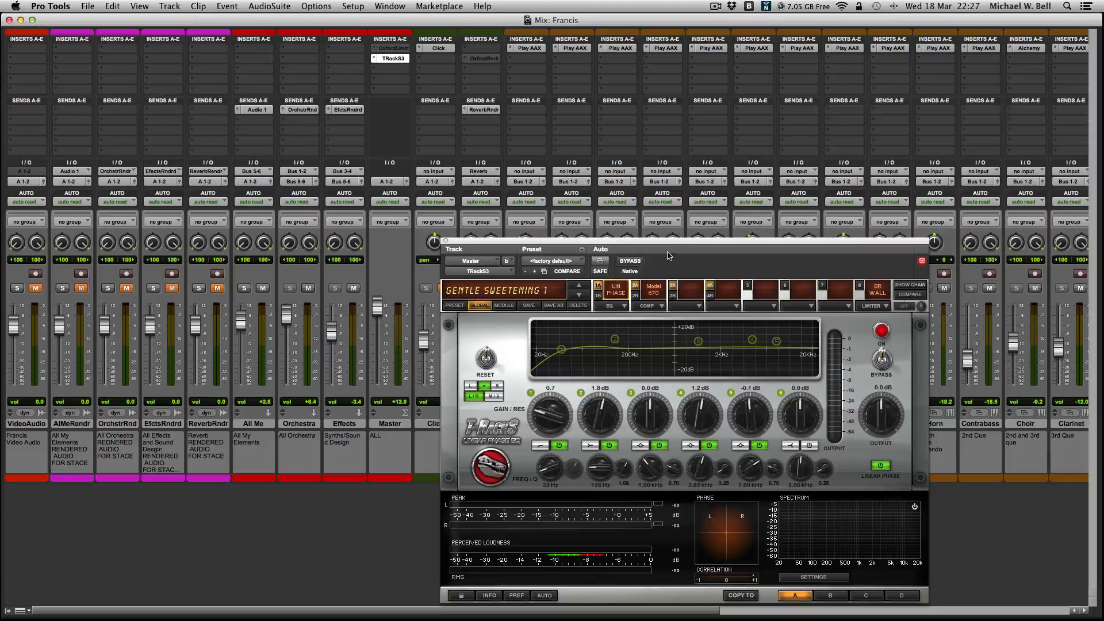
drag(670, 247, 625, 176)
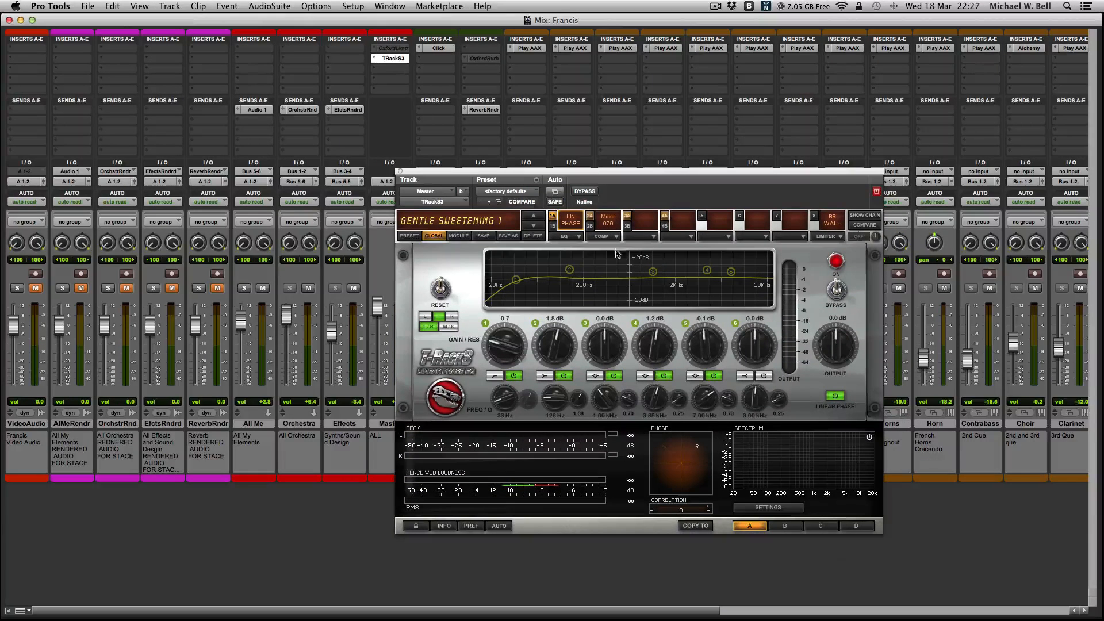
click(828, 221)
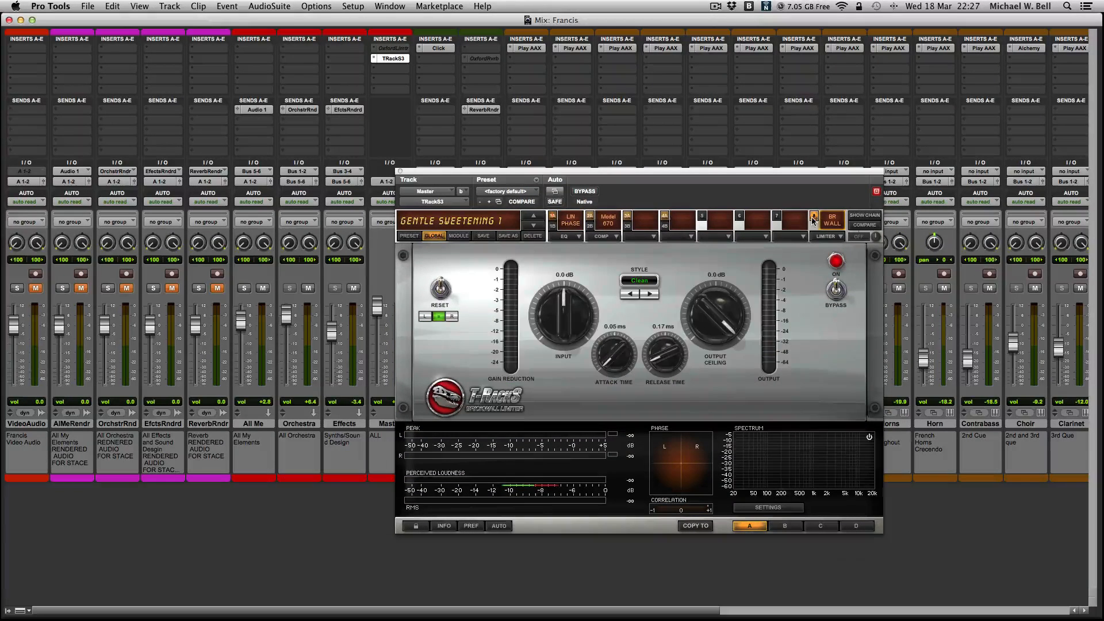
click(400, 172)
- Look across the instrument and effects channels in the mixer, and return to the Edit window
scroll(586, 312, right, 10)
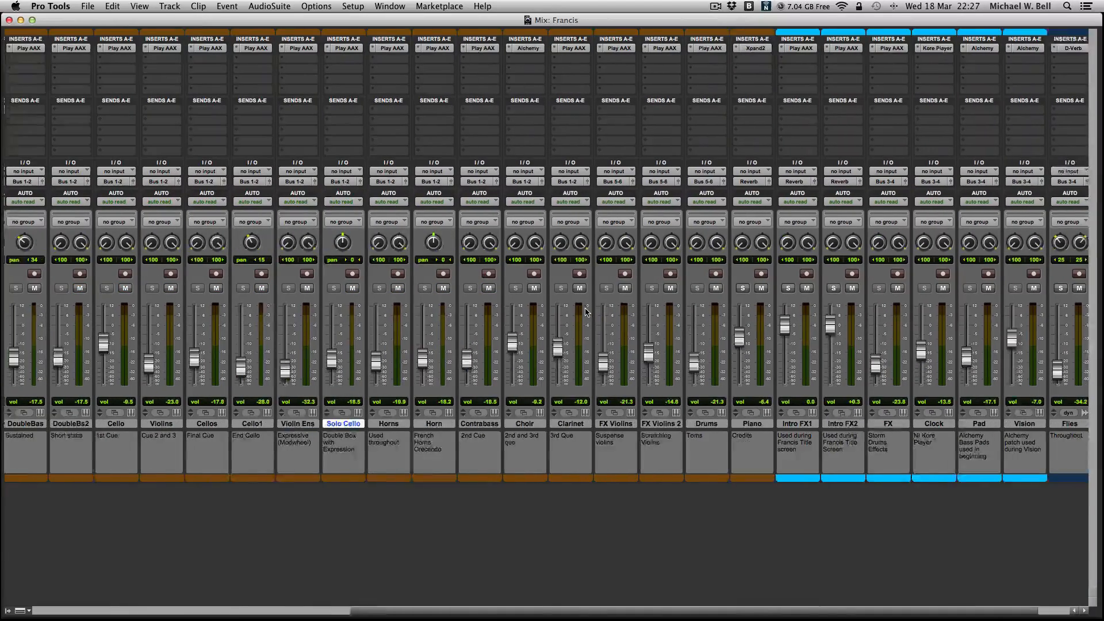
scroll(586, 312, left, 10)
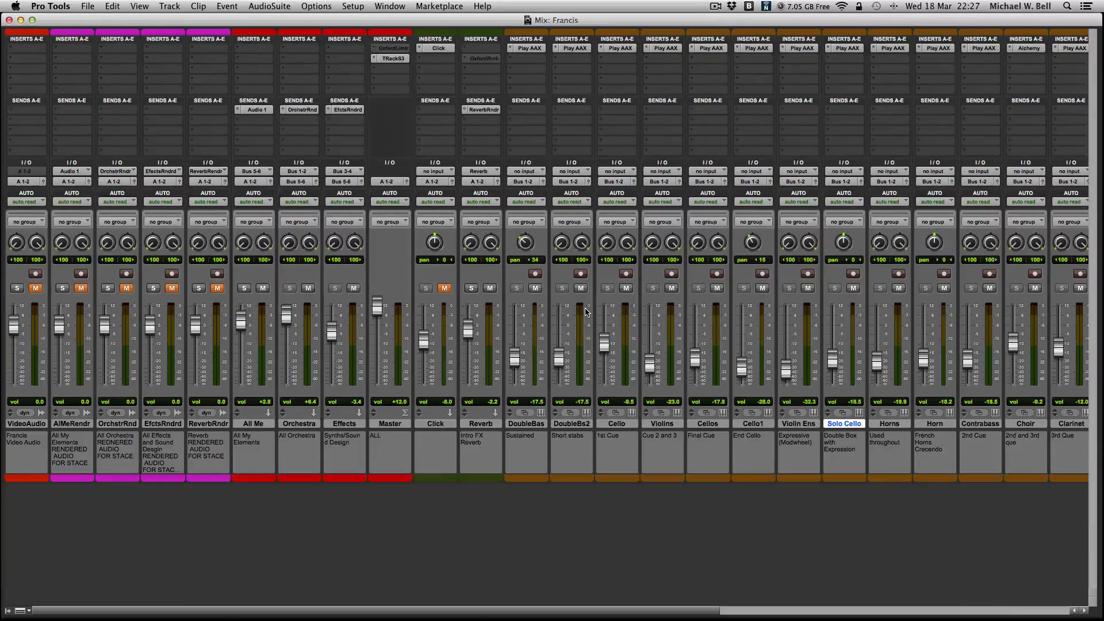
key(super+equal)
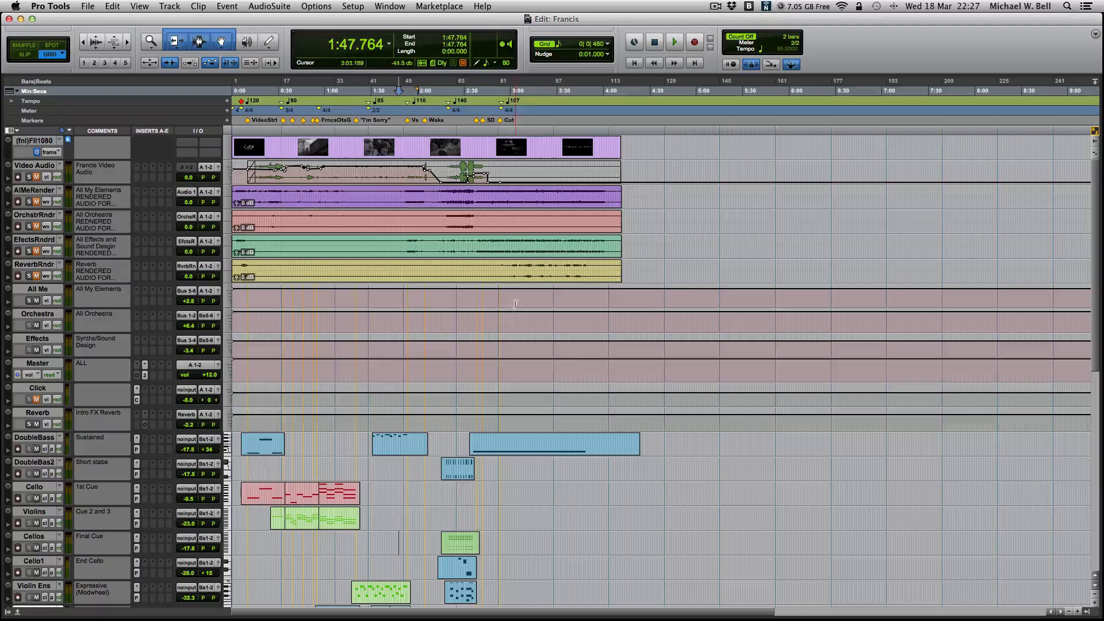
- Locate several points along the video clip, ending with the edit cursor at 1:28.000
click(571, 144)
click(582, 143)
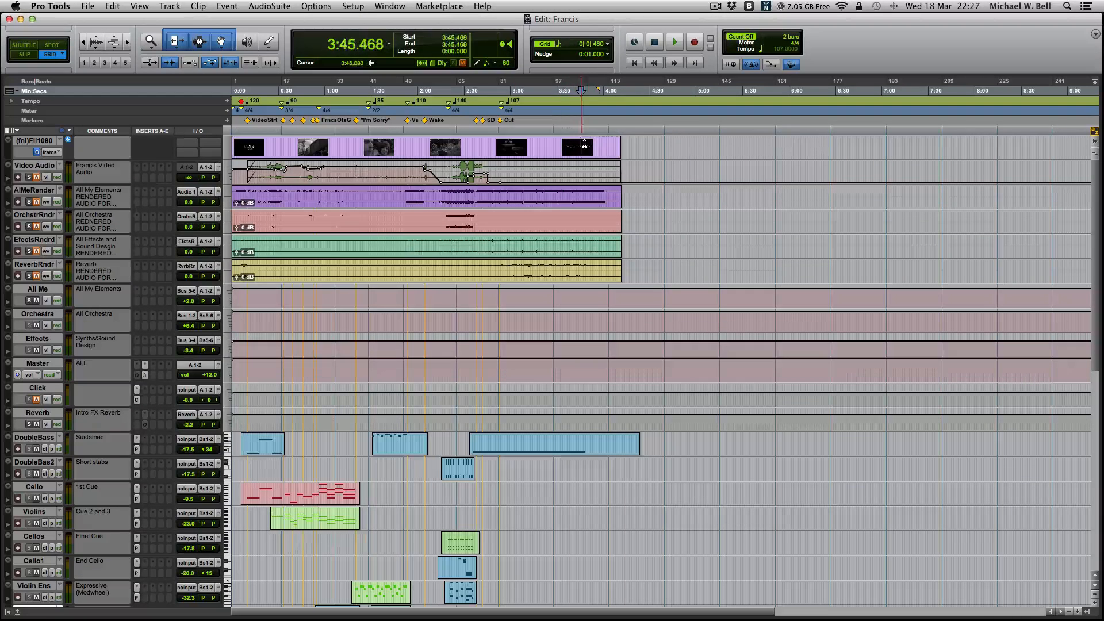
click(602, 145)
click(576, 143)
click(368, 145)
- Show the Mix window again at full size, and return to the Edit window
scroll(661, 368, down, 3)
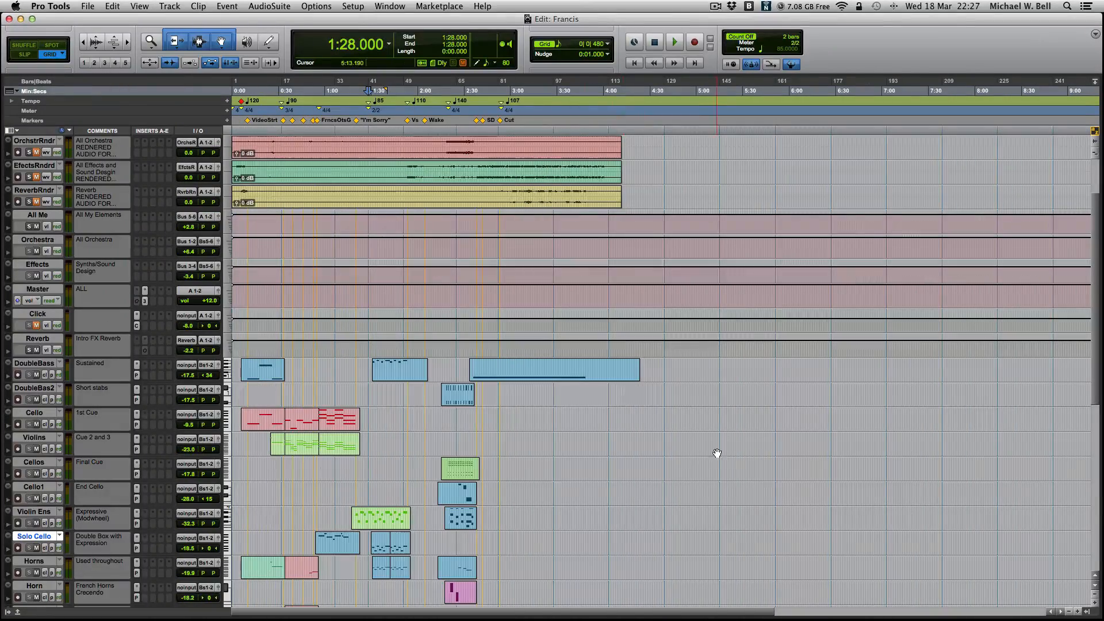
key(super+equal)
mouse_move(499, 20)
mouse_down()
mouse_move(1103, 75)
mouse_move(508, 3)
mouse_up()
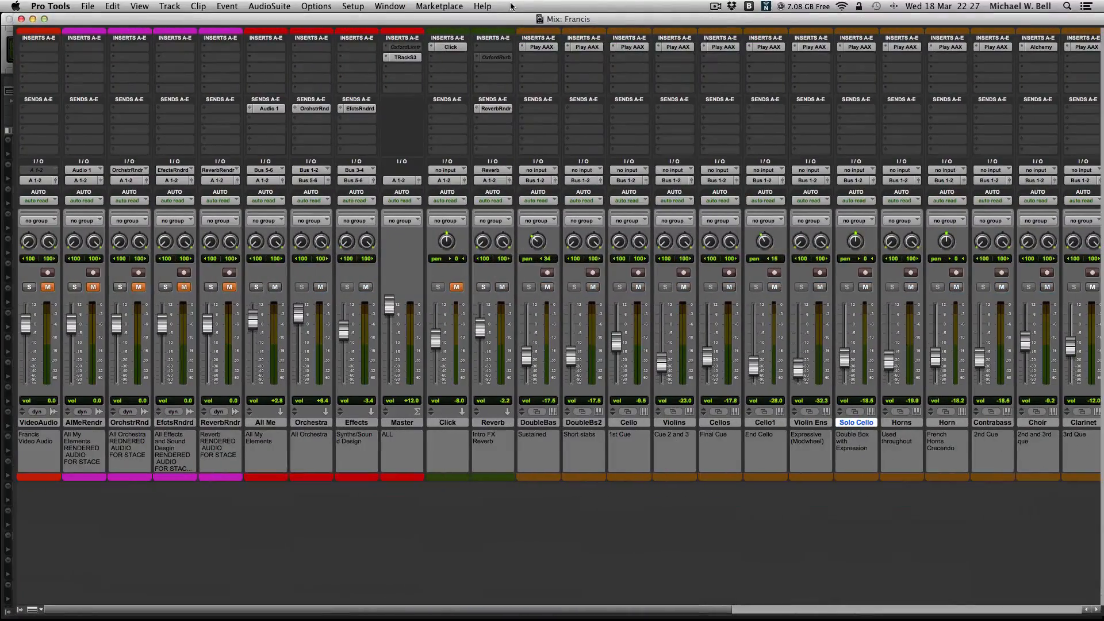
click(45, 20)
key(super+equal)
key(super+equal)
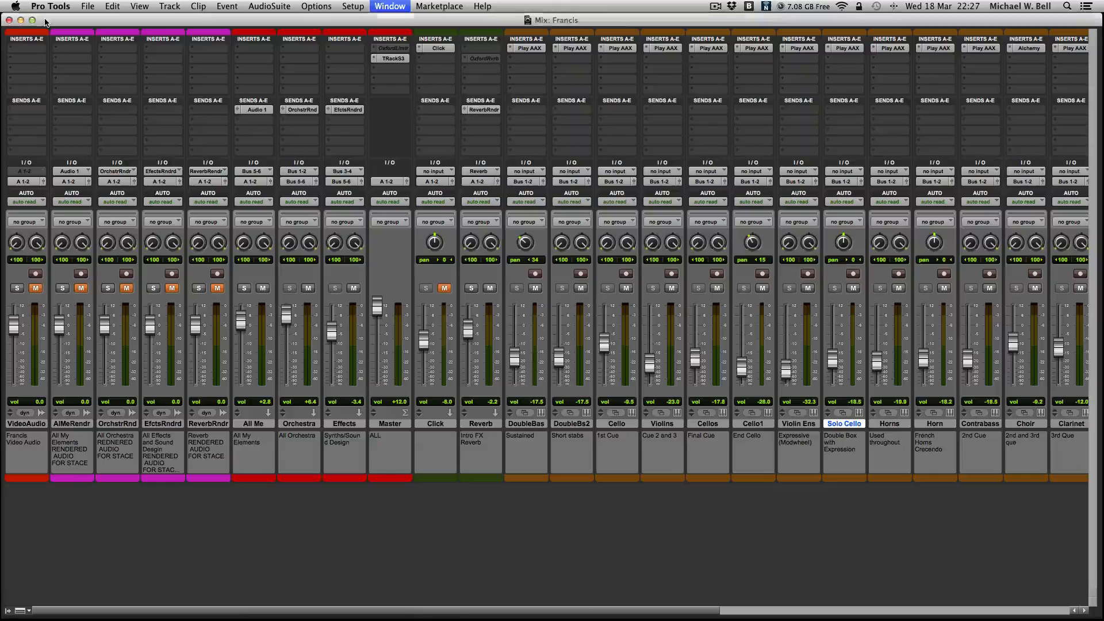
key(super+equal)
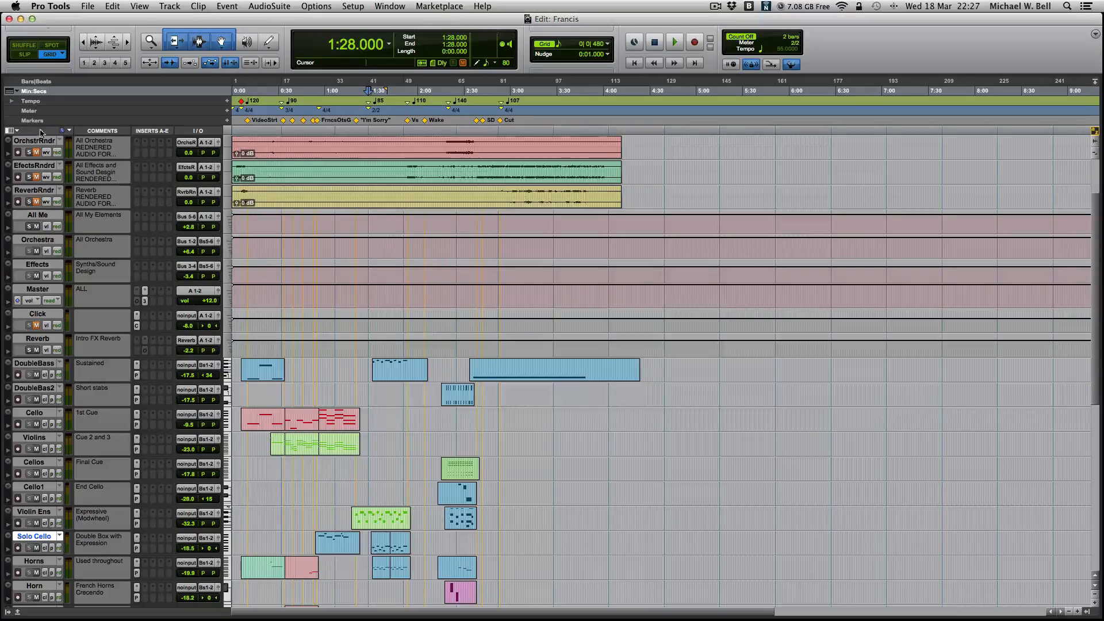
- Place the edit cursor at 1:48.470 in the AlMeRender clip and examine the instrument and effects tracks
click(428, 197)
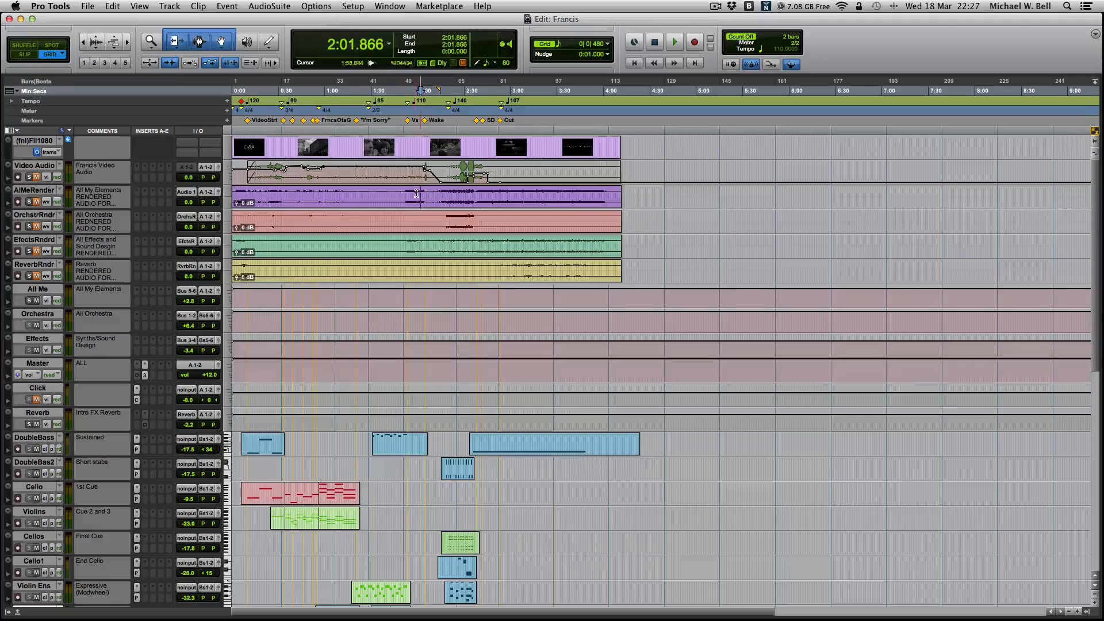
click(400, 196)
scroll(446, 351, down, 10)
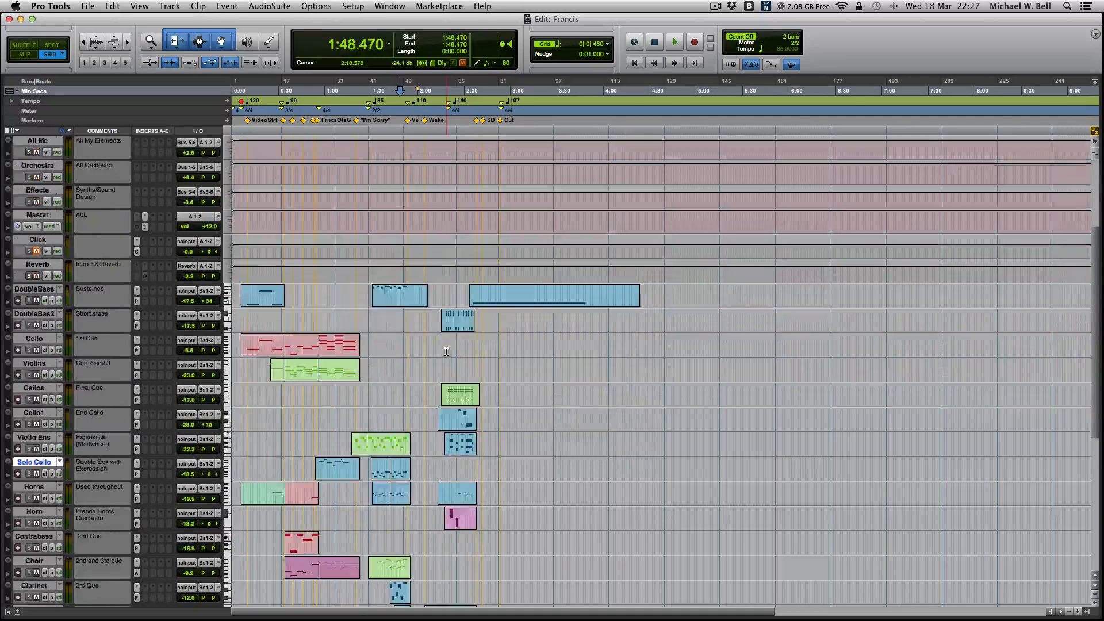
scroll(454, 345, up, 1)
scroll(422, 356, down, 1)
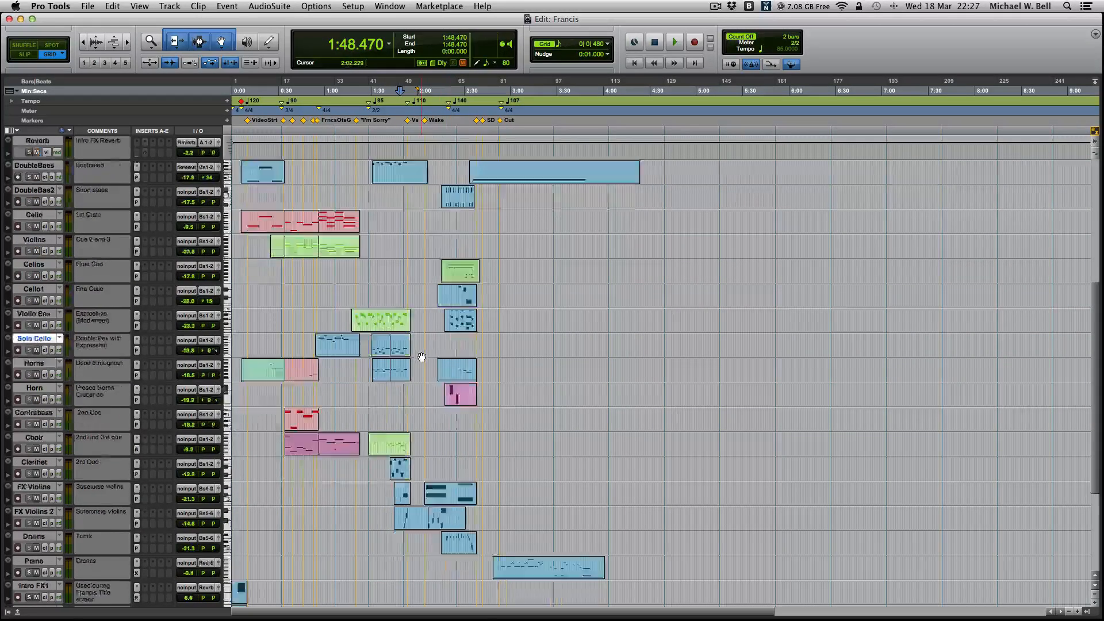
scroll(449, 305, down, 1)
scroll(480, 265, up, 5)
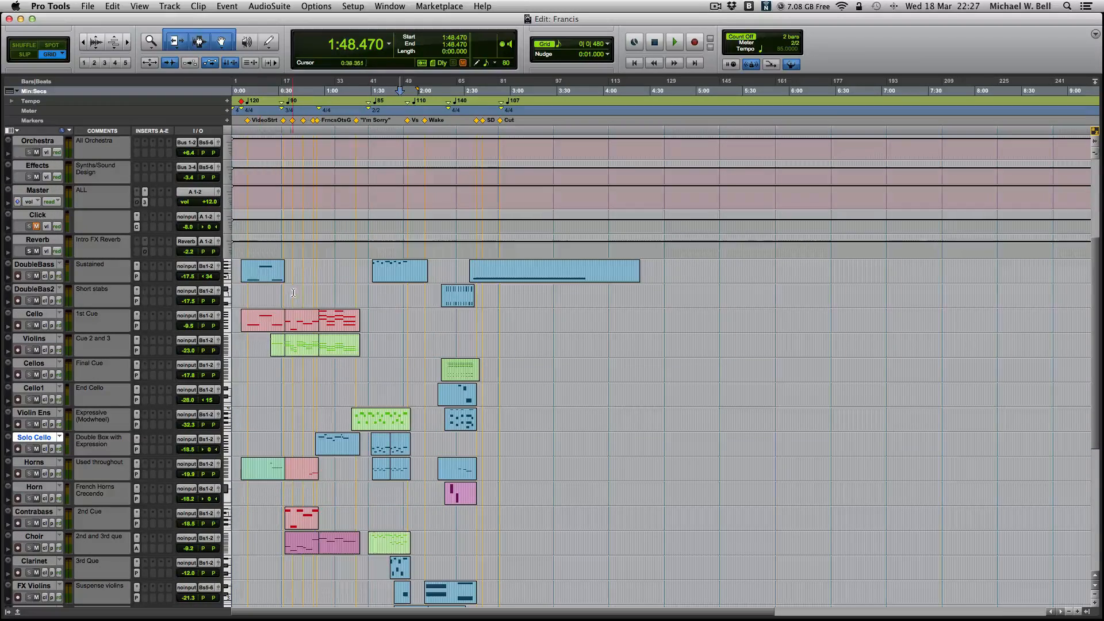
scroll(302, 305, up, 7)
scroll(313, 305, down, 4)
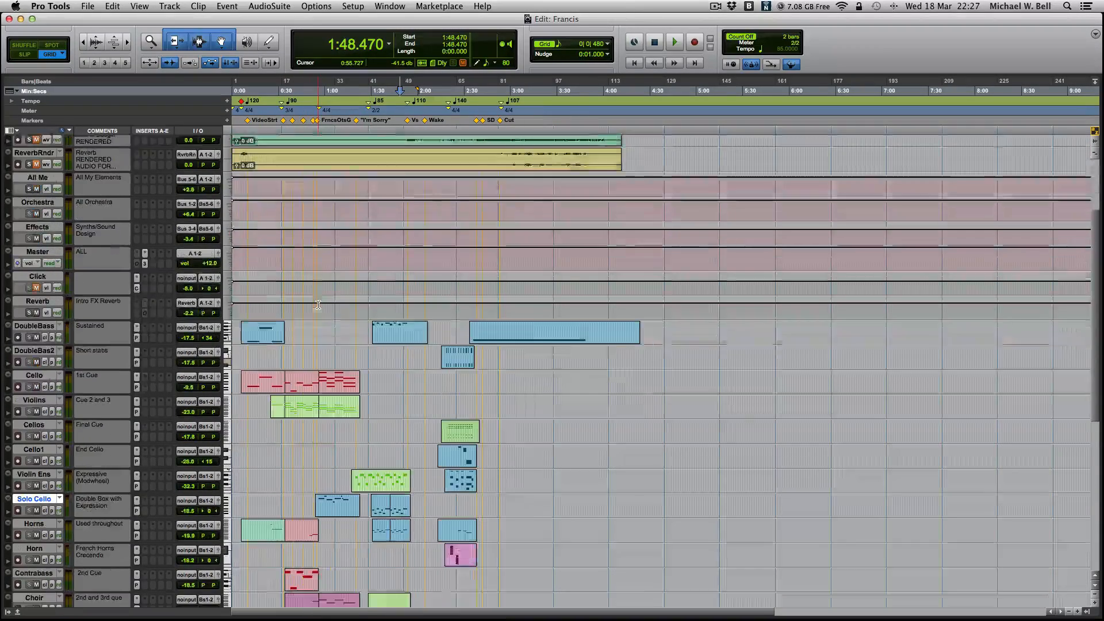
scroll(345, 299, down, 10)
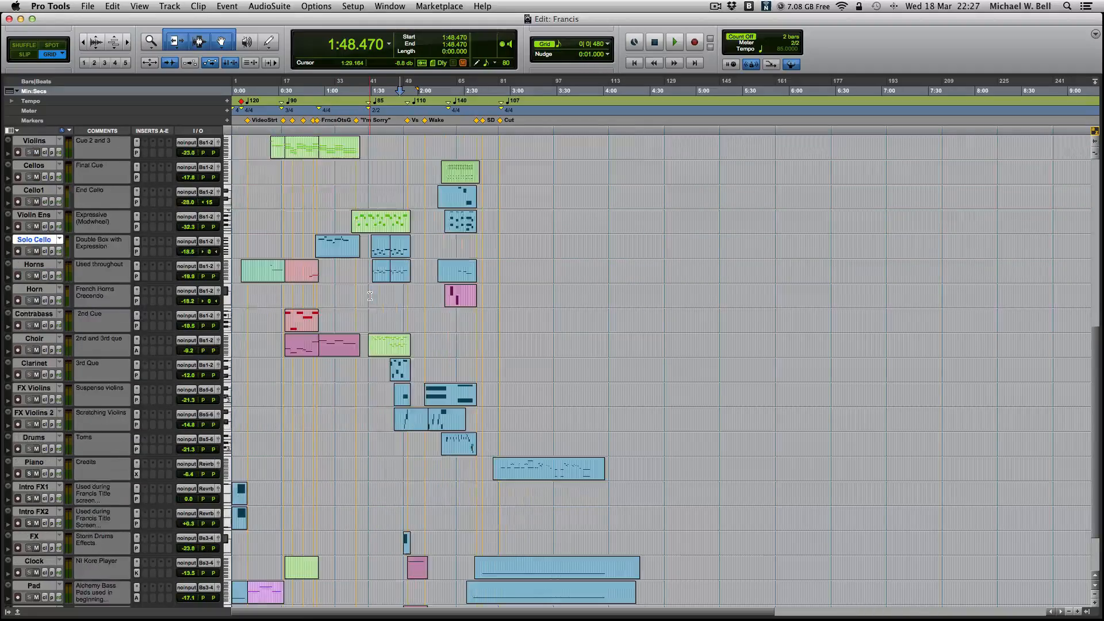
scroll(402, 316, up, 15)
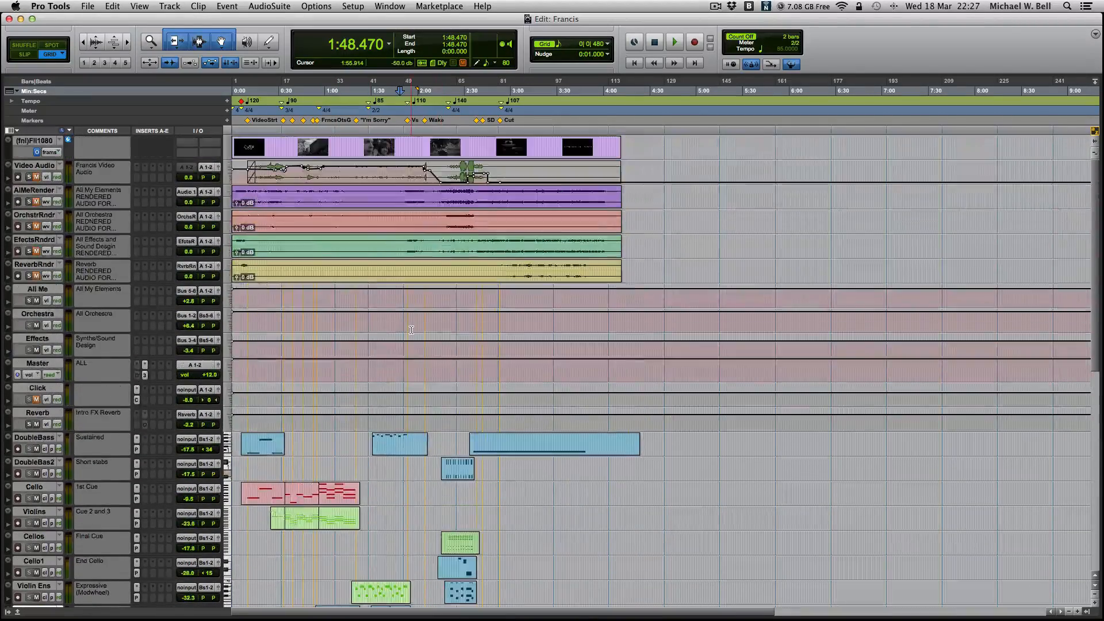
scroll(295, 336, down, 1)
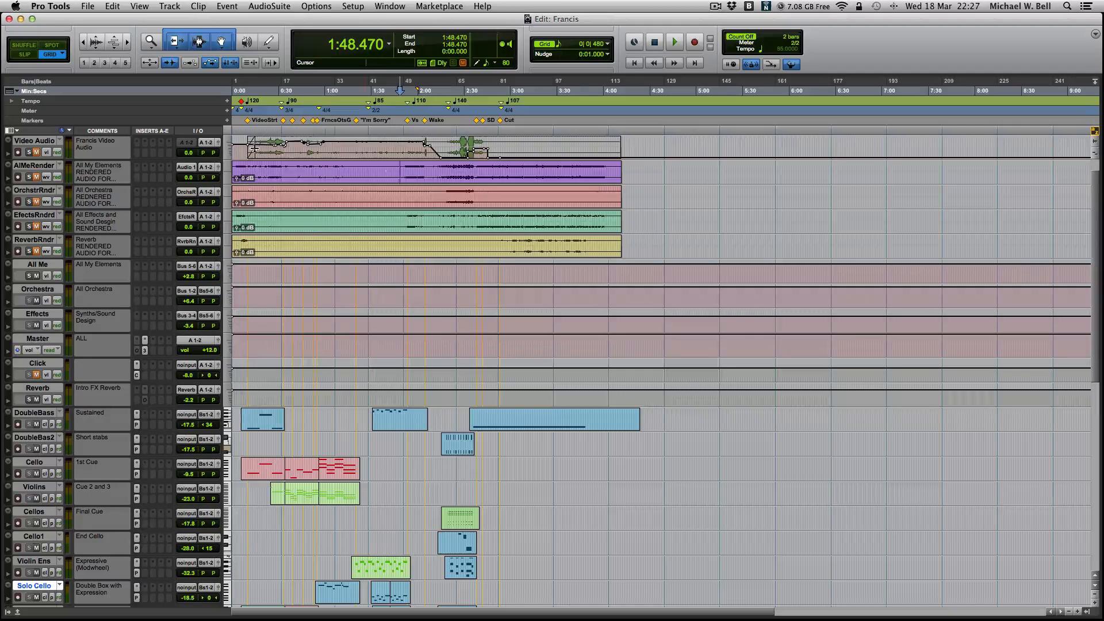
scroll(348, 197, up, 1)
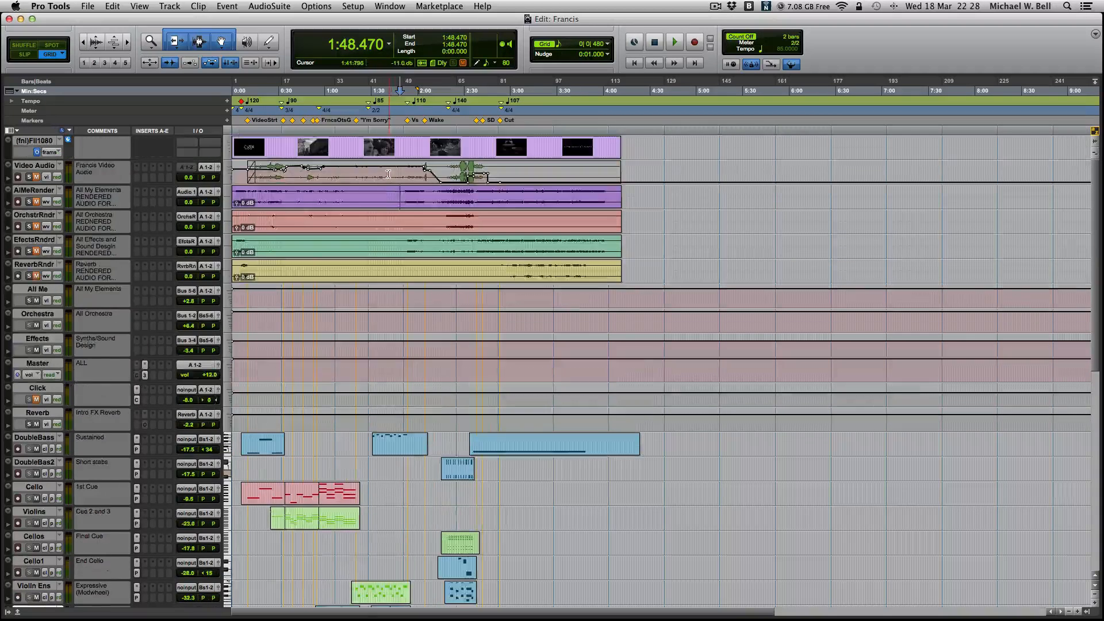
- Place the edit cursor at 1:16.666 in the AlMeRender clip and solo that track
click(349, 198)
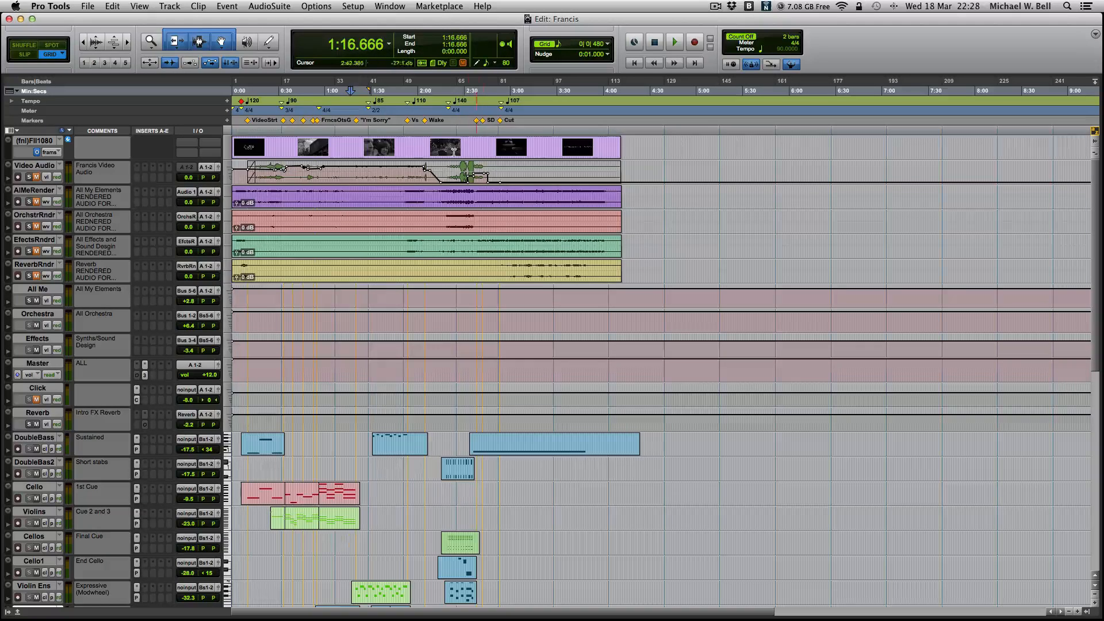
click(29, 202)
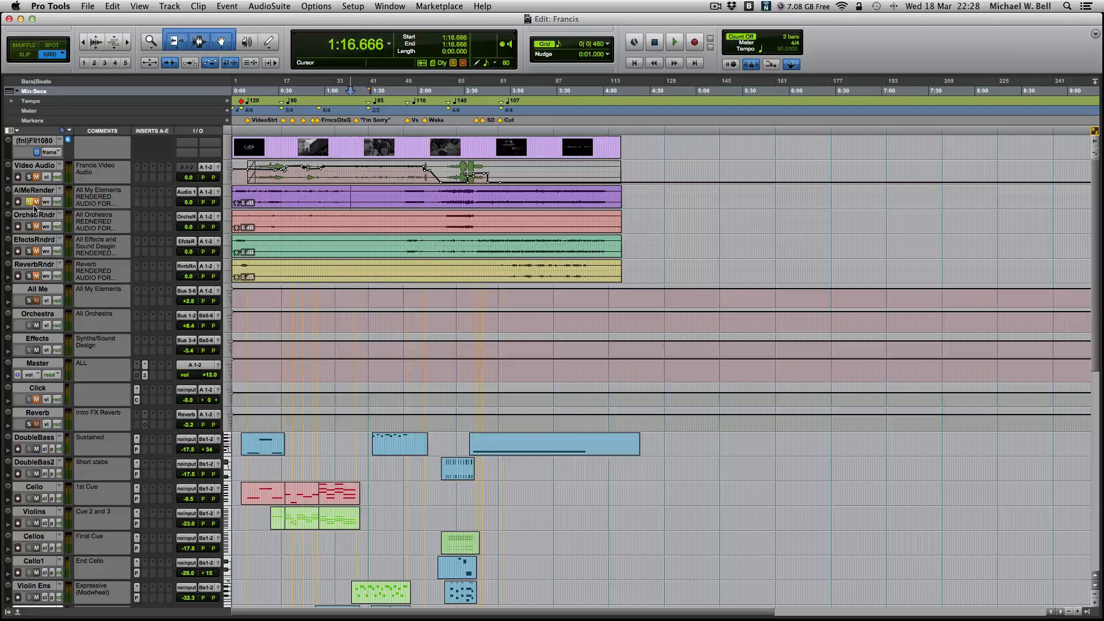
- Enlarge the AlMeRender track to read its full comment, and restore its previous height
drag(28, 209, 25, 232)
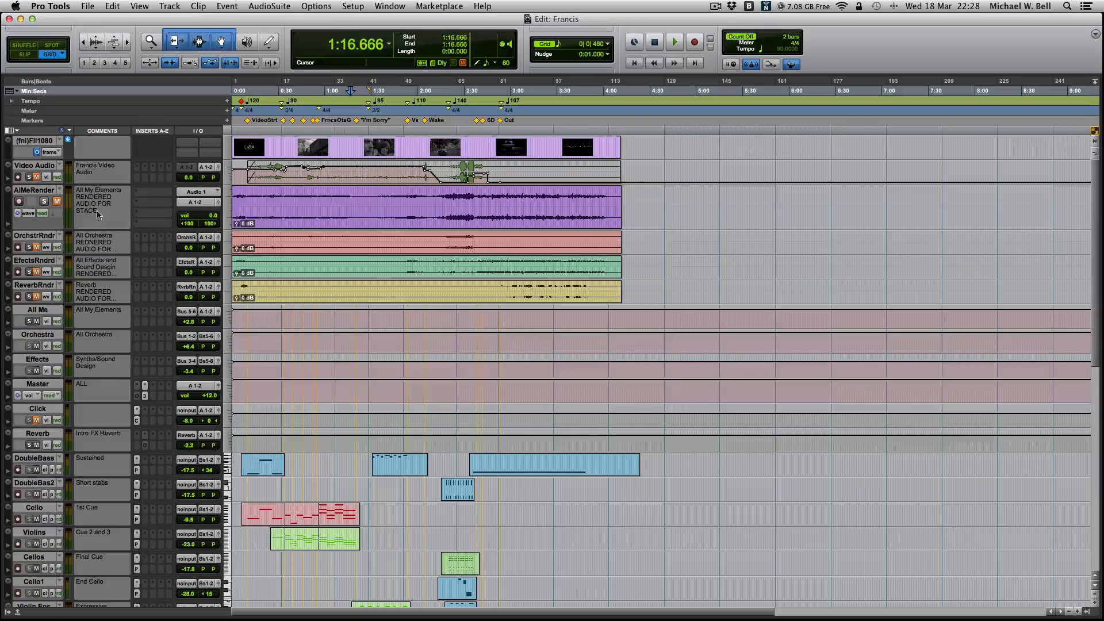
drag(31, 229, 19, 209)
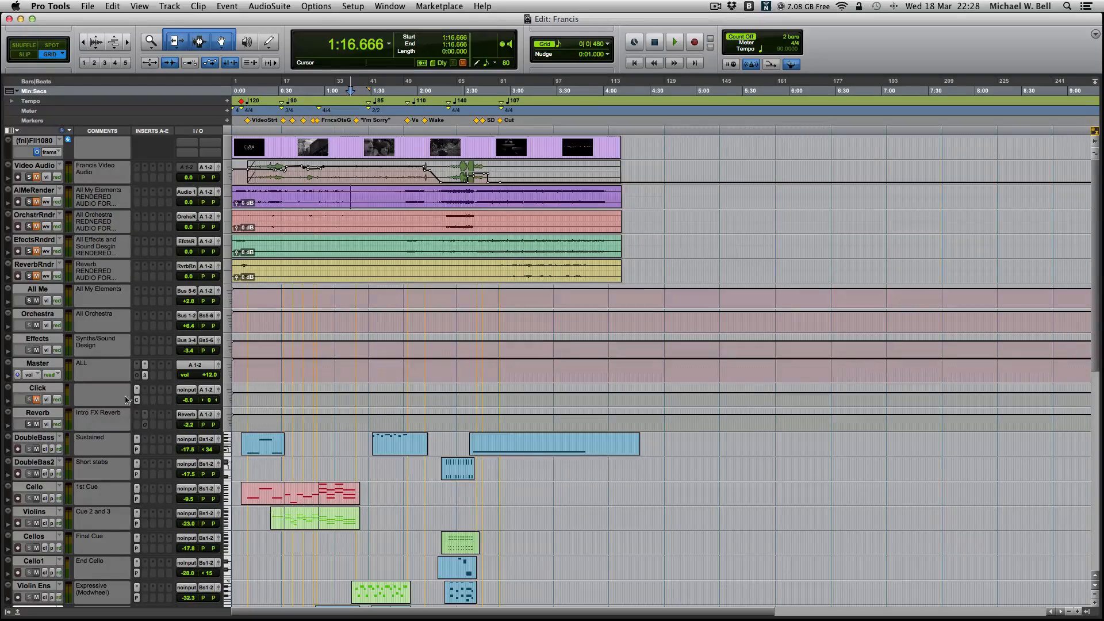
scroll(126, 399, down, 10)
scroll(46, 430, down, 3)
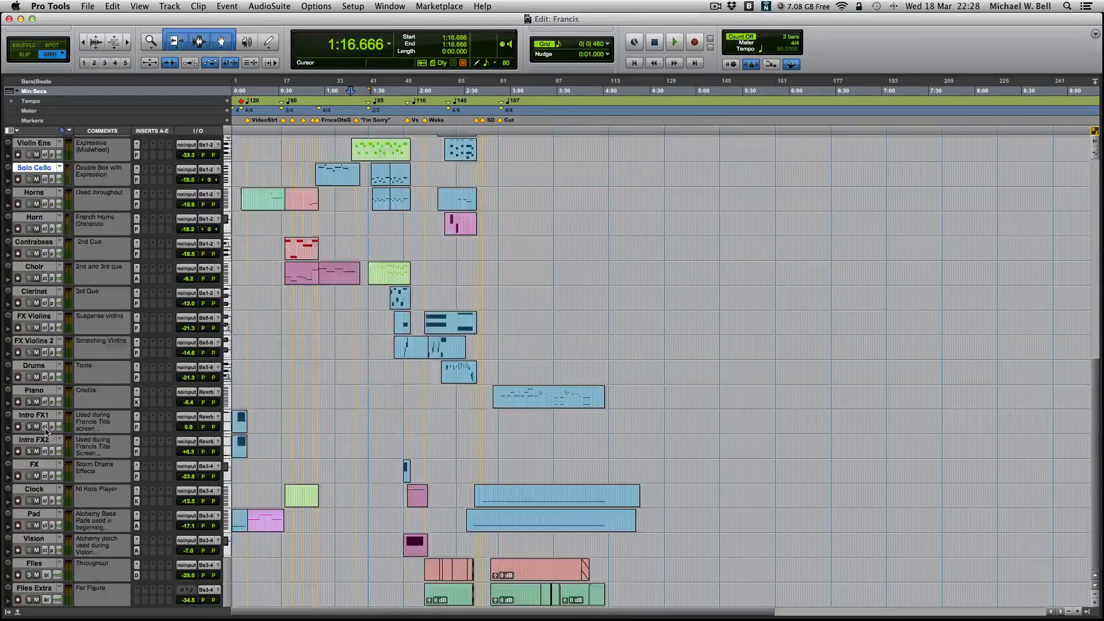
scroll(138, 304, up, 13)
scroll(143, 288, down, 10)
scroll(136, 214, up, 10)
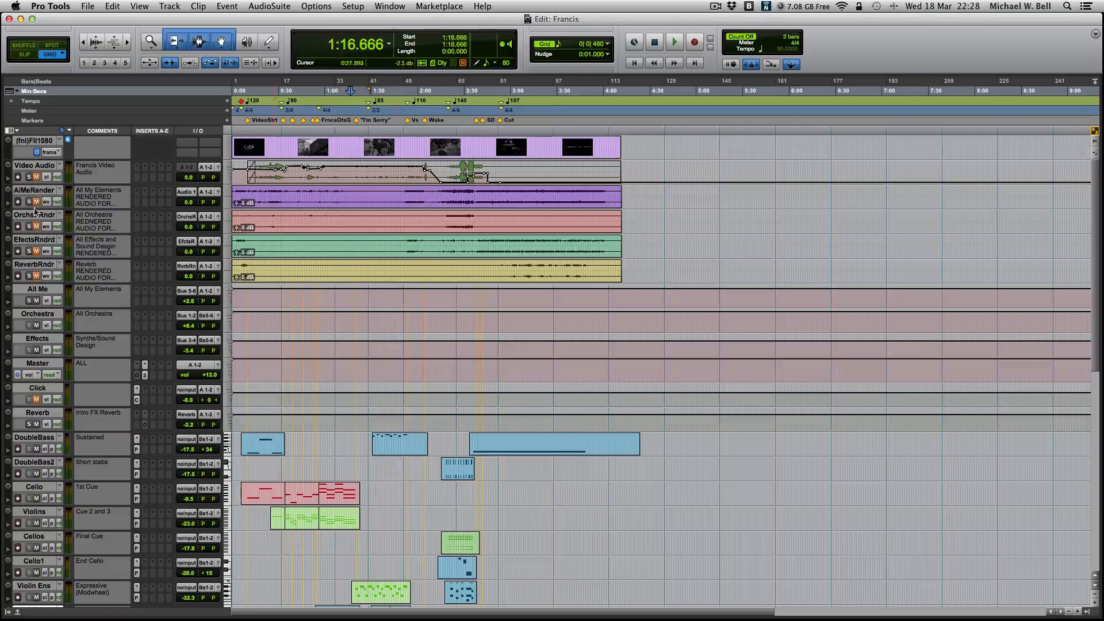
- Enlarge the AlMeRender, EfectsRndrd and ReverbRndr tracks, and place the edit cursor at 3:24.720 in the ReverbRndr clip
drag(33, 209, 33, 222)
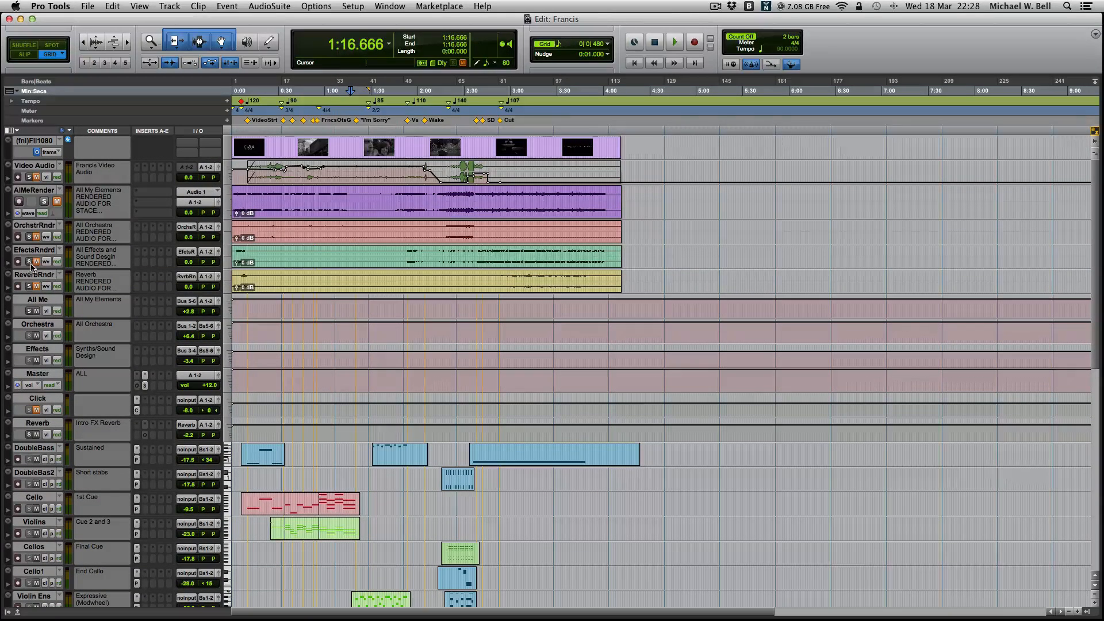
drag(30, 267, 37, 345)
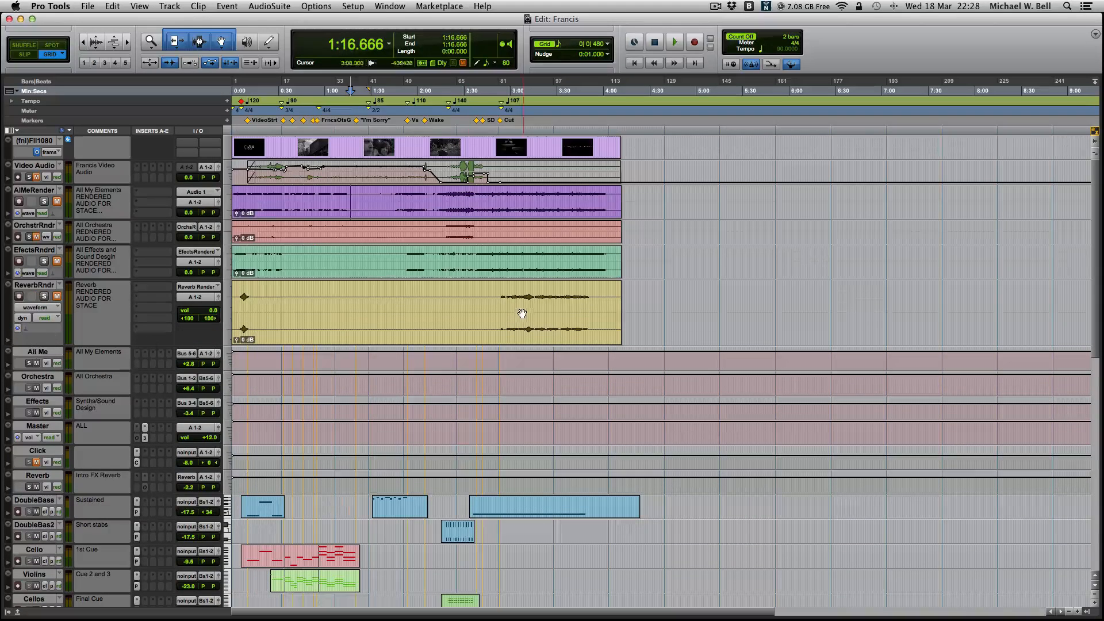
click(504, 311)
click(494, 311)
click(551, 303)
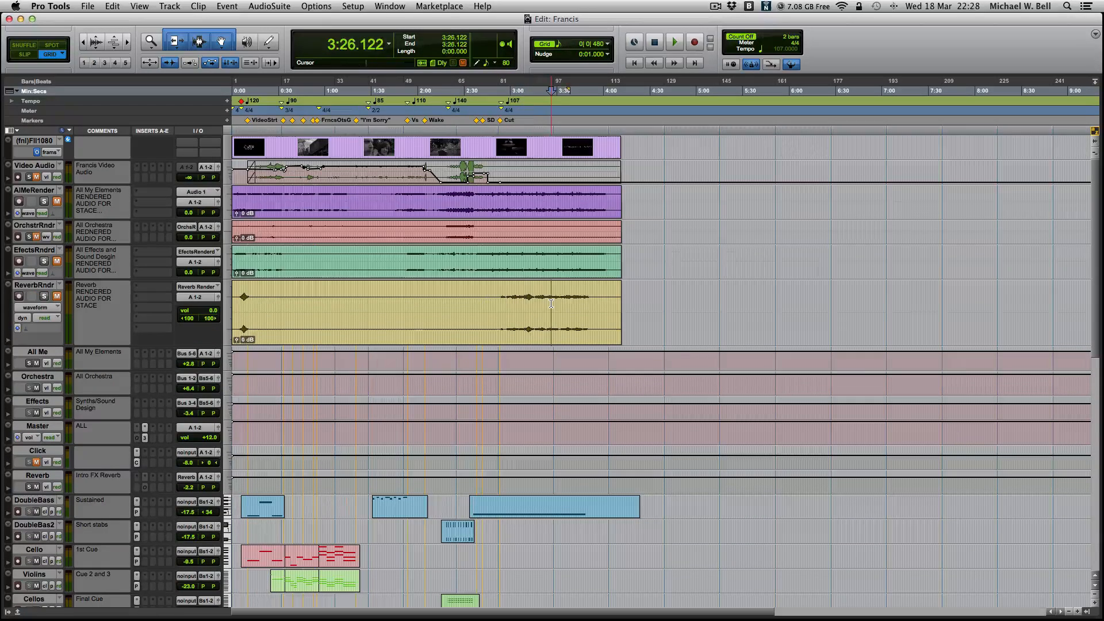
click(549, 304)
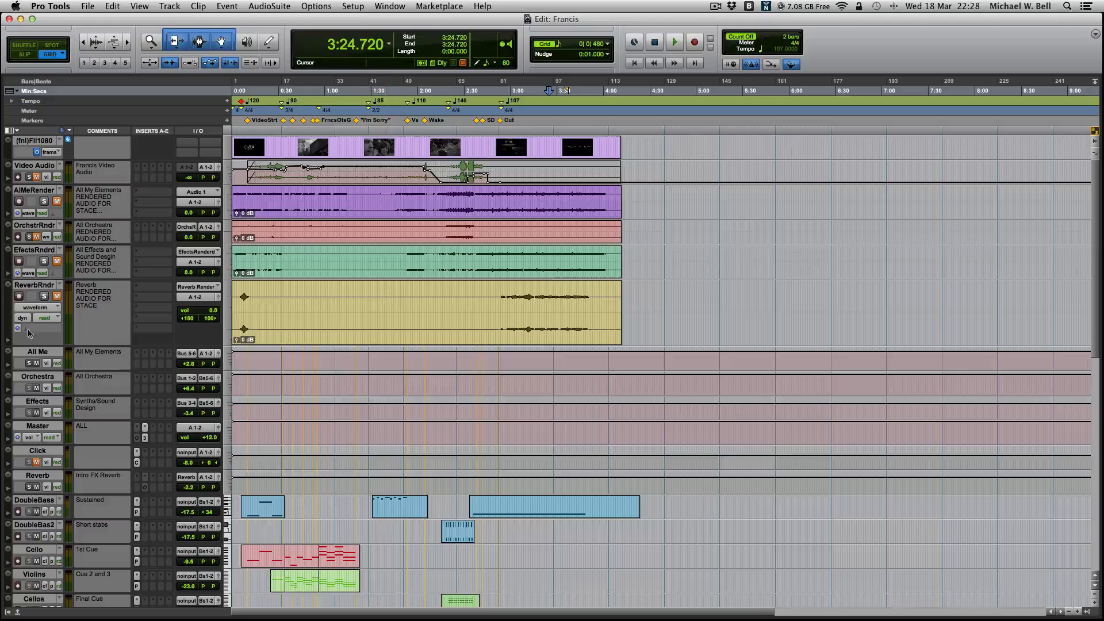
- Shrink the video audio and four rendered tracks to minimum height, and examine the instrument channels in the Mix window
drag(28, 345, 50, 171)
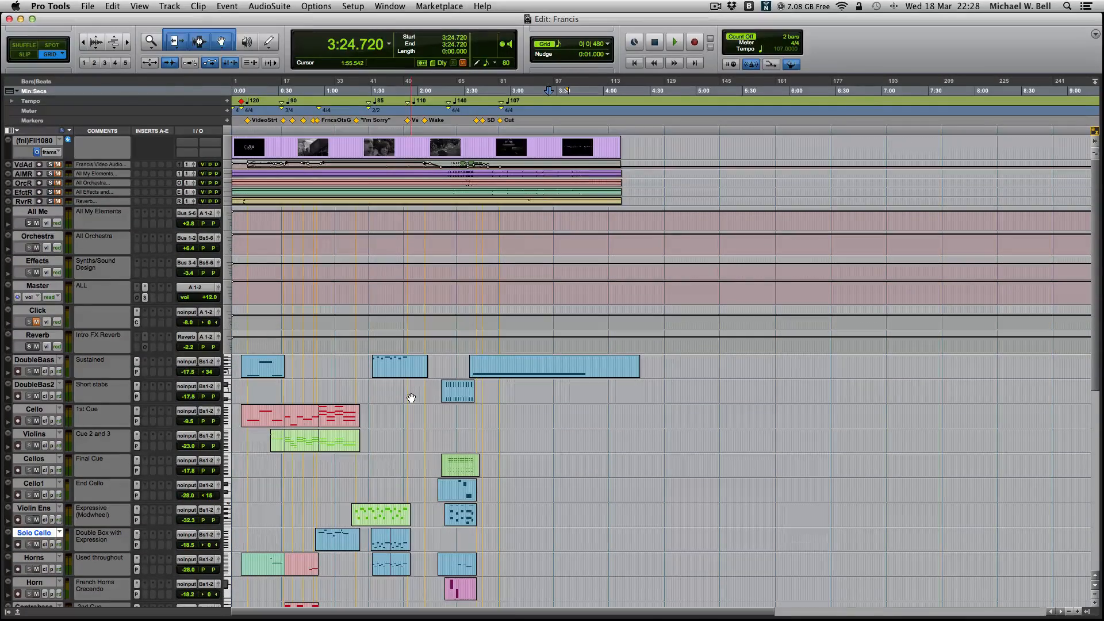
key(super+equal)
scroll(580, 344, right, 10)
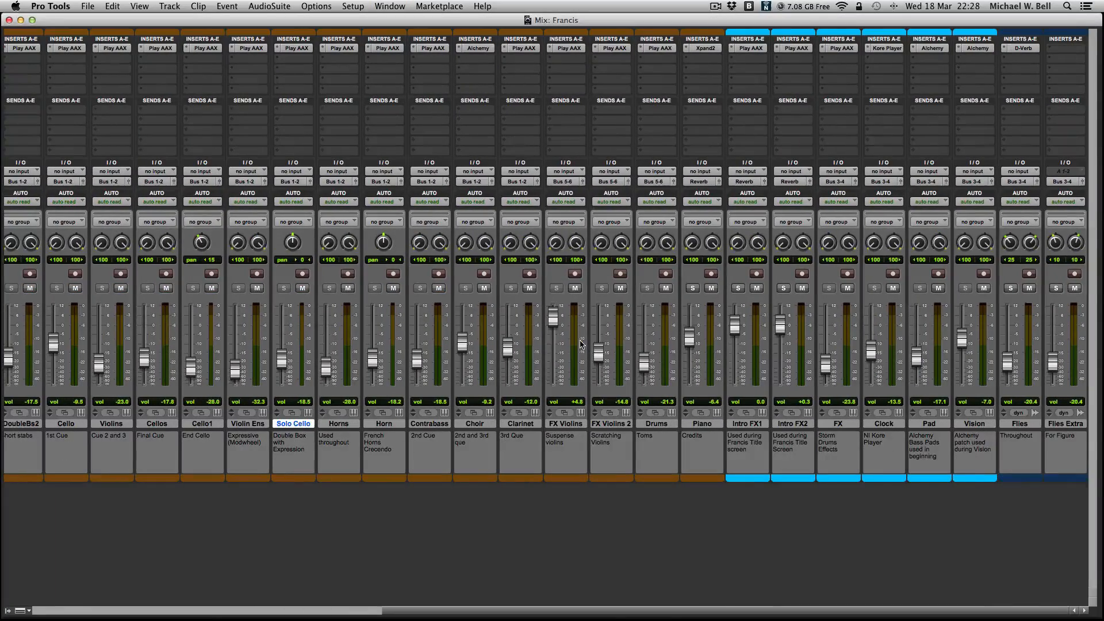
scroll(290, 404, left, 3)
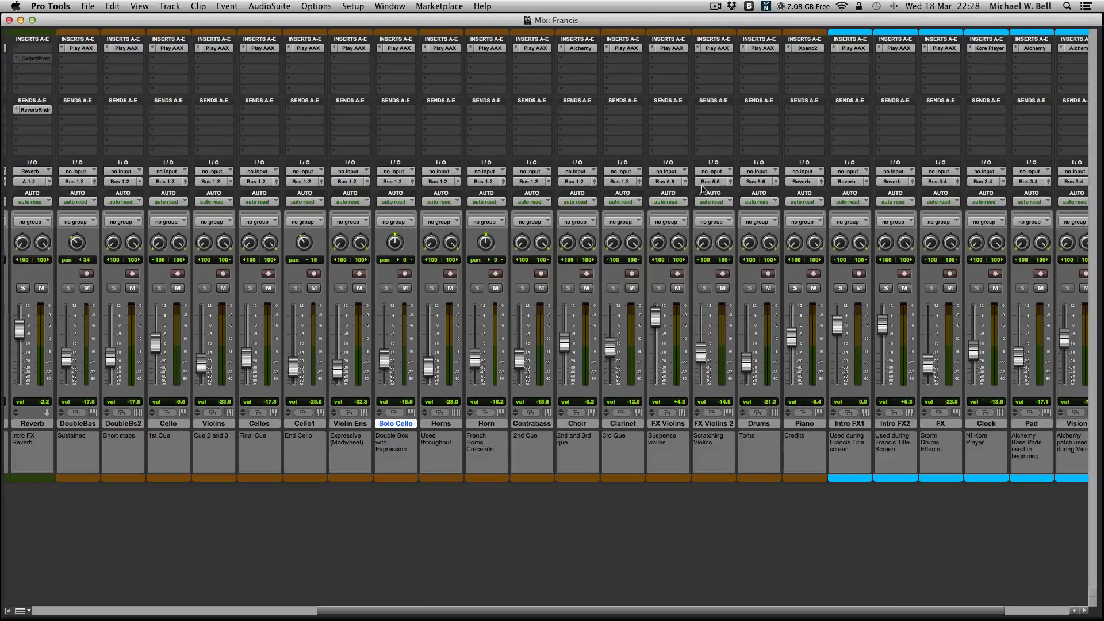
scroll(585, 207, left, 10)
scroll(810, 444, right, 15)
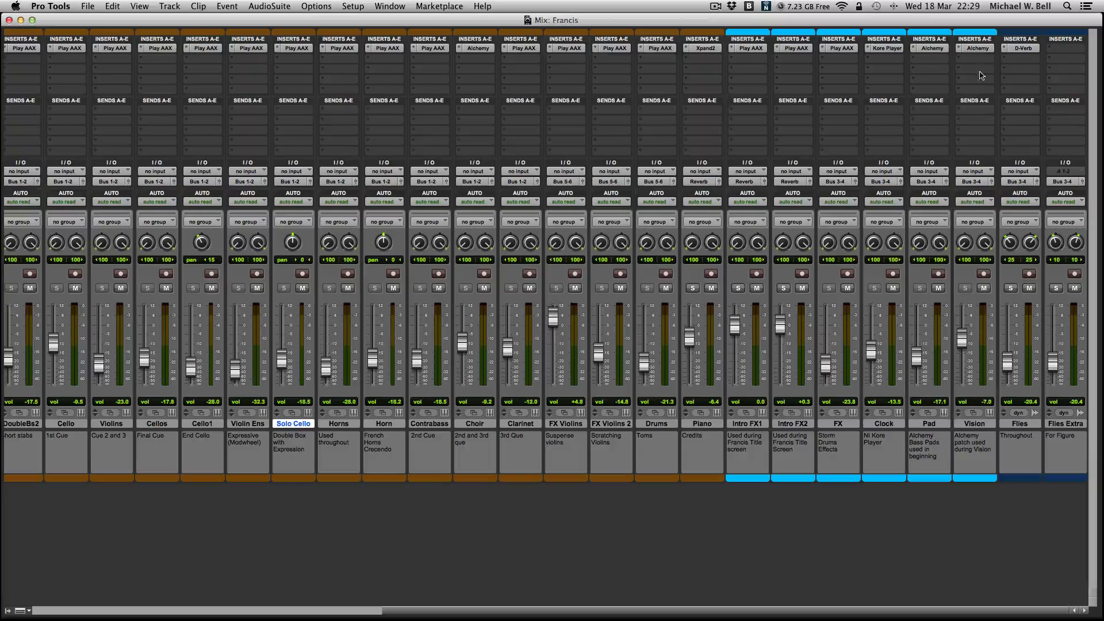
- Open the Alchemy instrument on the Pad channel, view its Simple, Advanced and Browse pages, and close it
click(923, 50)
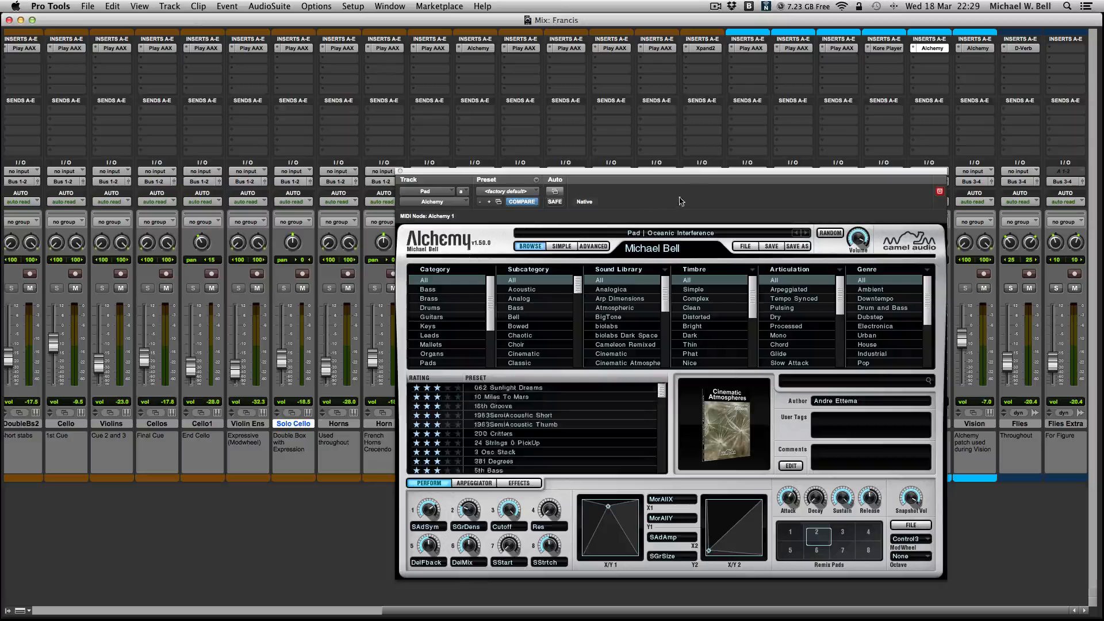
drag(697, 170, 541, 87)
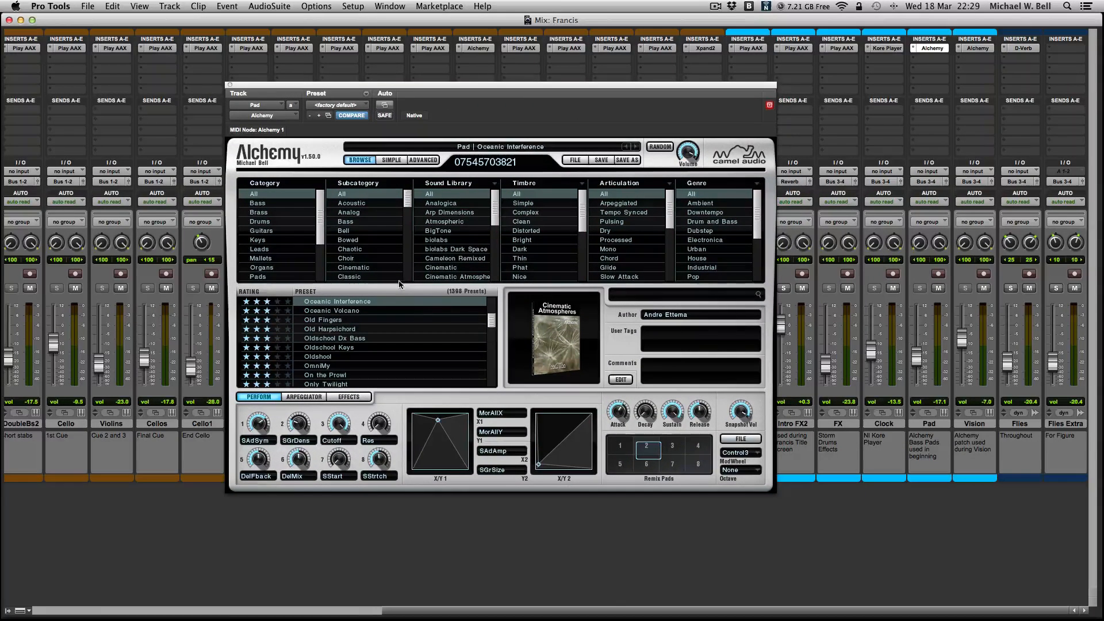
click(391, 161)
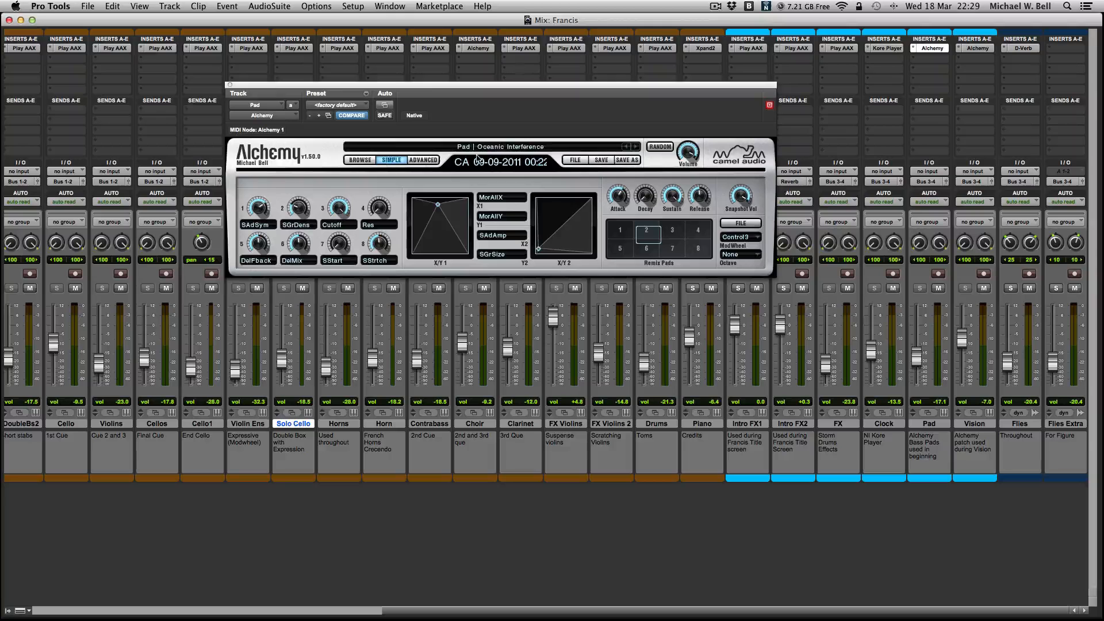
click(423, 160)
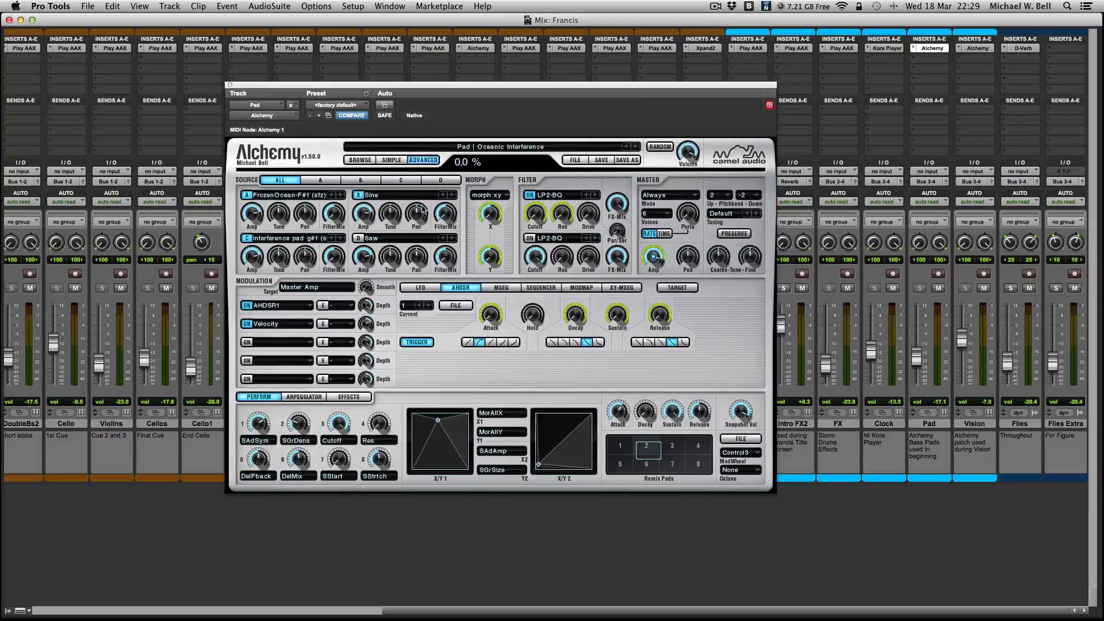
click(360, 160)
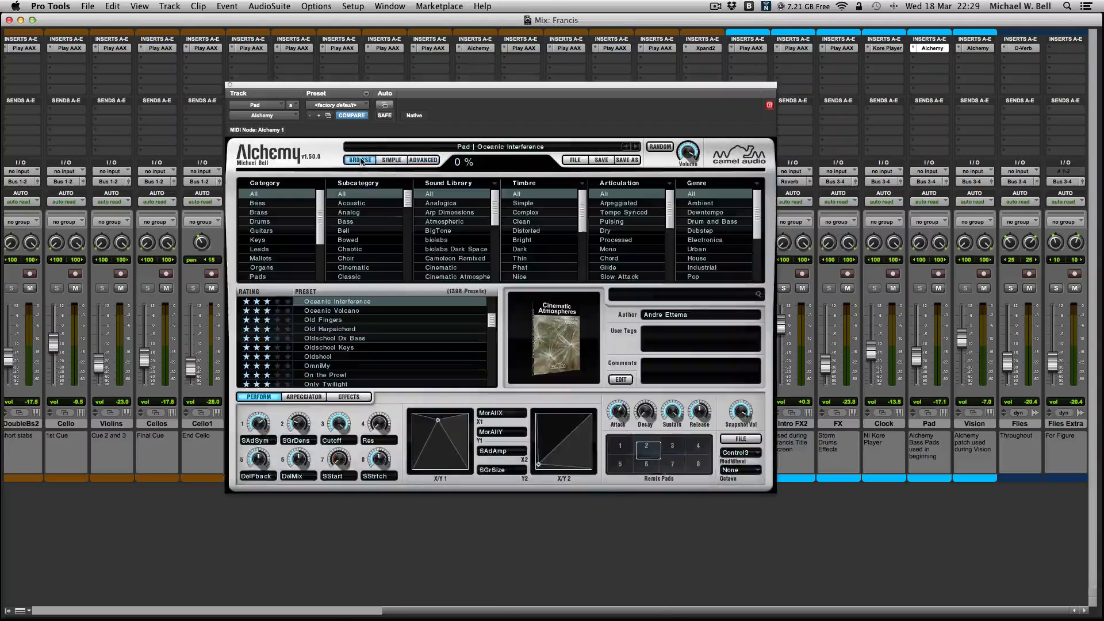
click(230, 85)
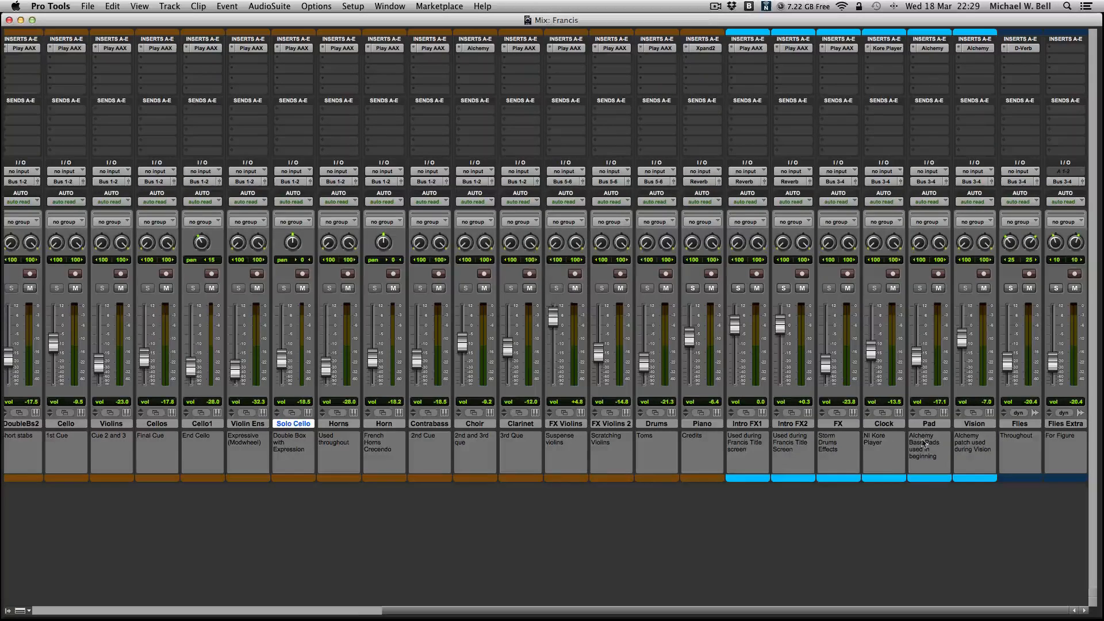
- Look over the mixer channels, return to the Edit window and play the session from the start
scroll(502, 379, left, 10)
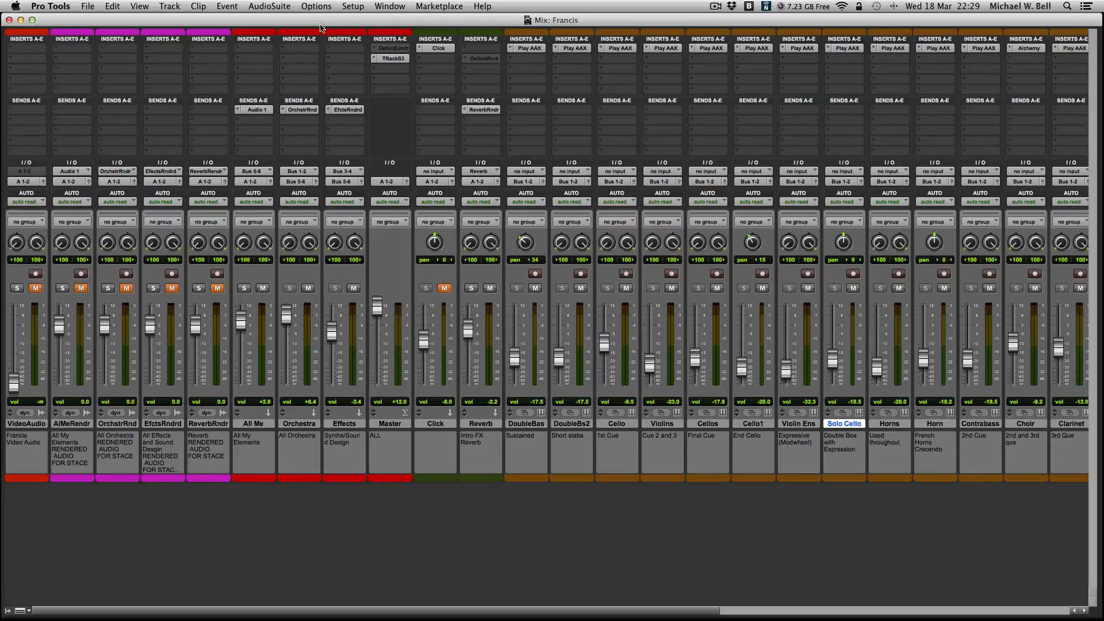
scroll(538, 396, right, 5)
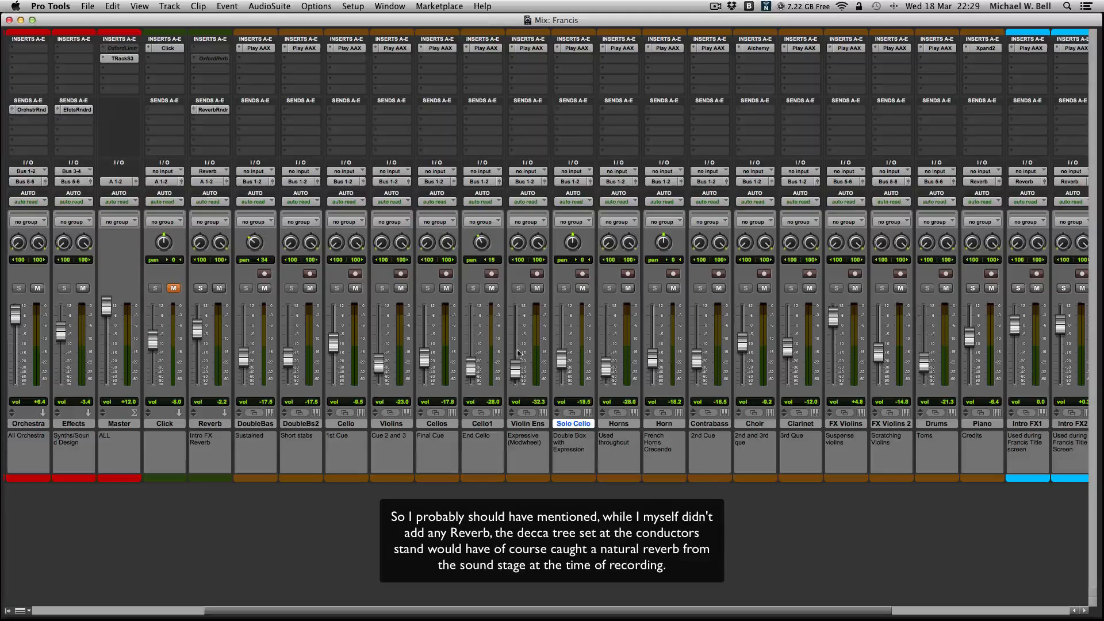
key(super+equal)
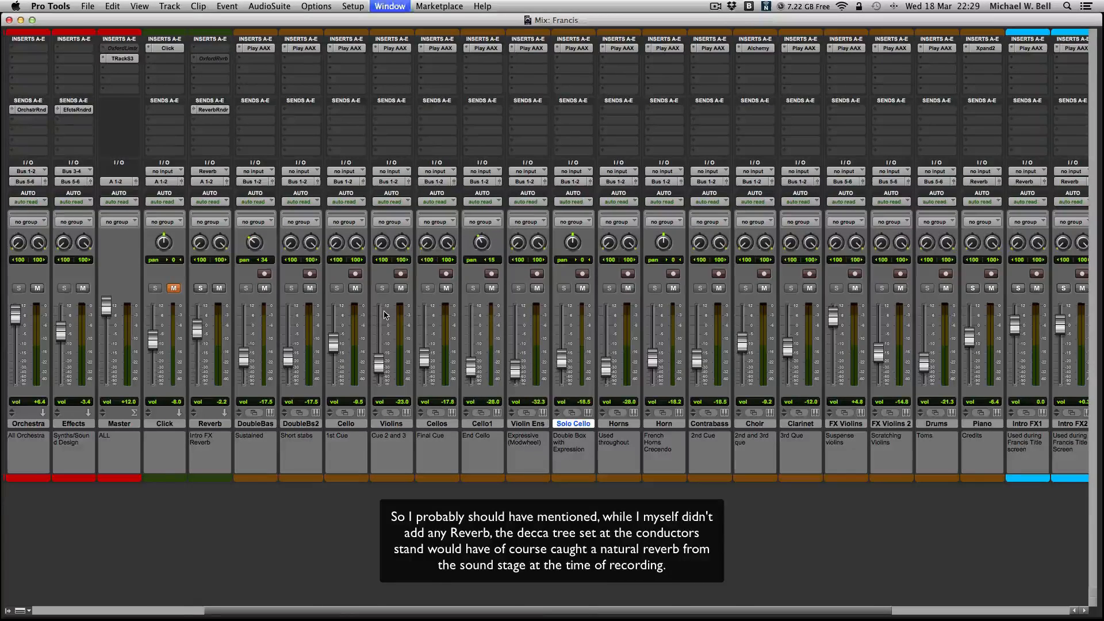
key(Return)
key(space)
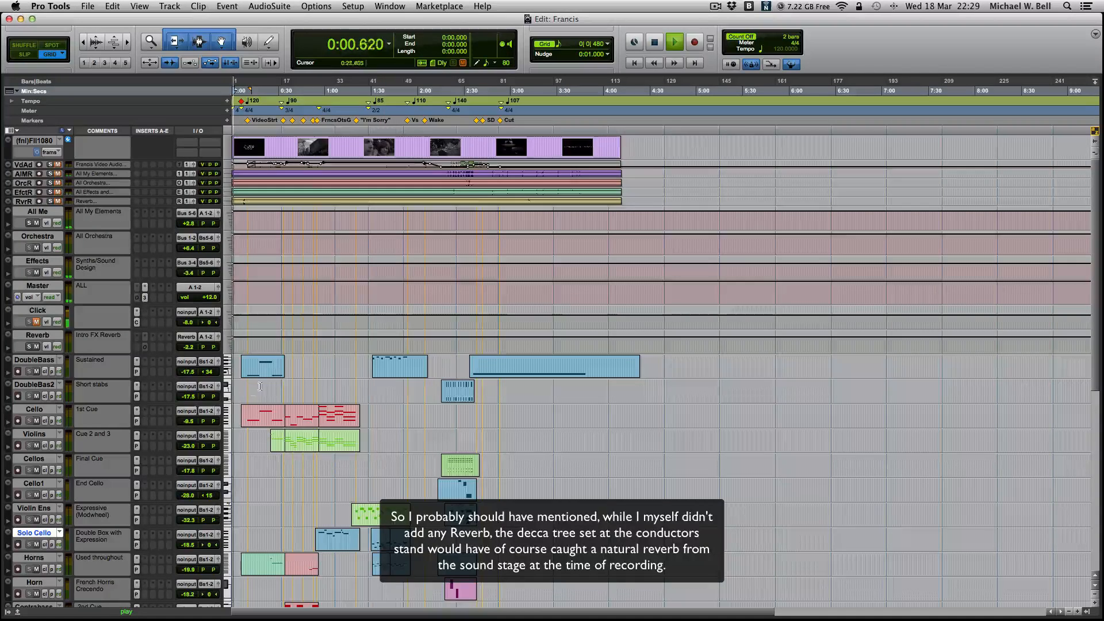
- Move playback to 0:08.250 and look over the instrument tracks down to the Intro FX tracks while it plays
scroll(276, 368, down, 3)
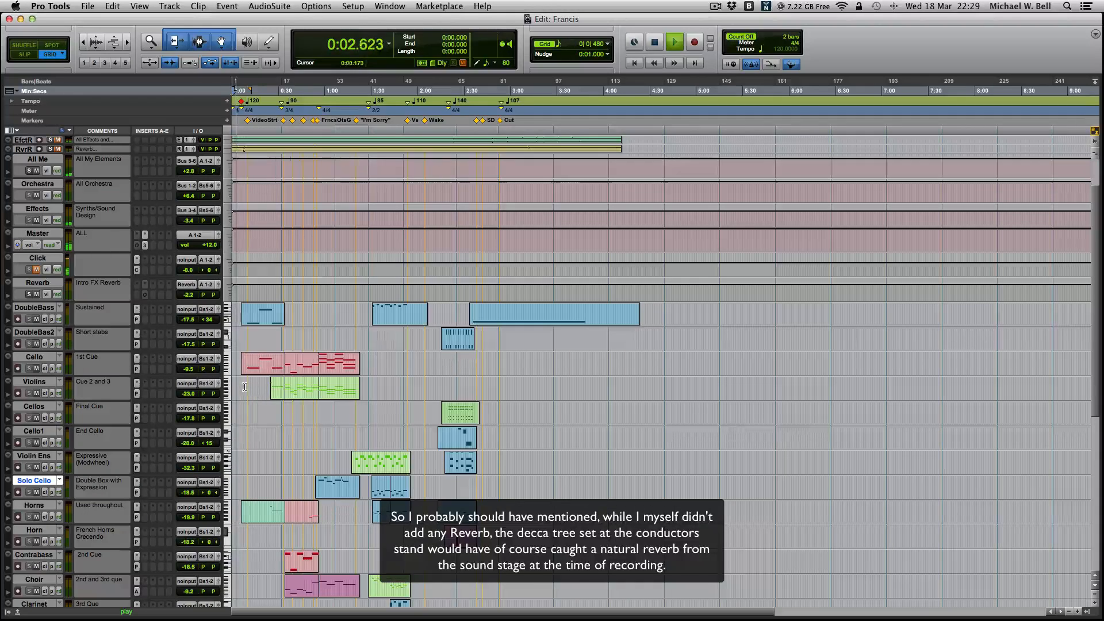
click(244, 386)
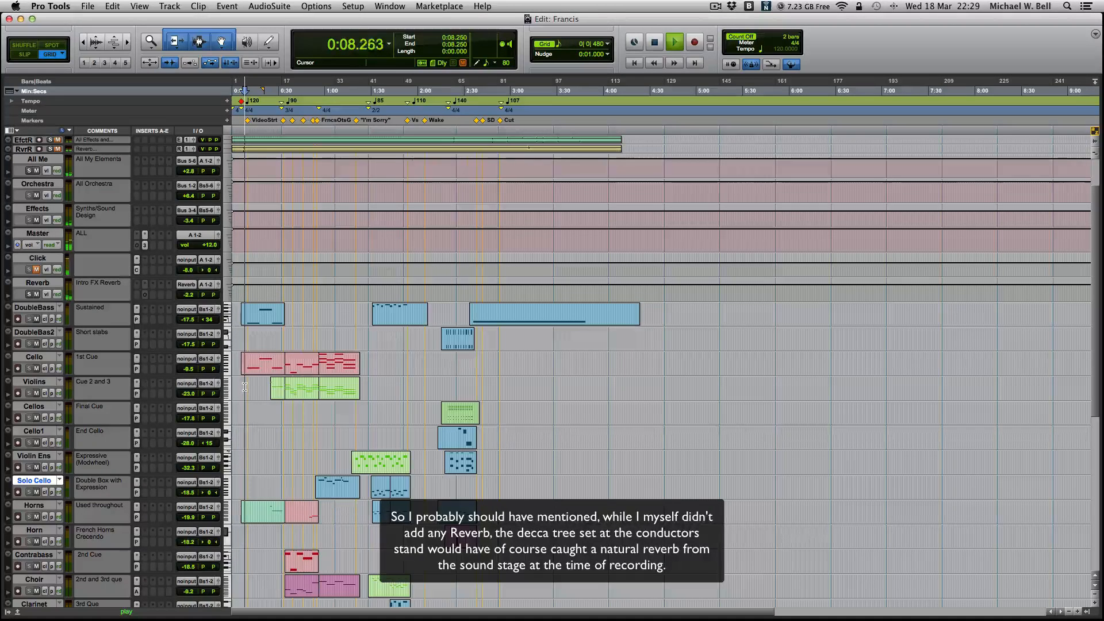
scroll(247, 386, right, 3)
scroll(247, 387, up, 1)
scroll(253, 388, left, 3)
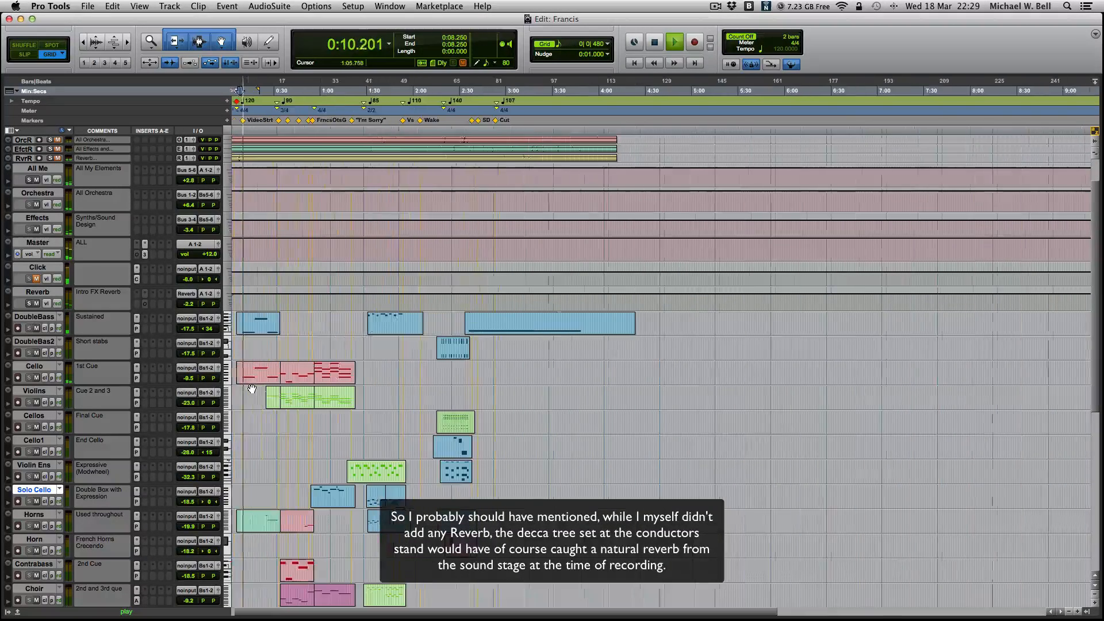
scroll(264, 390, down, 5)
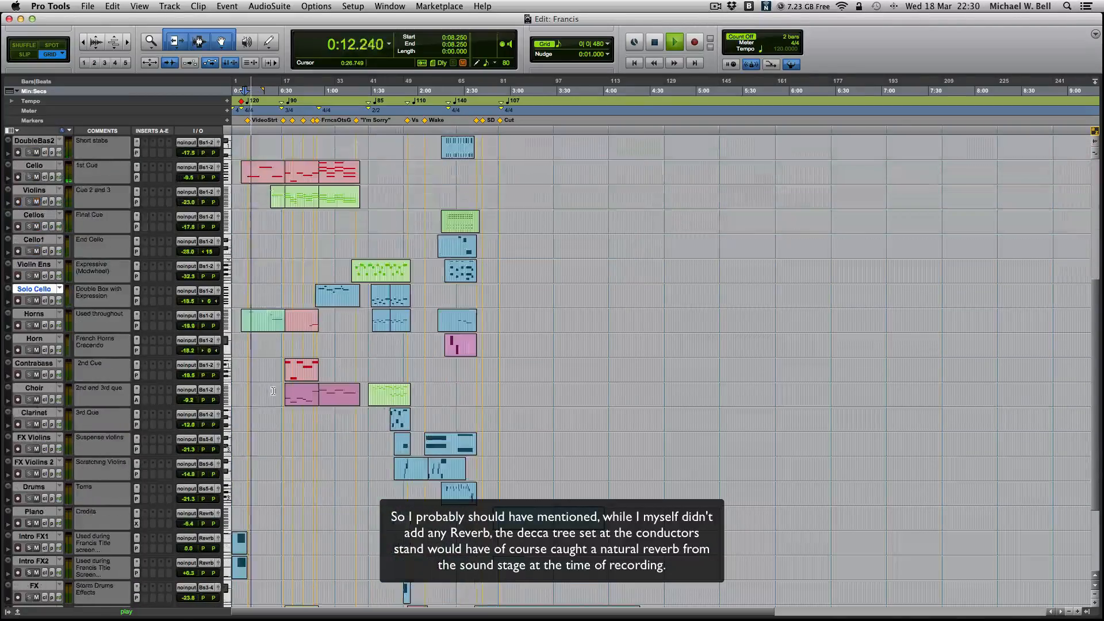
- Mute the Orchestra channel in the Mix window during playback, and unmute it again
key(super+equal)
scroll(172, 424, left, 3)
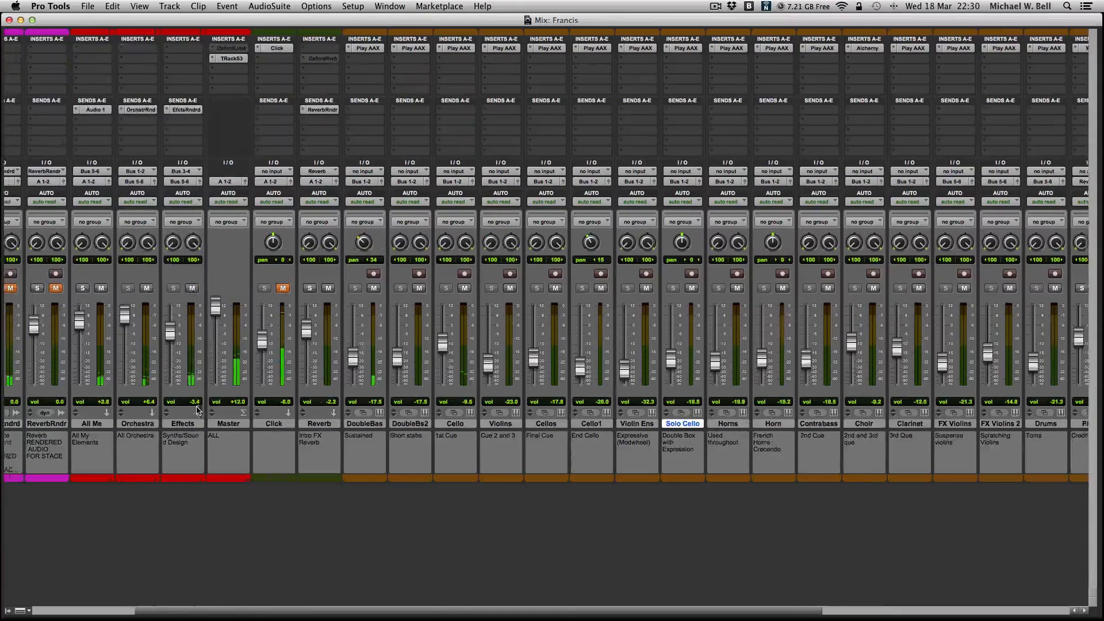
scroll(162, 443, left, 1)
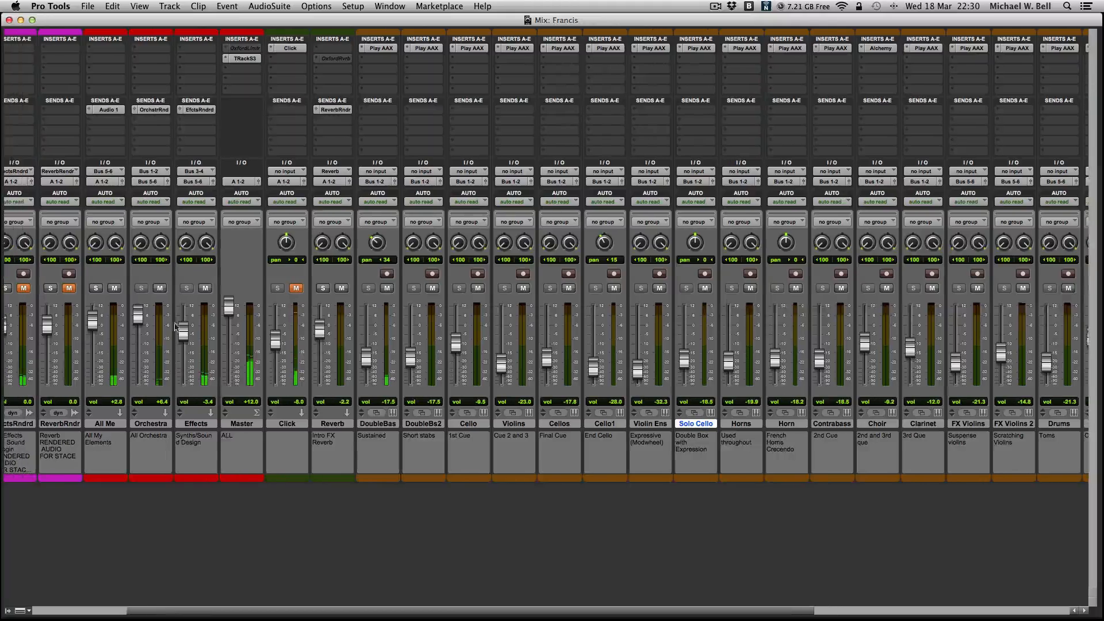
click(161, 289)
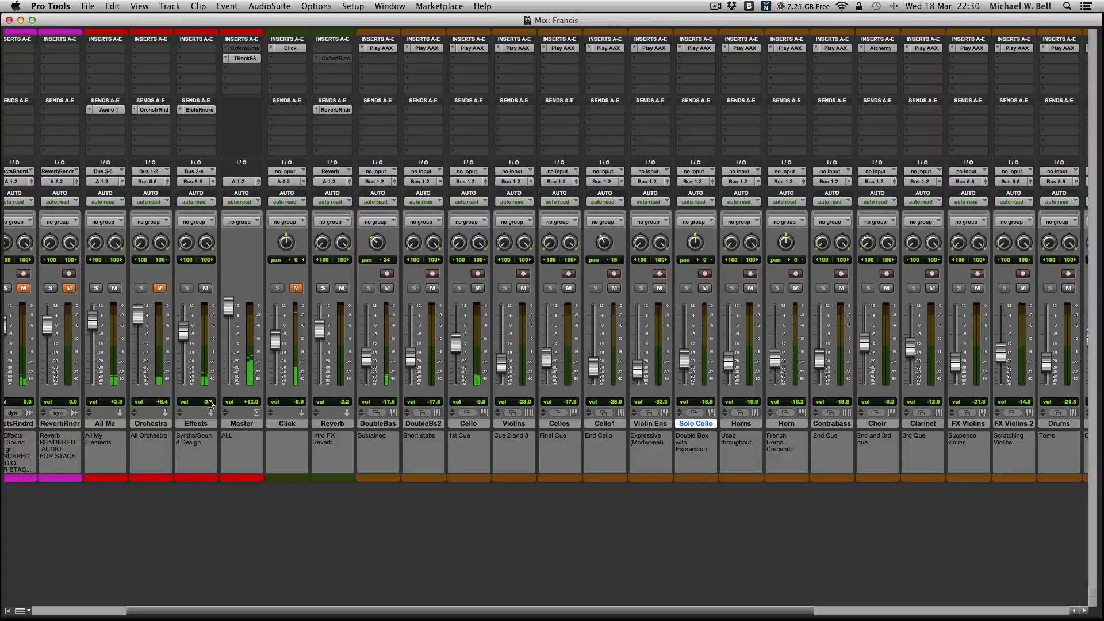
scroll(188, 352, left, 2)
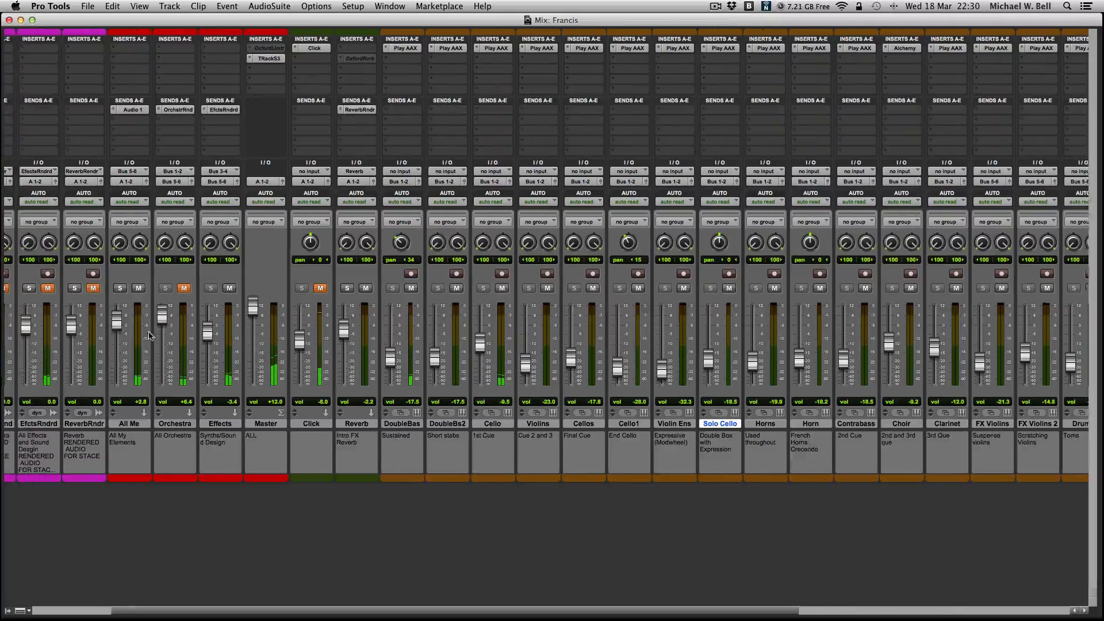
click(191, 287)
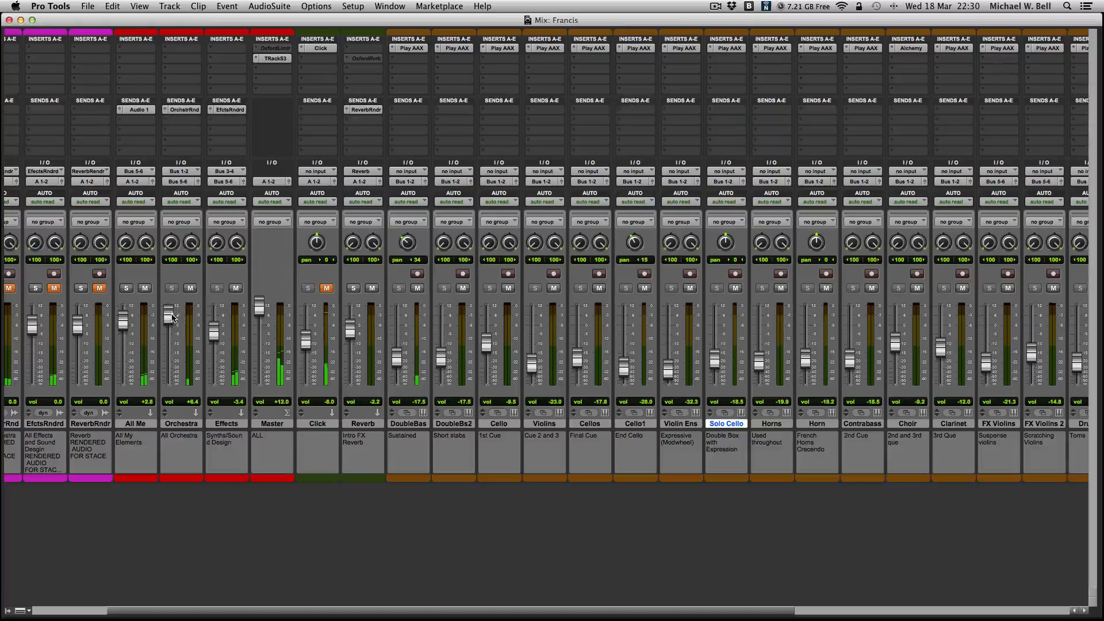
click(191, 288)
- Check the playing mixer channels, return to the Edit window and select the Violins clips from 0:34.000 to 1:22.666
scroll(563, 351, right, 10)
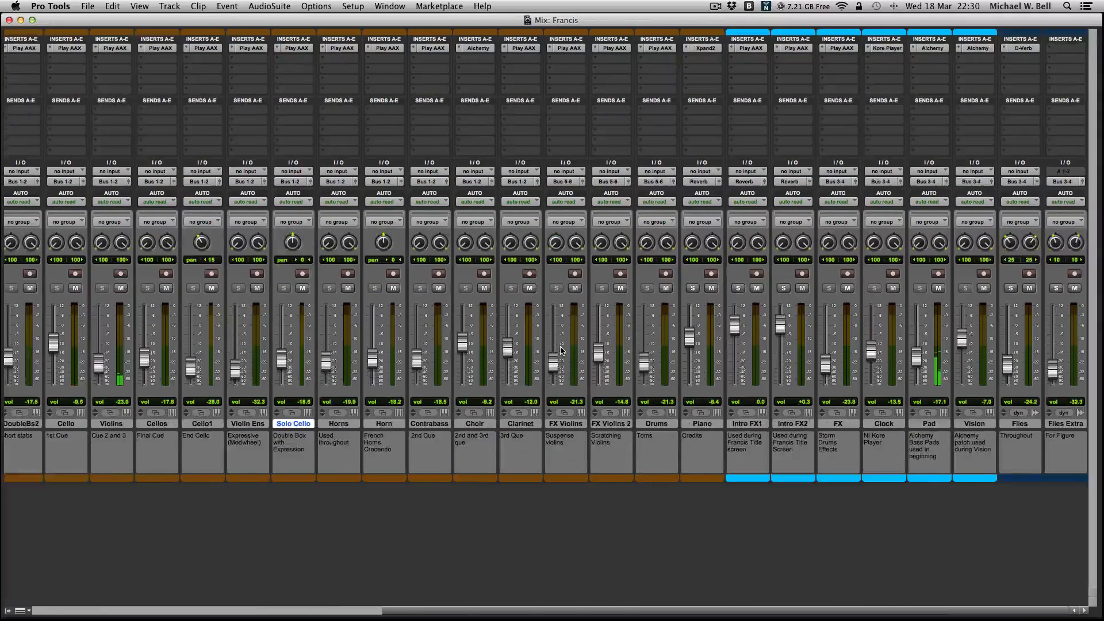
scroll(562, 350, left, 5)
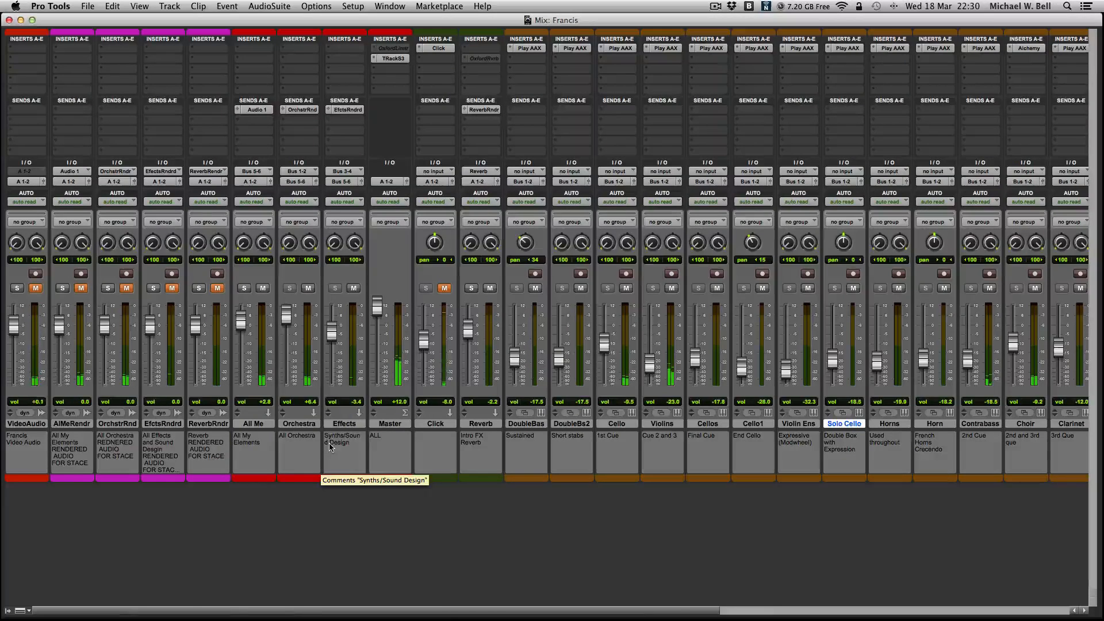
key(super+equal)
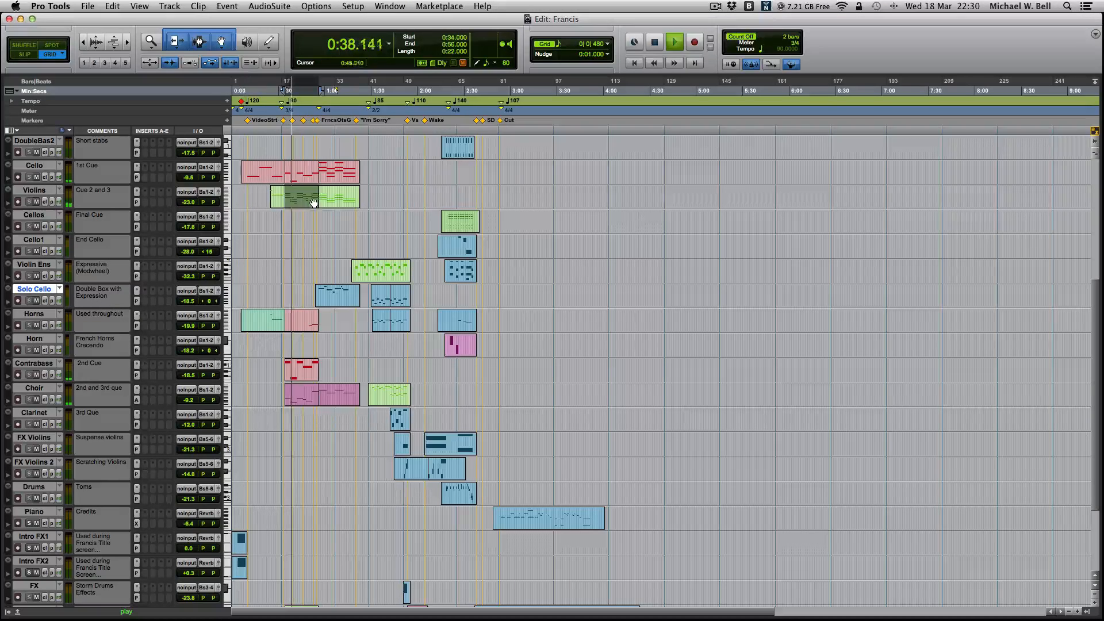
shift+click(329, 201)
double_click(308, 202)
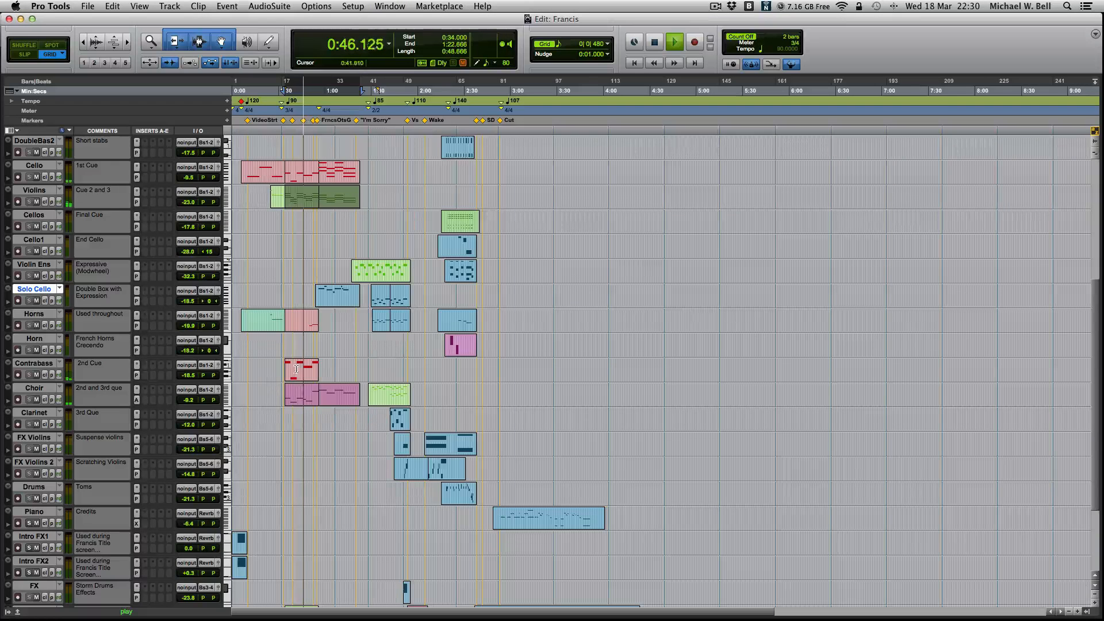
- Open the Contrabass clip in the MIDI Editor, examine its notes and close the editor
double_click(296, 369)
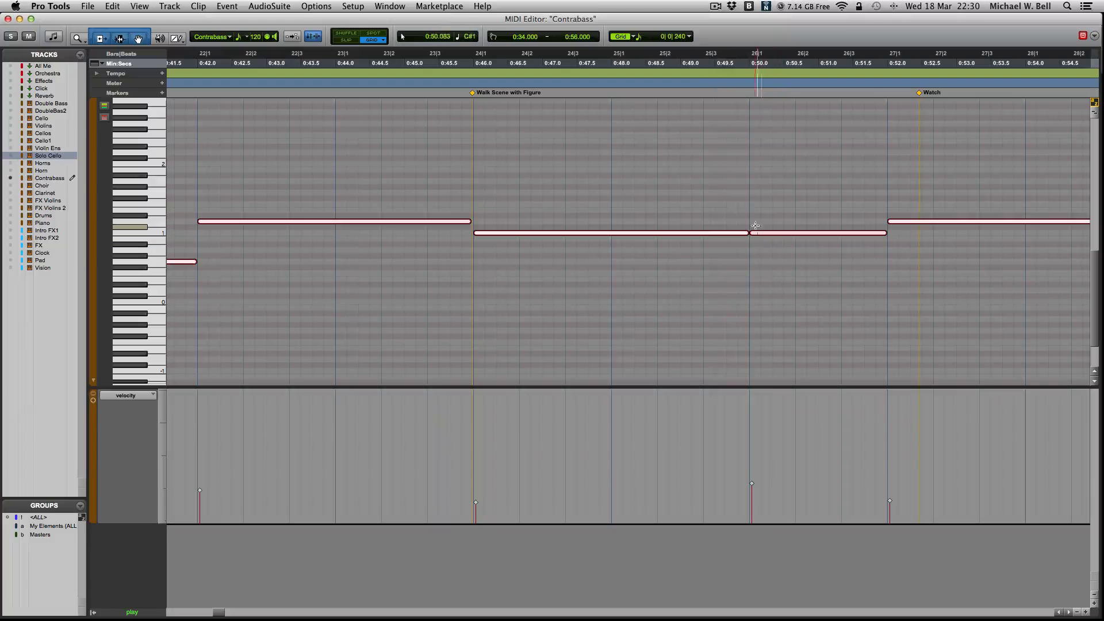
scroll(770, 239, right, 3)
key(super+w)
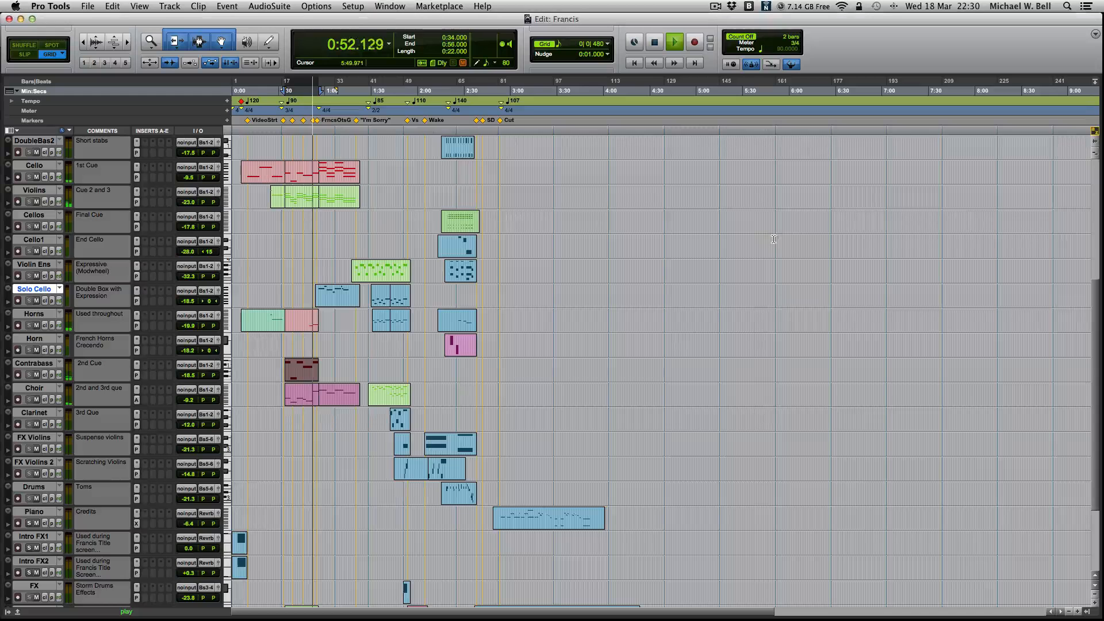
- Open the Choir clip starting at 0:34.000 in the MIDI Editor, examine its notes and close the editor
double_click(331, 399)
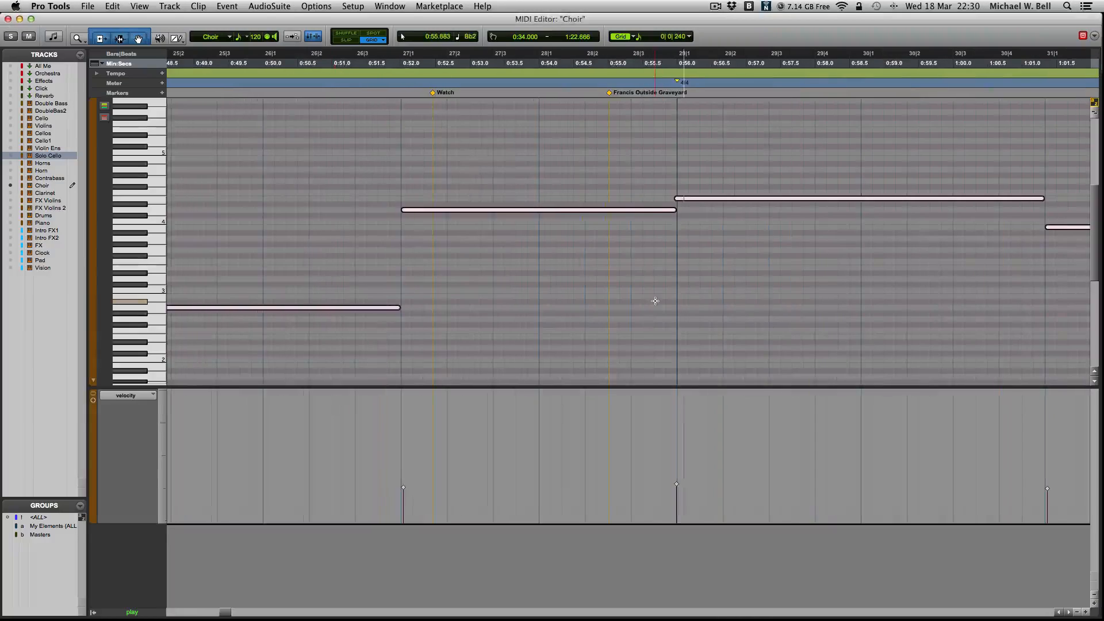
scroll(655, 301, right, 5)
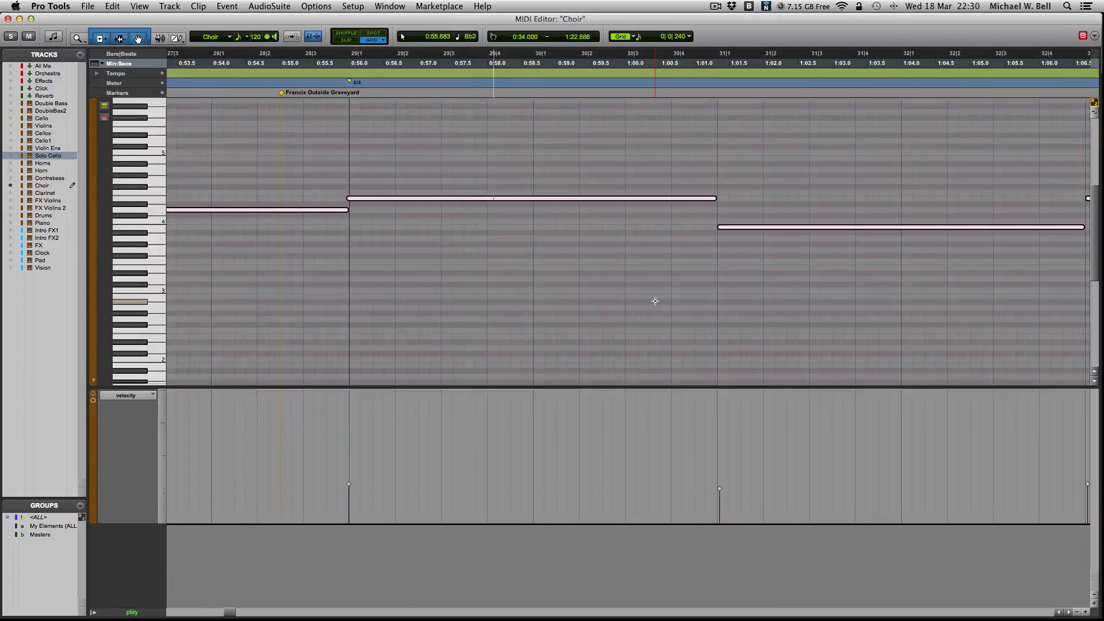
key(super+w)
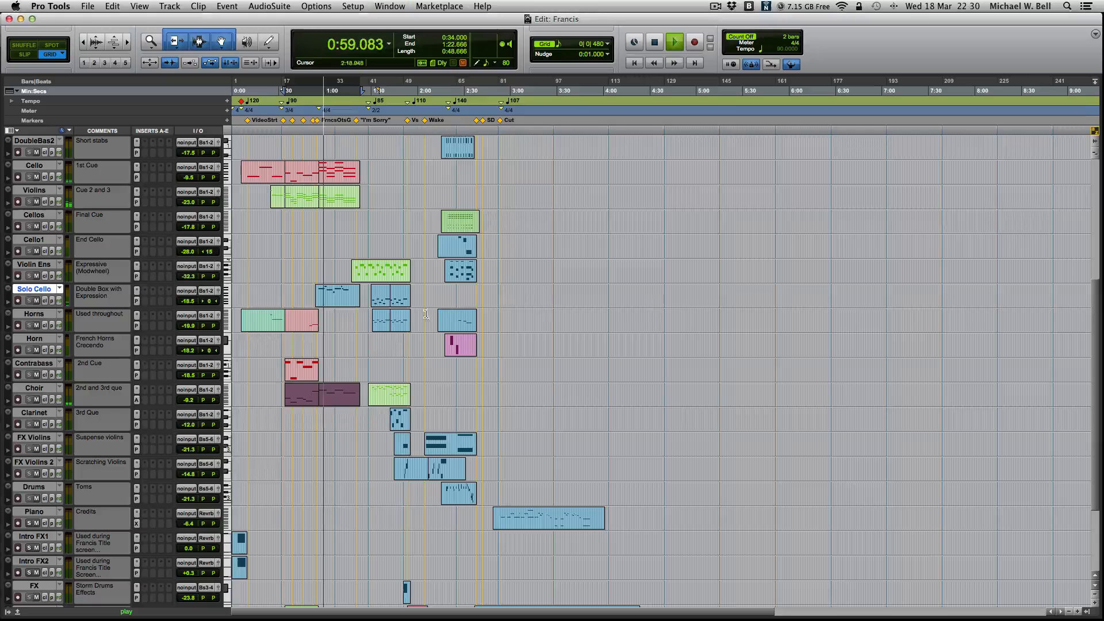
- Open the Solo Cello clip starting at 0:54.000 in the MIDI Editor, follow its notes during playback and close the editor
double_click(336, 296)
scroll(640, 278, right, 5)
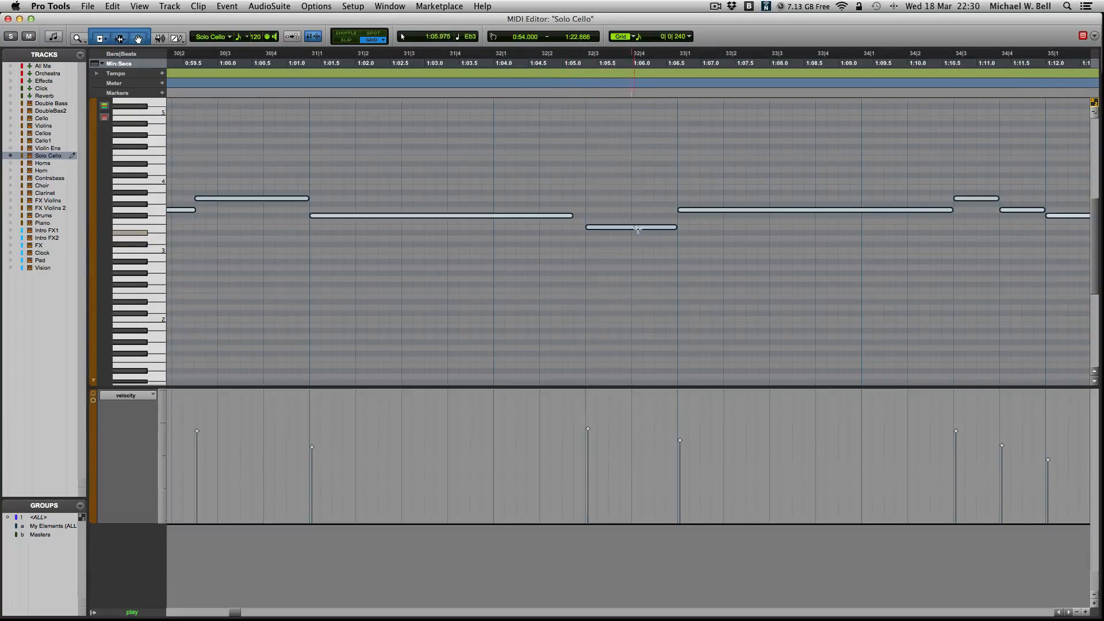
scroll(719, 221, right, 3)
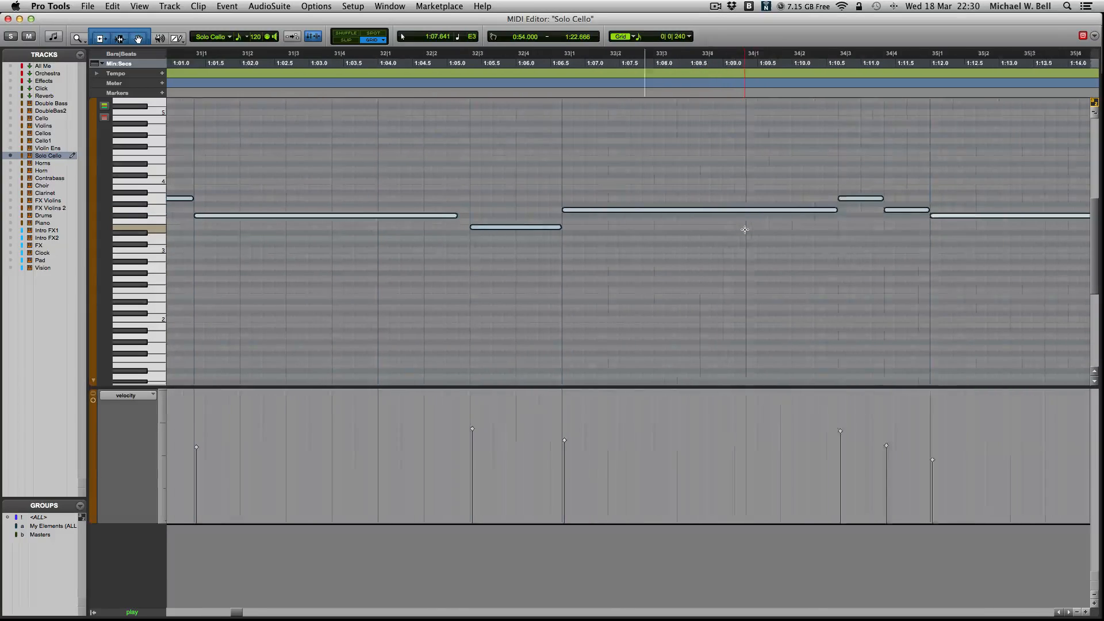
scroll(744, 230, right, 3)
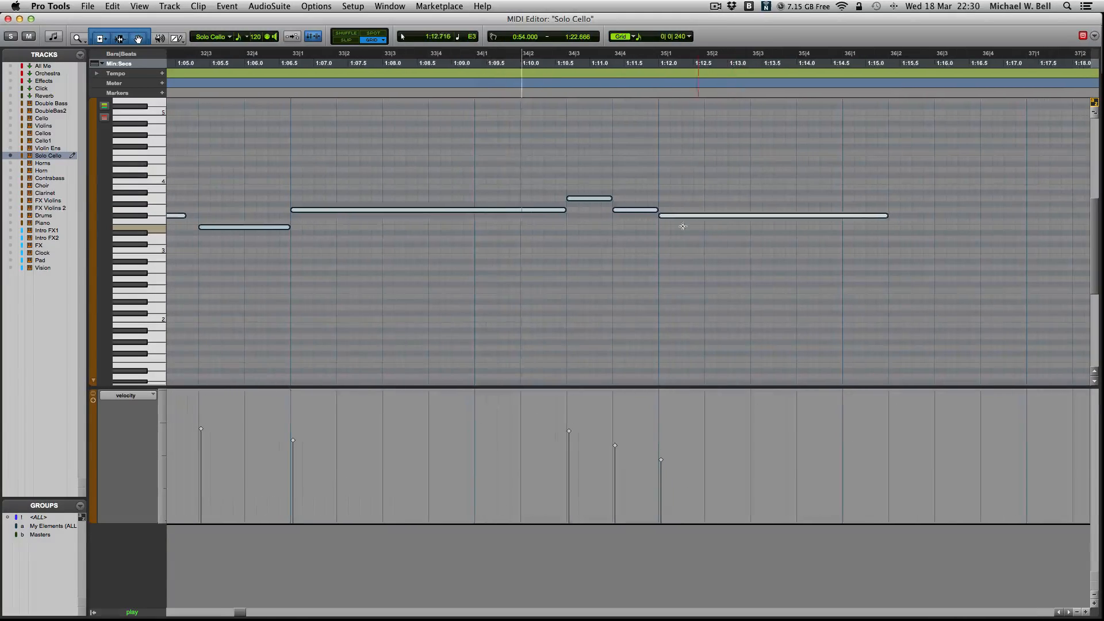
key(super+w)
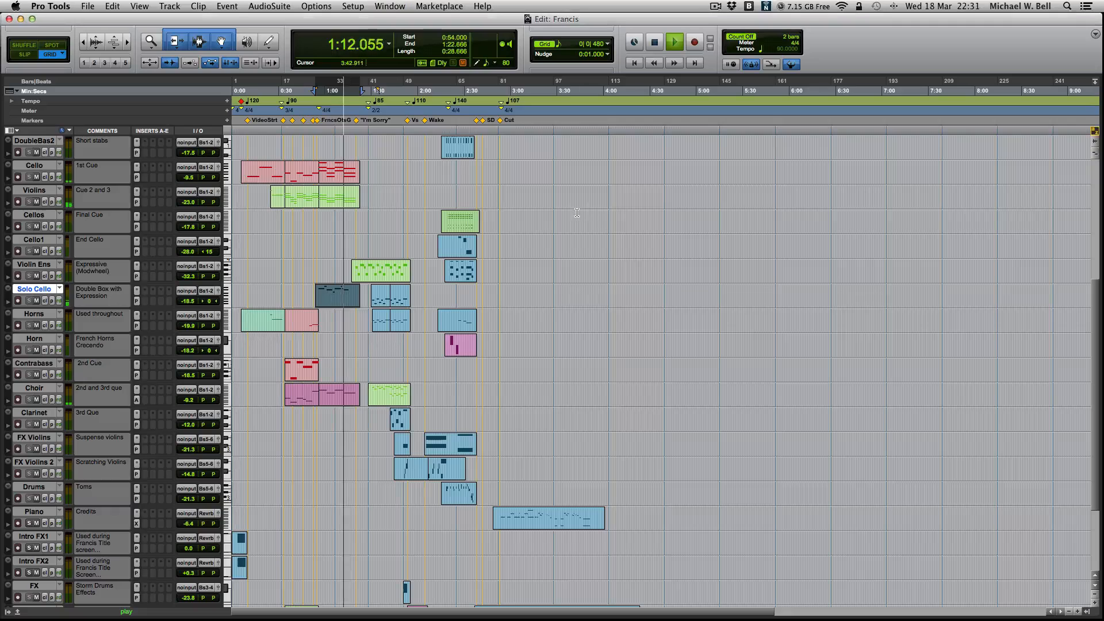
- Check the first Violin Ens clip's notes in the MIDI Editor, and open the track's Play instrument clear of the clips
double_click(374, 276)
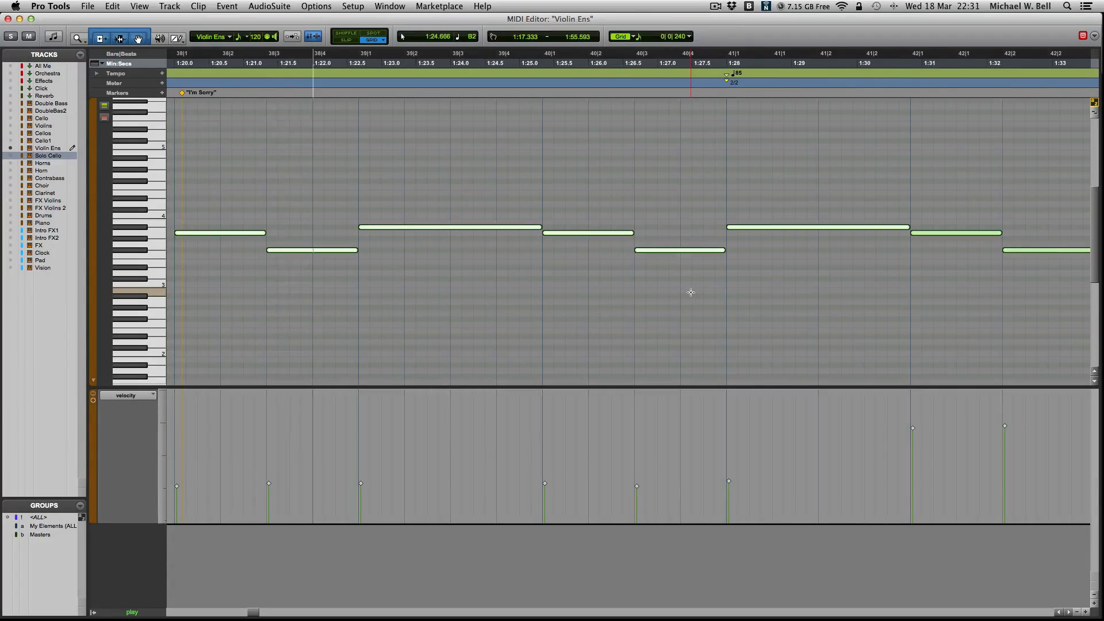
key(super+w)
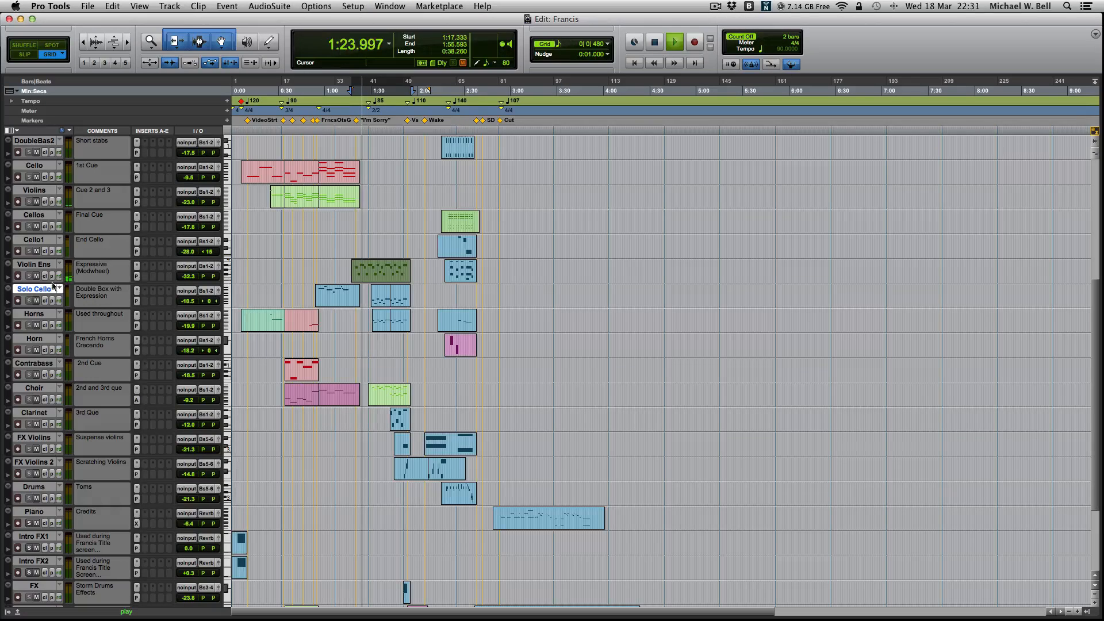
click(135, 275)
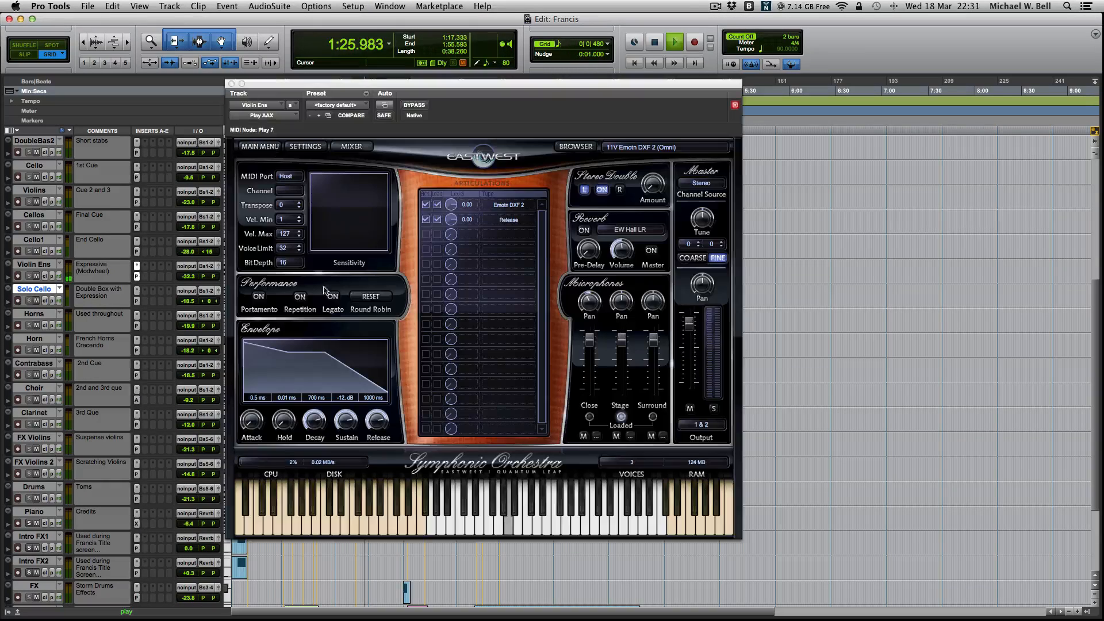
drag(525, 83, 596, 72)
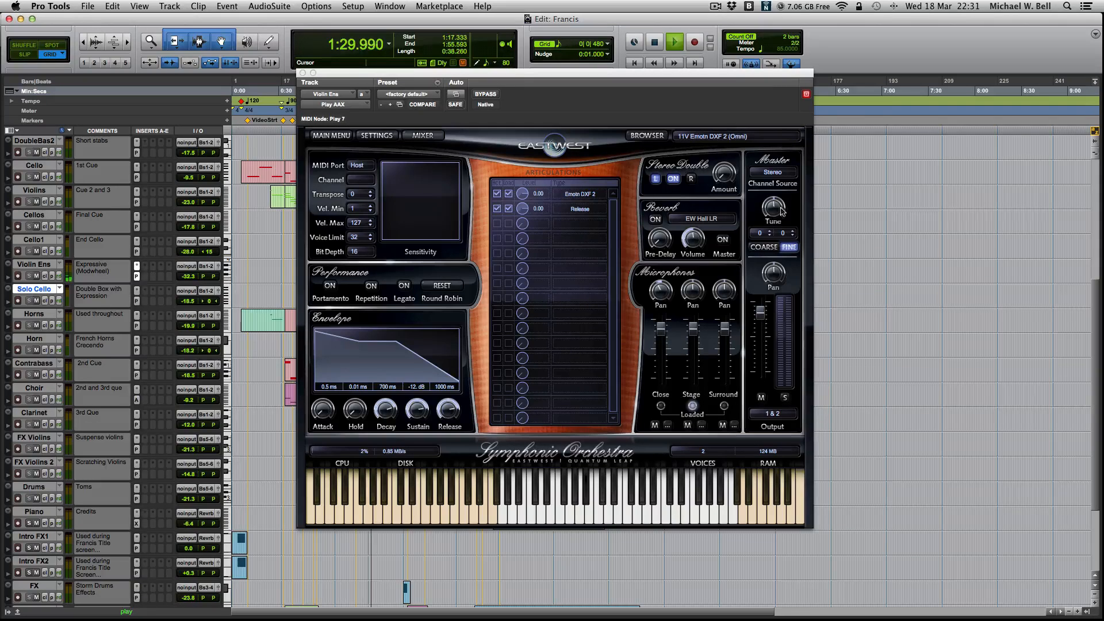
drag(598, 78, 889, 35)
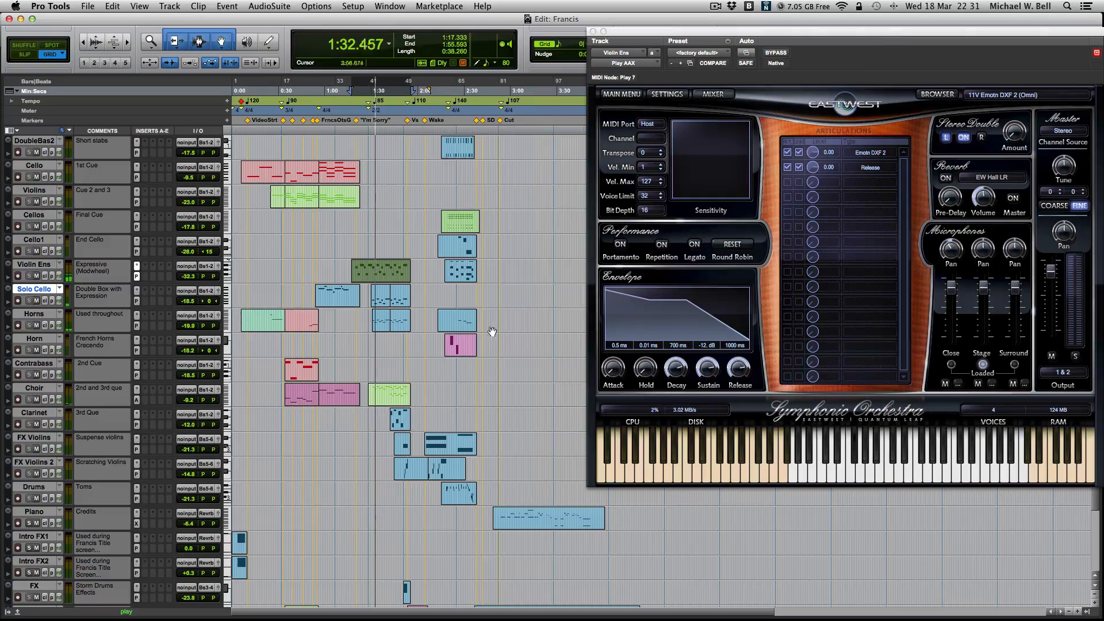
- View and close the Choir track's Alchemy instrument, and bring up the Clarinet track's Play instrument beside the clips
click(384, 402)
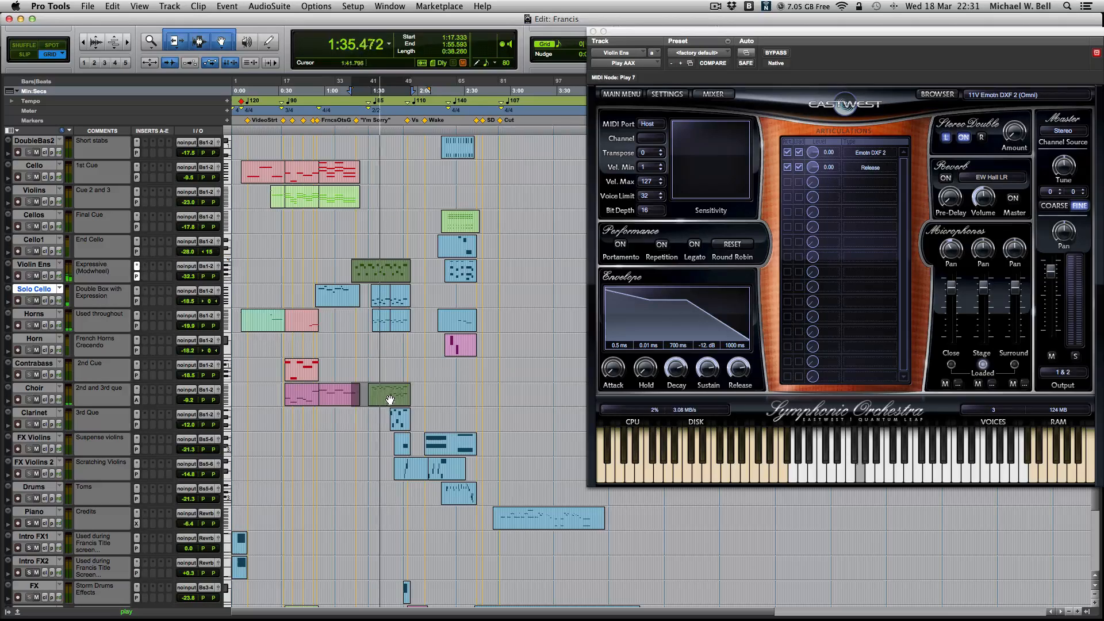
click(137, 400)
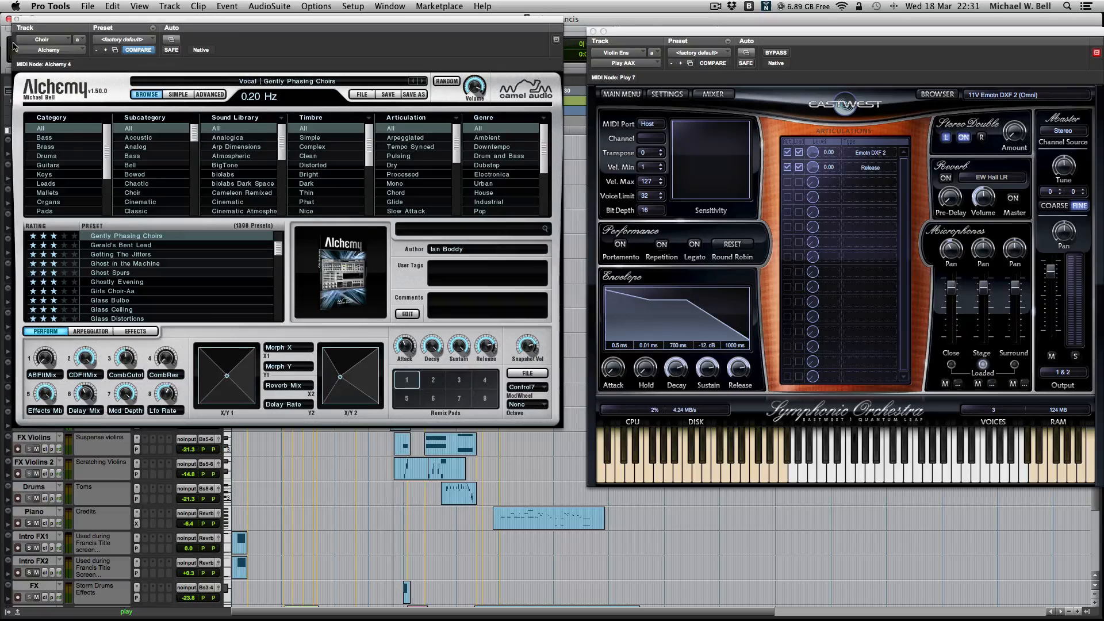
click(9, 19)
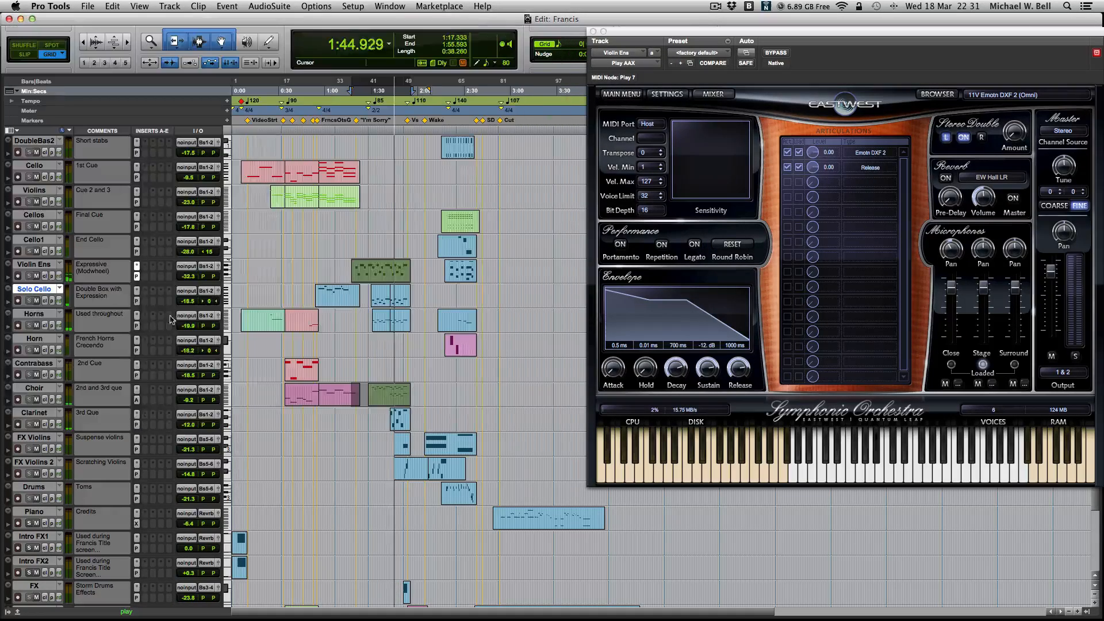
click(136, 425)
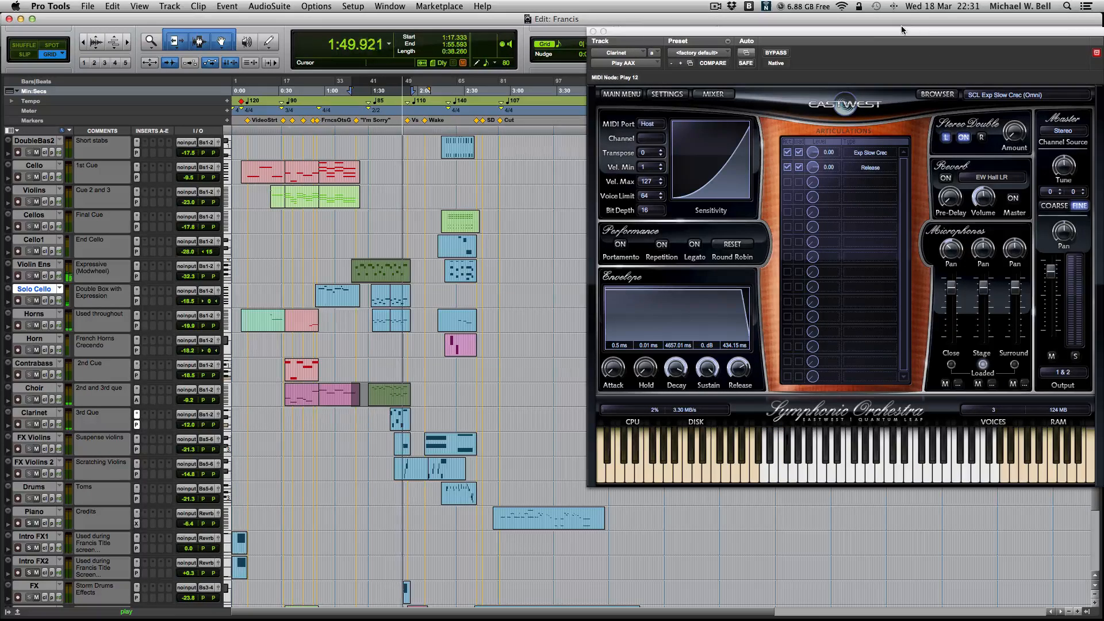
drag(884, 37, 866, 37)
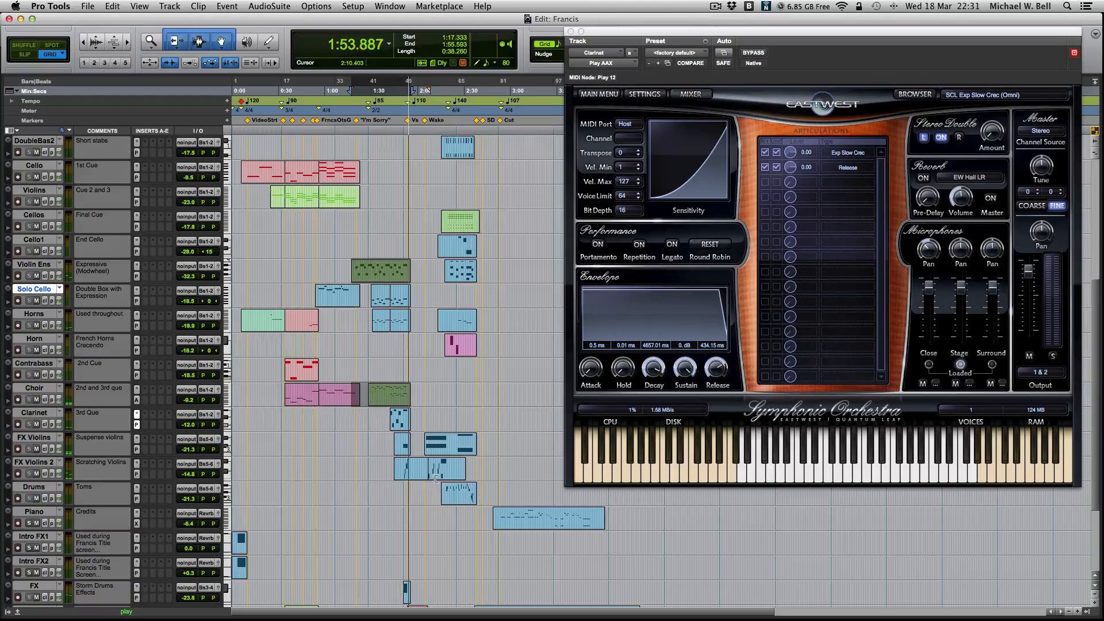
- Select the Clock track, view its Kore Player instrument and close the plug-in window
scroll(423, 442, down, 5)
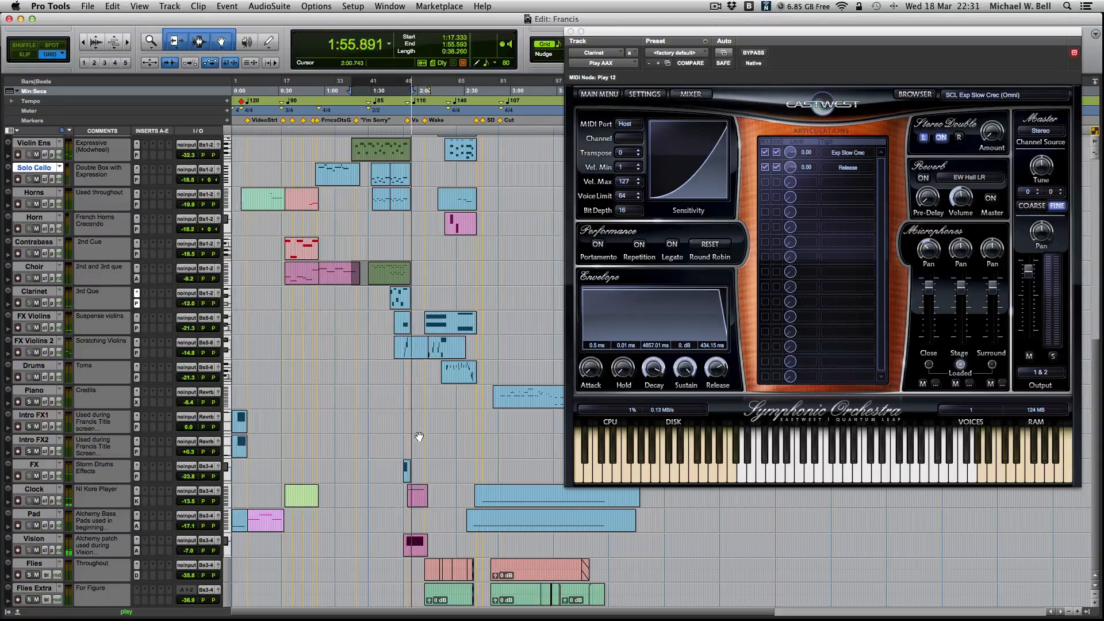
click(41, 490)
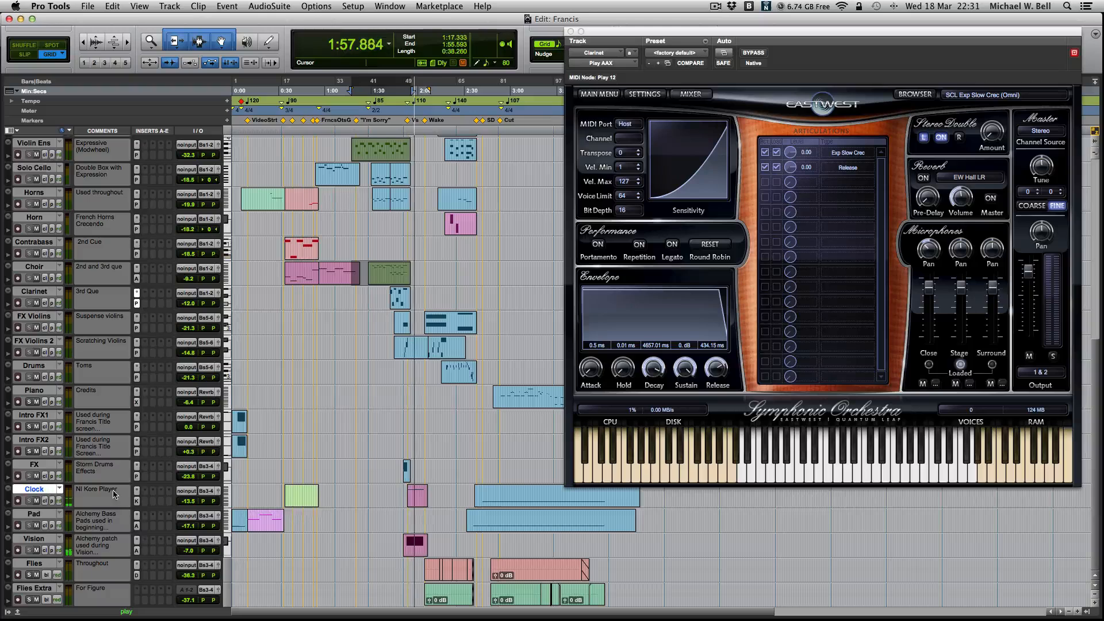
click(137, 501)
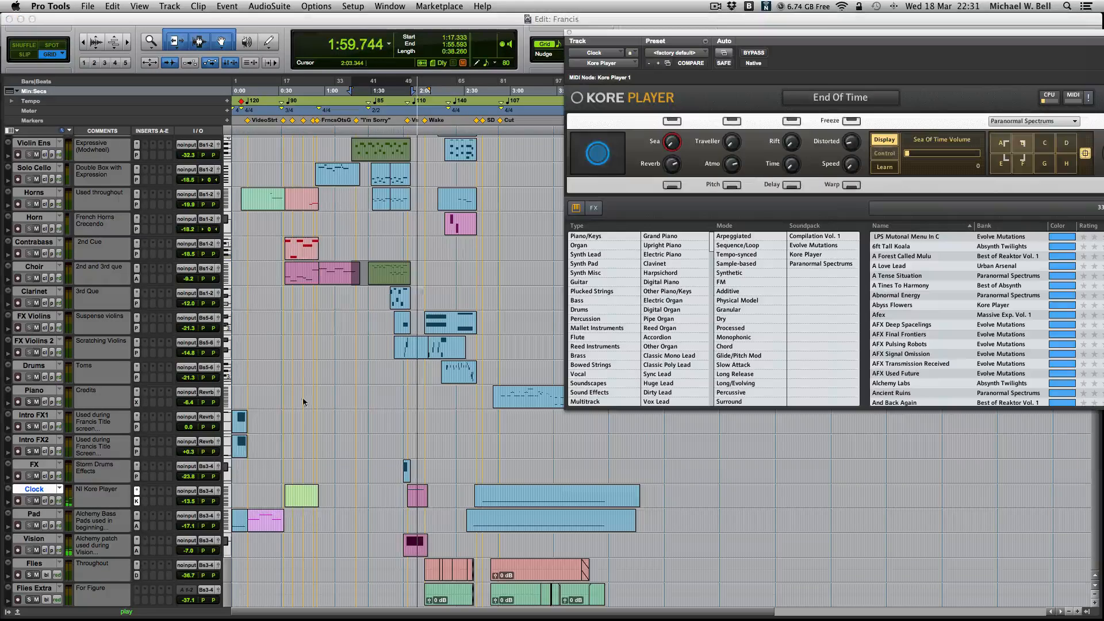
drag(886, 32, 653, 46)
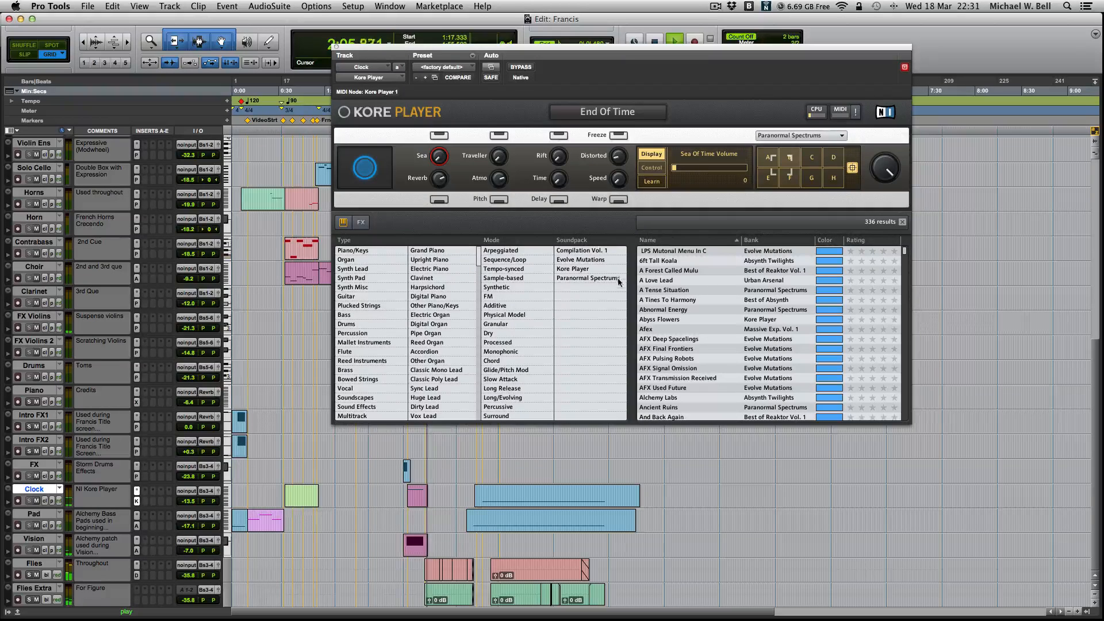
click(336, 48)
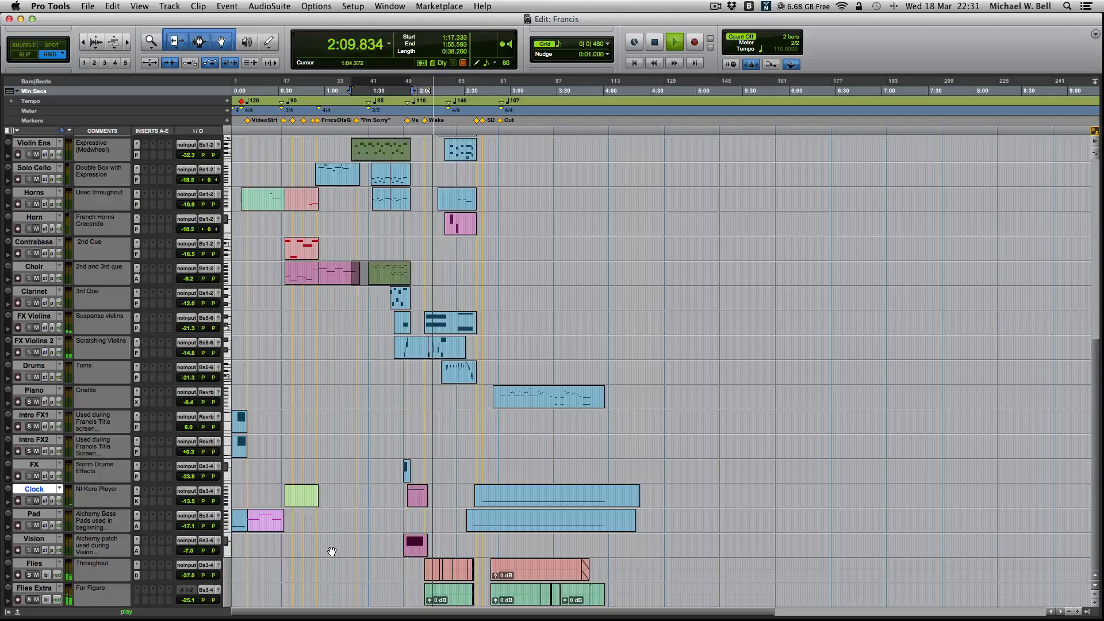
- Enlarge the timeline around the Wake section and select the FX Violins 2 clip from 2:06.502 to 2:31.057
key(t)
key(t)
key(t)
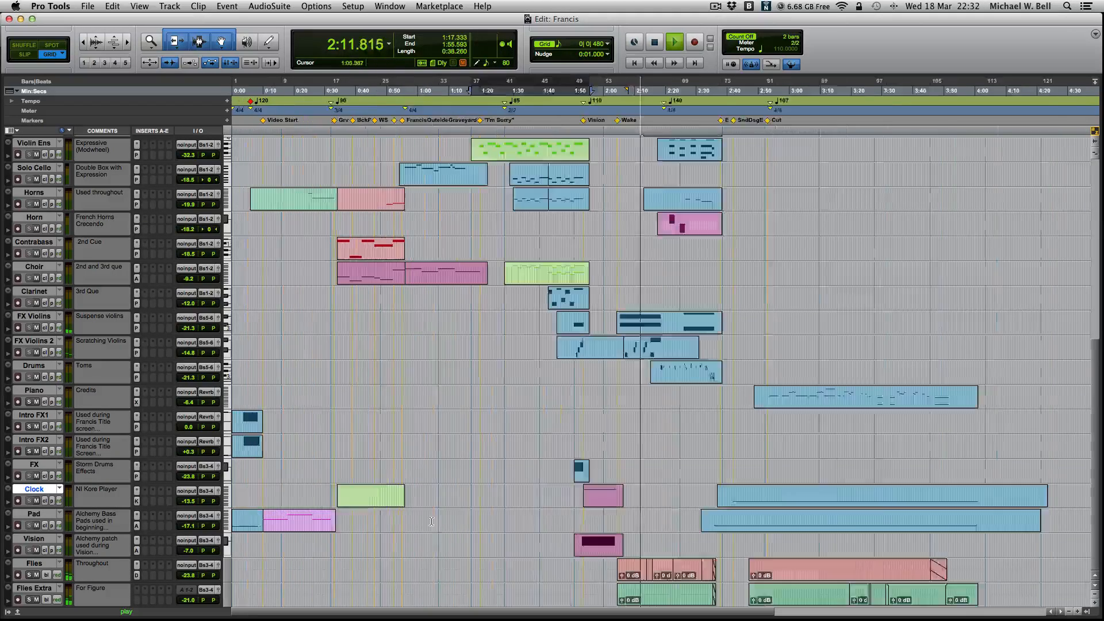
scroll(671, 531, right, 10)
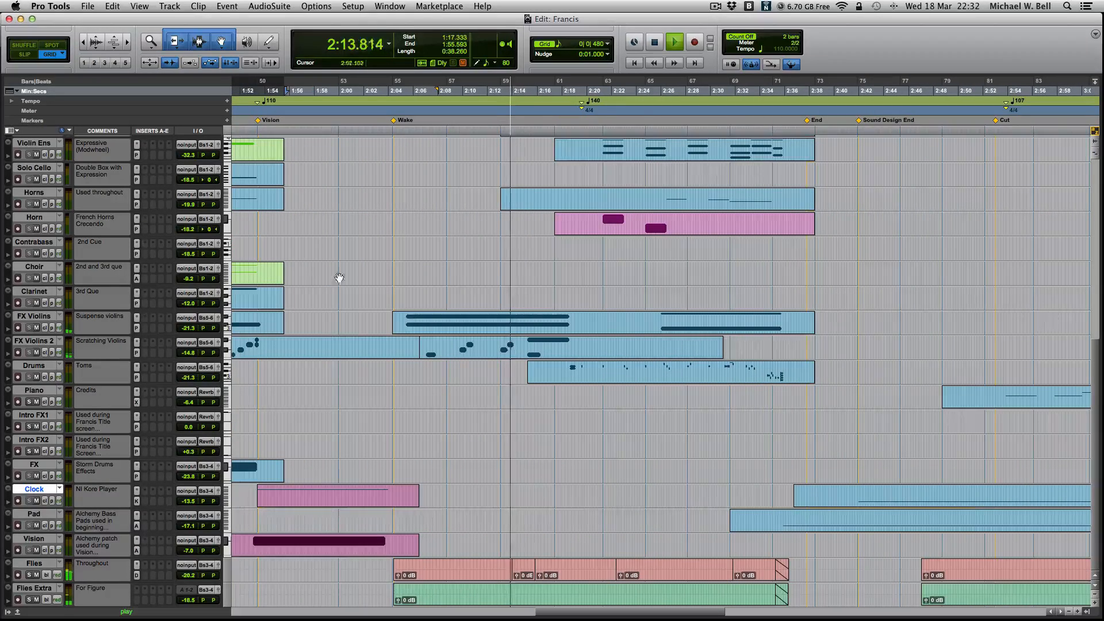
click(510, 354)
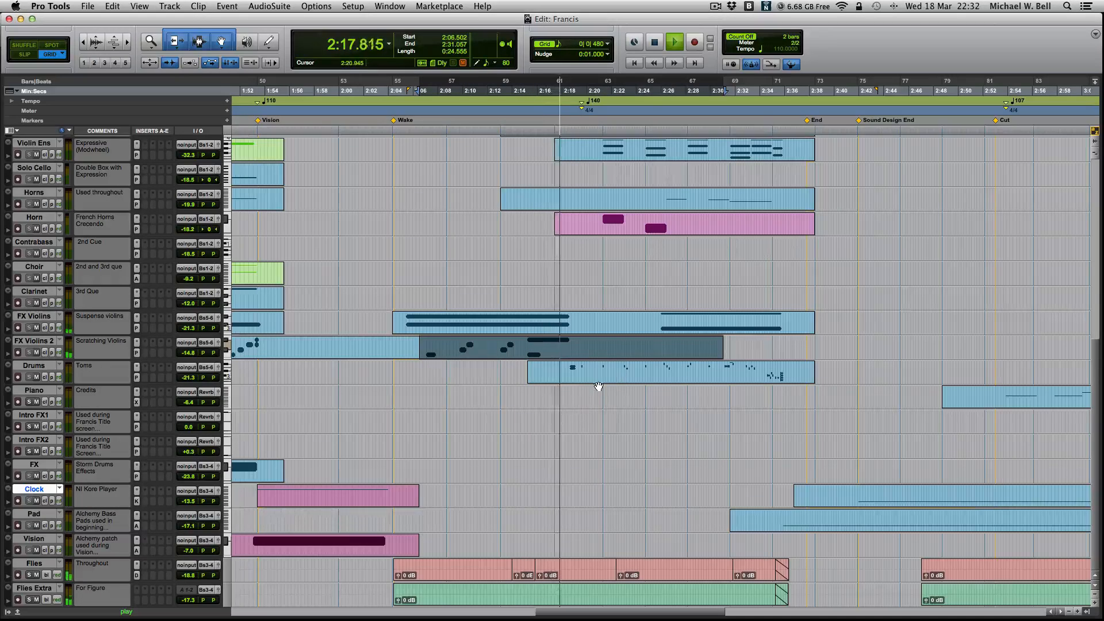
- Look over the upper tracks of the final cue and restart playback from 2:18.229
scroll(595, 385, up, 8)
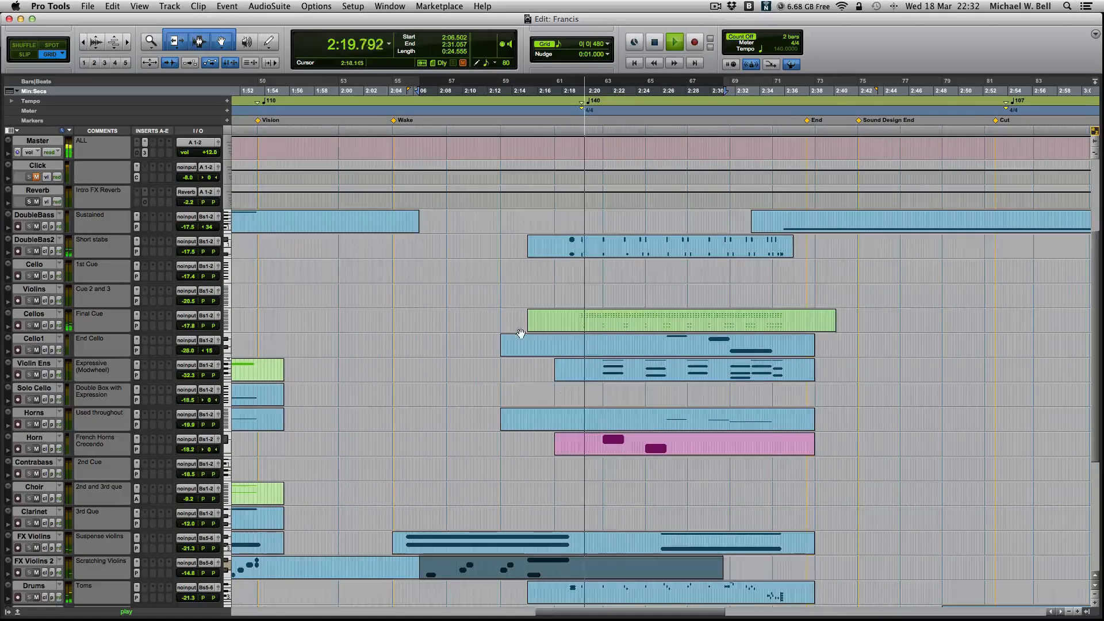
scroll(600, 402, up, 3)
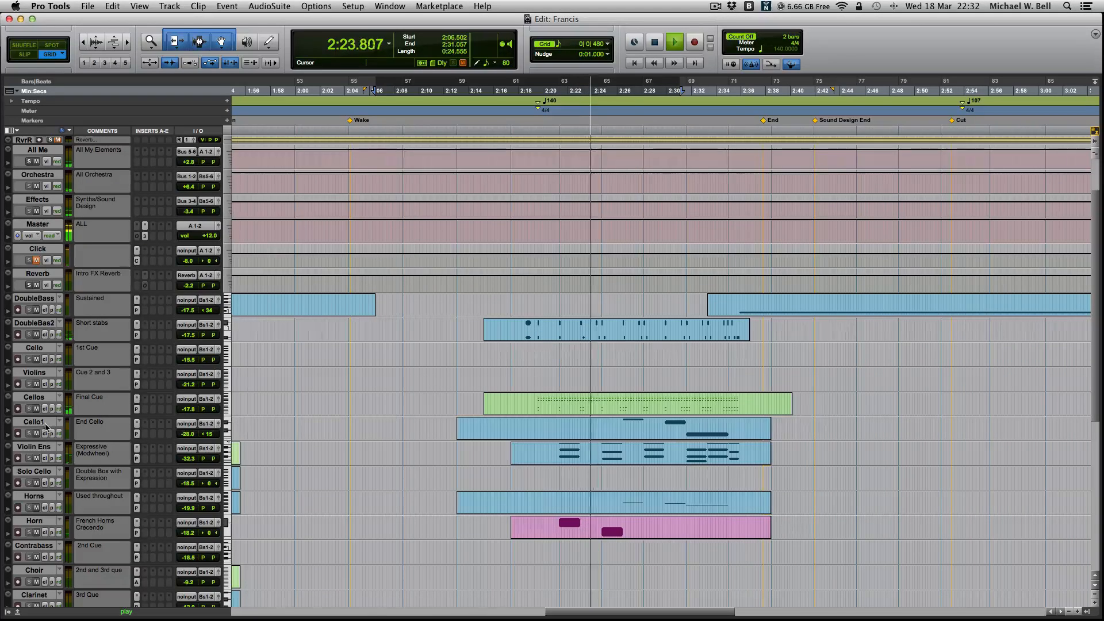
key(space)
click(511, 396)
click(521, 400)
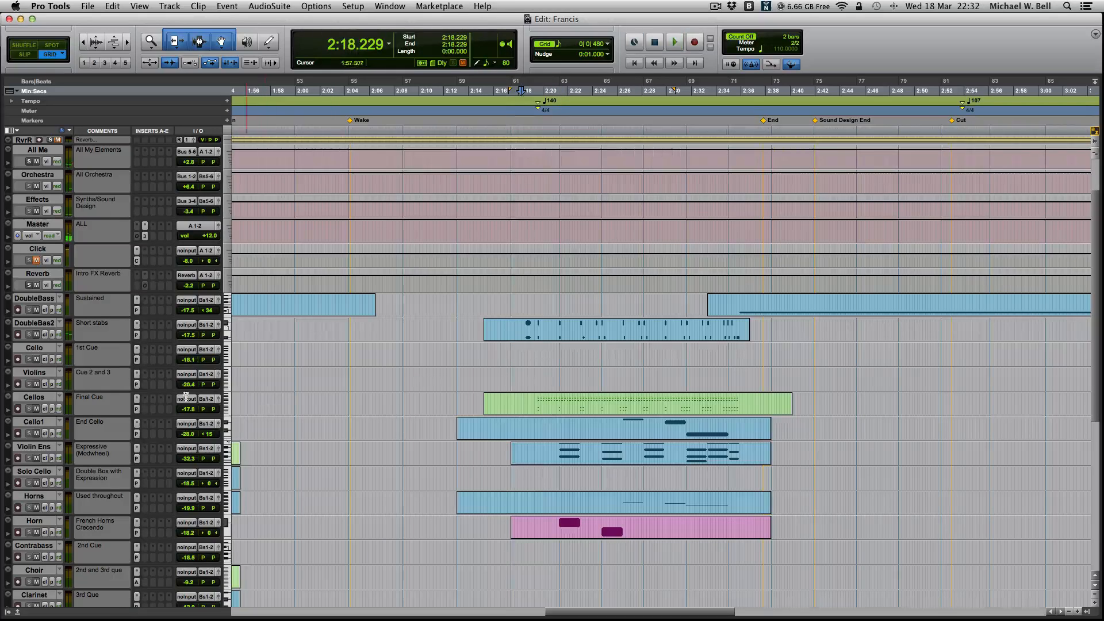
key(space)
- View the Play instruments of the Cellos and Horns tracks next to each other, and close both plug-in windows
click(135, 408)
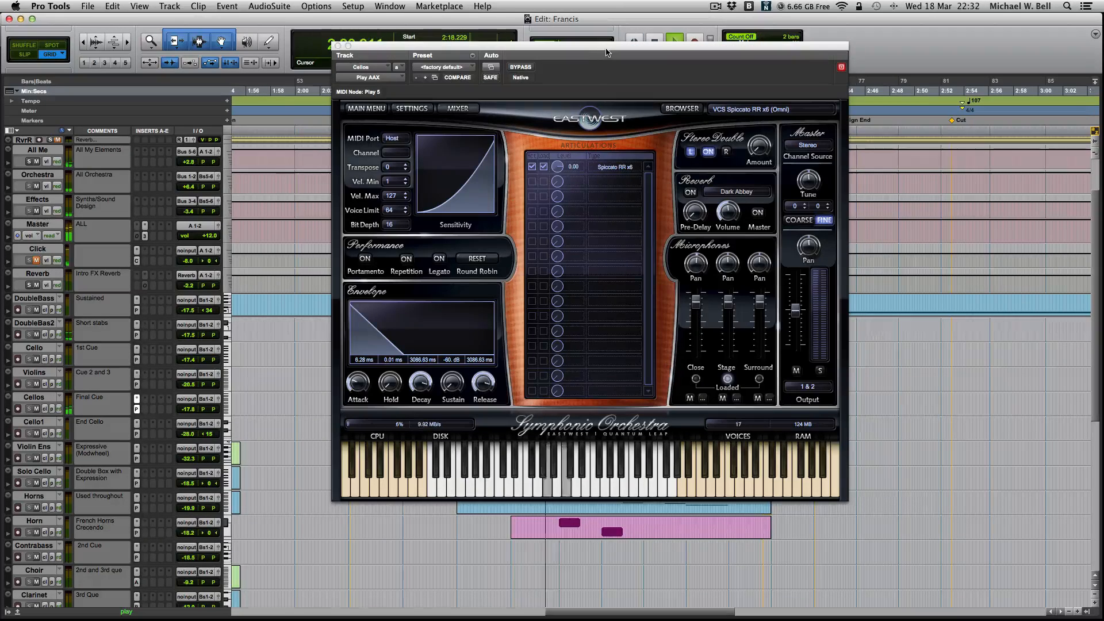
drag(608, 52, 331, 9)
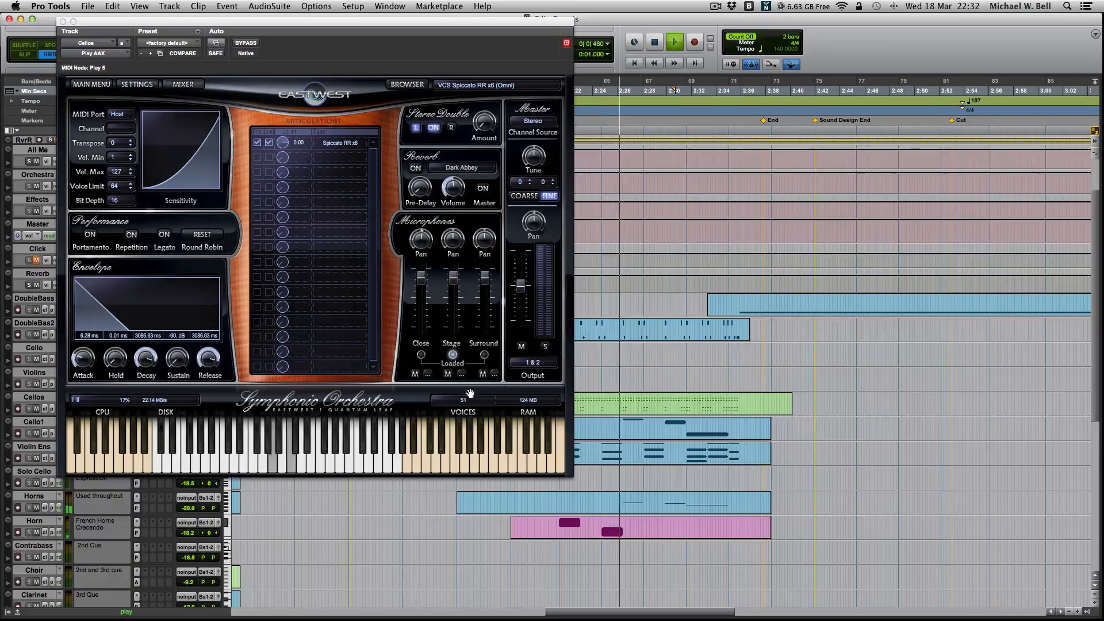
click(137, 508)
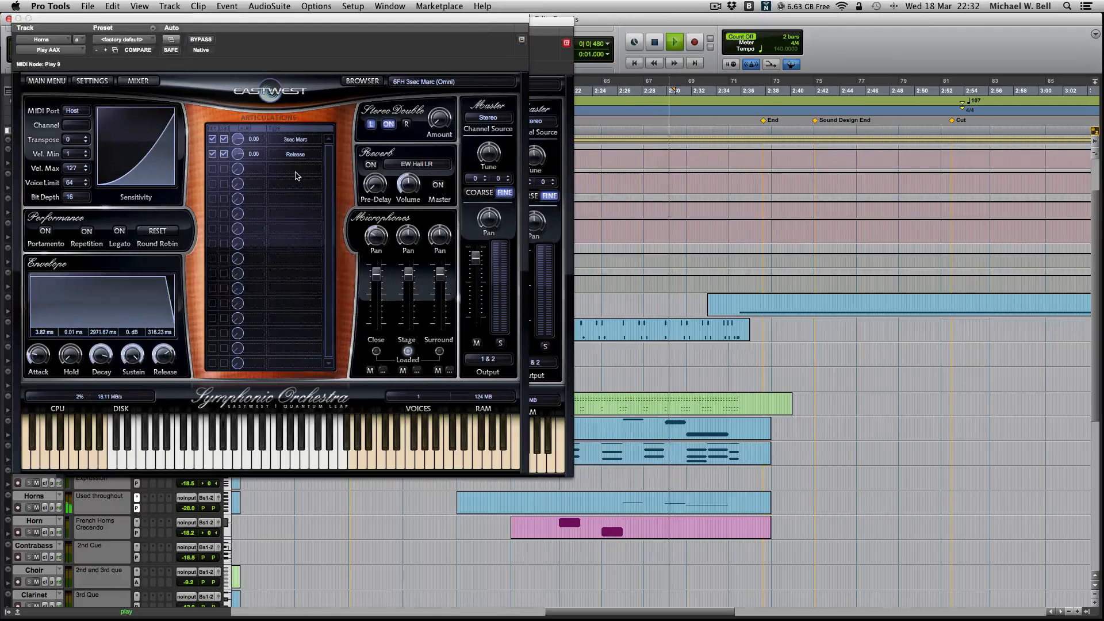
drag(309, 67, 802, 156)
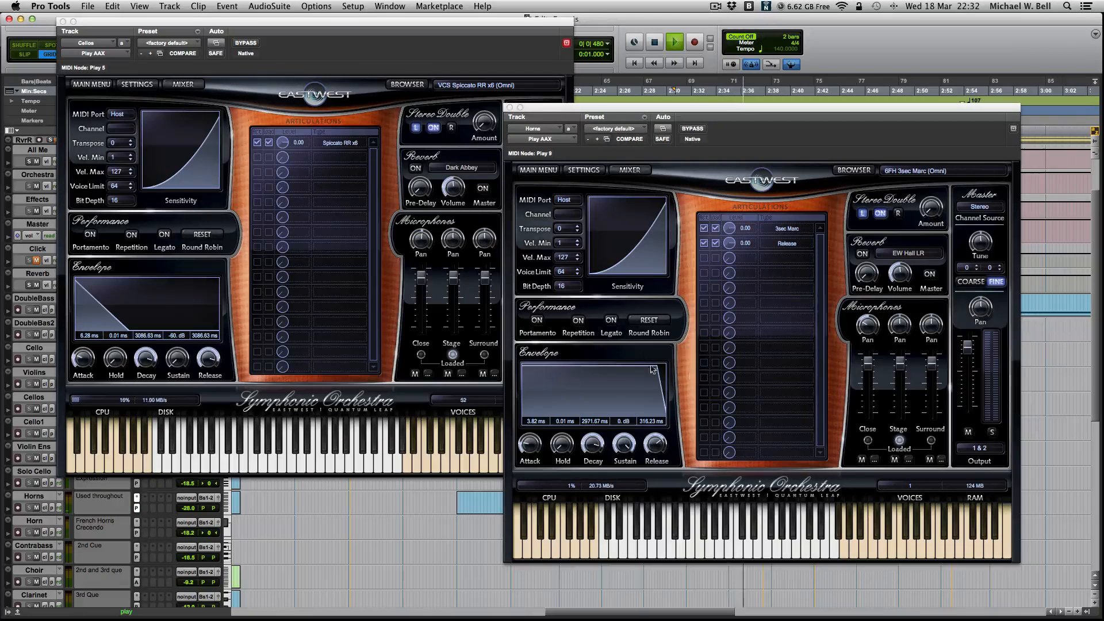
click(510, 107)
click(63, 22)
- Look over the timeline from the End marker past Cut, and open the Clock track's Kore Player instrument
scroll(494, 275, down, 4)
scroll(493, 275, down, 5)
scroll(500, 279, left, 2)
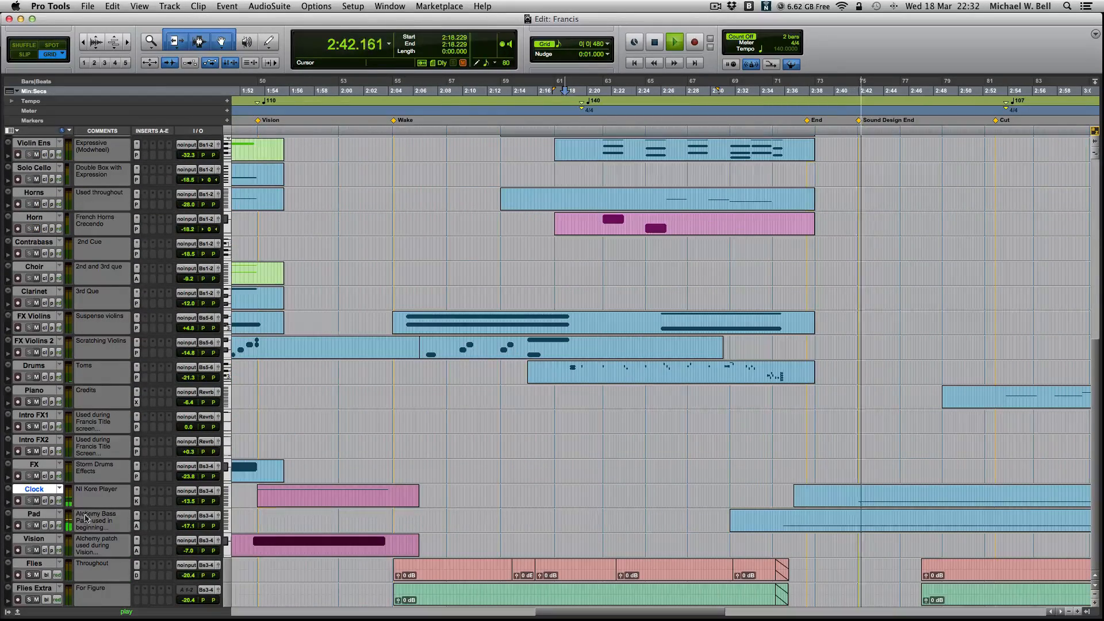
scroll(806, 537, right, 3)
scroll(806, 537, right, 8)
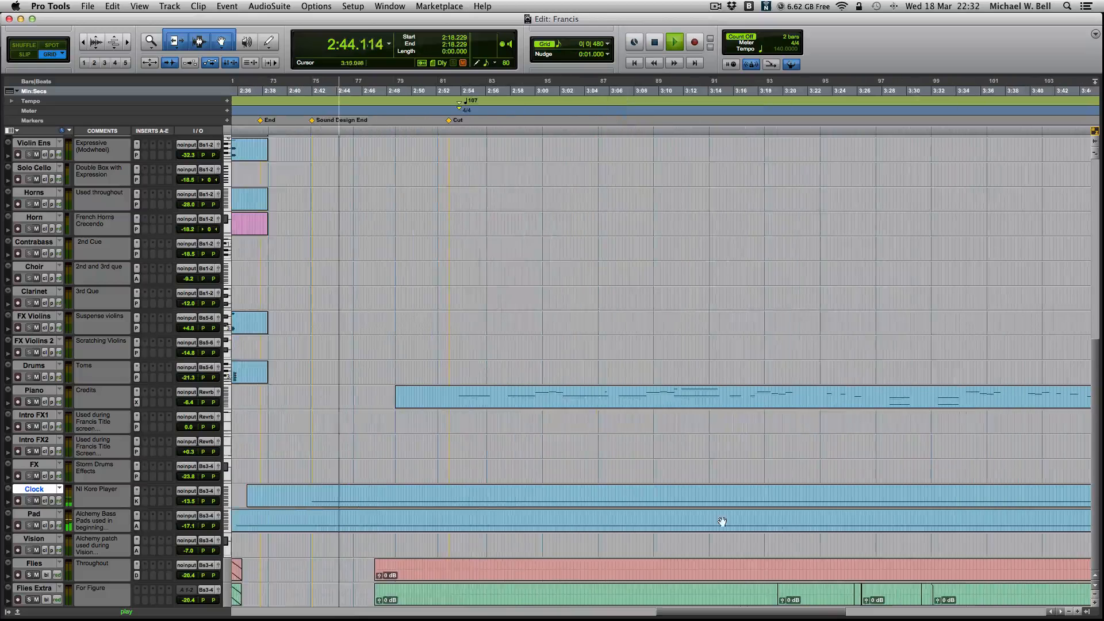
click(136, 501)
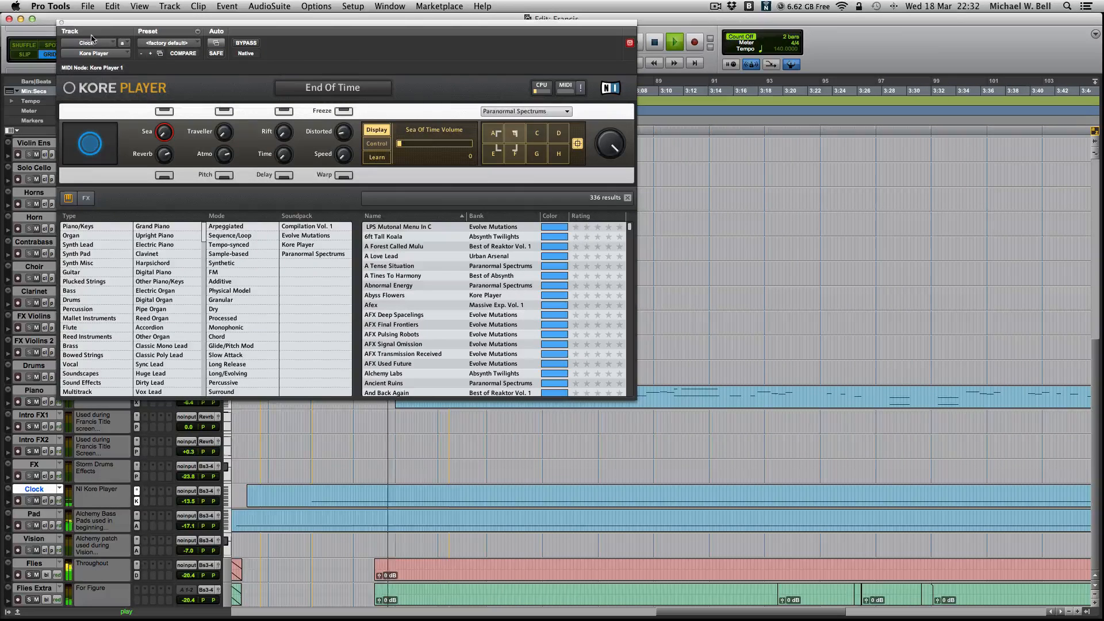
- Close the Kore Player, view the DoubleBass track's Play instrument, and look over the lower tracks around the End and Cut markers
click(61, 22)
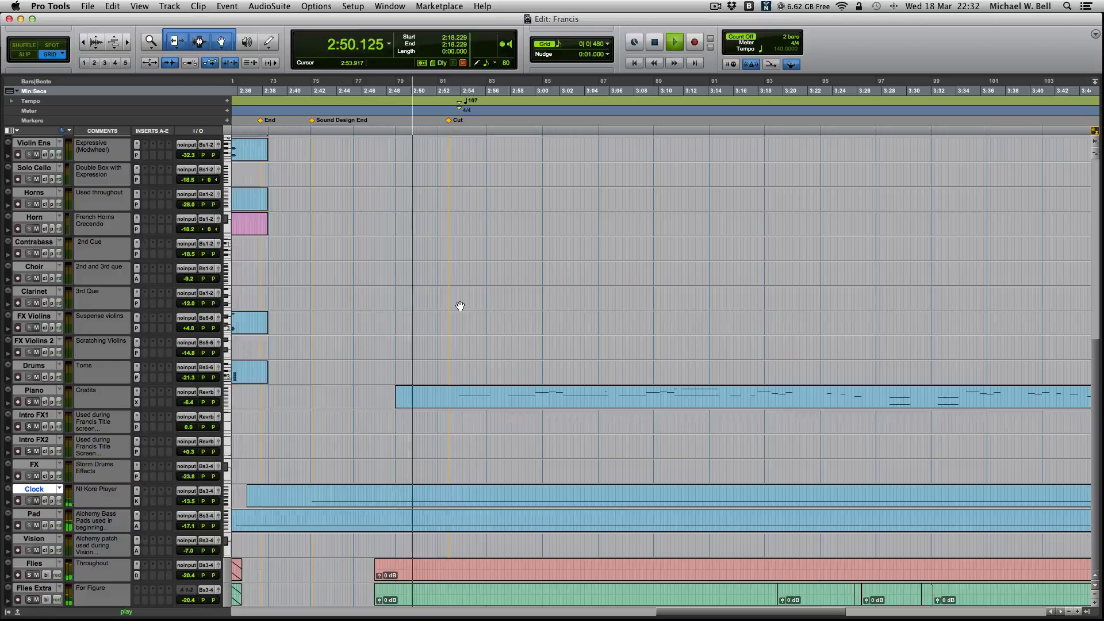
scroll(460, 305, up, 6)
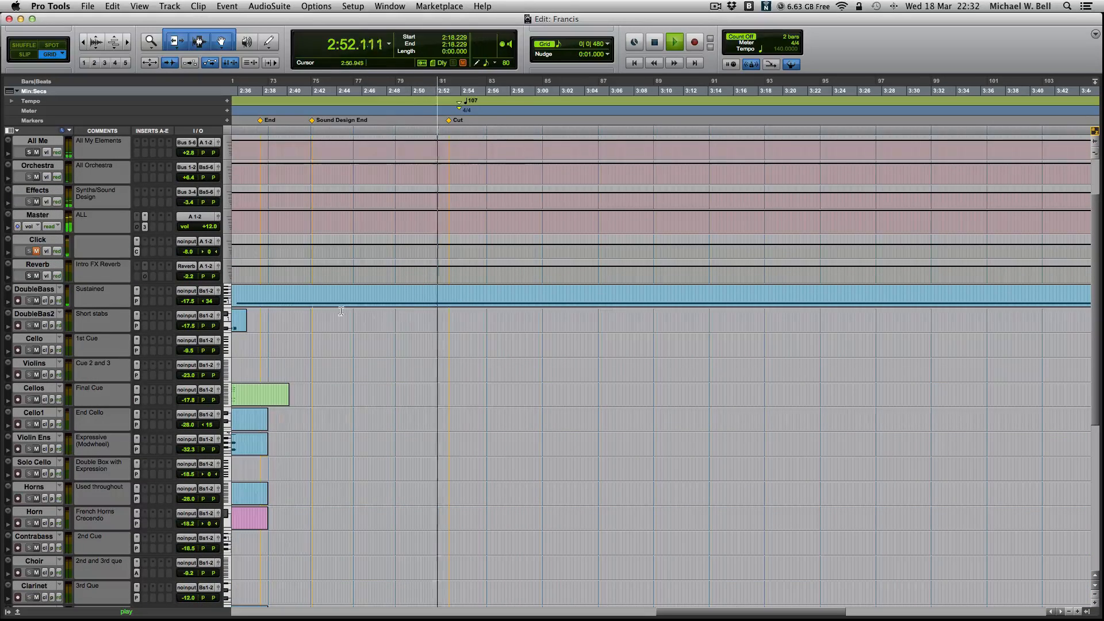
scroll(284, 308, left, 3)
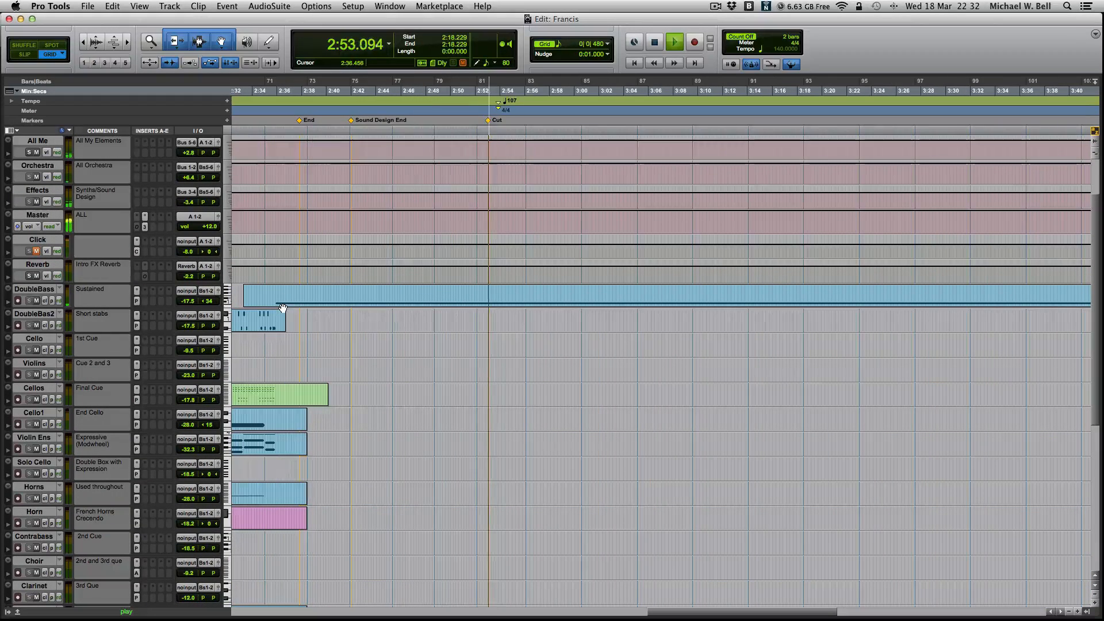
click(137, 301)
click(62, 22)
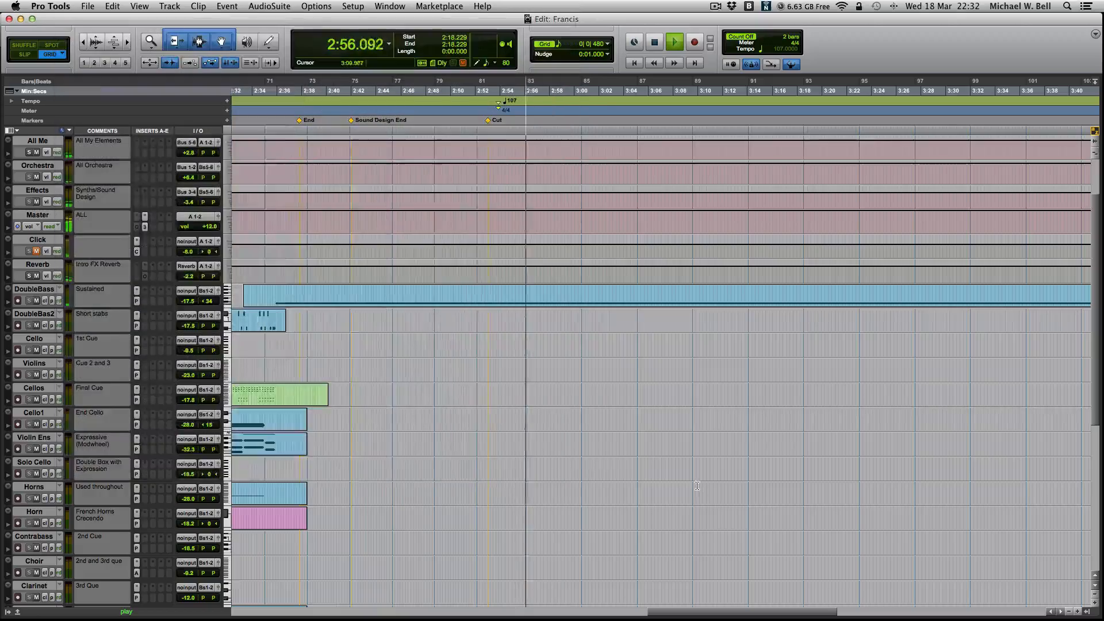
scroll(727, 480, down, 6)
scroll(490, 485, left, 8)
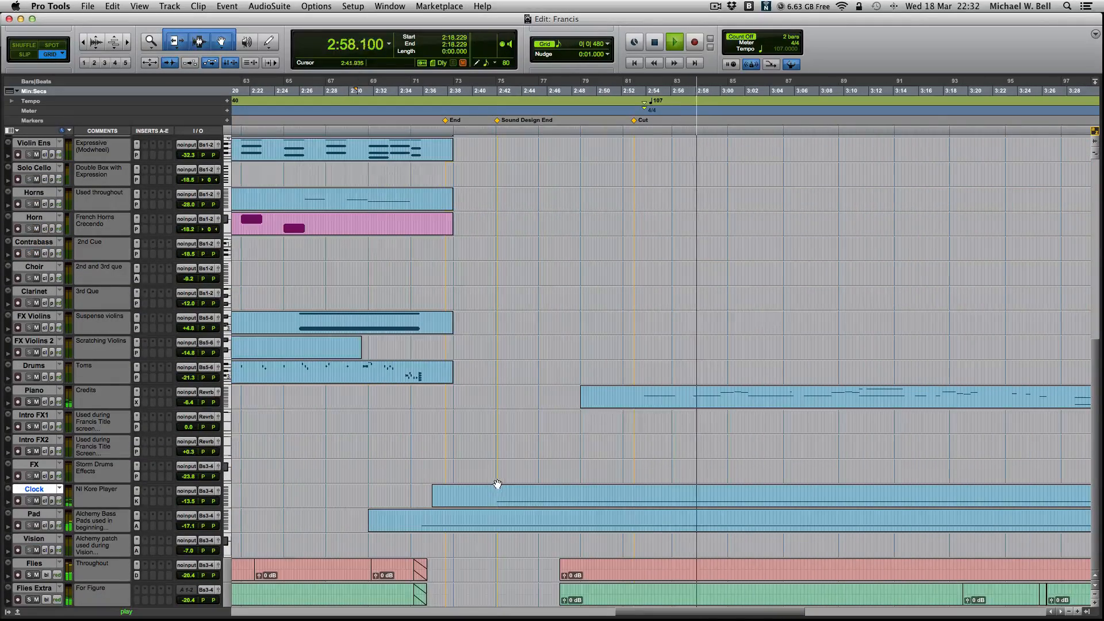
scroll(520, 440, left, 4)
- Switch to the mixer and insert the multichannel QL Spaces AAX (stereo) reverb in the first insert slot of the Reverb track
key(super+equal)
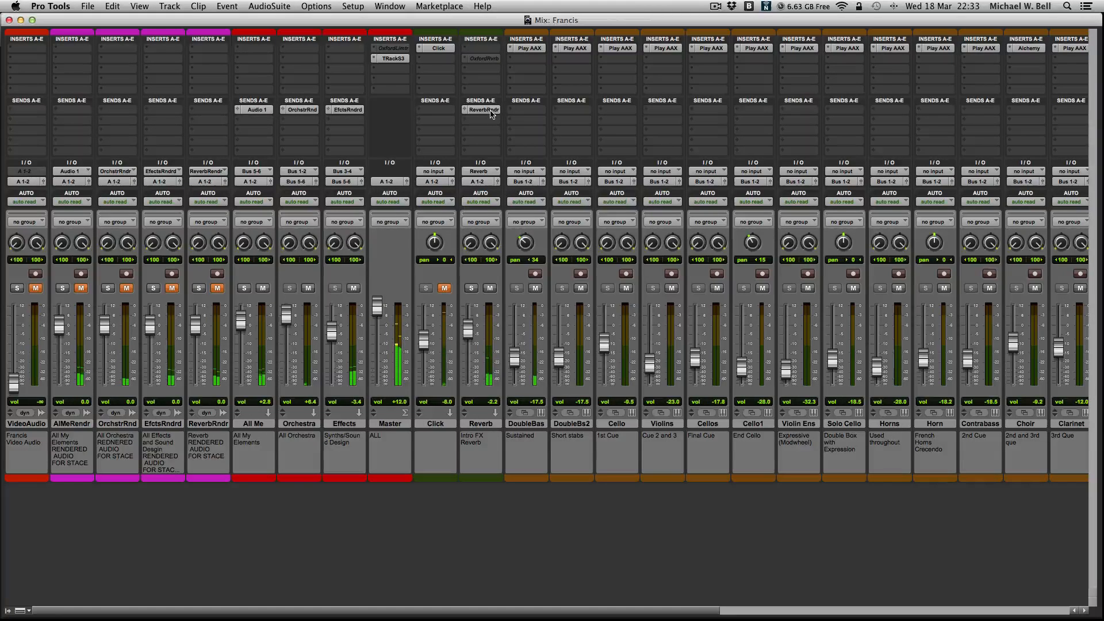
click(483, 60)
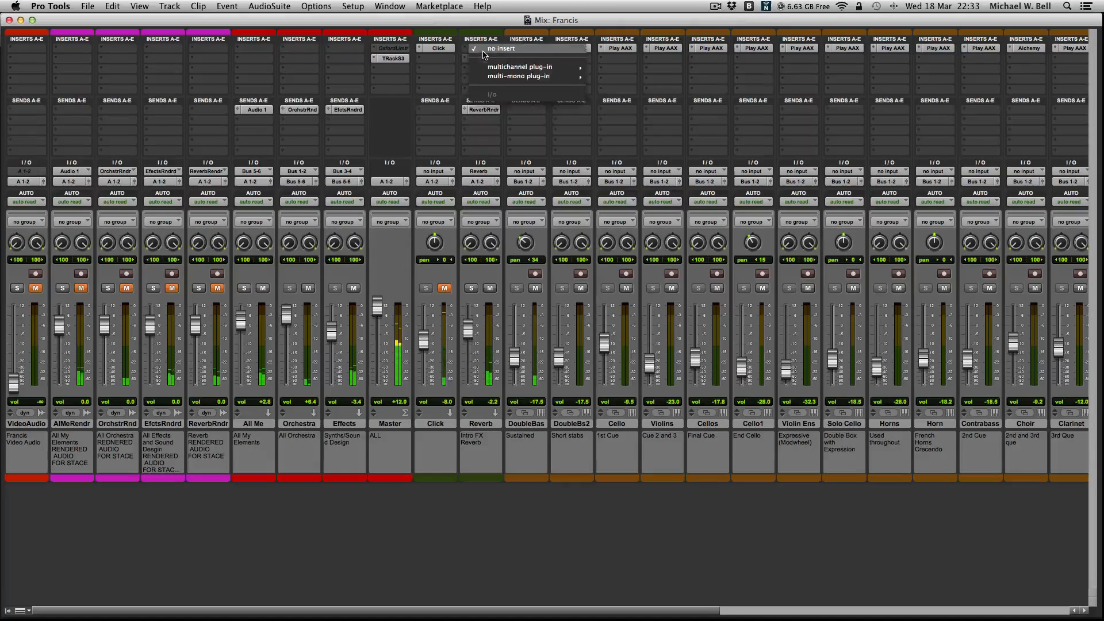
mouse_move(520, 67)
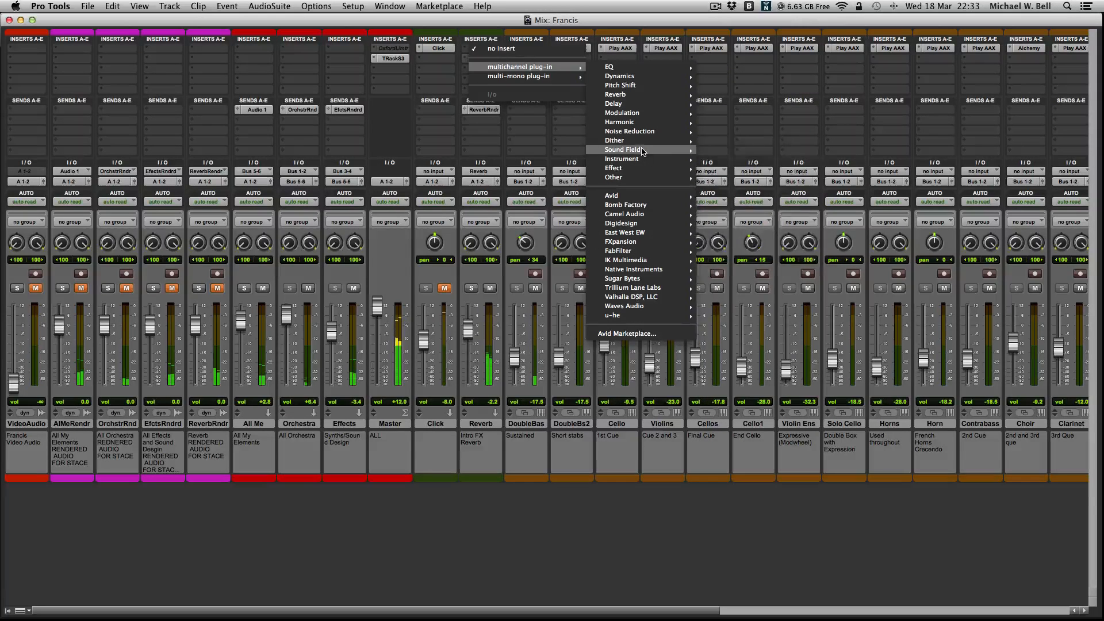
mouse_move(637, 159)
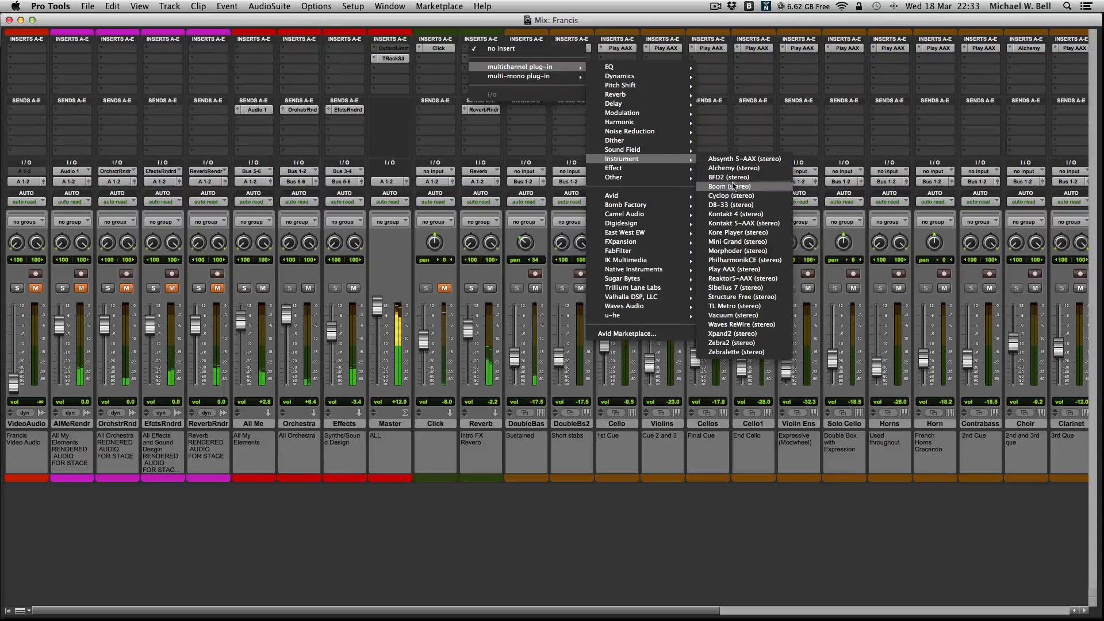
mouse_move(656, 316)
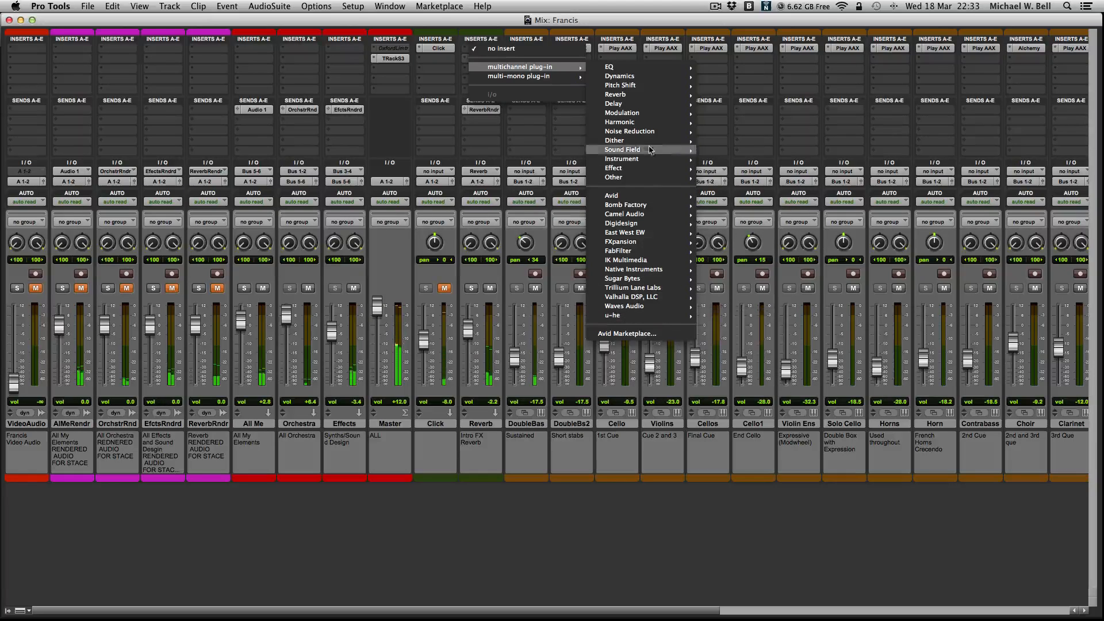
mouse_move(662, 94)
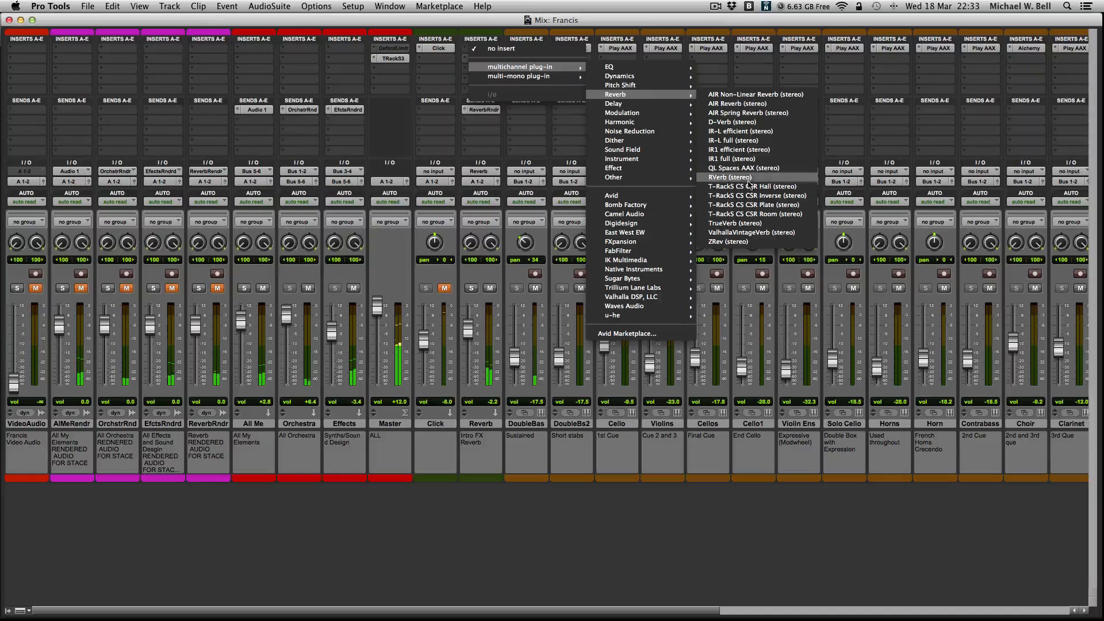
click(538, 228)
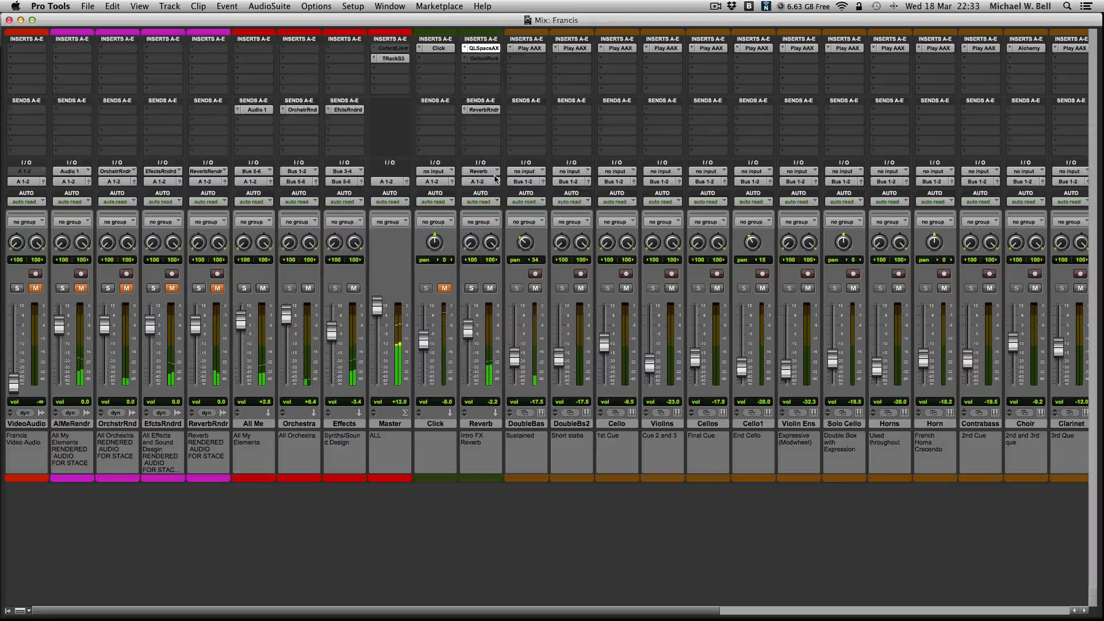
- Load Santa Barbara Temple ST RR 4.4s from the Churches M-S presets, setting the wet signal to -8.5 dBFS and adjusting the input signal
click(526, 84)
click(187, 138)
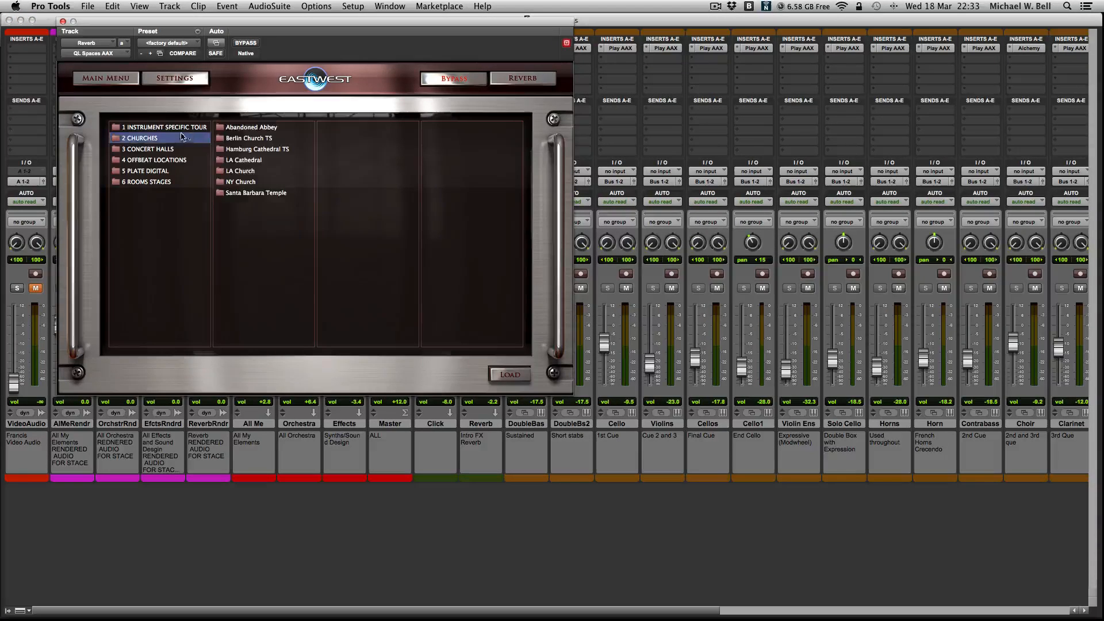
click(239, 193)
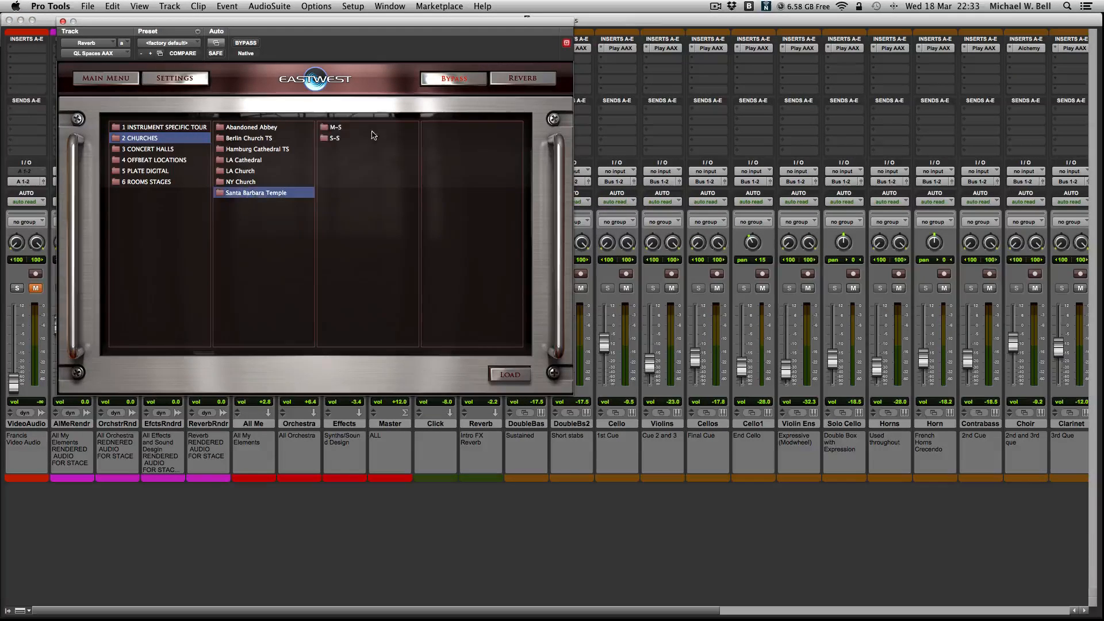
click(372, 138)
double_click(451, 138)
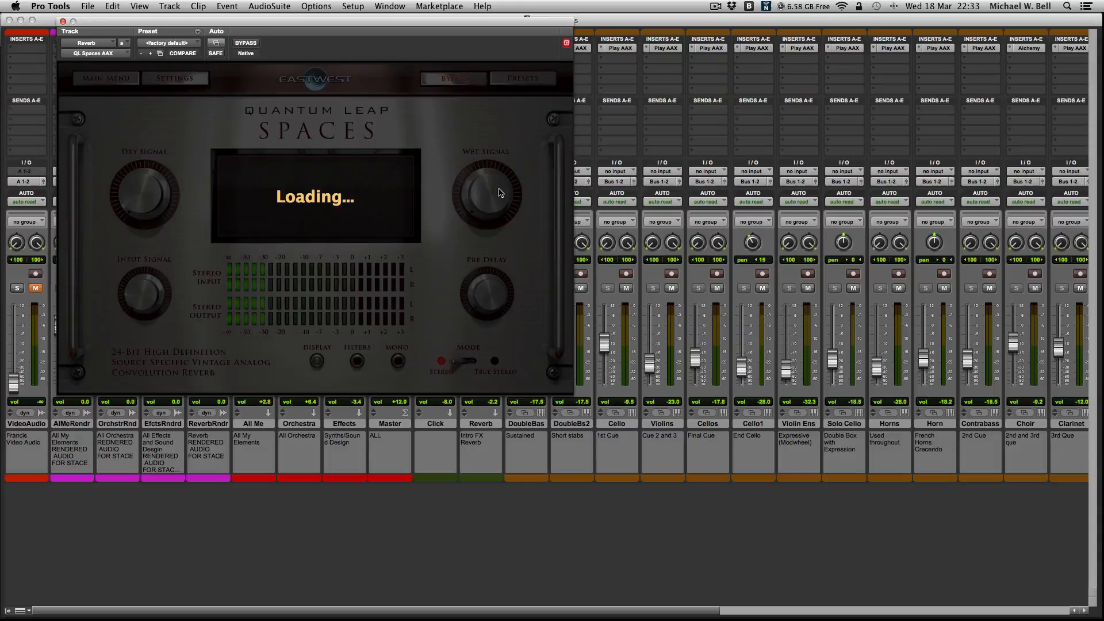
mouse_move(496, 197)
mouse_down()
mouse_move(486, 175)
mouse_move(485, 187)
mouse_up()
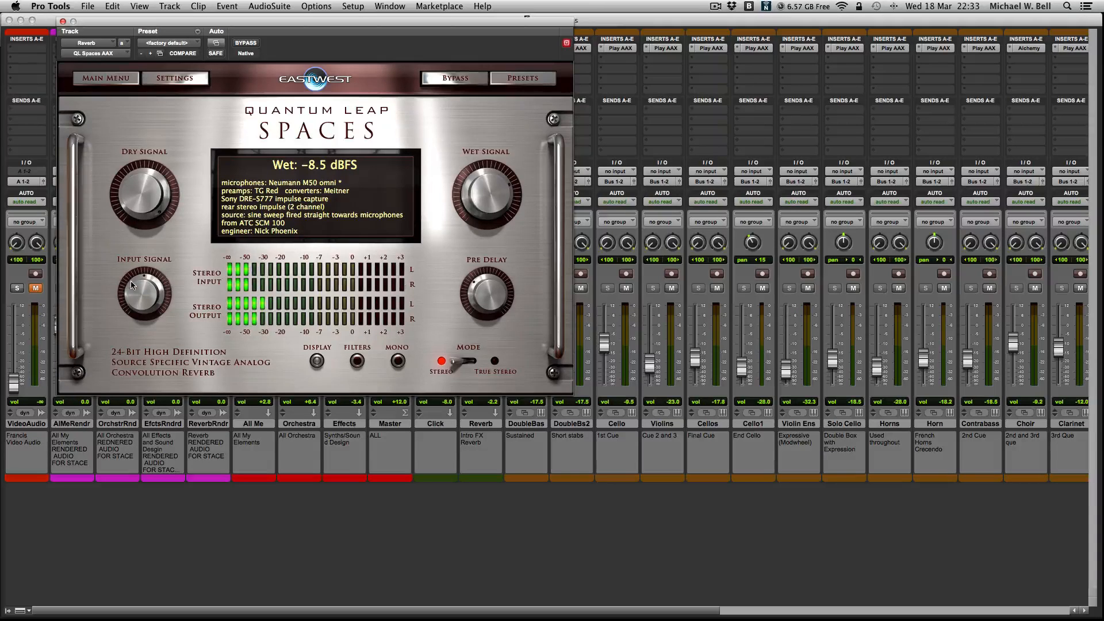
drag(133, 286, 135, 292)
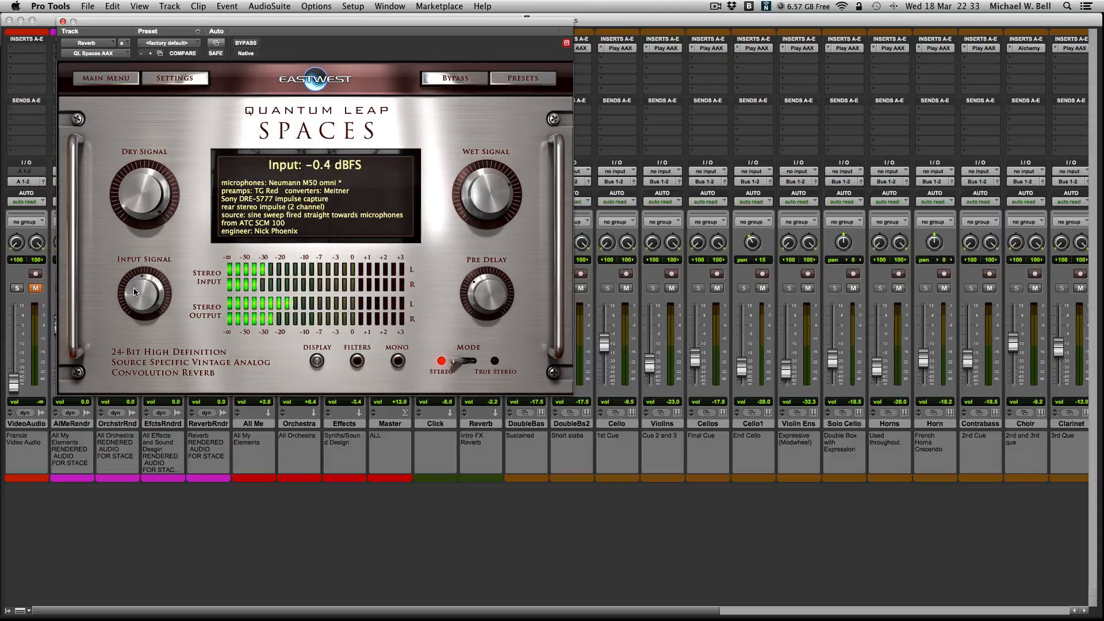
- Replace the reverb preset with LA Cathedral TS RR 6.0s from the Churches category and close the QL Spaces window
click(512, 79)
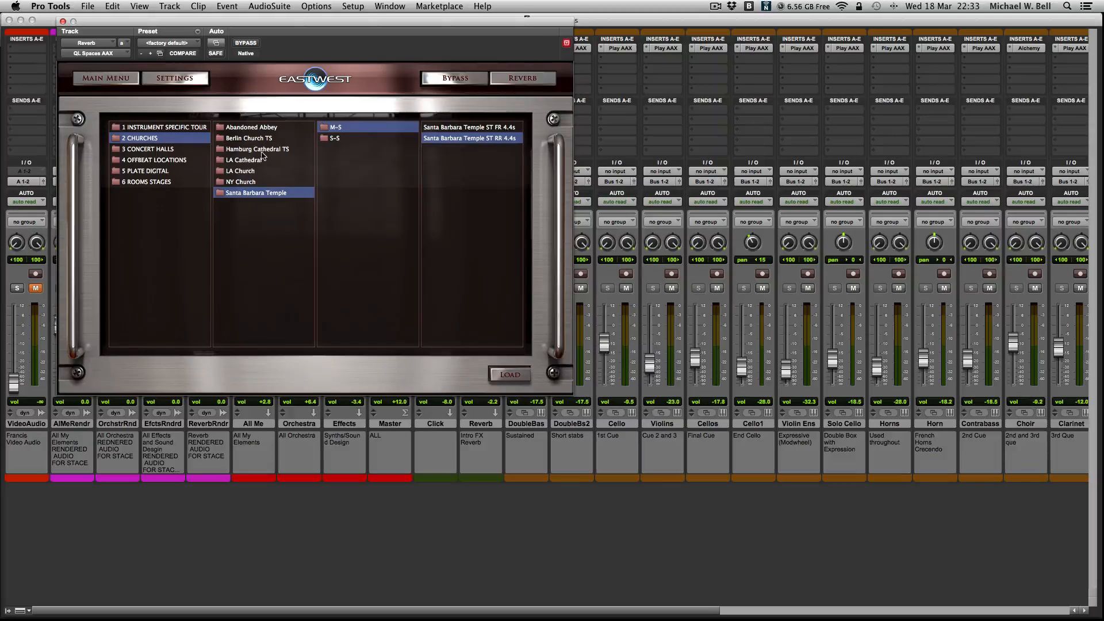
click(253, 160)
click(356, 138)
double_click(439, 138)
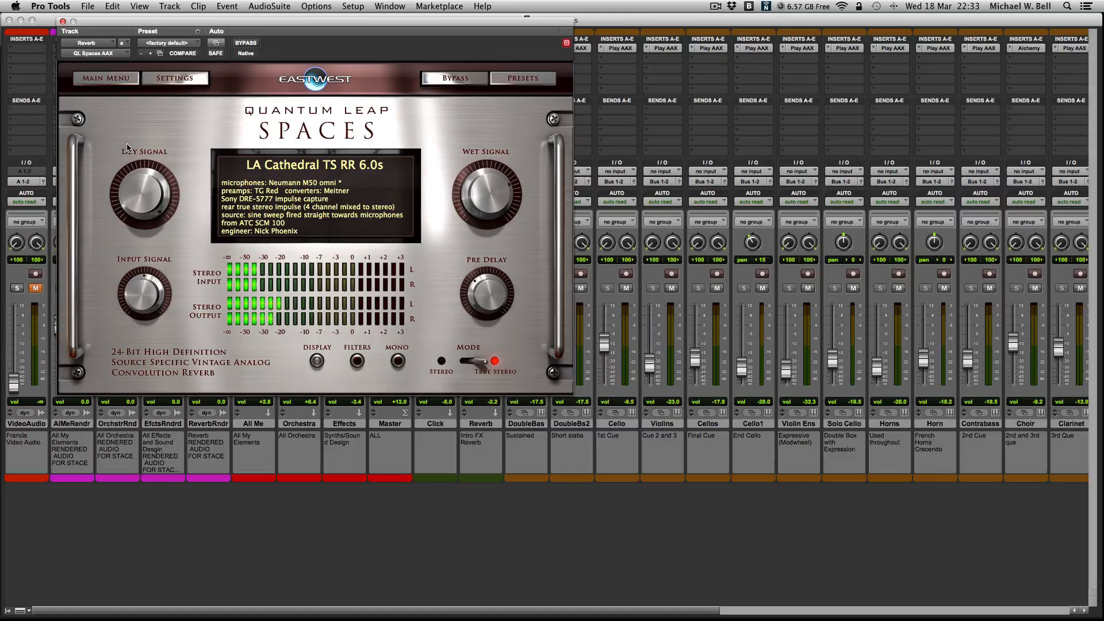
click(63, 21)
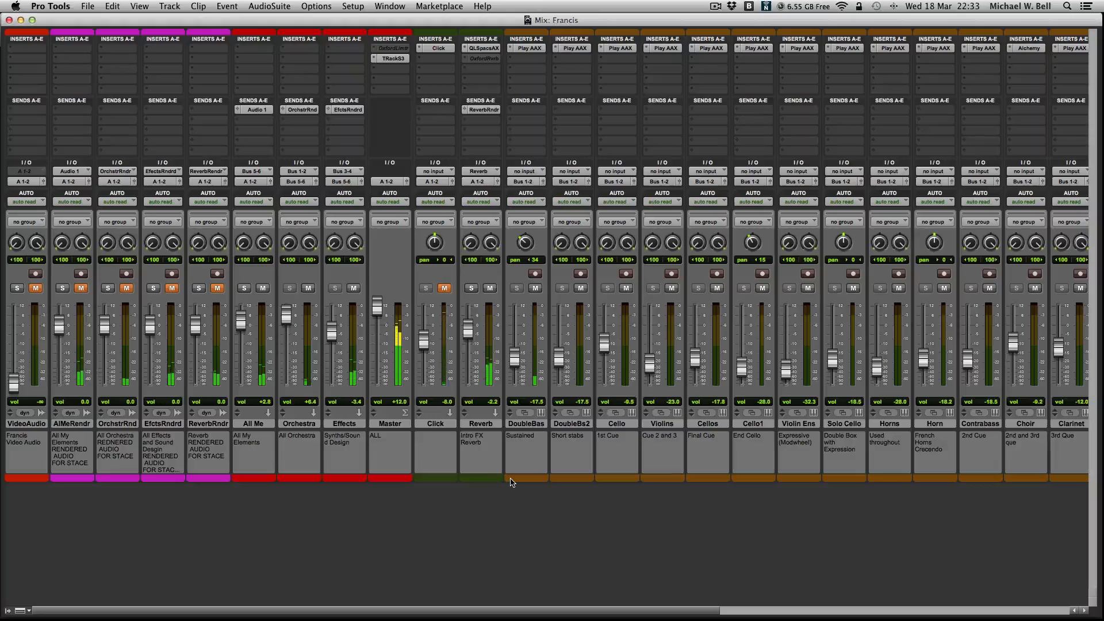
- Return to the Edit window, look over the final cue's tracks and stop playback
key(super+equal)
scroll(511, 483, up, 10)
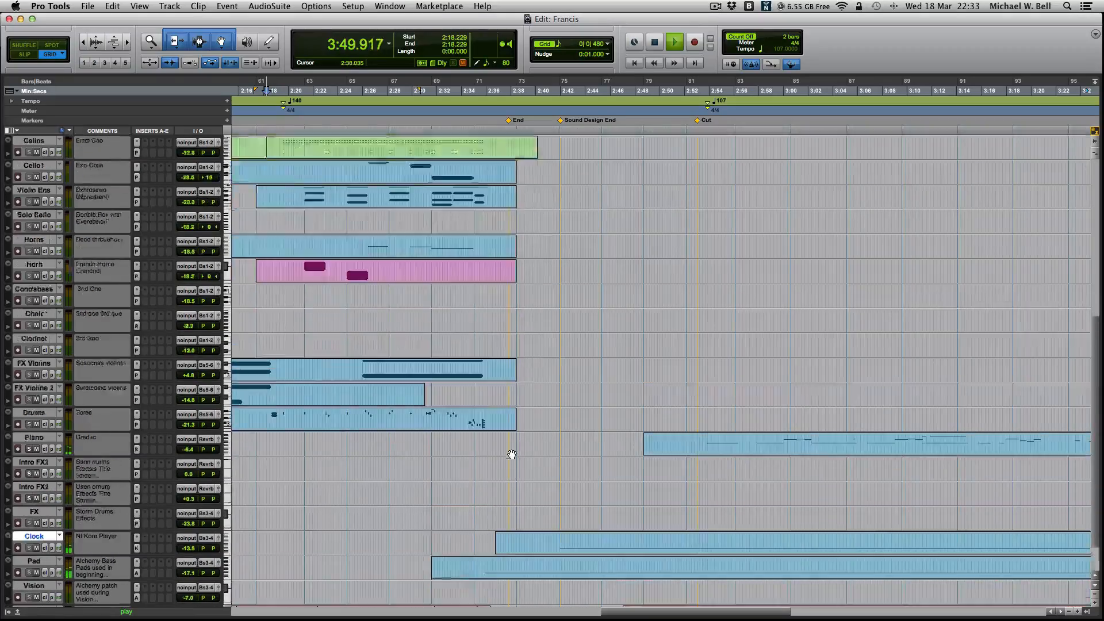
scroll(589, 430, down, 10)
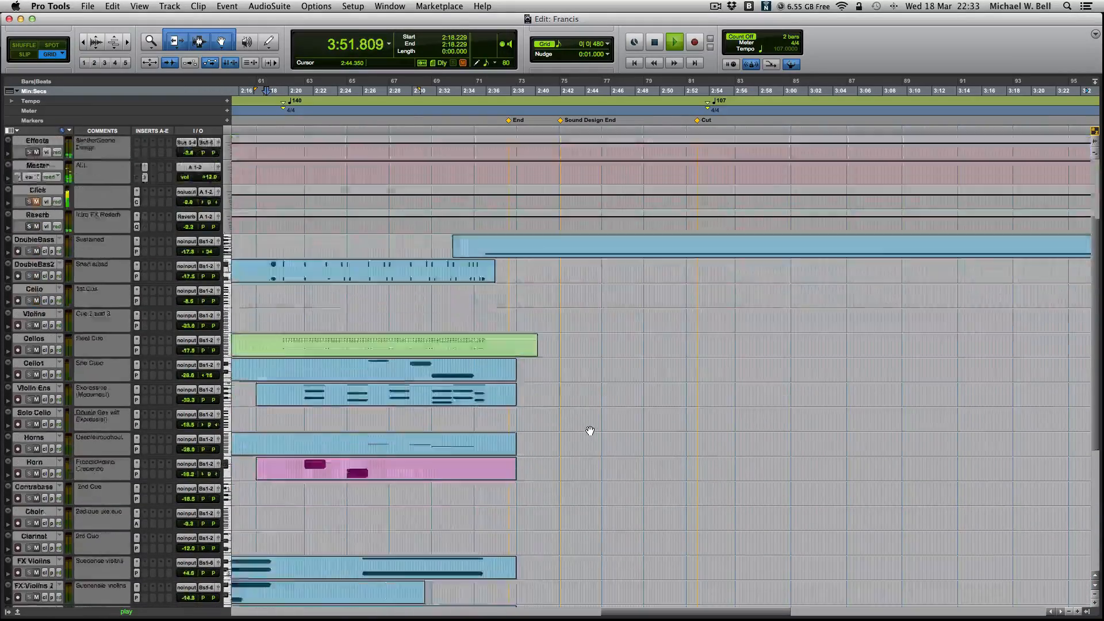
key(space)
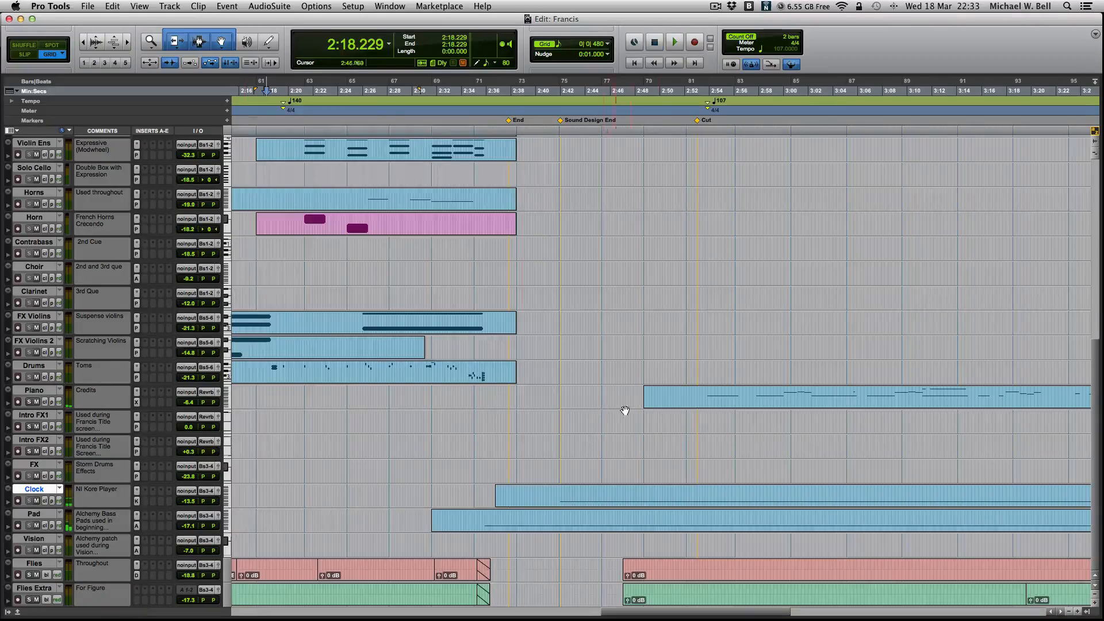
- Select the opening clips of the Horns, Cello and DoubleBass tracks together and open them in the MIDI Editor
scroll(677, 406, right, 2)
scroll(677, 407, left, 15)
scroll(678, 406, up, 10)
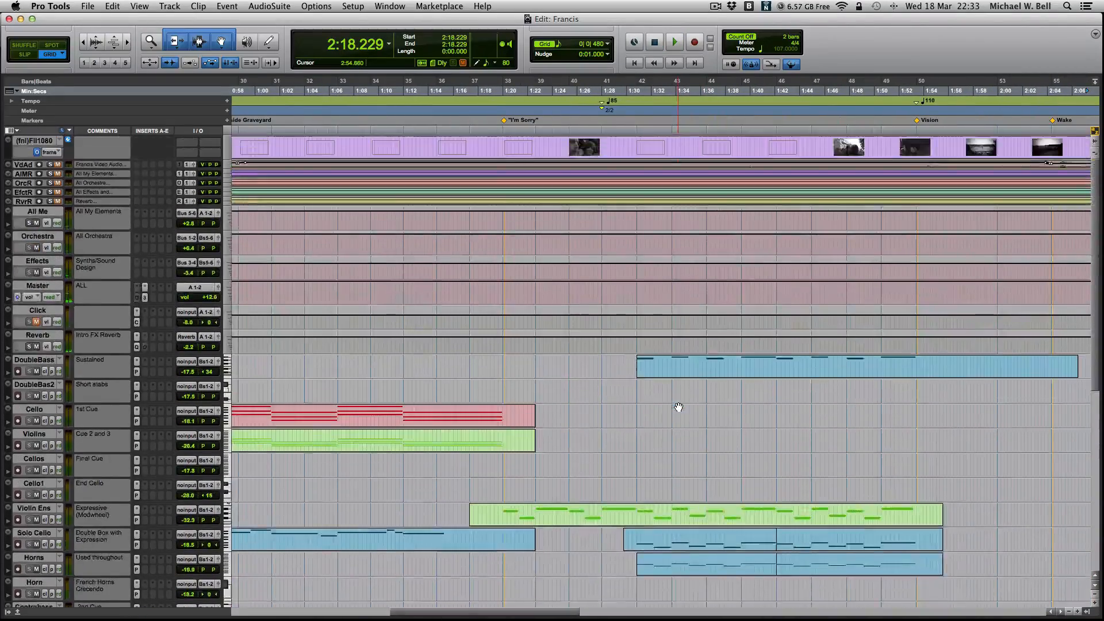
scroll(678, 407, down, 2)
scroll(679, 407, left, 12)
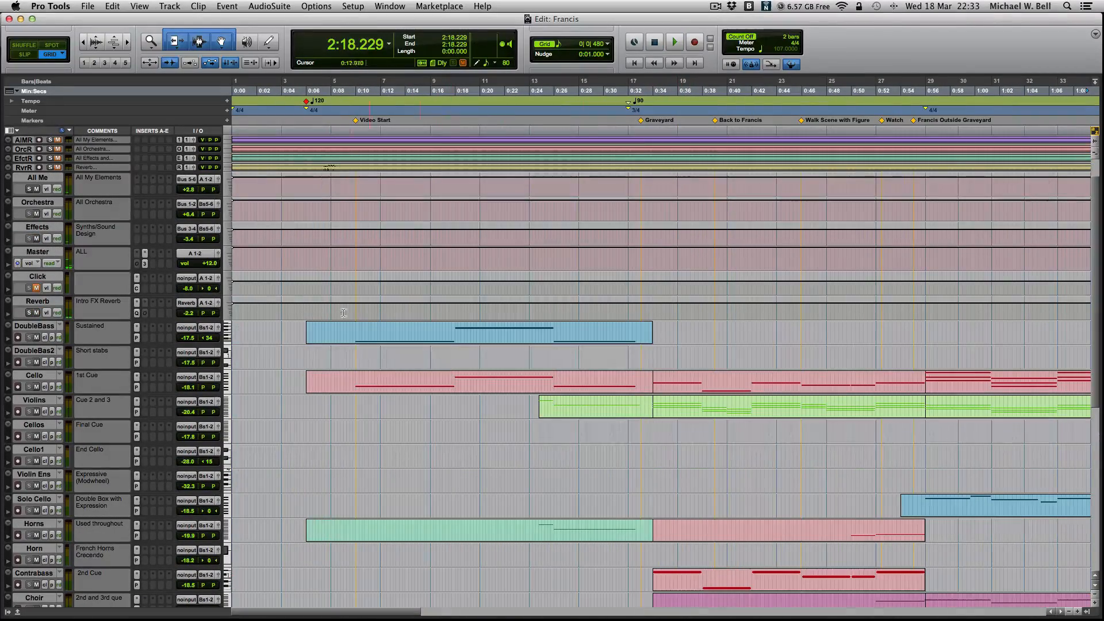
scroll(409, 353, down, 6)
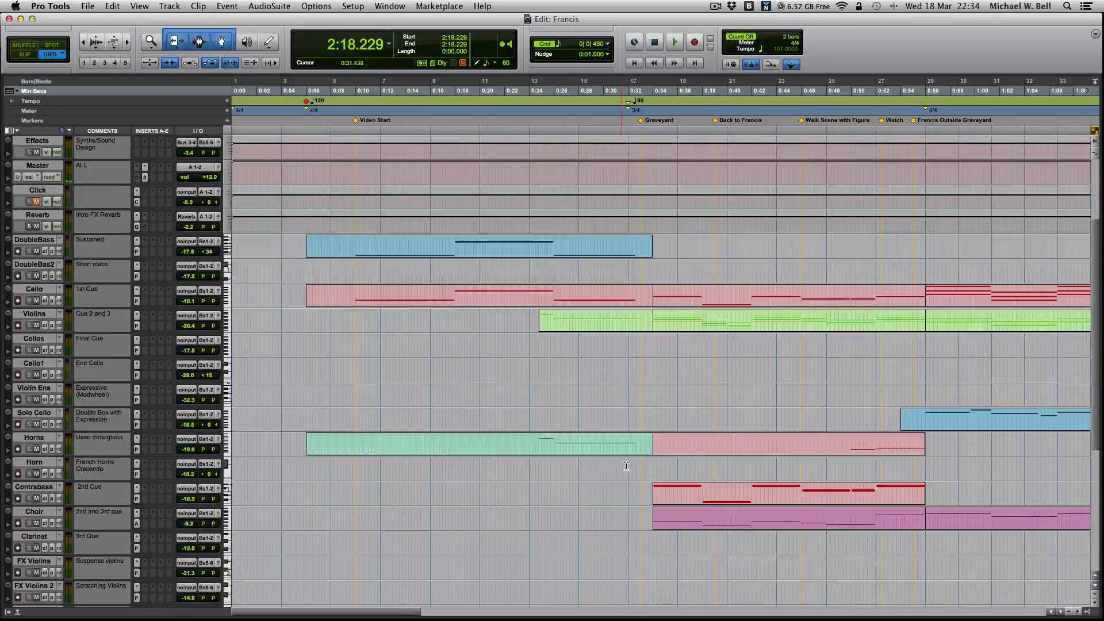
click(571, 450)
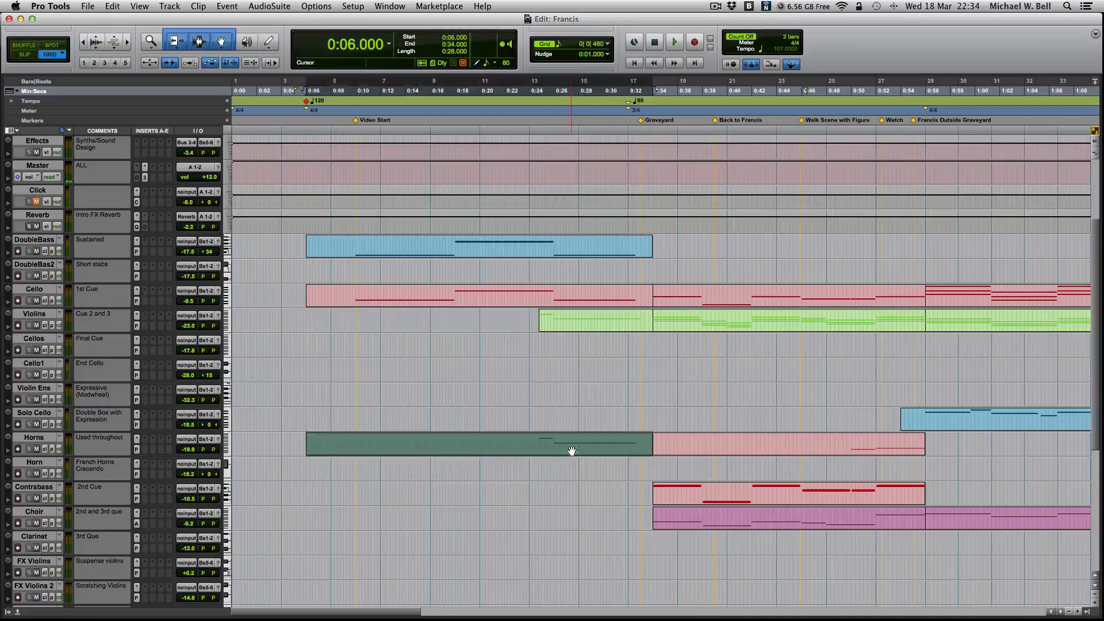
shift+click(567, 305)
shift+click(580, 253)
double_click(572, 254)
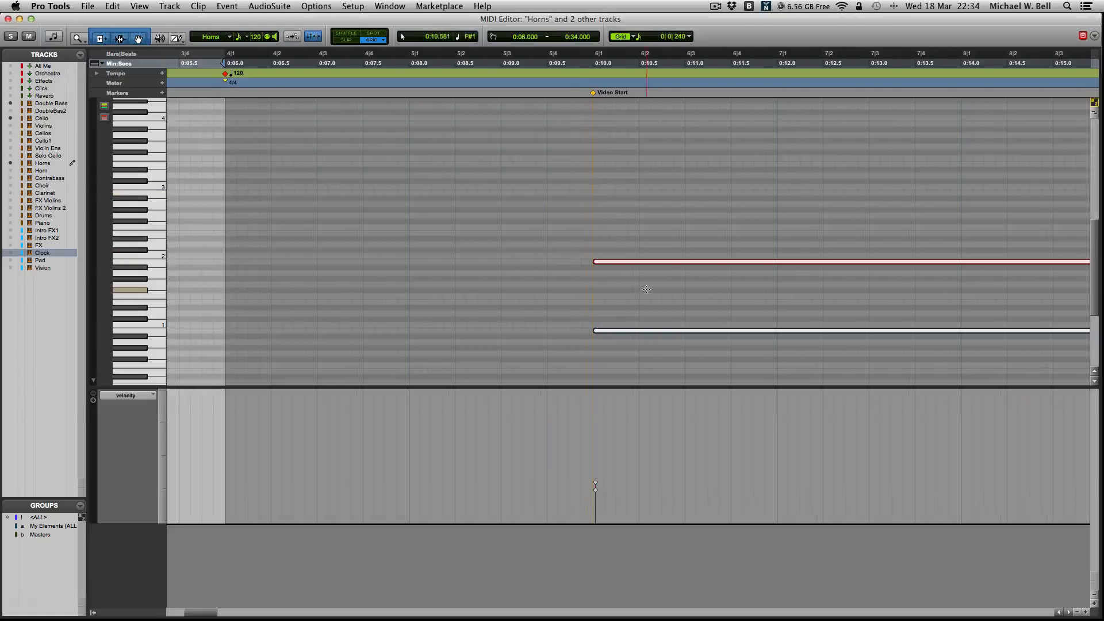
- Look over the combined Horns, Cello and Double Bass notes up to "I'm Sorry" and close the MIDI Editor
scroll(656, 306, right, 1)
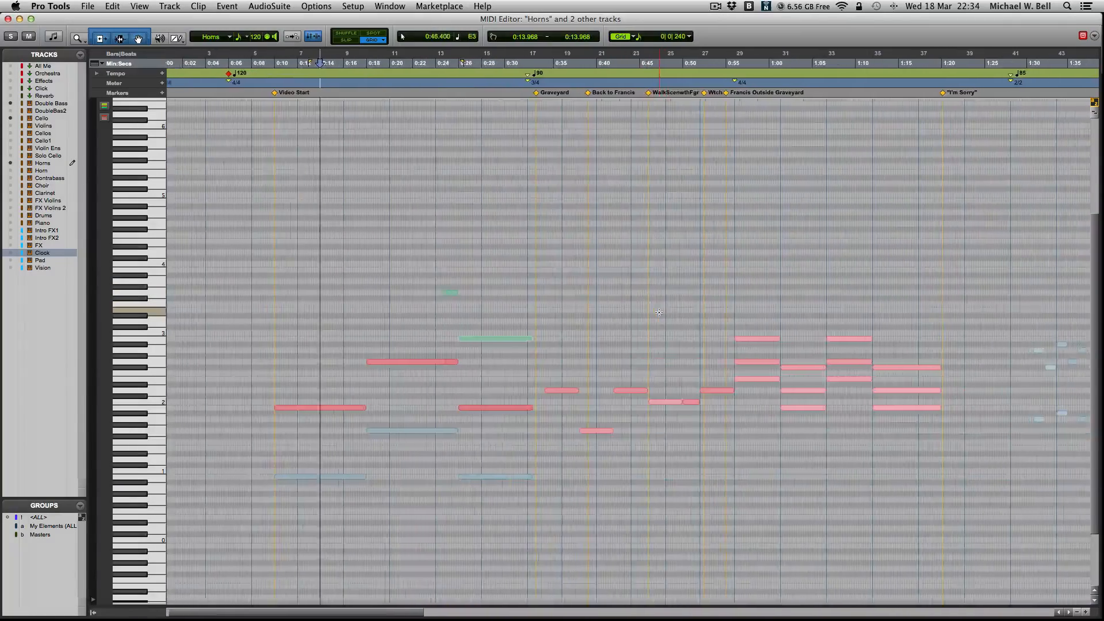
key(r)
key(super+w)
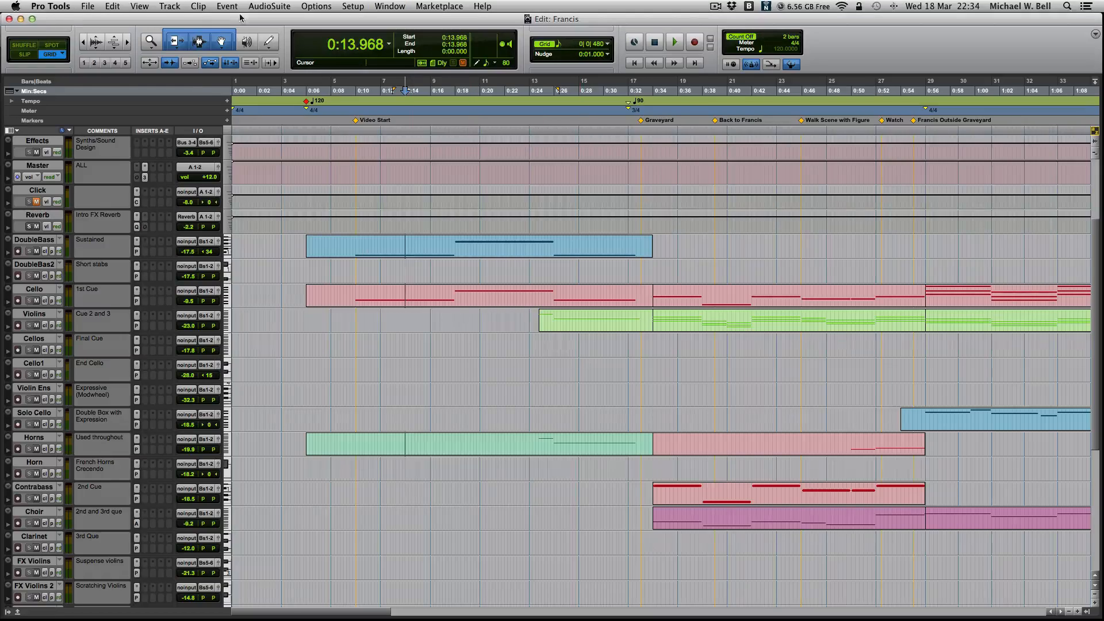
- Show the track and group lists, activate the <ALL> group, and open the notes of all tracks in the MIDI Editor
click(9, 612)
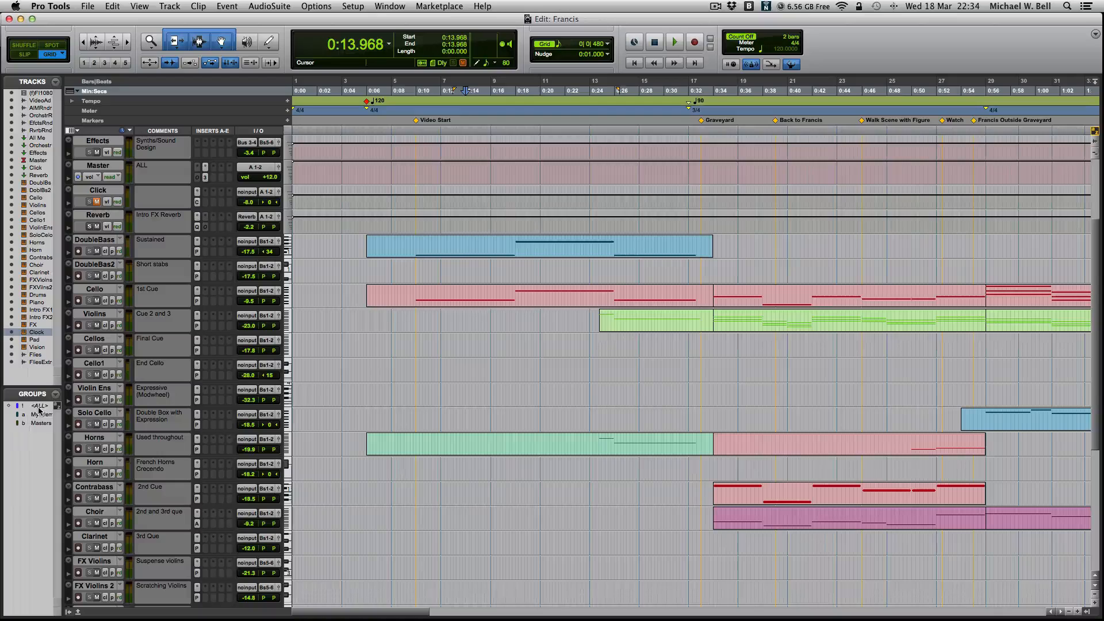
double_click(541, 305)
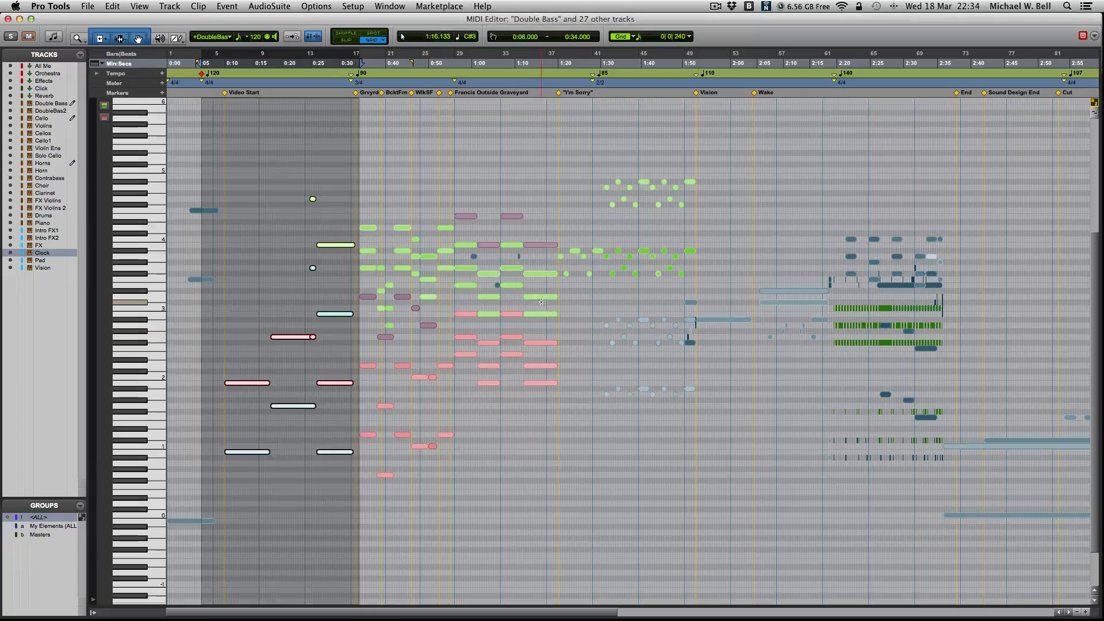
- Enlarge the opening notes in the MIDI Editor and play all tracks from the start of the session
click(273, 344)
key(t)
key(t)
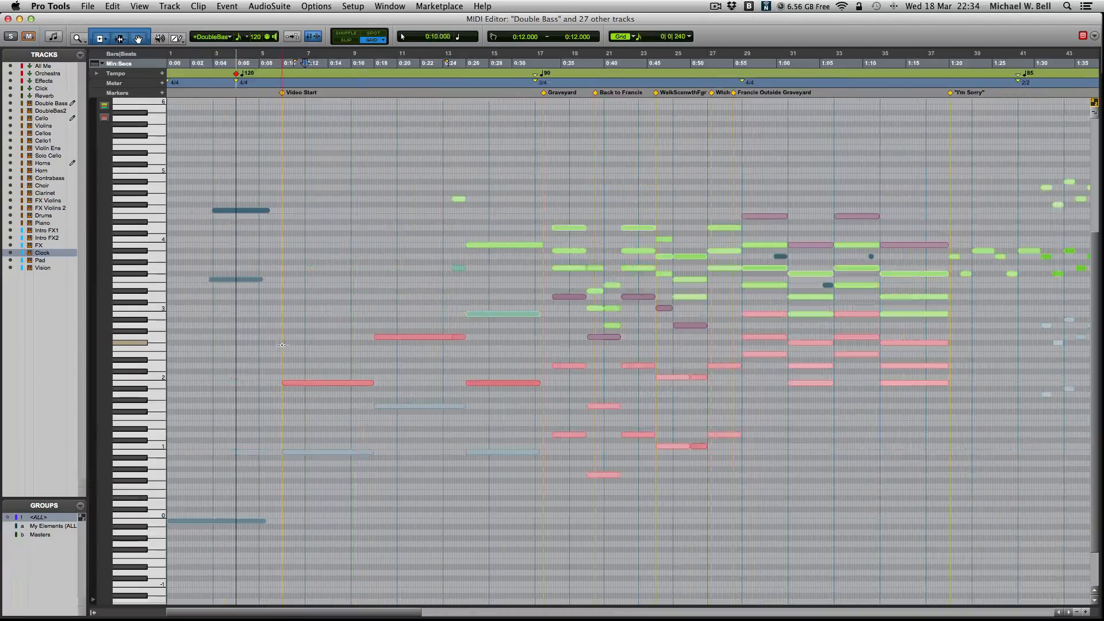
key(Return)
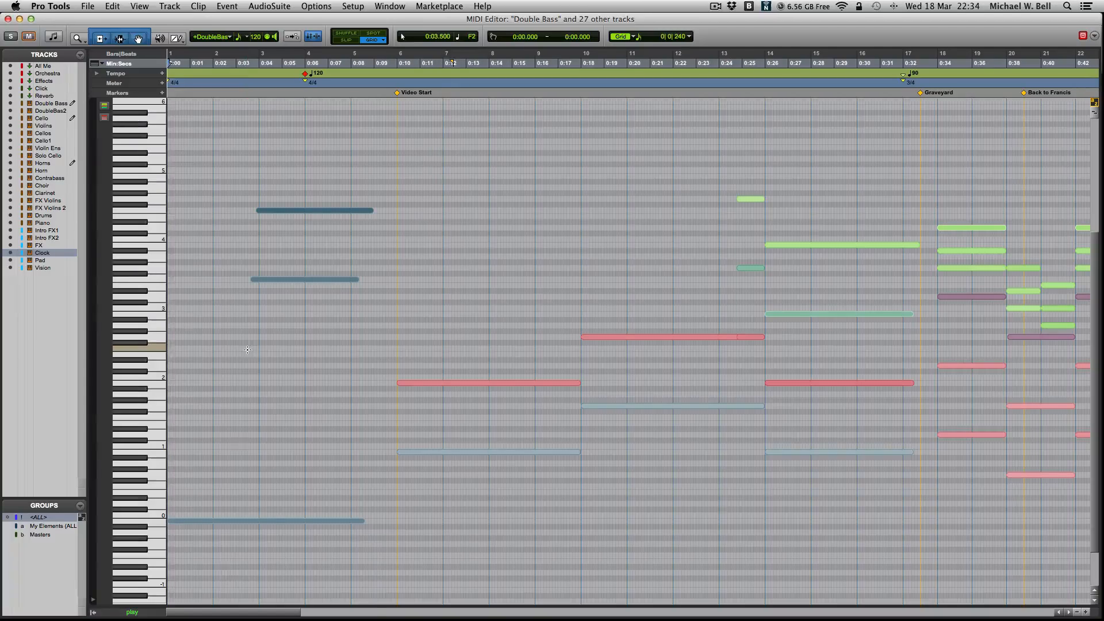
key(space)
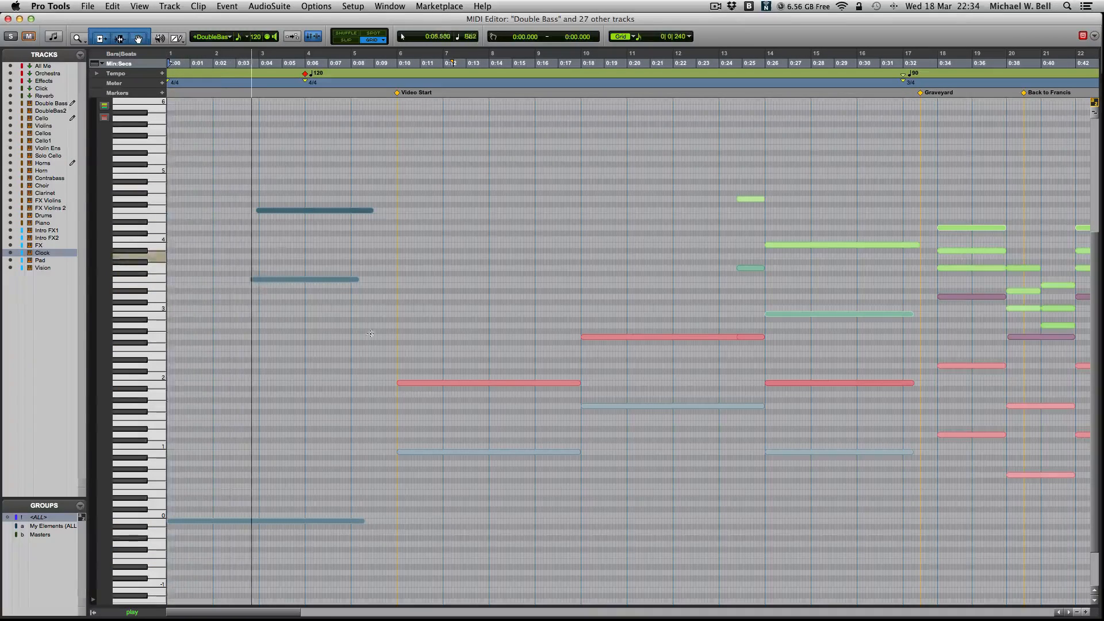
- Audition individual notes around the Francis Outside Graveyard marker in the MIDI Editor, and play all tracks from just before that marker
scroll(549, 327, right, 3)
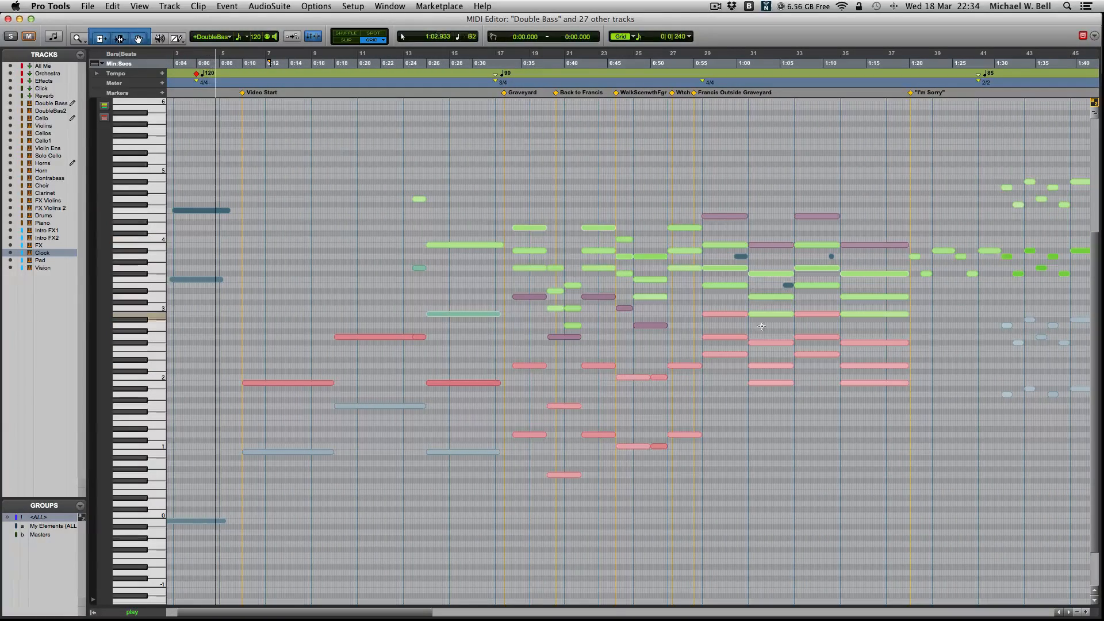
click(723, 355)
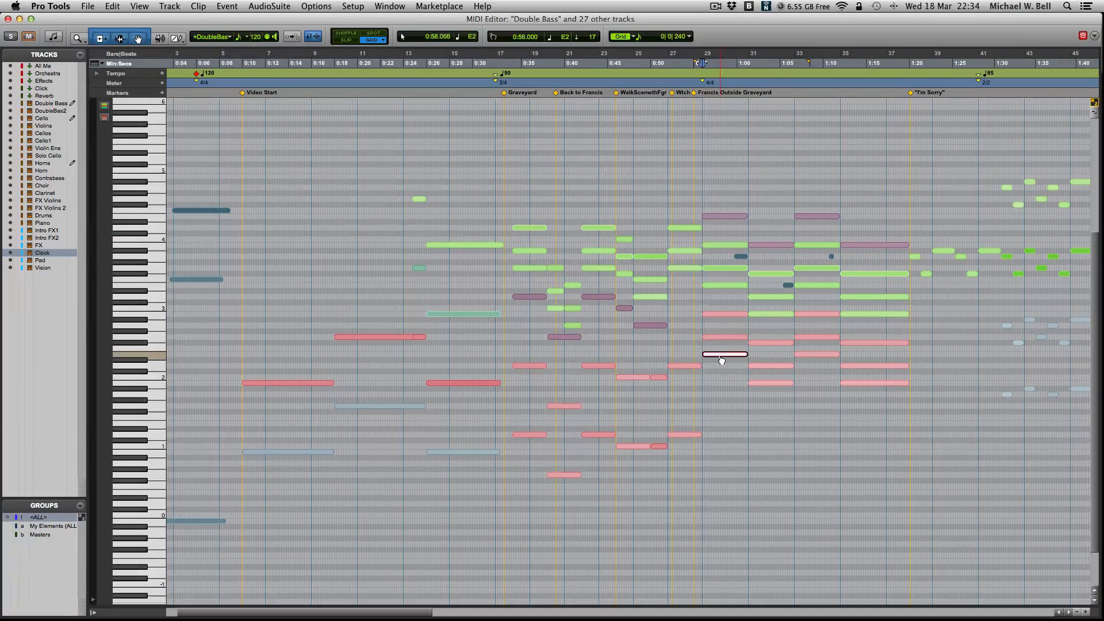
click(701, 349)
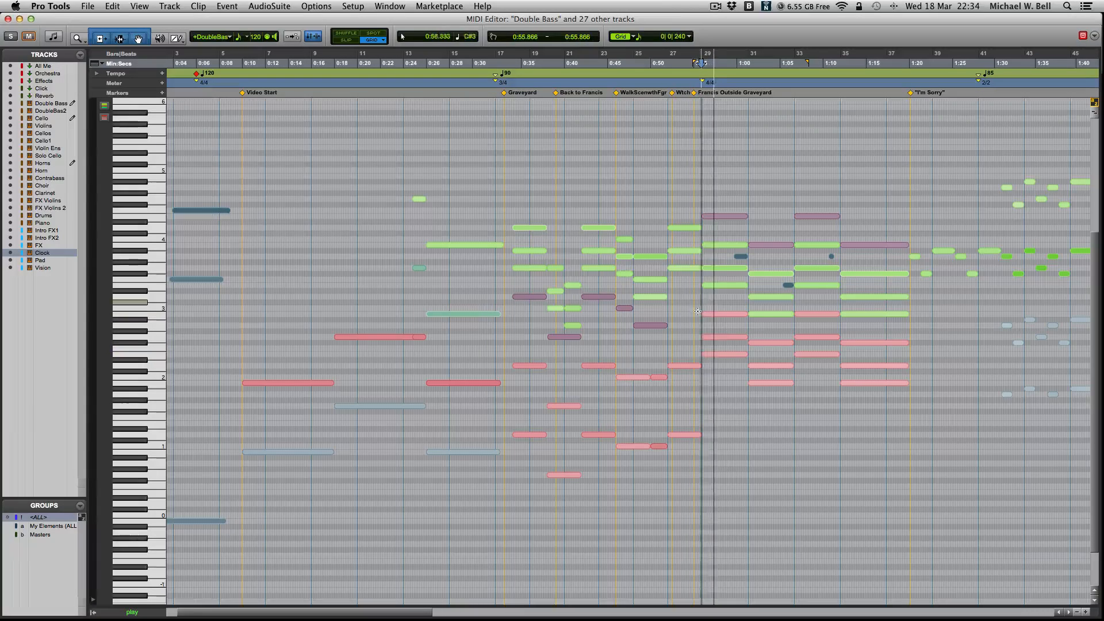
click(723, 313)
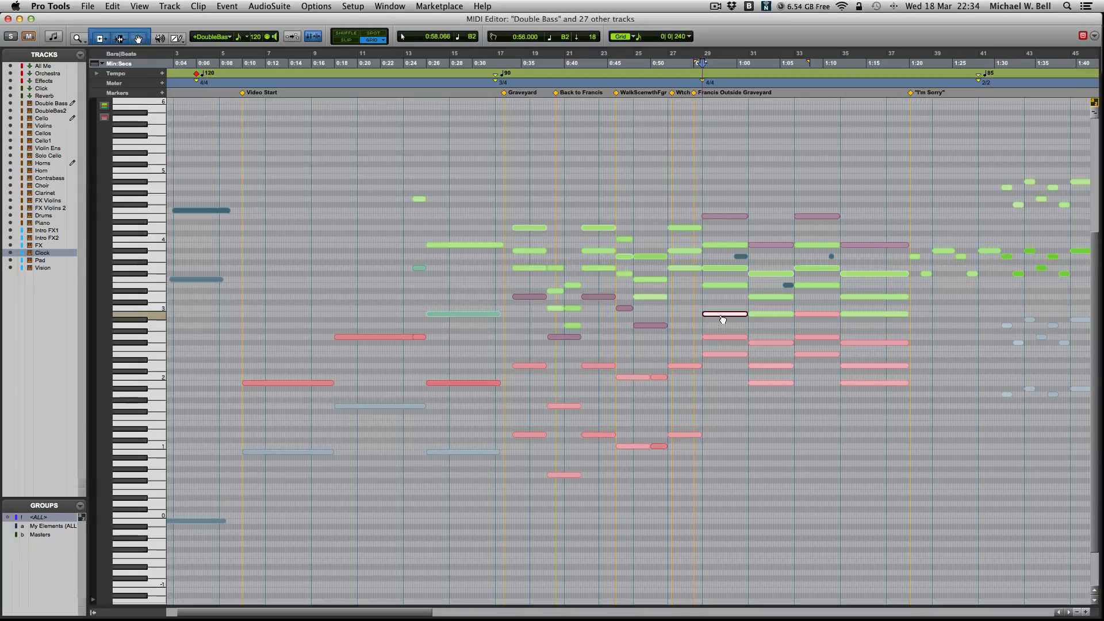
drag(723, 319, 723, 289)
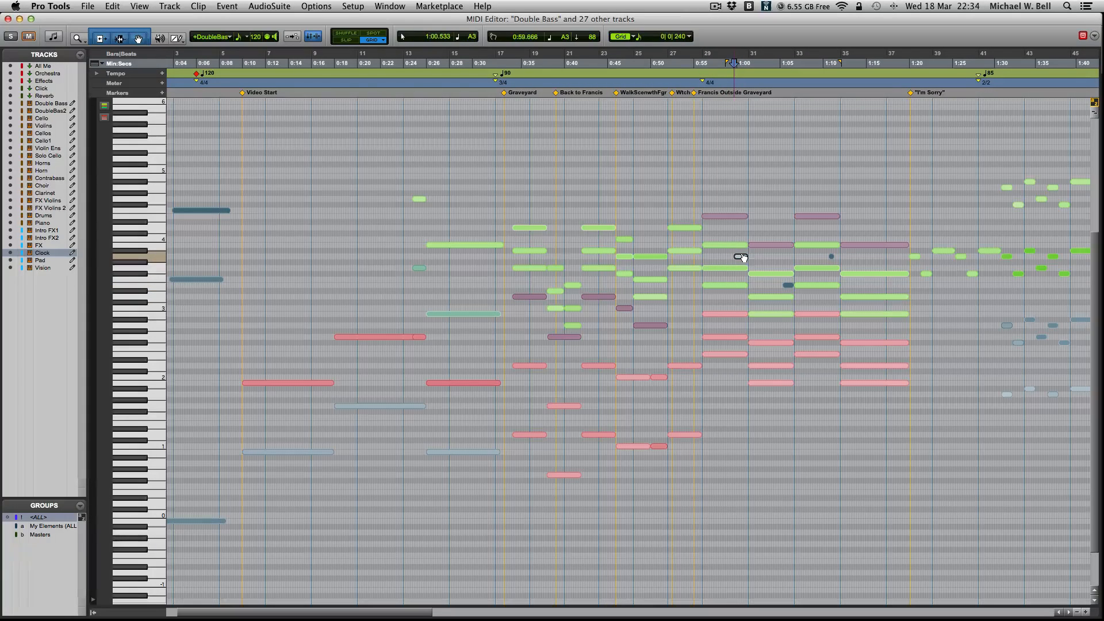
click(696, 245)
key(space)
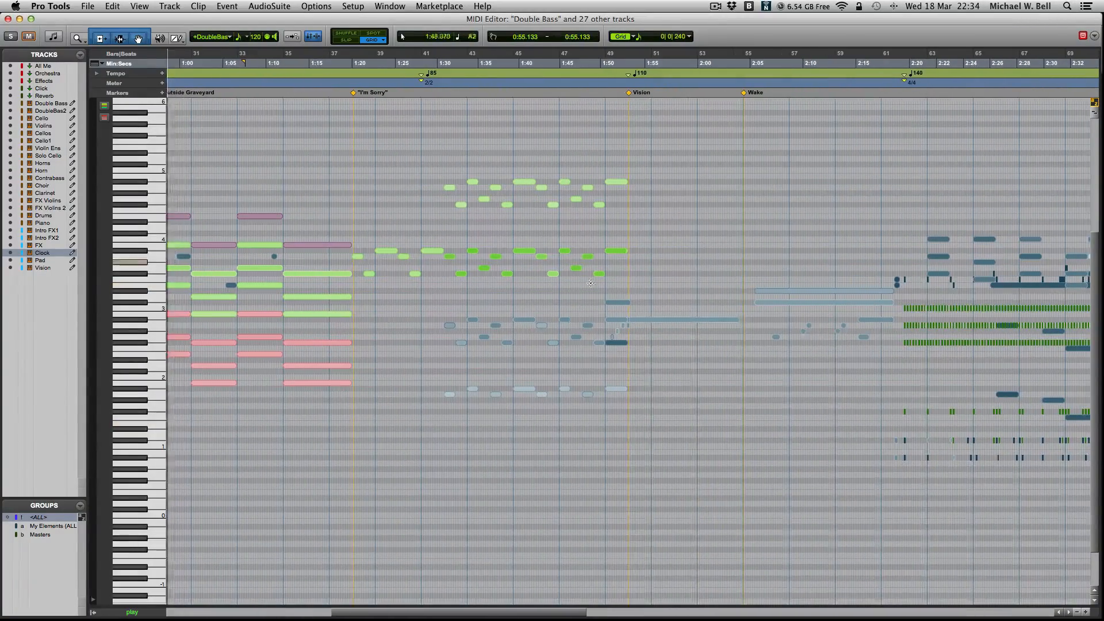
- Stop playback, place the edit cursor at 2:17.411 before the 140 tempo change, and enlarge the notes there
click(905, 389)
key(space)
scroll(884, 393, right, 3)
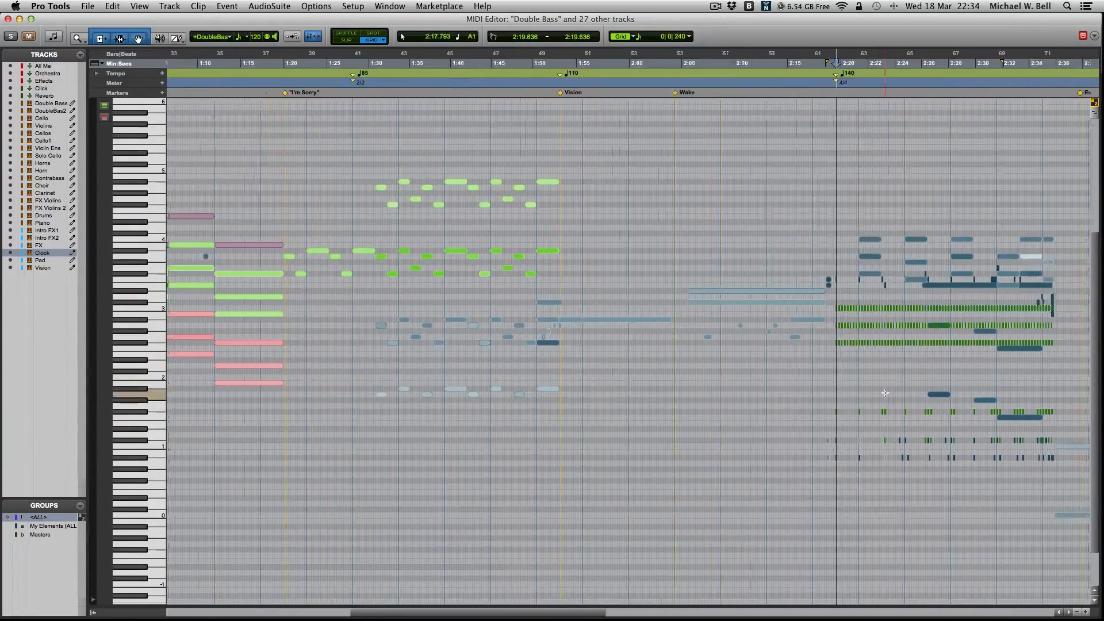
scroll(885, 394, right, 10)
click(531, 382)
key(t)
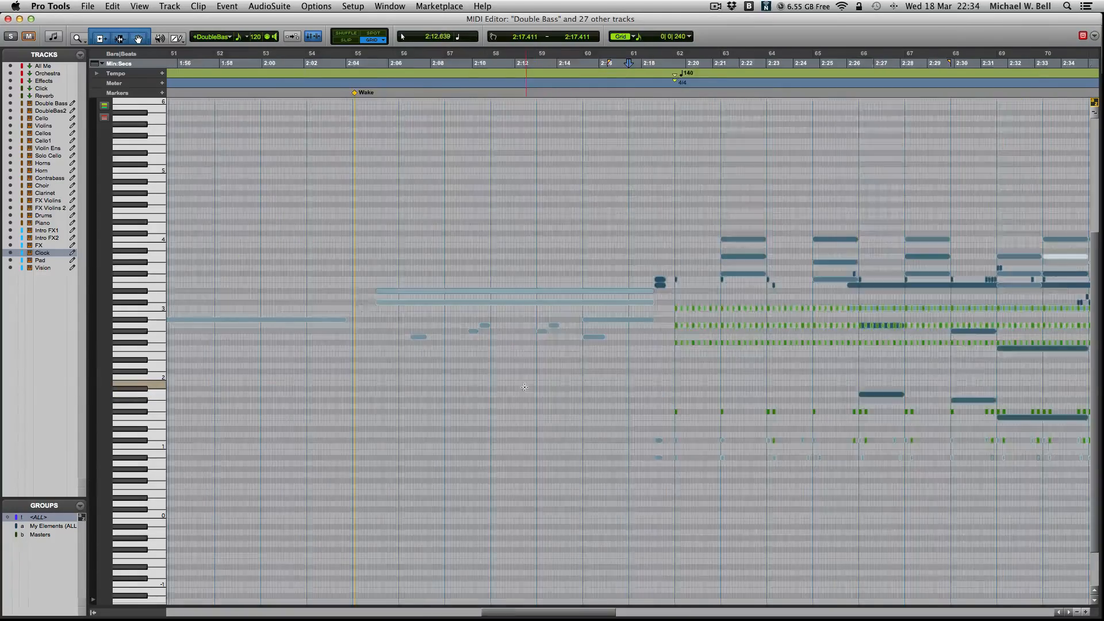
key(t)
- Look over the combined notes following the 140 tempo change and close the MIDI Editor
scroll(587, 375, right, 4)
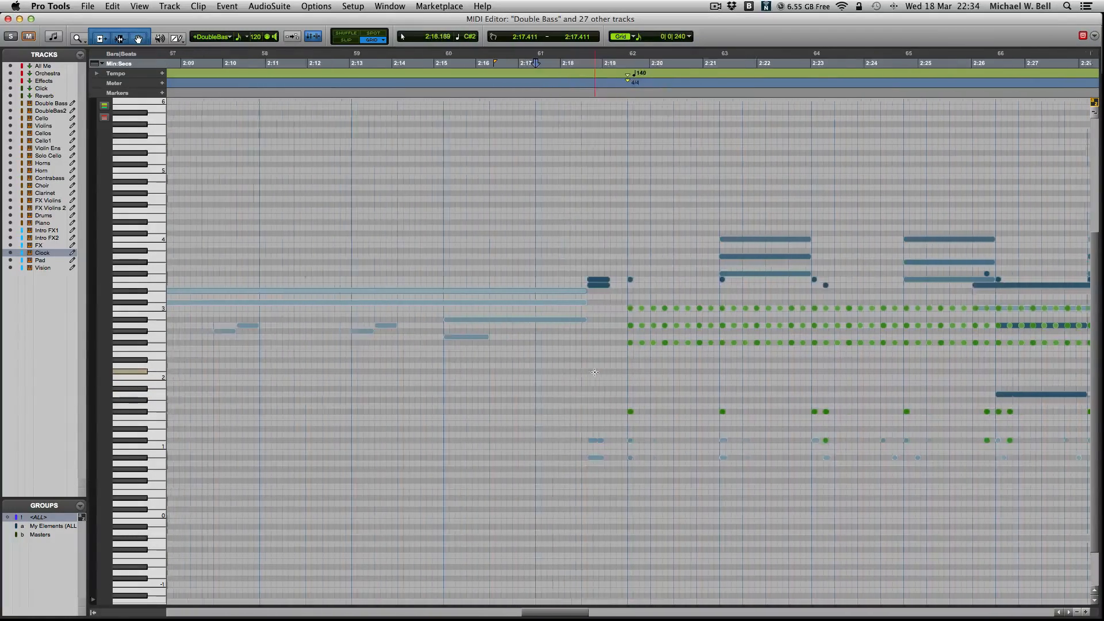
scroll(770, 350, right, 4)
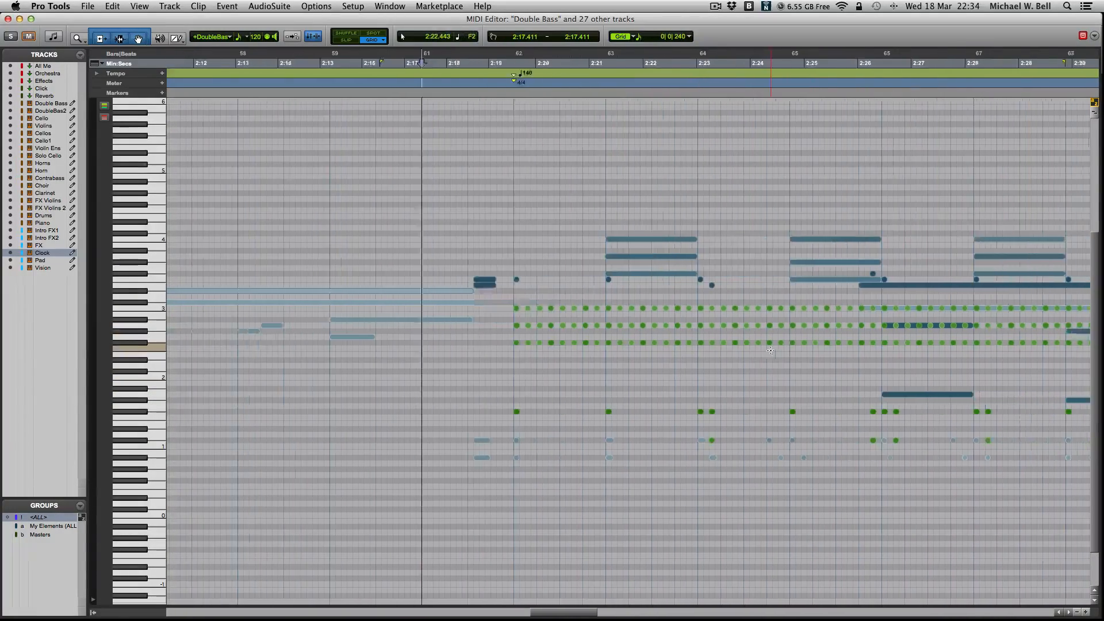
scroll(771, 350, right, 8)
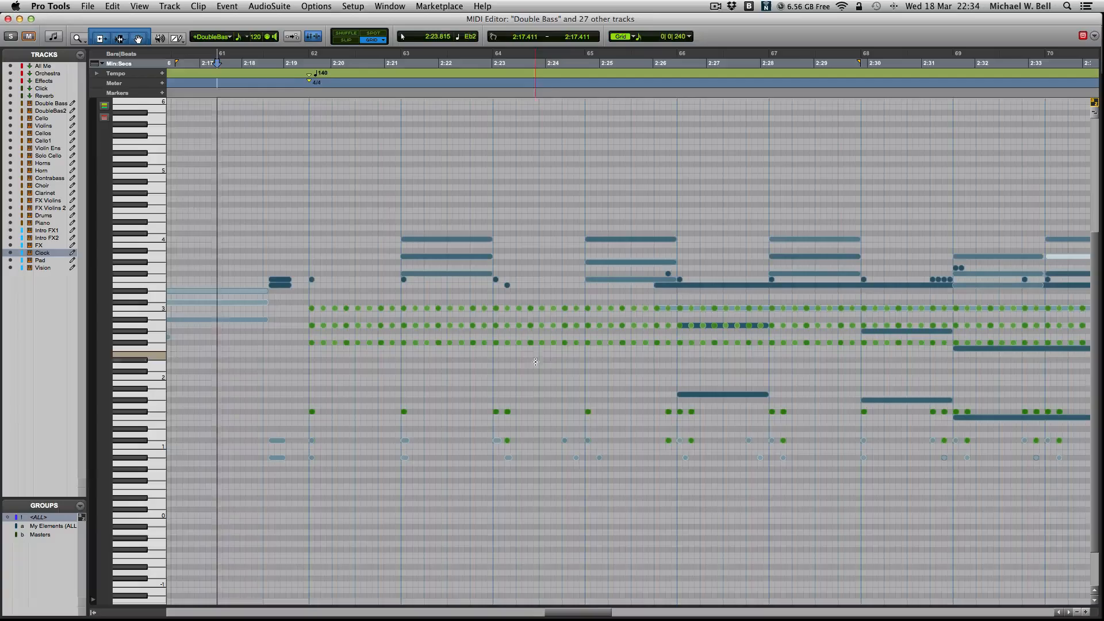
scroll(549, 356, right, 2)
key(super+w)
- Bring the final cue's clips into view in the Edit window and play them from 2:17.411
scroll(553, 358, up, 4)
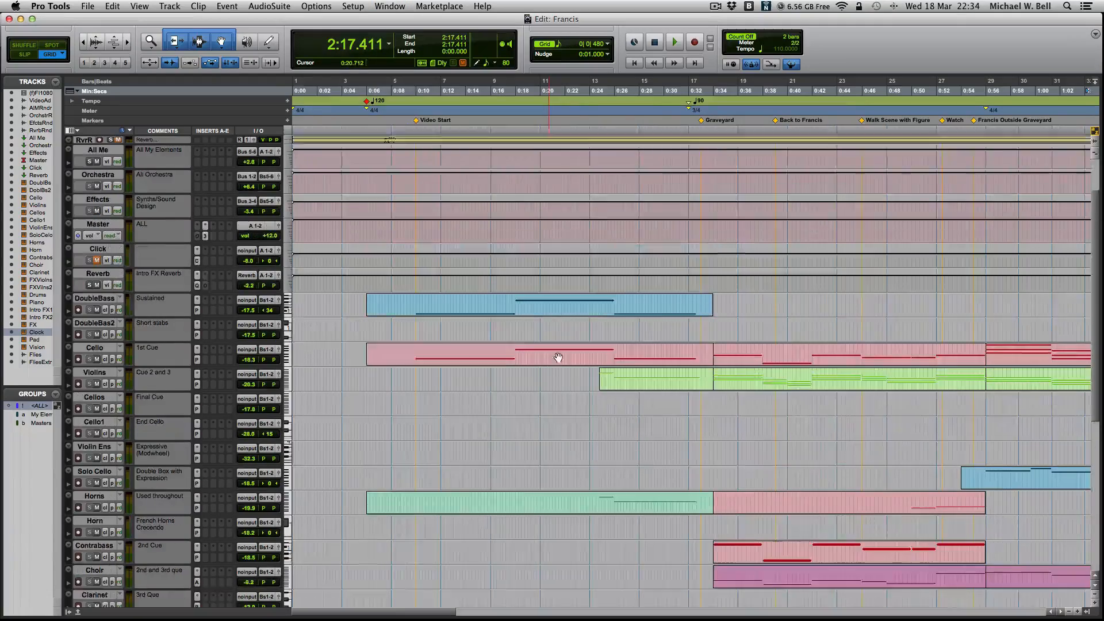
scroll(706, 362, right, 15)
scroll(706, 362, down, 2)
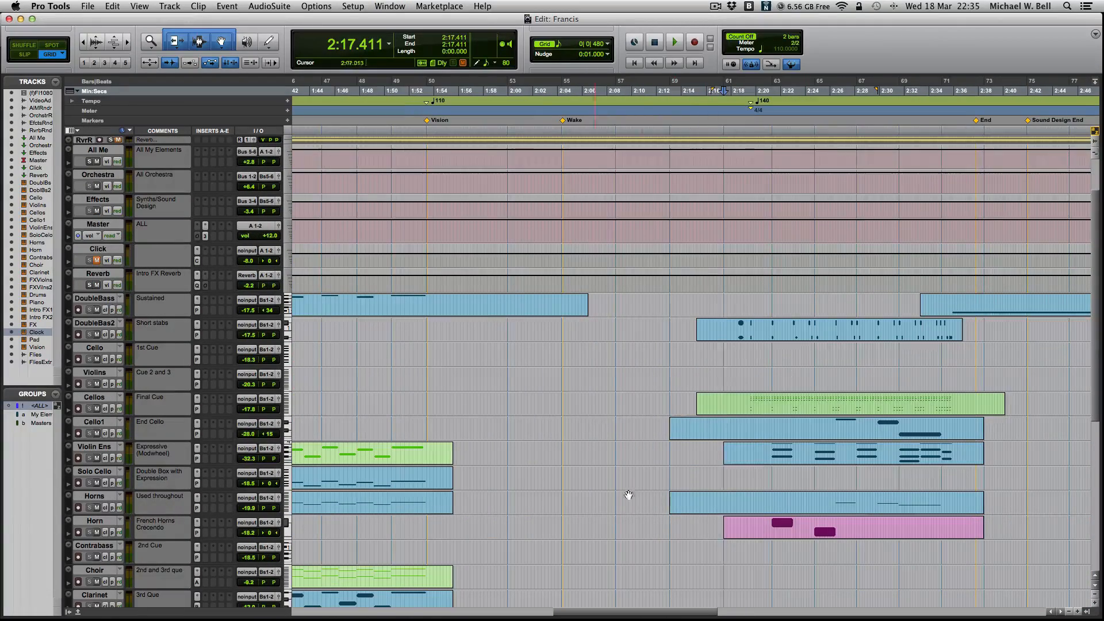
click(733, 373)
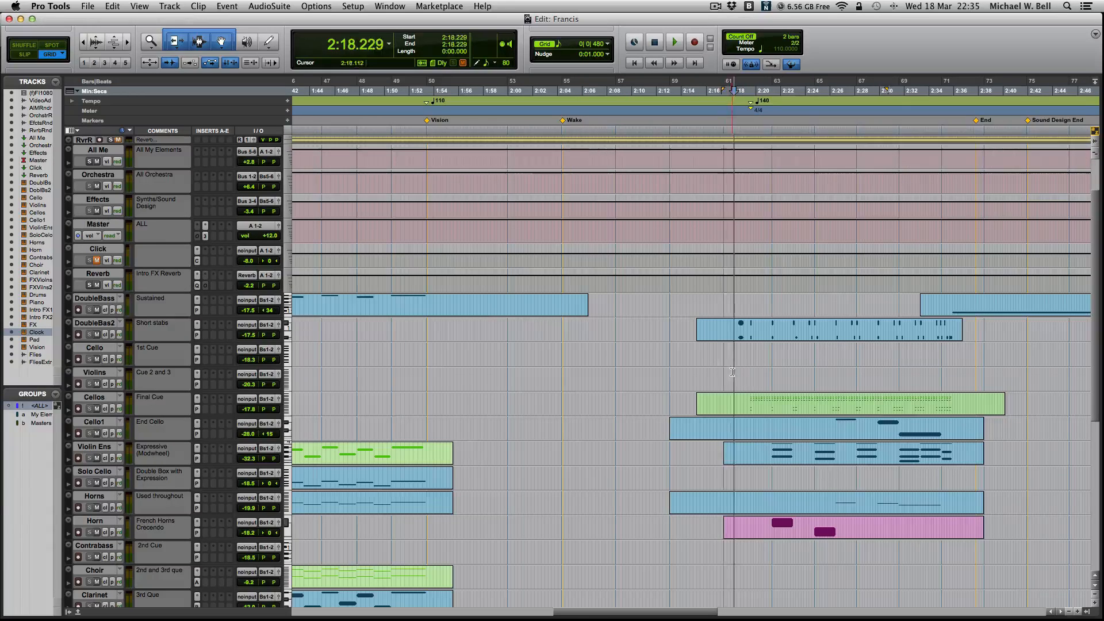
click(724, 375)
key(space)
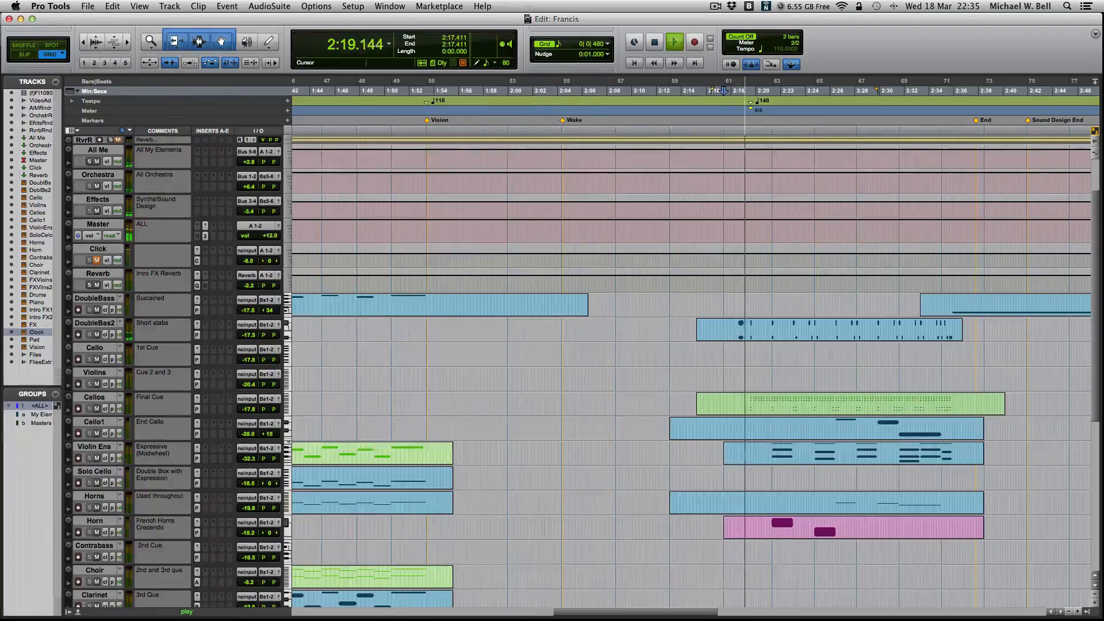
- Show the film's video window during playback, reduce it to half size and reposition it
key(super+9)
drag(437, 68, 438, 18)
right_click(448, 75)
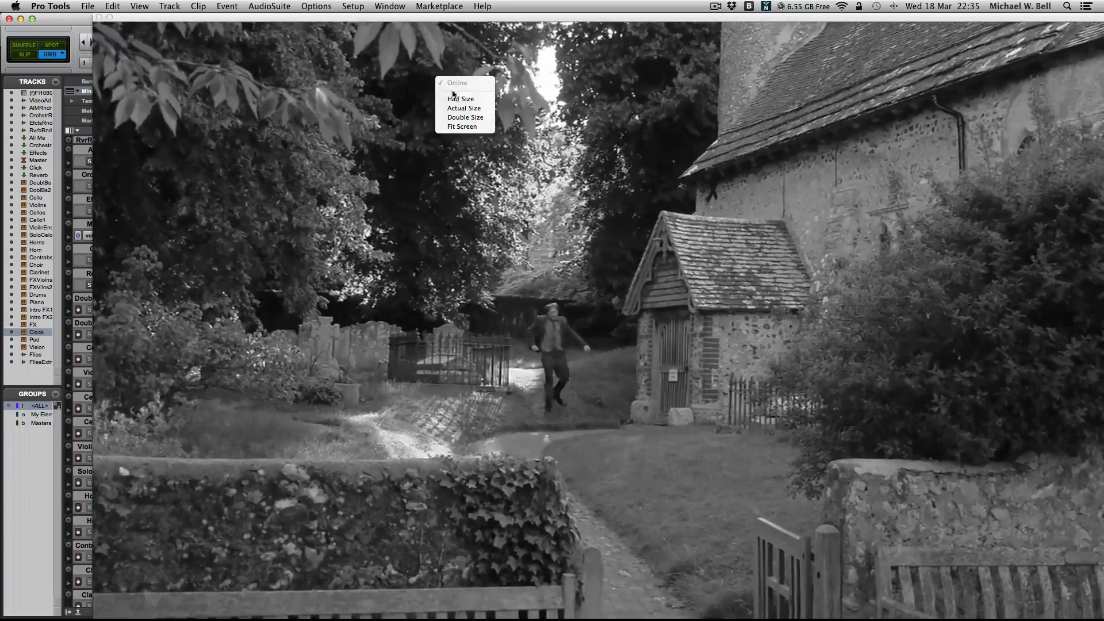
click(468, 92)
drag(394, 33, 424, 55)
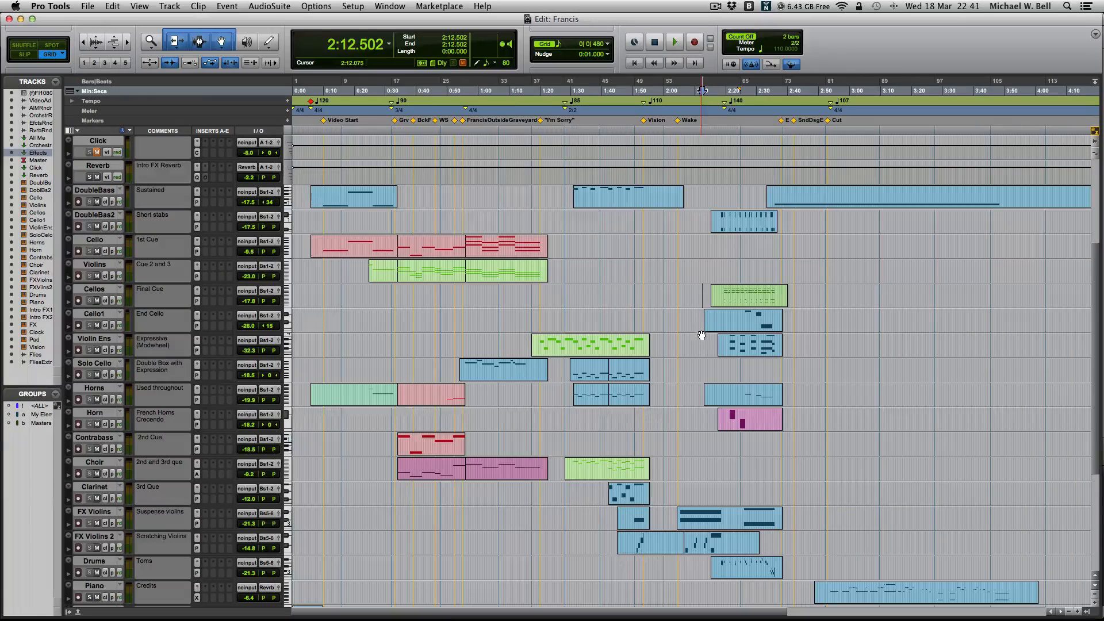
- Place the edit cursor at 2:10.866 and enlarge the timeline around the final cue's clips
click(697, 285)
key(t)
key(t)
key(t)
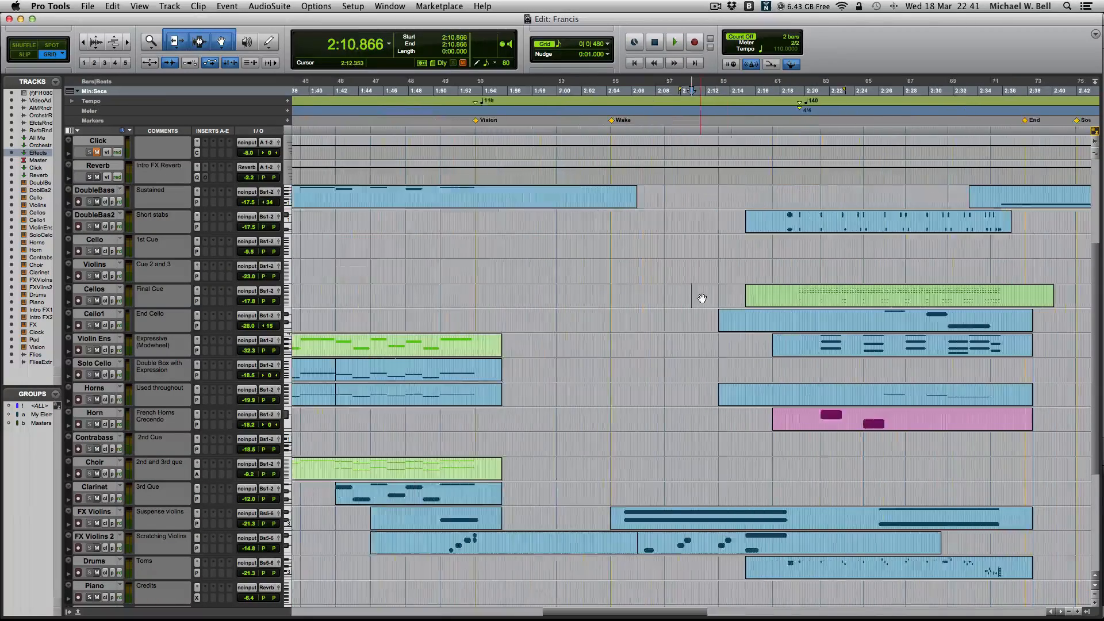
scroll(766, 311, right, 6)
scroll(763, 313, right, 3)
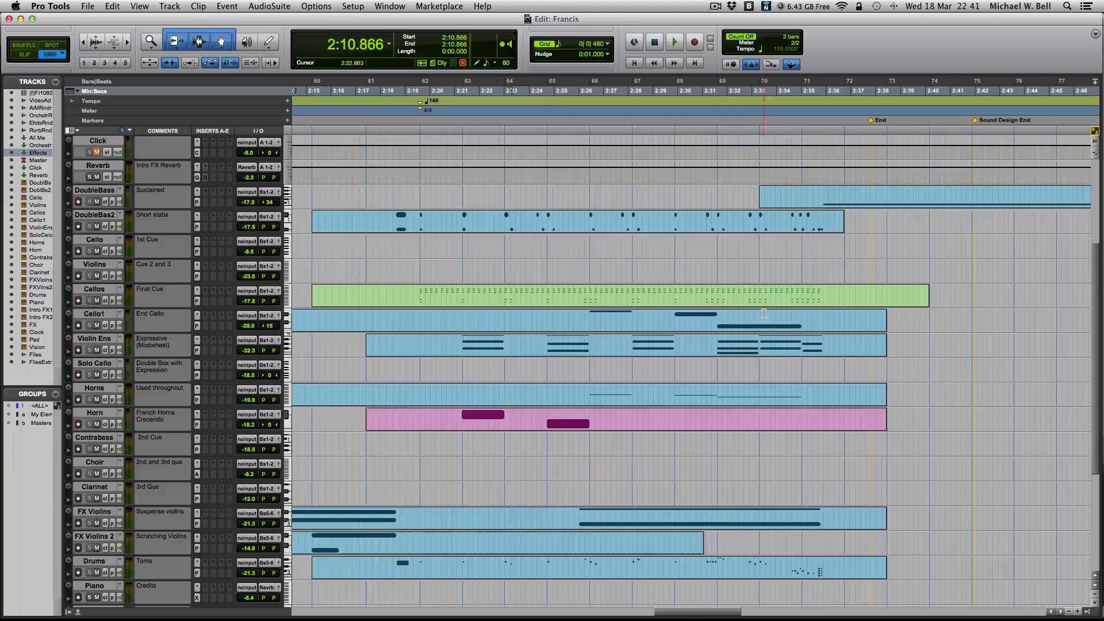
- Place the edit cursor at 2:19.593, at the 140 tempo change, and check the Mix window before returning to the Edit window
click(365, 268)
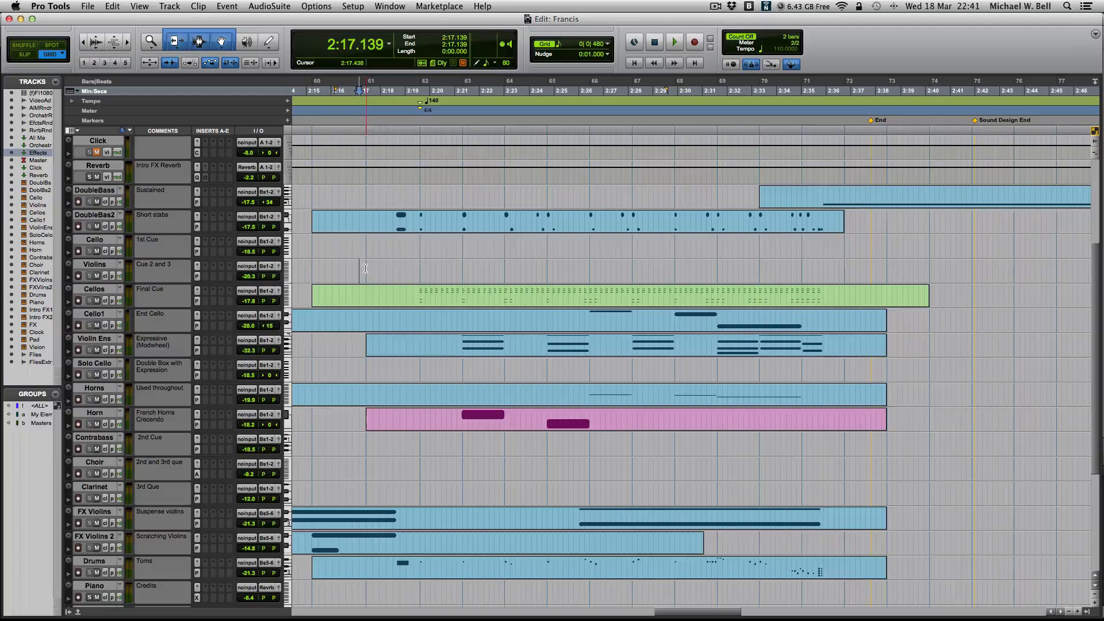
click(418, 264)
key(super+equal)
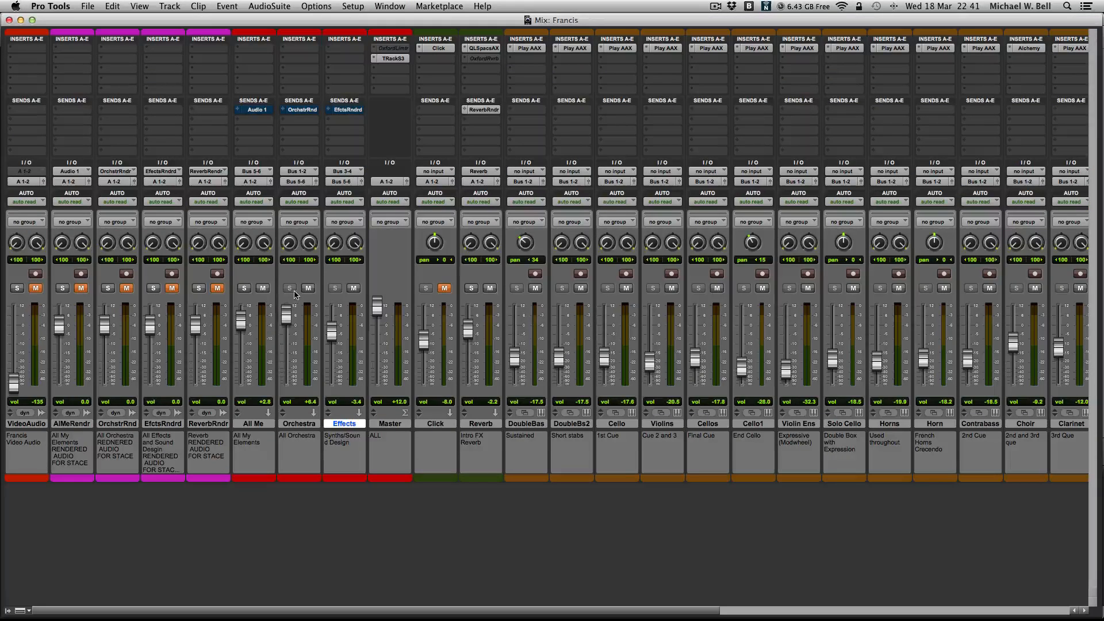
key(super+equal)
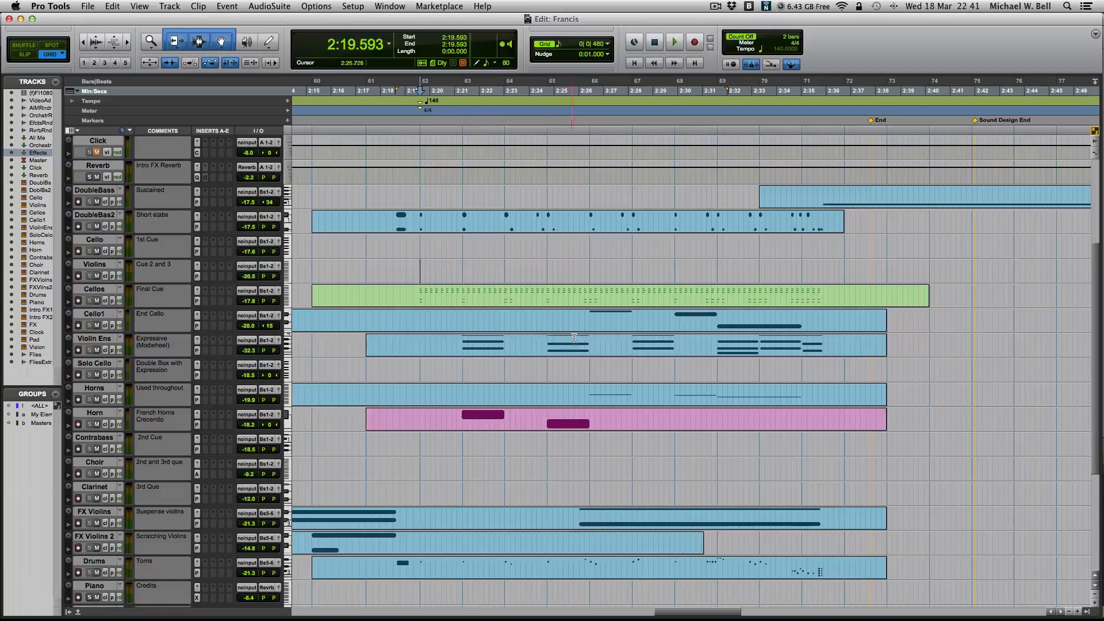
- Move the edit cursor to 2:19.320 and check the Orchestra channel in the Mix window before returning to the clips
click(414, 261)
scroll(659, 343, right, 3)
scroll(659, 343, left, 2)
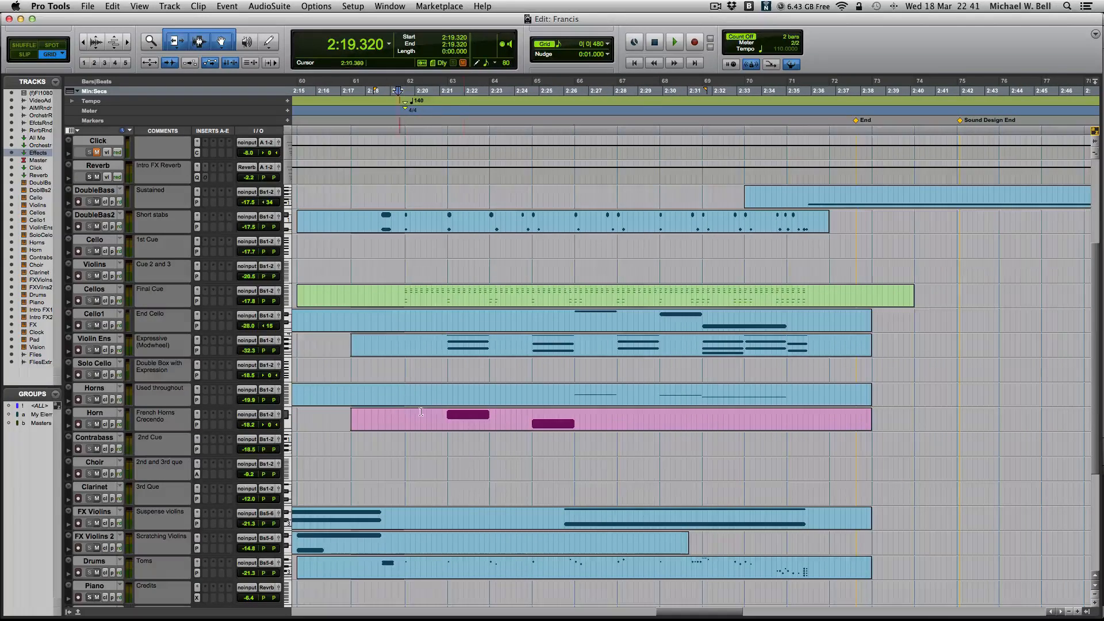
key(super+equal)
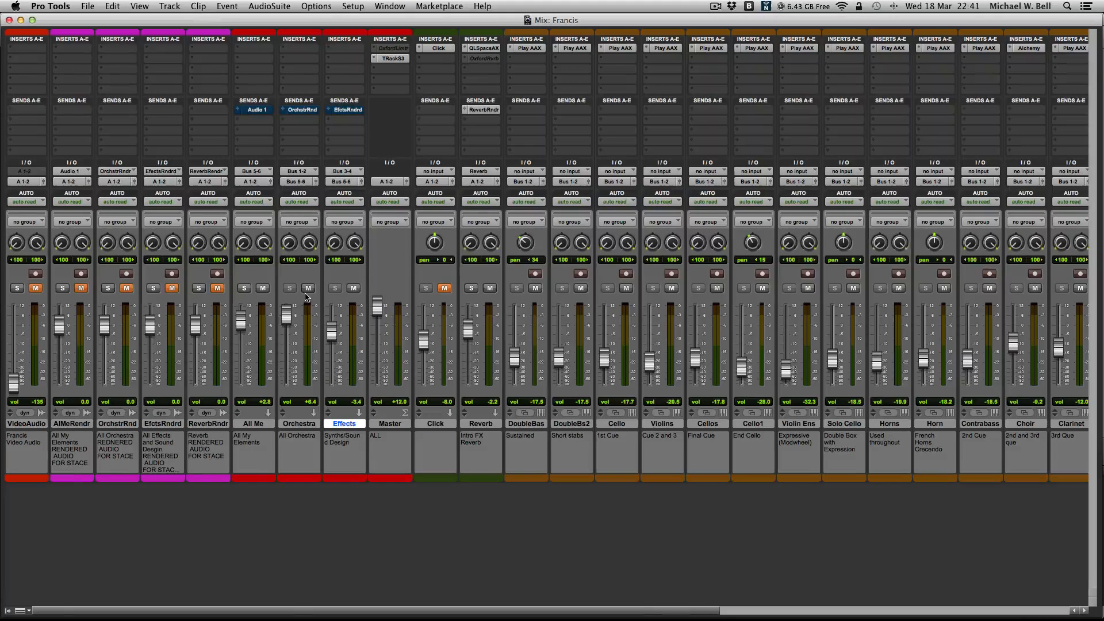
key(super+equal)
scroll(359, 262, right, 1)
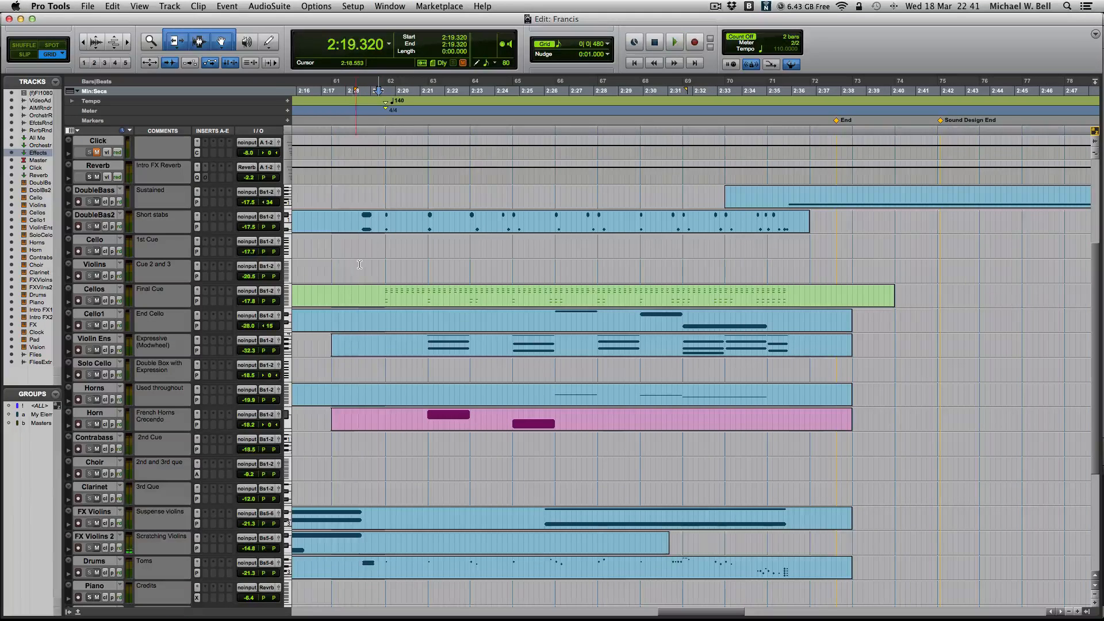
- Play the final cue from 2:18.502 and stop playback
click(357, 275)
key(space)
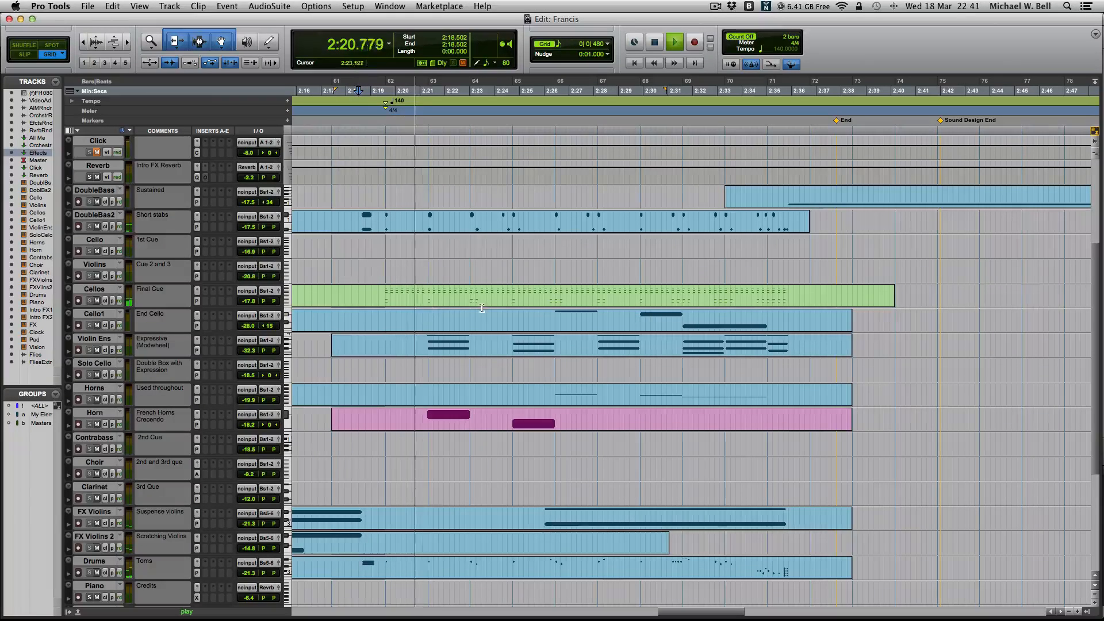
key(space)
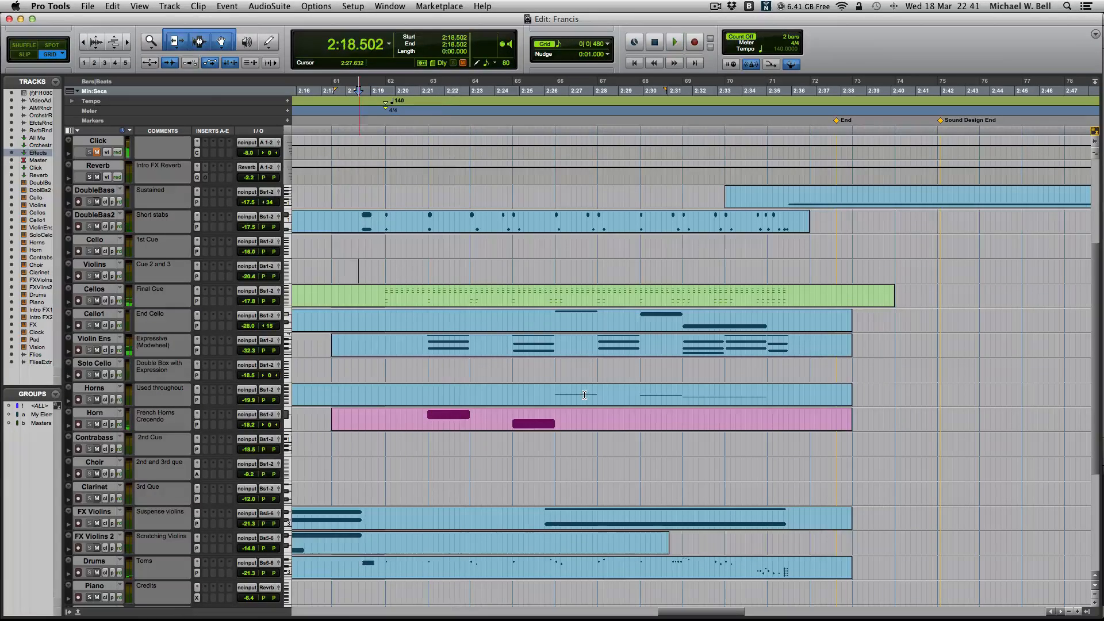
- Look over the mixer channels from the rendered stems and masters to the instrument, effects and Flies tracks
key(super+equal)
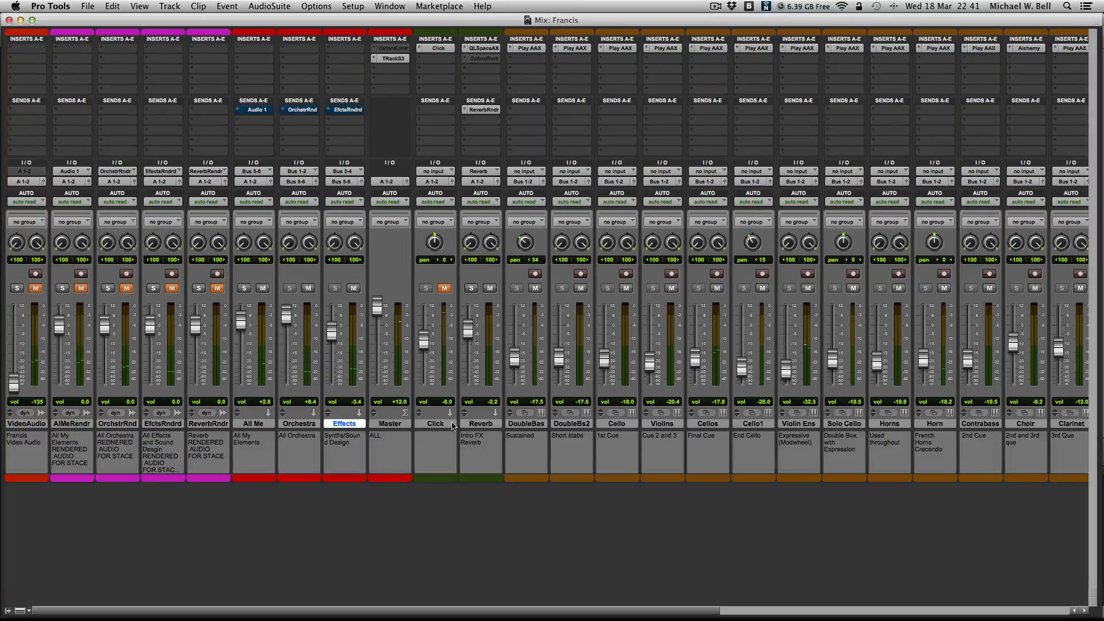
scroll(659, 405, right, 10)
scroll(660, 405, left, 10)
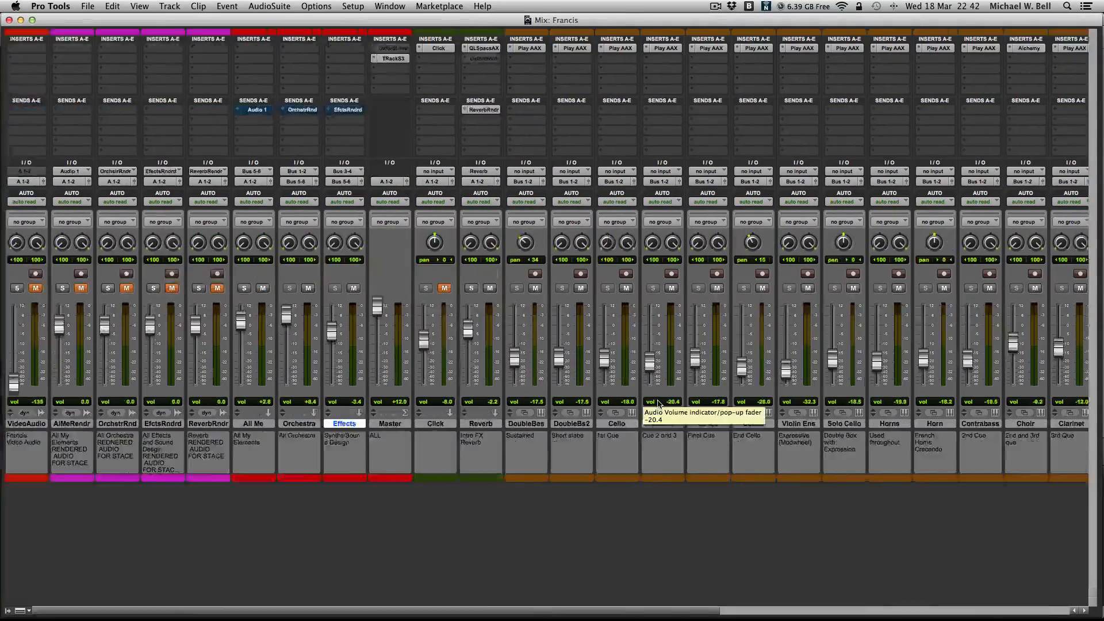
scroll(660, 405, right, 10)
scroll(660, 404, left, 10)
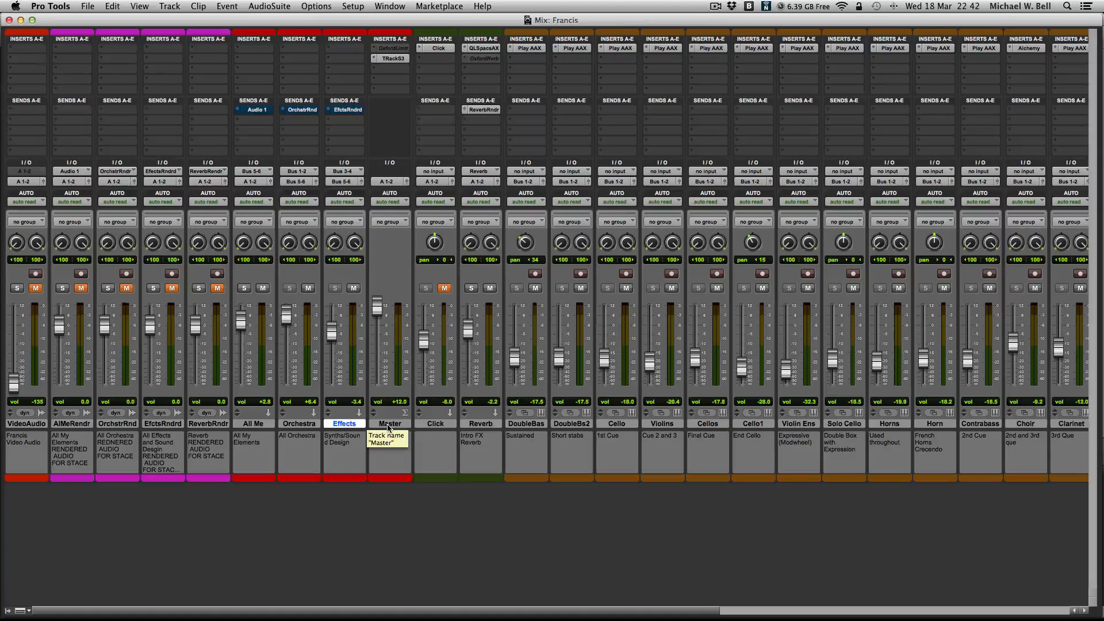
scroll(389, 427, right, 10)
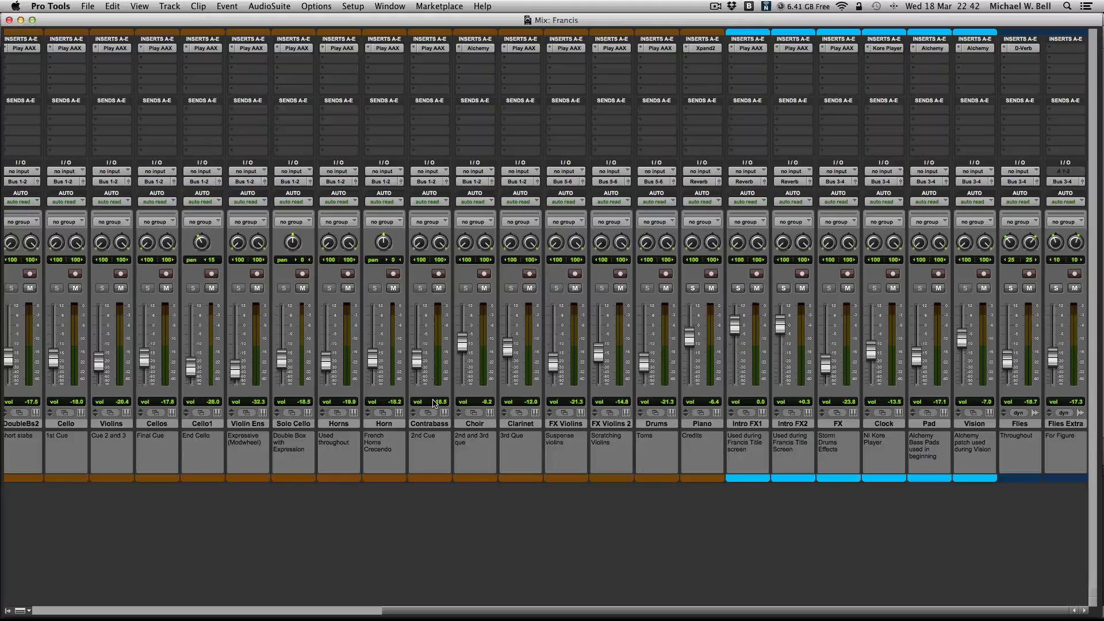
key(super+equal)
key(super+equal)
scroll(77, 373, left, 10)
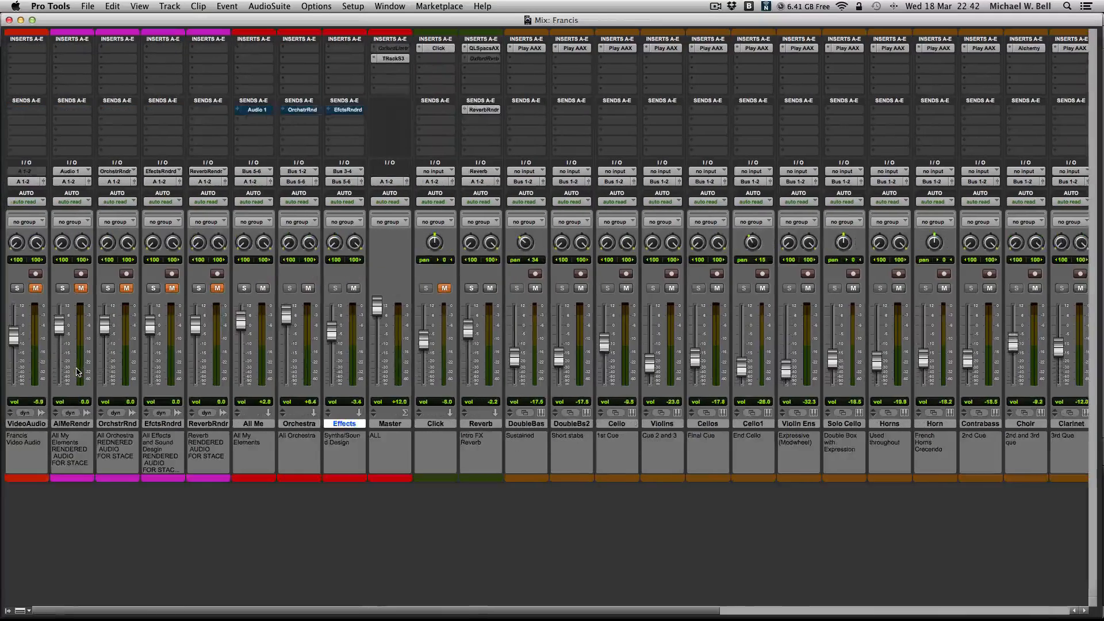
- Mute the Orchestra track and lower the Master volume to +3.2 dB
click(309, 289)
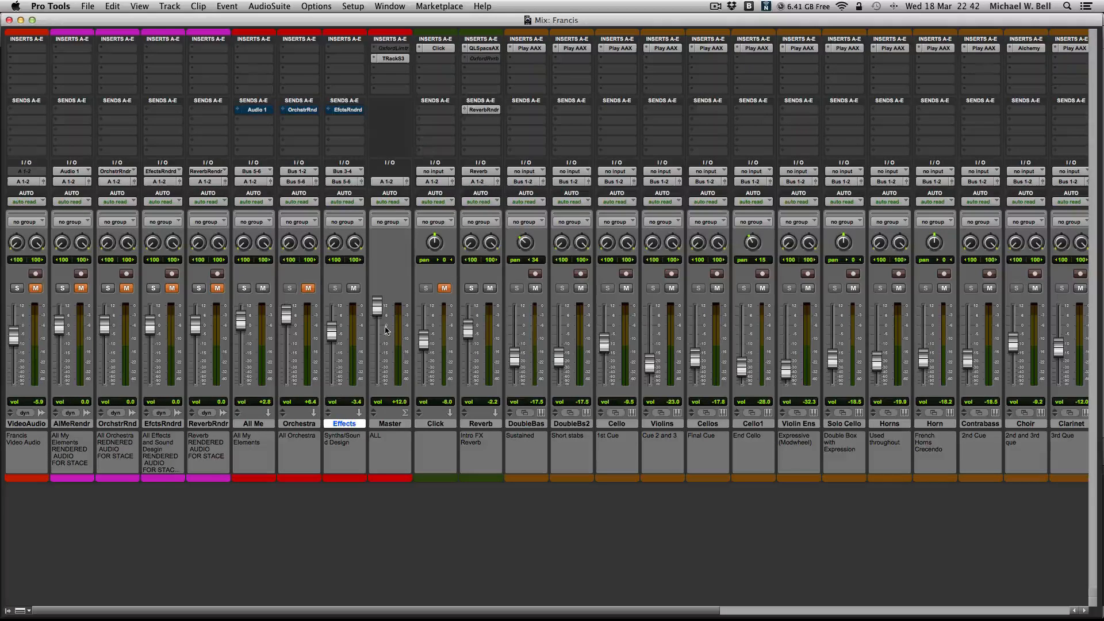
drag(381, 312, 381, 329)
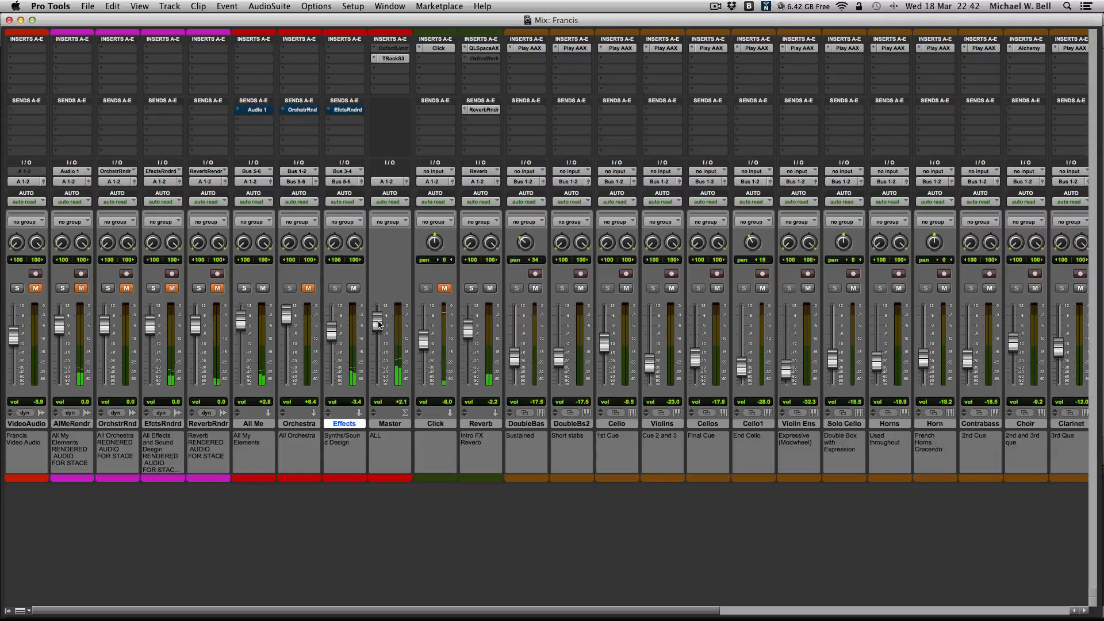
drag(379, 324, 378, 323)
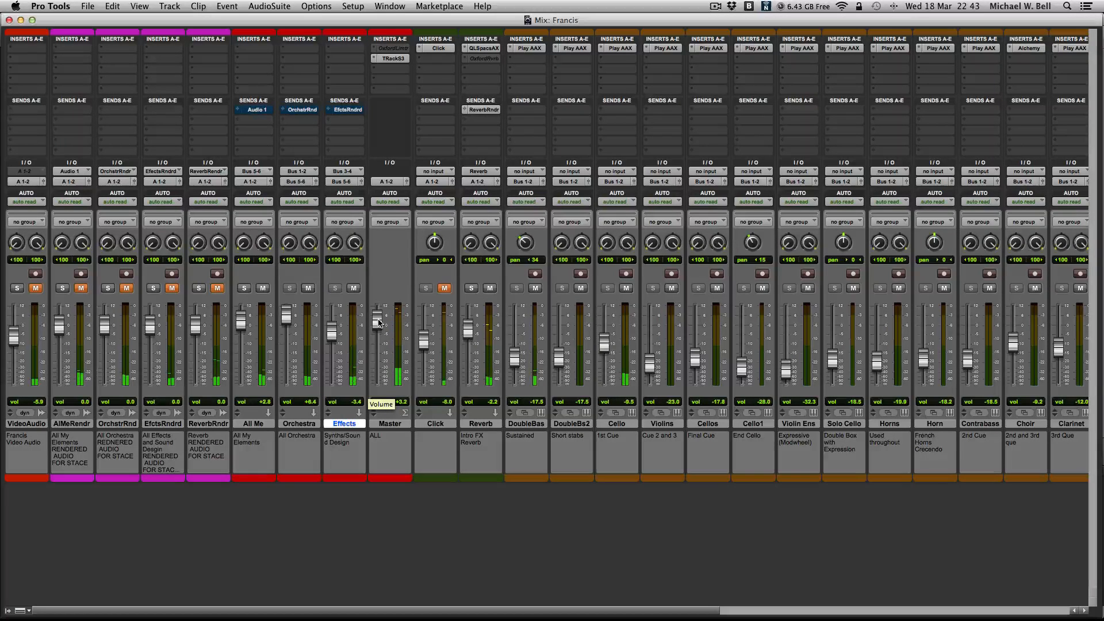
- Mute the Orchestra track and look over the clips around the Graveyard and Walk Scene markers in the Edit window during playback
click(310, 289)
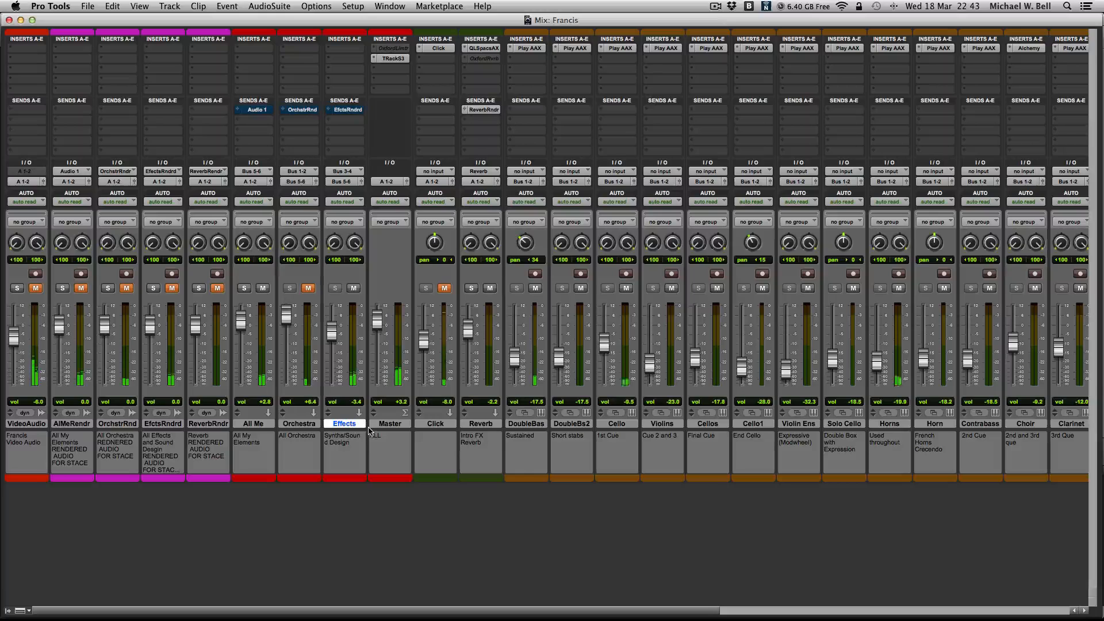
key(super+equal)
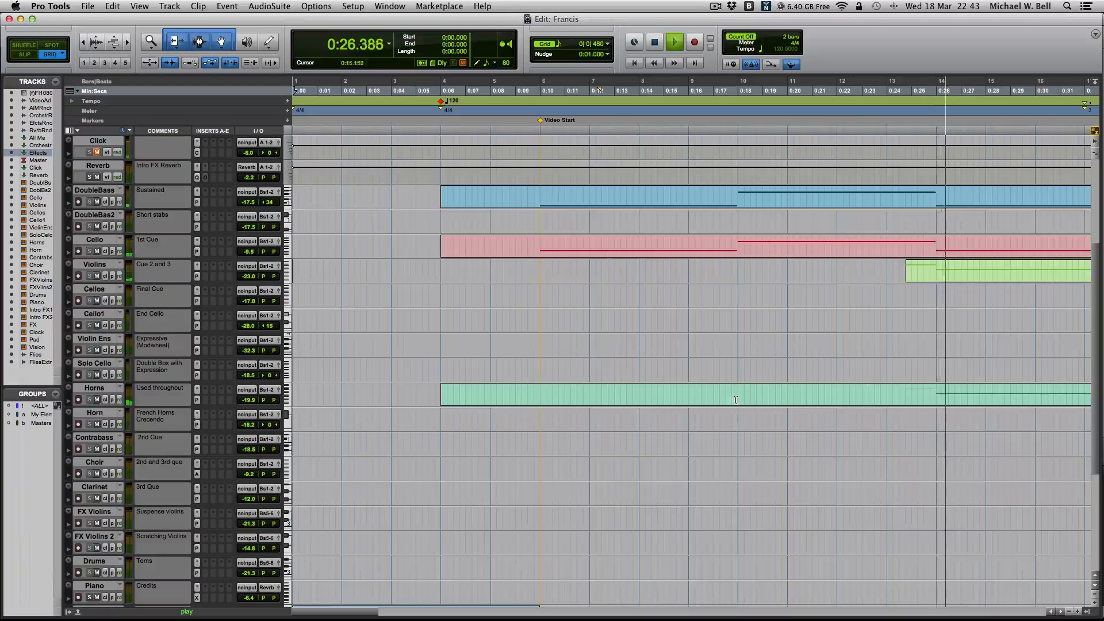
scroll(827, 421, right, 18)
scroll(827, 420, left, 3)
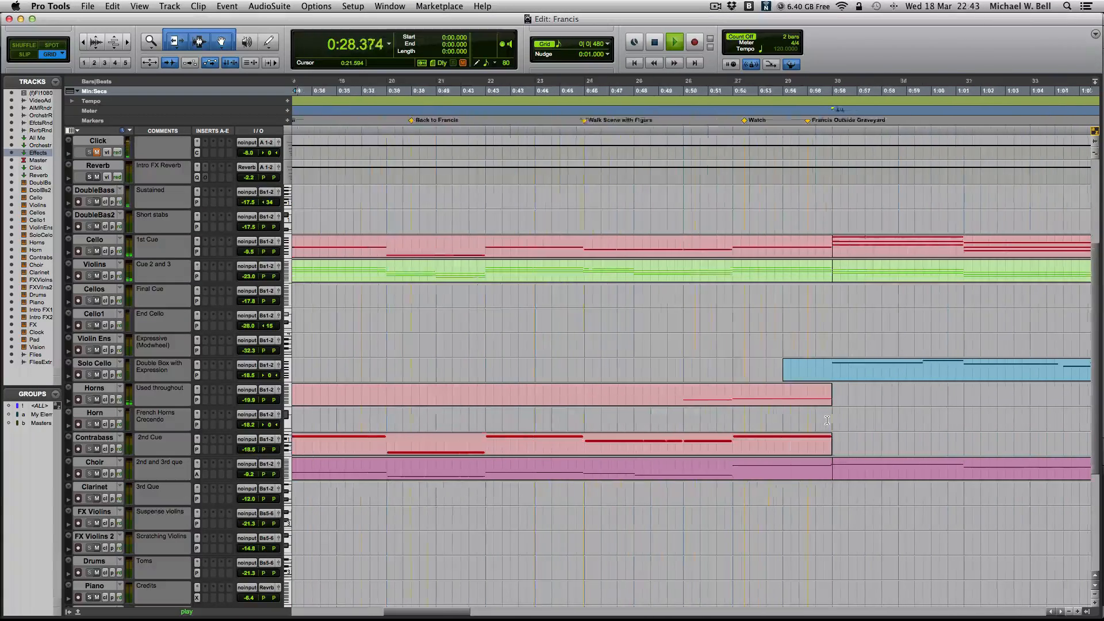
scroll(827, 420, left, 4)
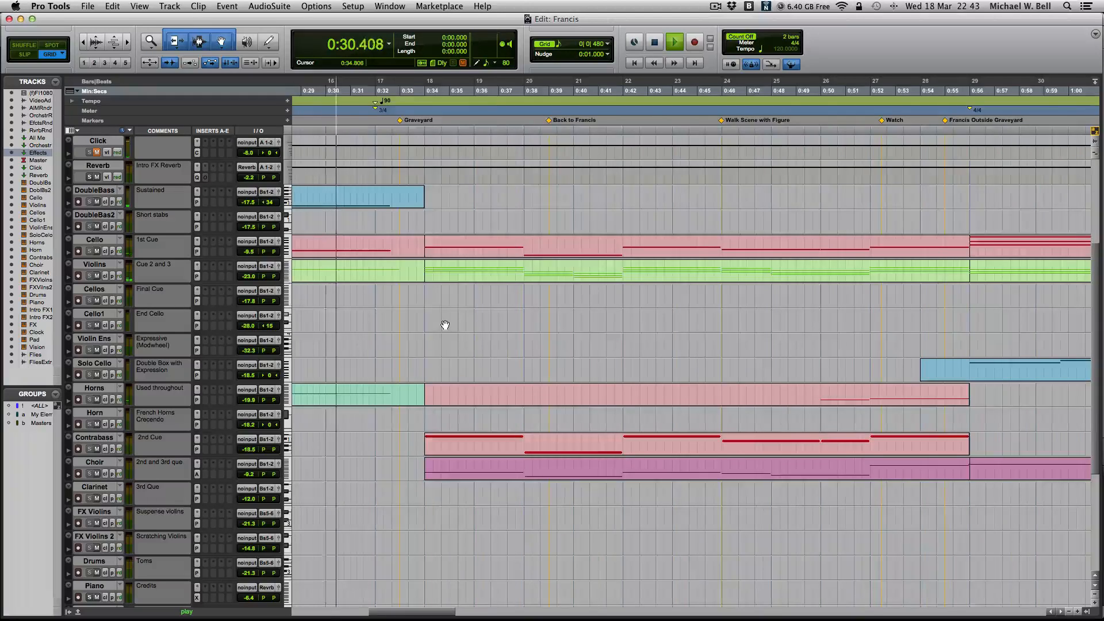
scroll(445, 325, left, 11)
scroll(444, 325, right, 8)
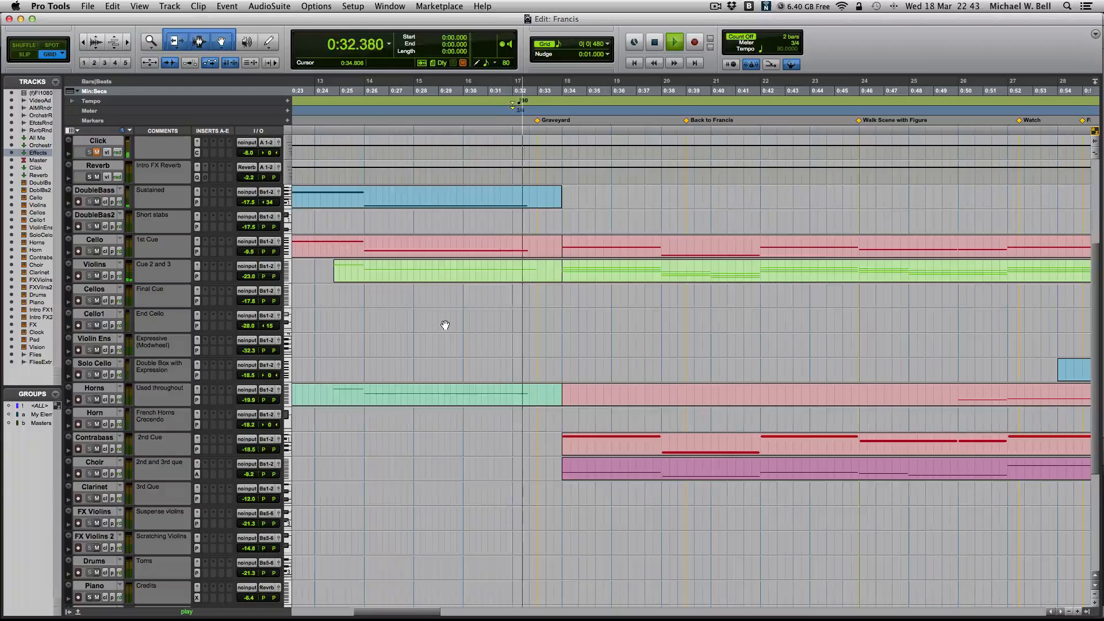
scroll(510, 353, down, 4)
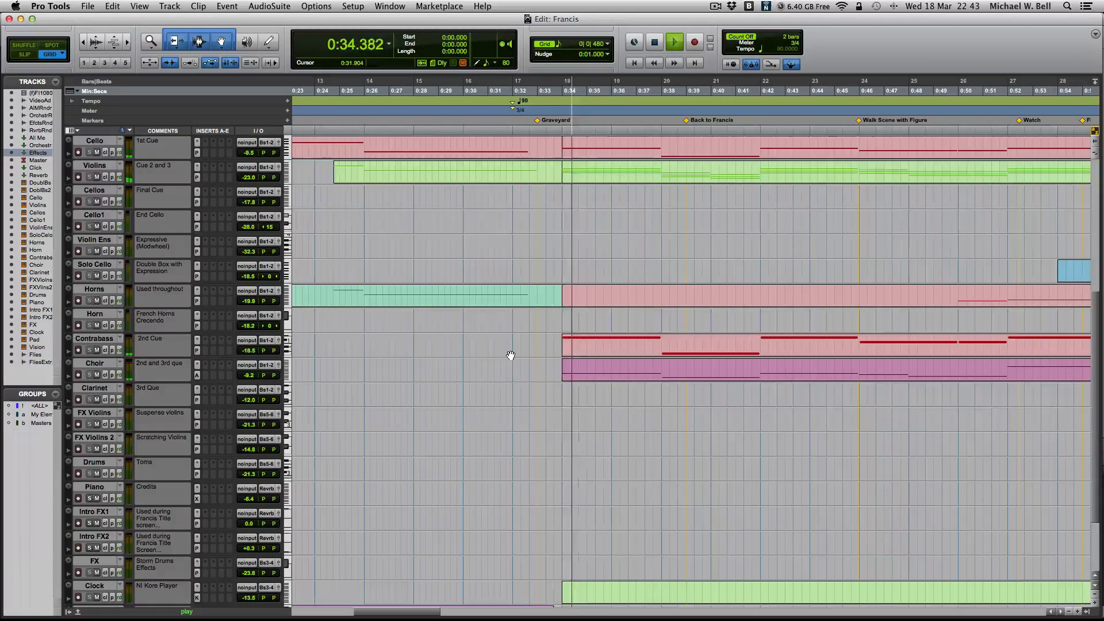
scroll(510, 355, up, 1)
- Toggle the Orchestra mute in the Mix window to compare the Graveyard cue with and without orchestra, ending unmuted
key(super+equal)
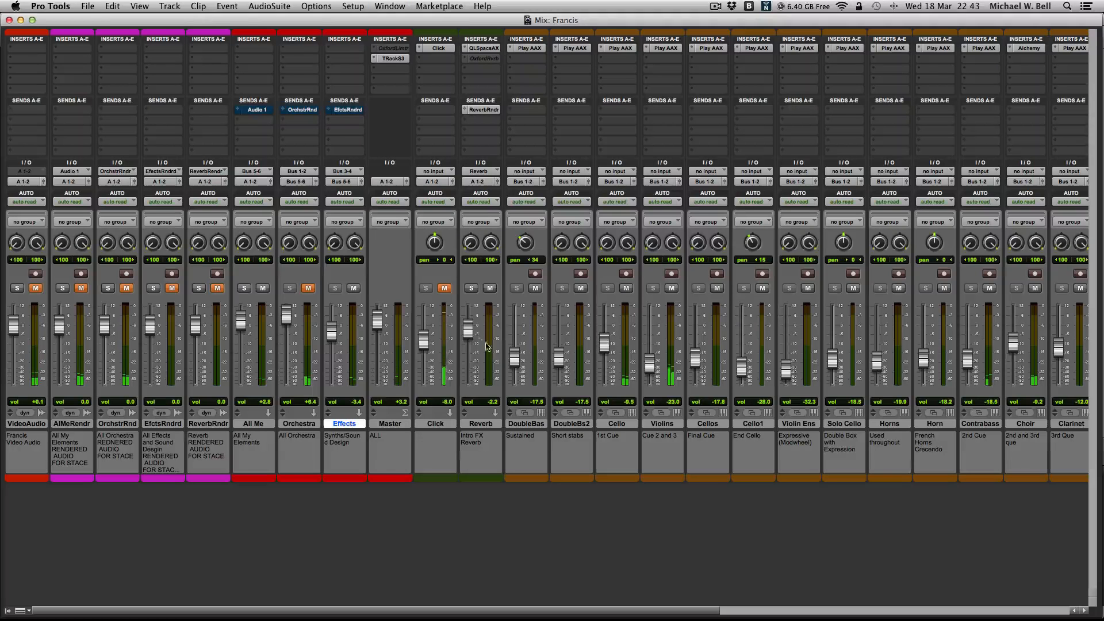
click(308, 289)
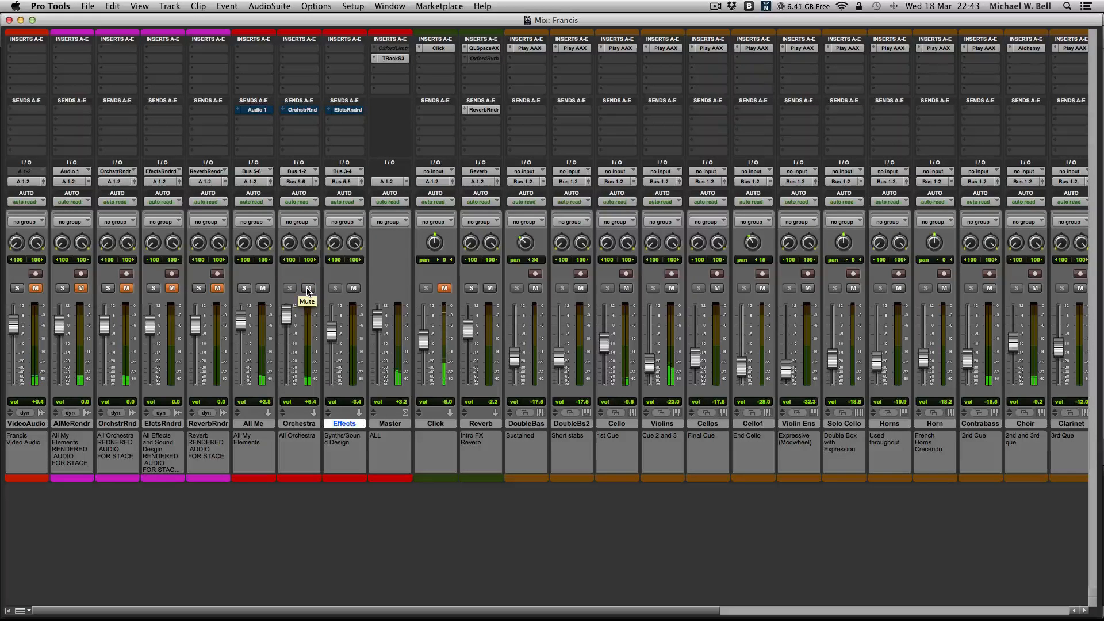
click(308, 289)
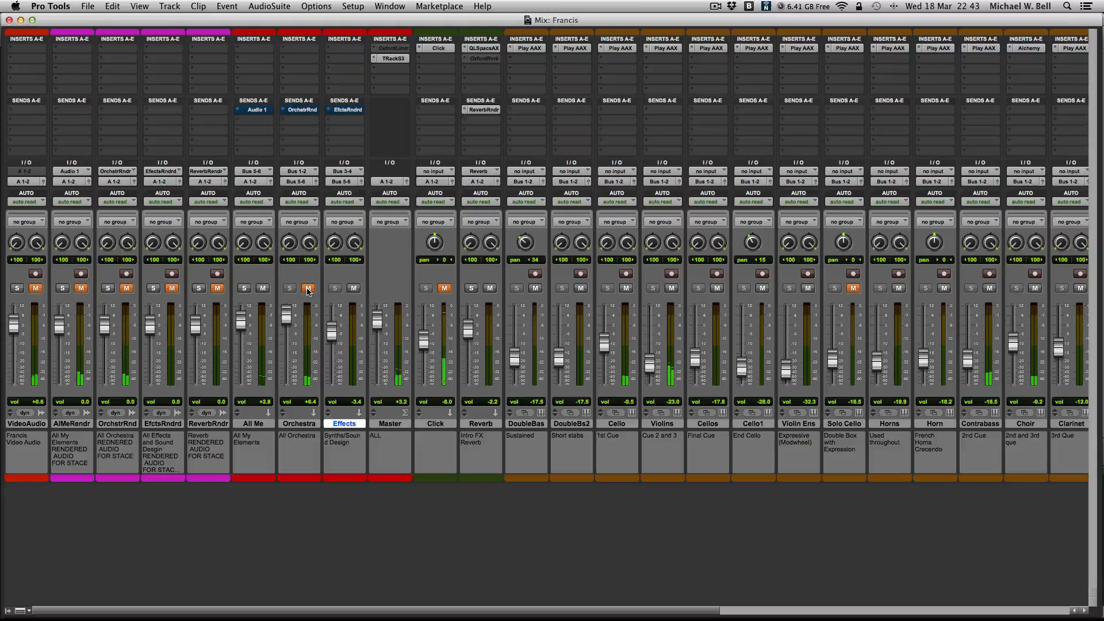
click(308, 289)
- Restart playback in the Edit window from 0:53.333, just before the Francis Outside Graveyard marker
key(super+equal)
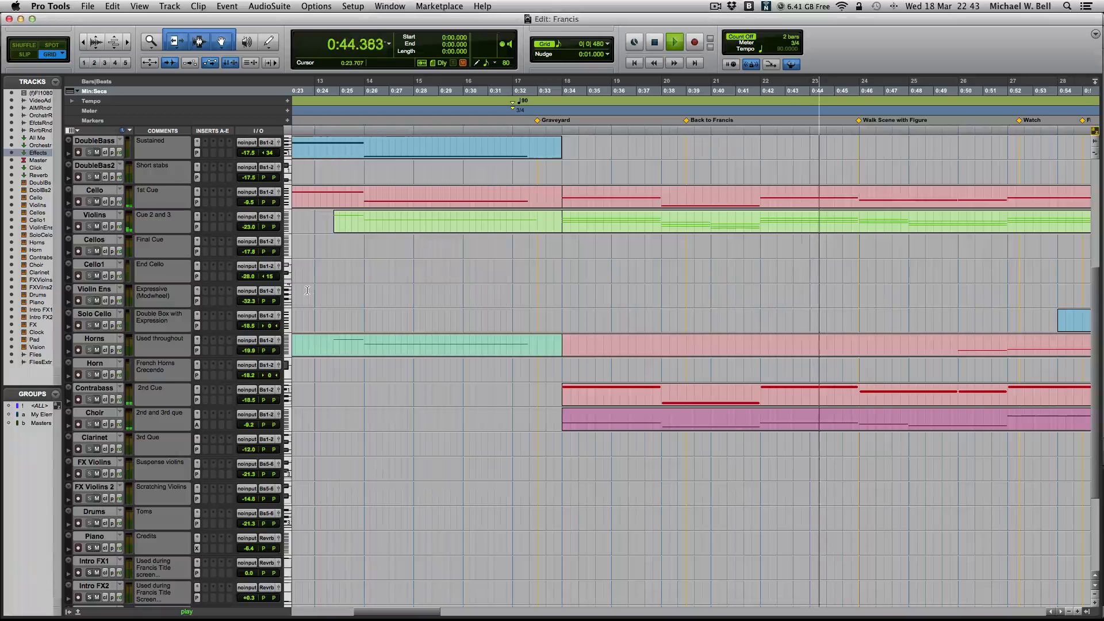
key(r)
key(r)
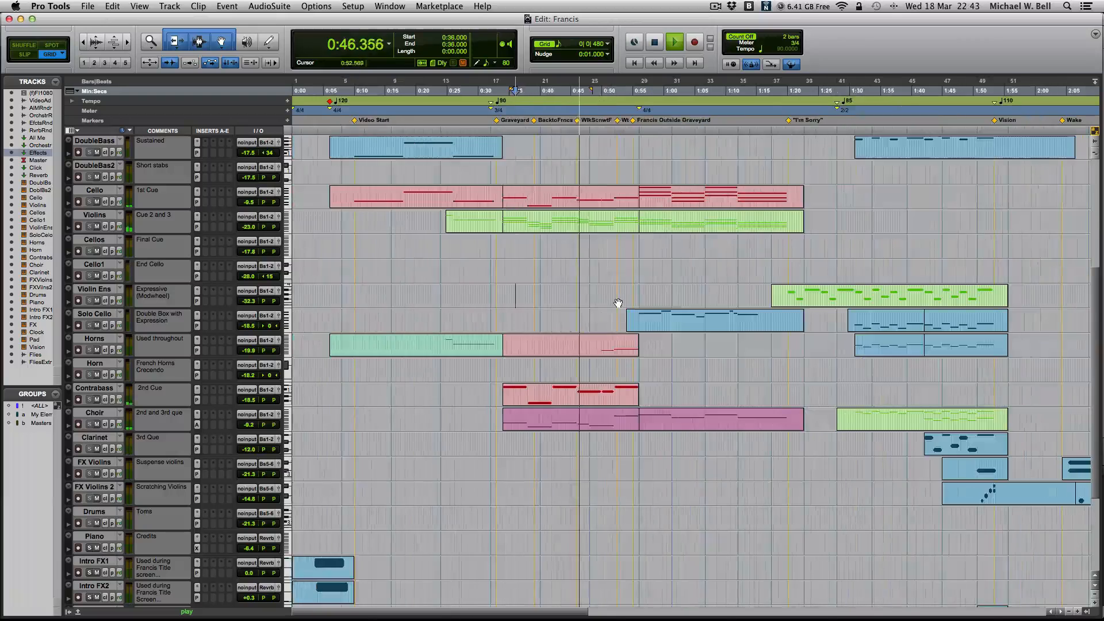
key(space)
key(space)
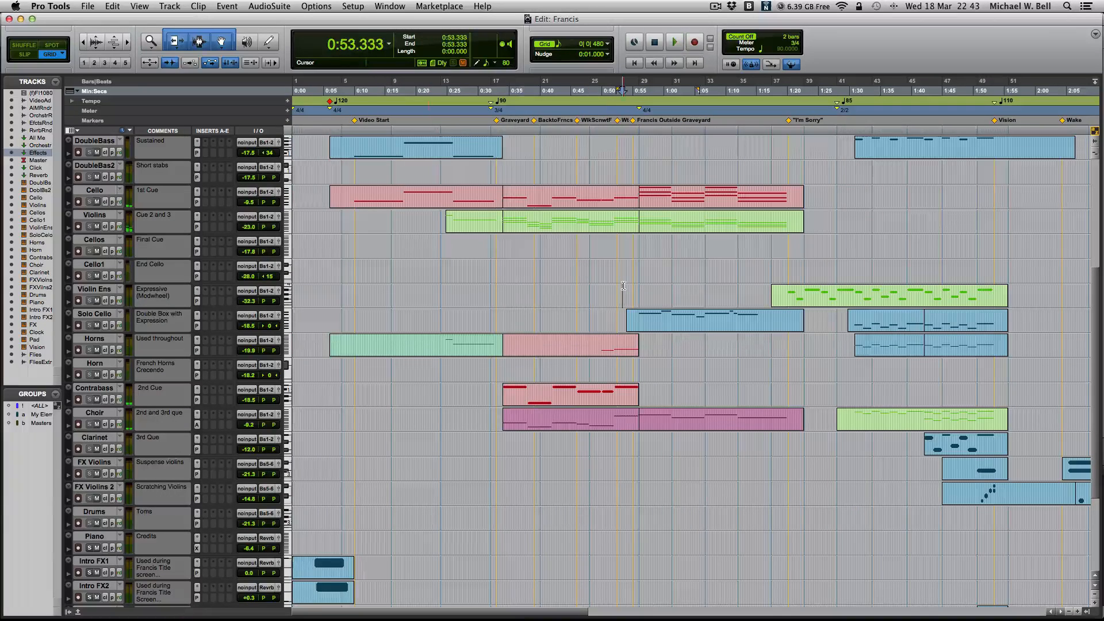
- Mute and unmute the Orchestra track in the Mix window while the Francis Outside Graveyard cue plays
key(super+equal)
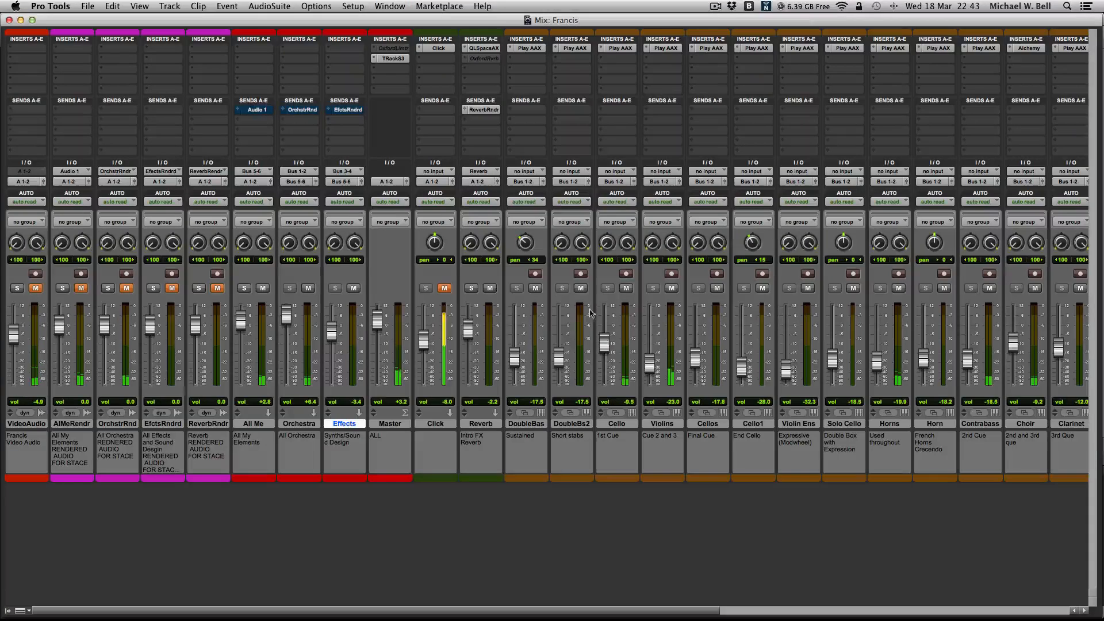
click(308, 290)
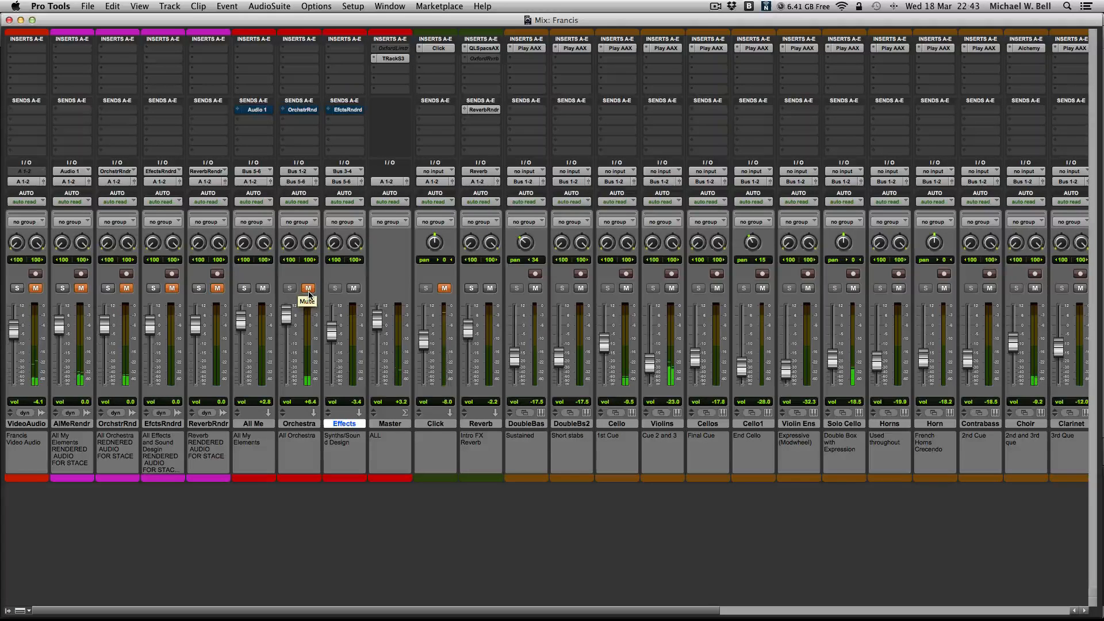
click(308, 290)
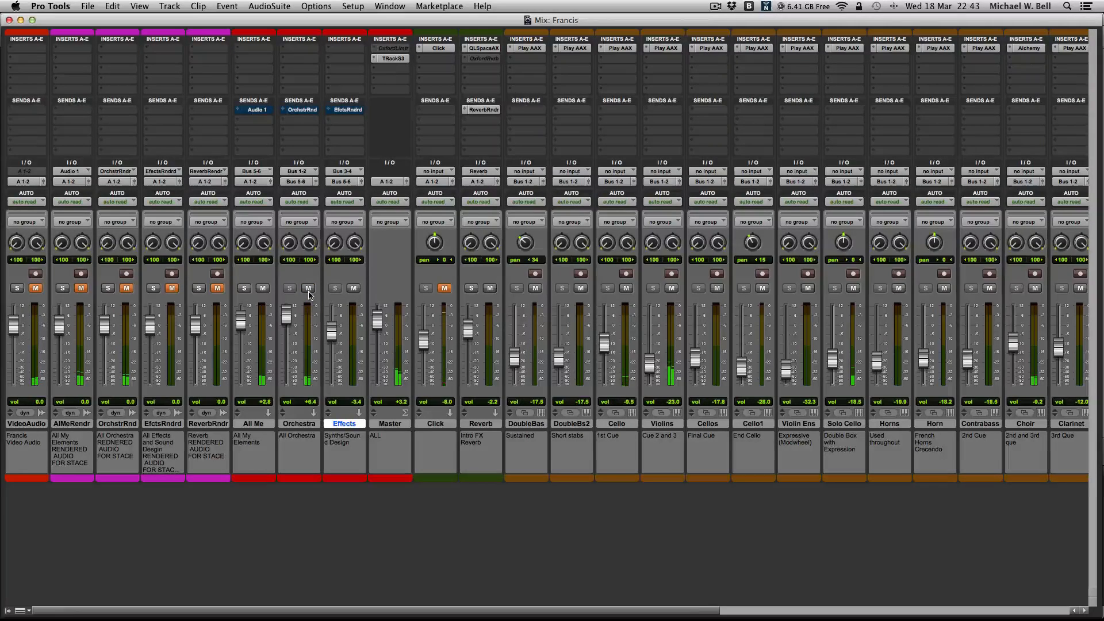
- Play the "I'm Sorry" section in the Edit window from 1:17.666, and move playback ahead to 1:30.117
key(super+equal)
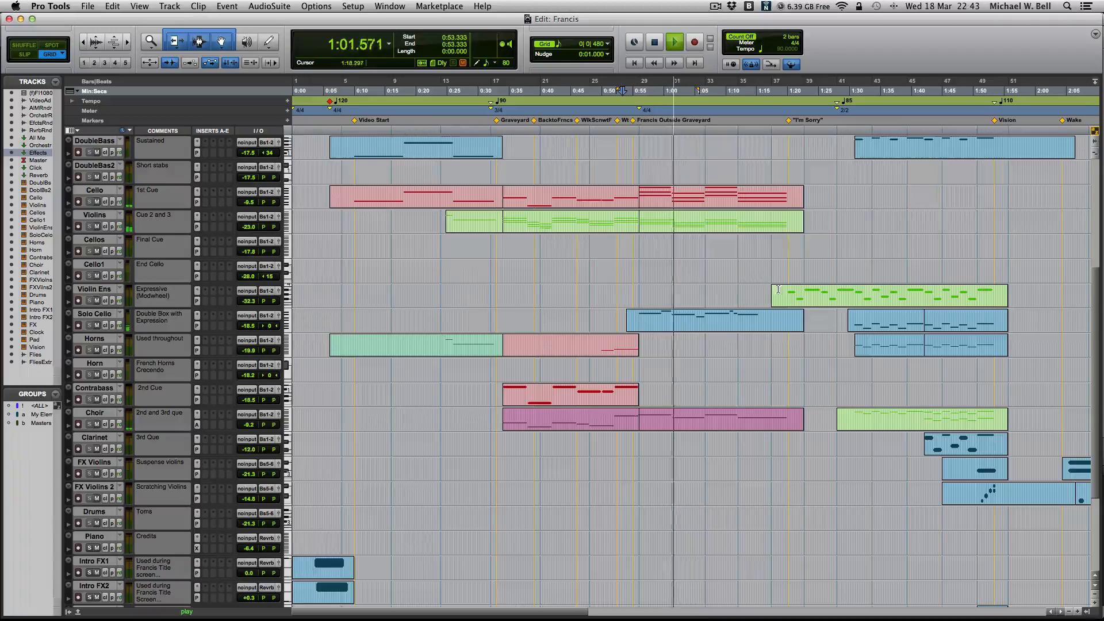
key(space)
click(773, 268)
key(space)
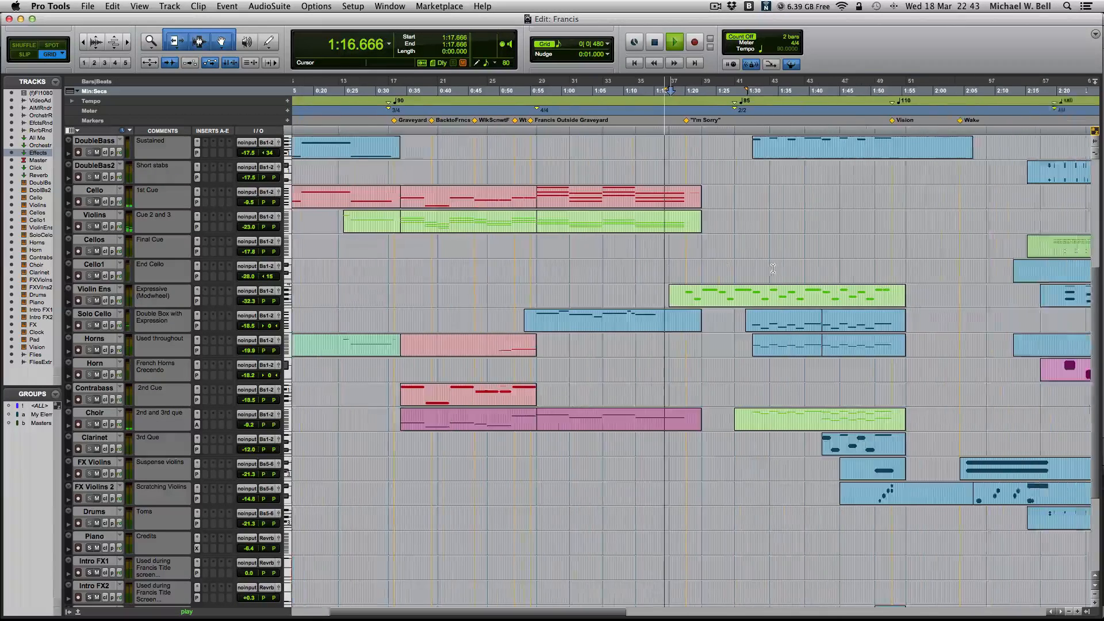
click(698, 265)
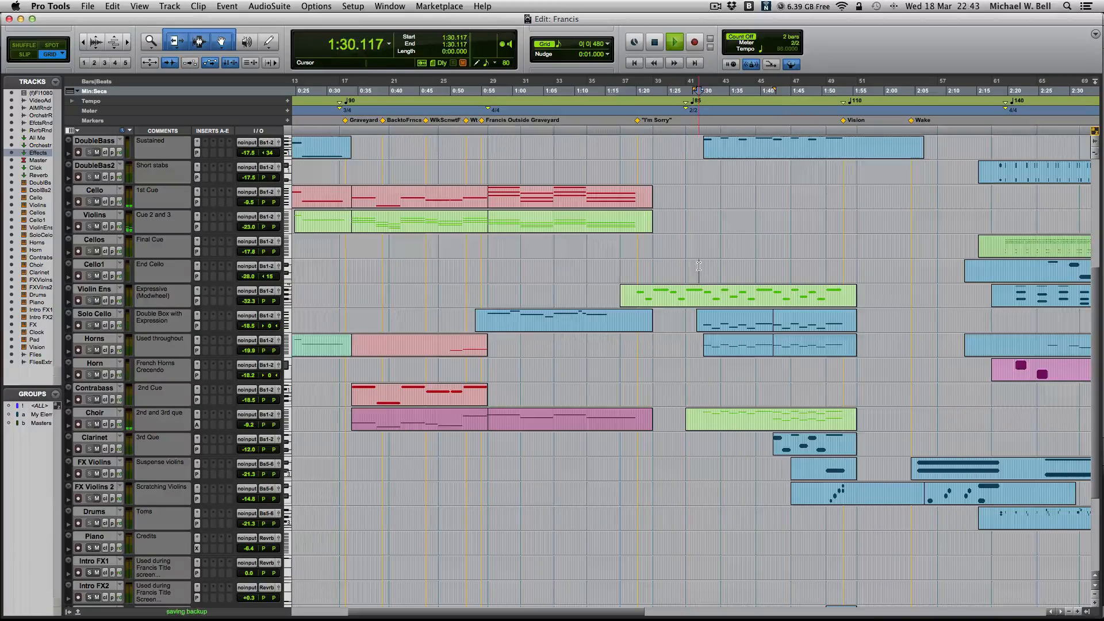
- Look over the instrument channels in the Mix window as far as the Flies tracks and return to the Master channel
key(super+equal)
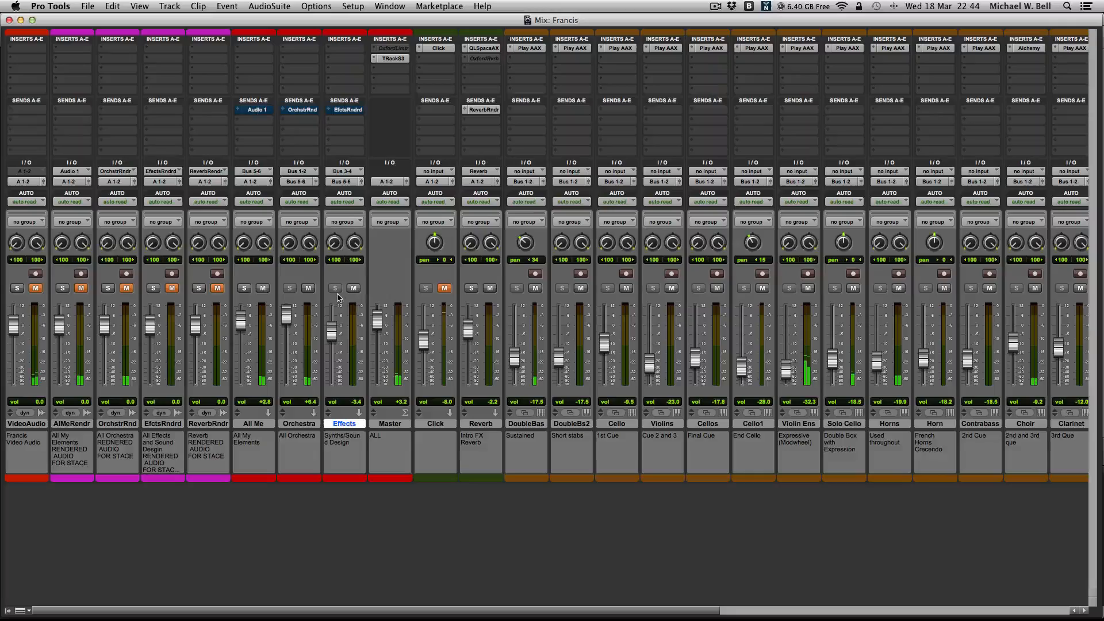
scroll(366, 294, right, 10)
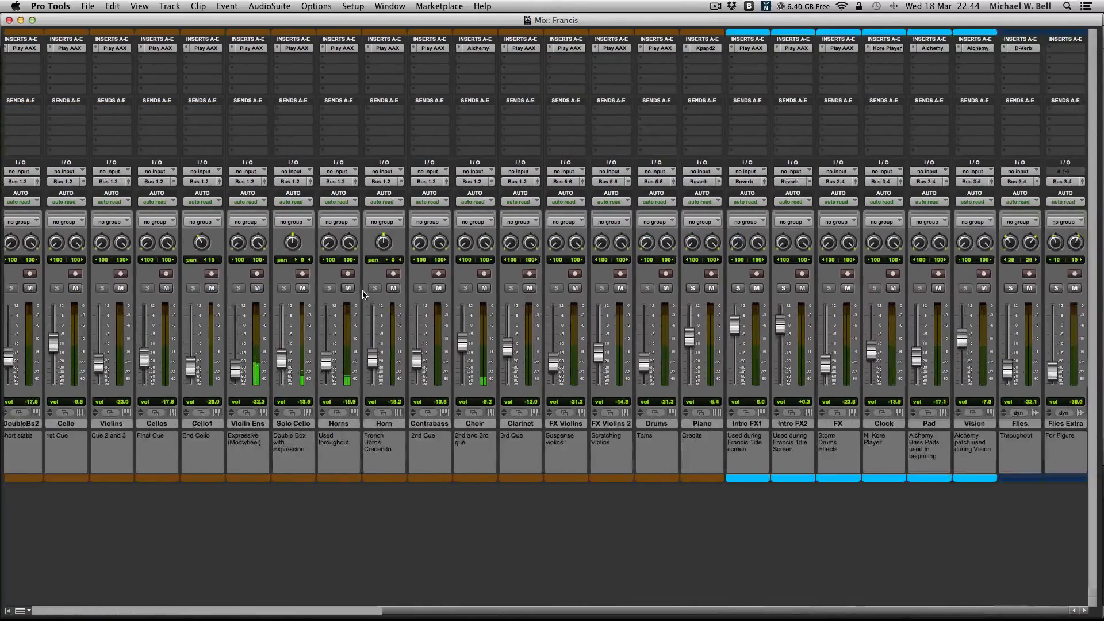
scroll(366, 345, left, 10)
scroll(365, 345, left, 5)
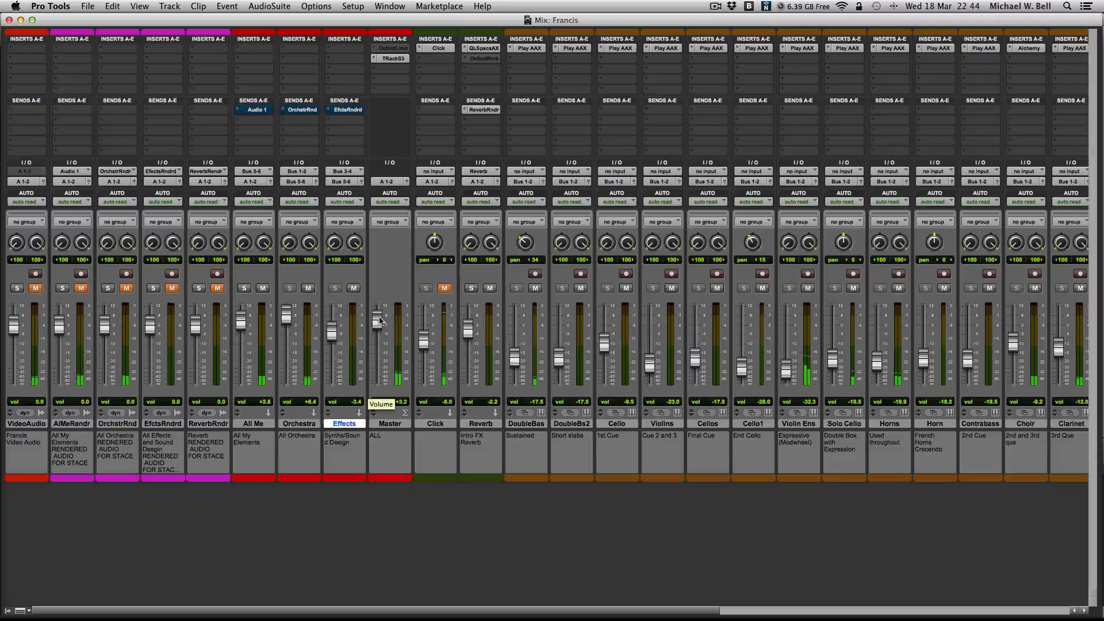
- Open the Play instrument on the Violin Ens channel, examine its articulation and settings, and close it
scroll(846, 52, right, 1)
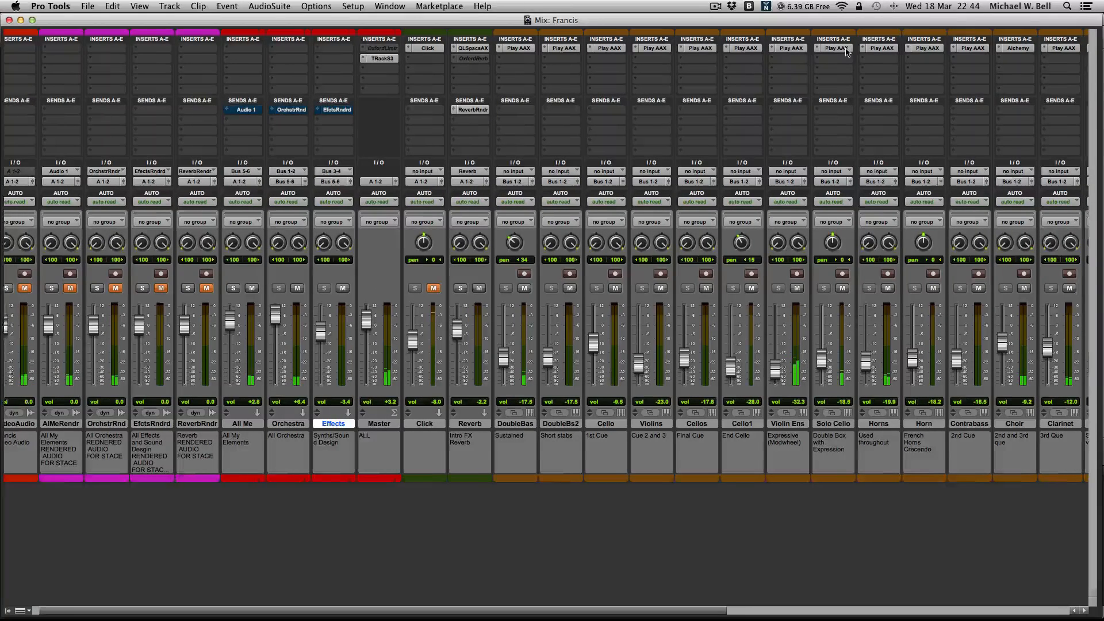
scroll(846, 52, right, 1)
click(785, 48)
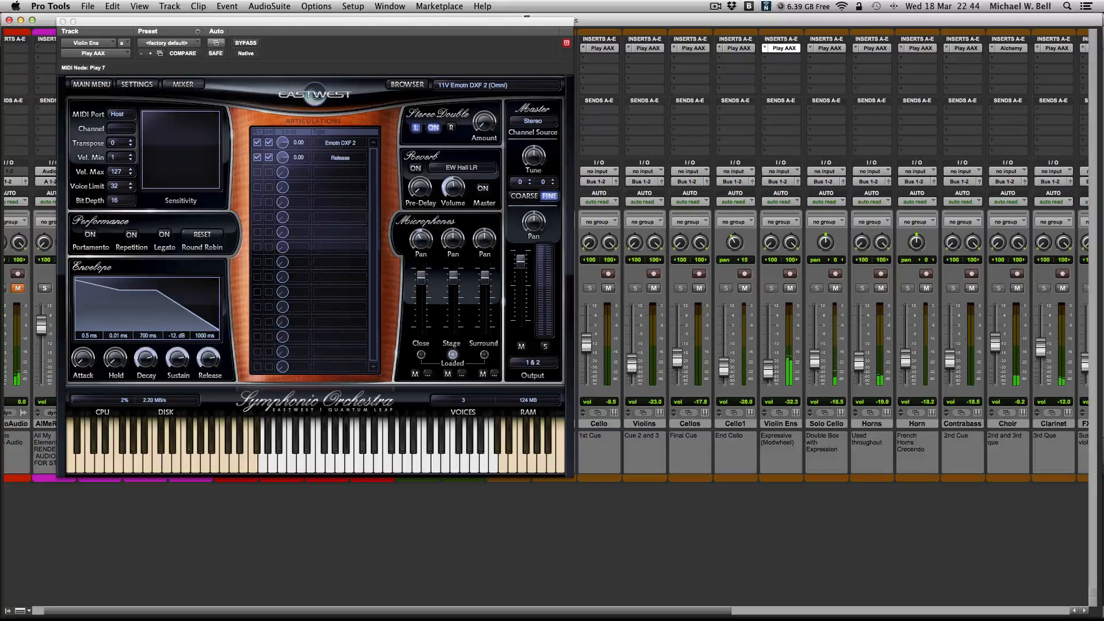
click(63, 22)
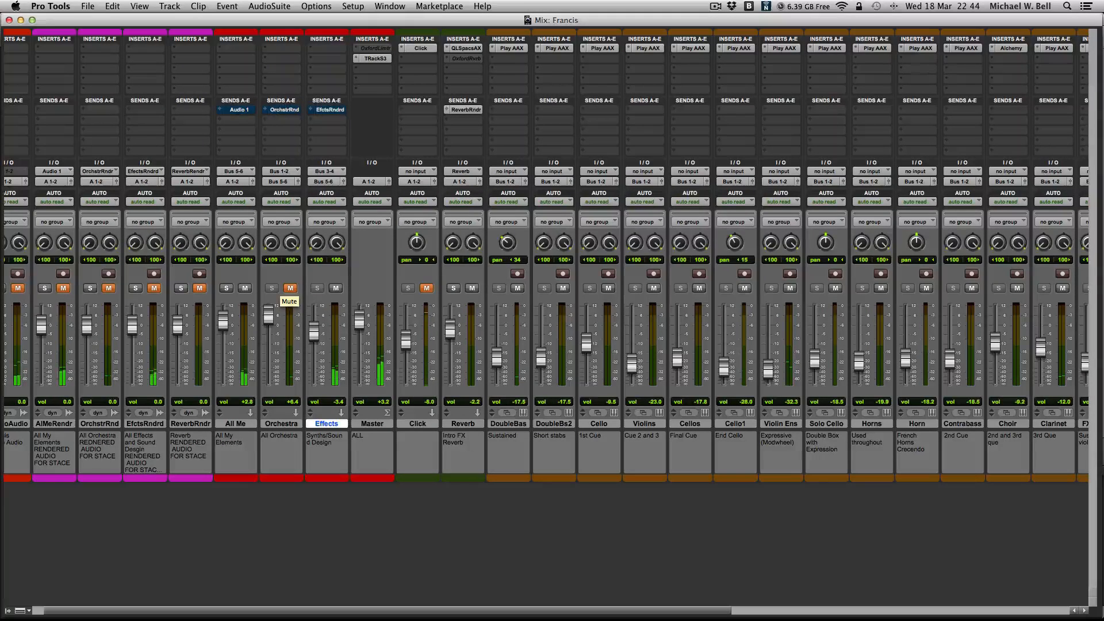
- Open the Video window over the upper mixer, watch the film alongside the channel meters, and close it
key(super+9)
drag(512, 204, 644, 150)
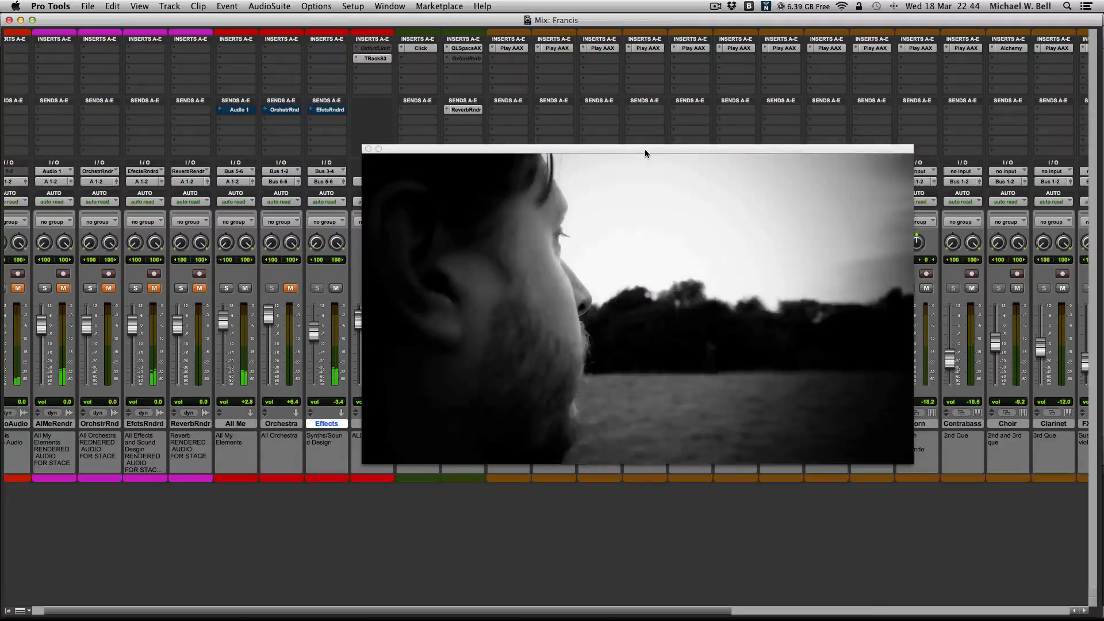
drag(645, 151, 669, 57)
scroll(642, 471, right, 1)
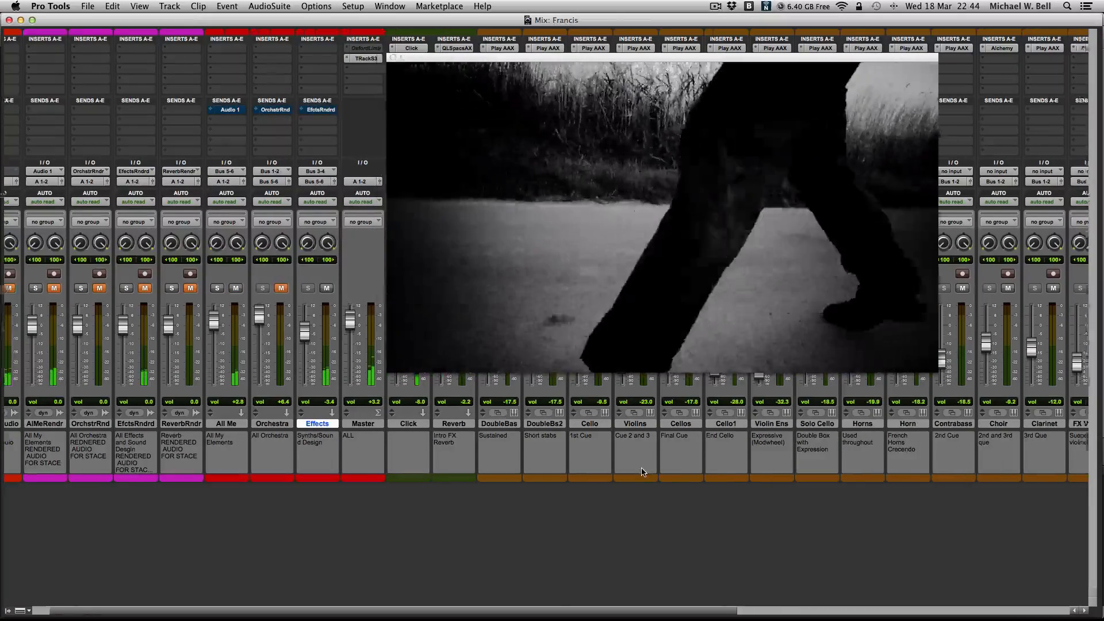
scroll(643, 472, right, 10)
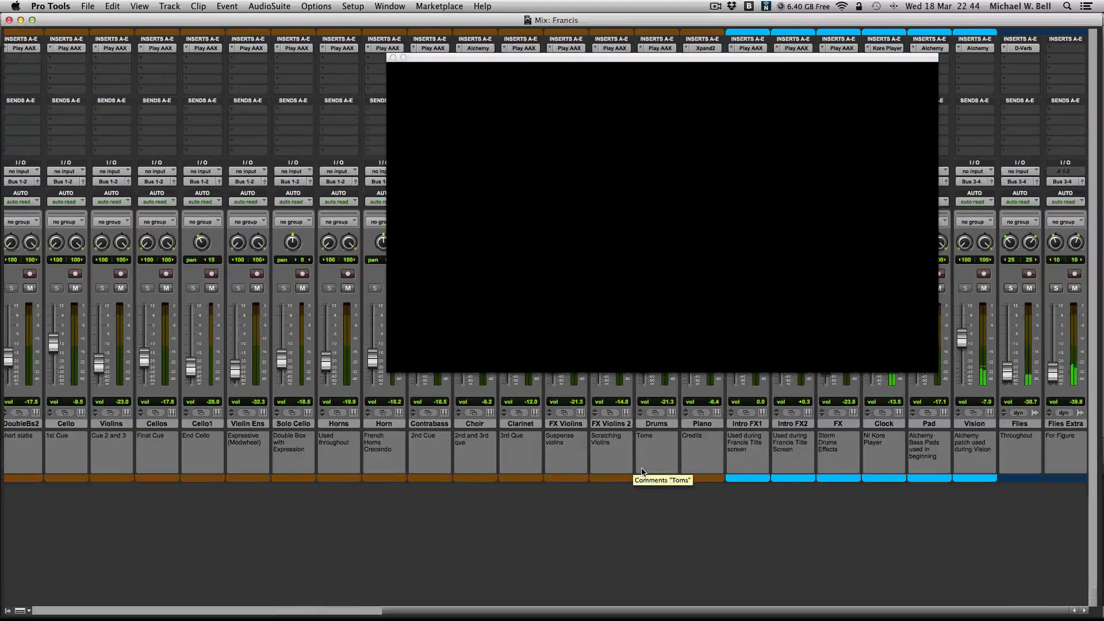
scroll(642, 472, left, 10)
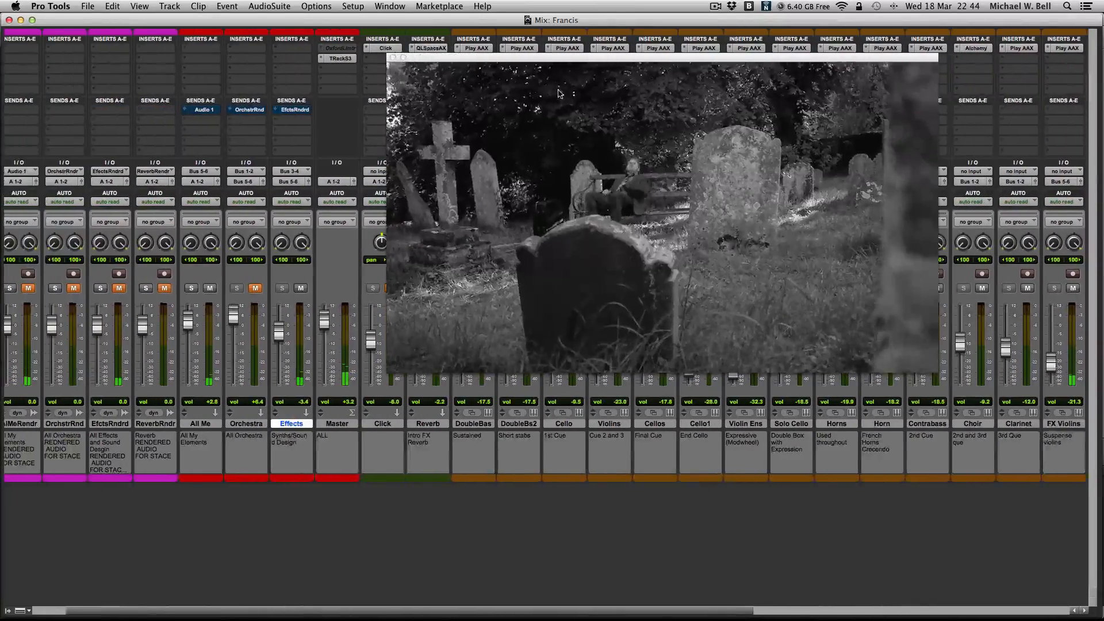
click(393, 58)
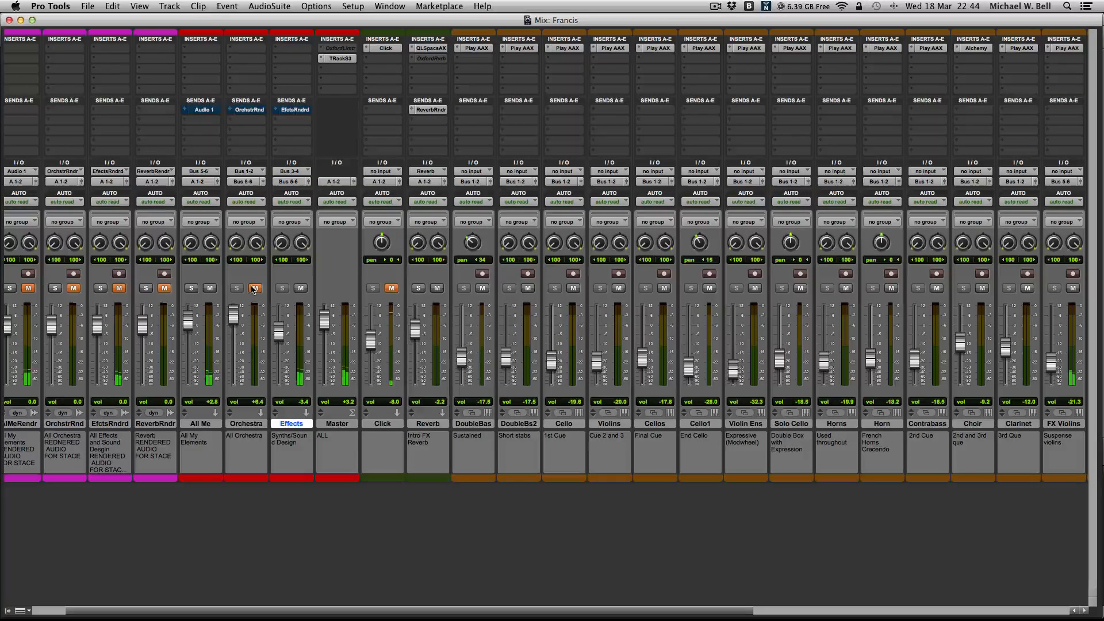
- Toggle the Orchestra mute while the final cue plays, ending with the orchestra muted
click(256, 289)
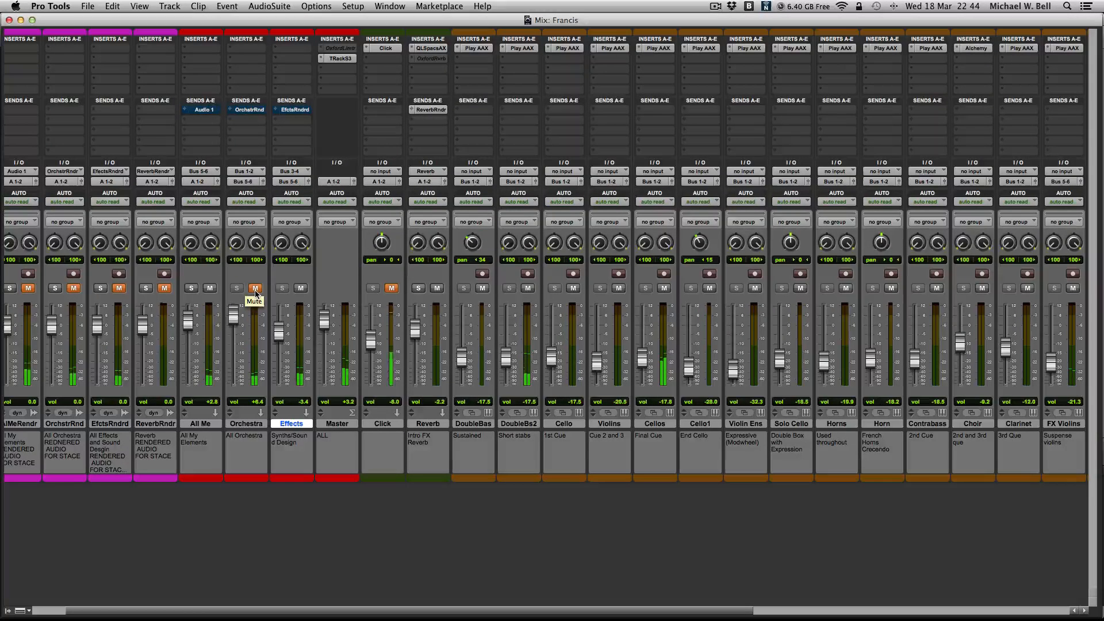
click(255, 291)
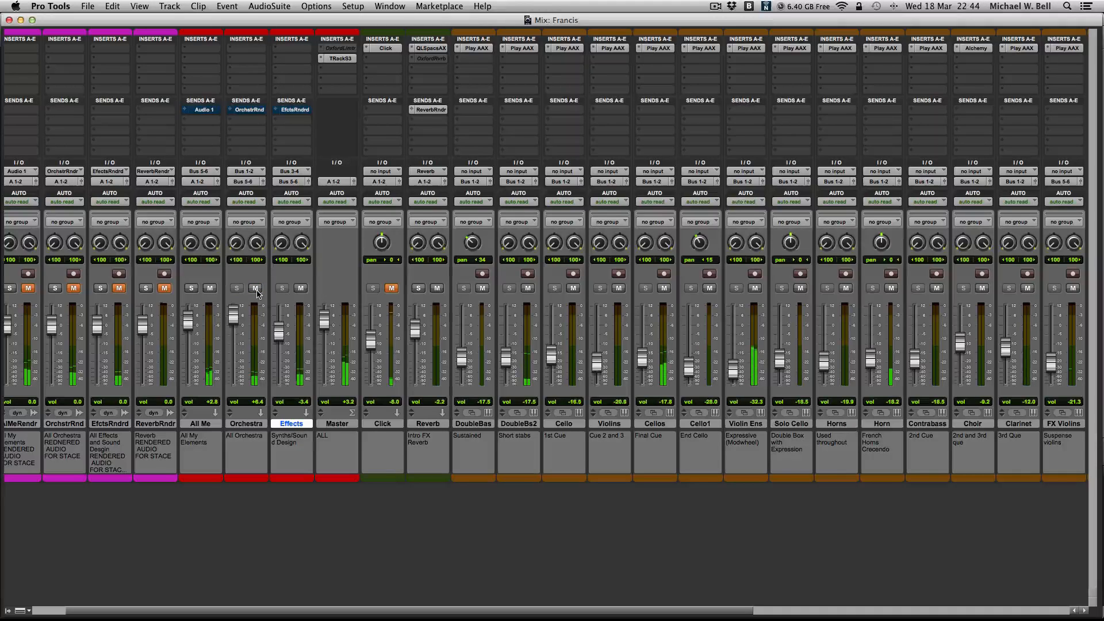
click(256, 291)
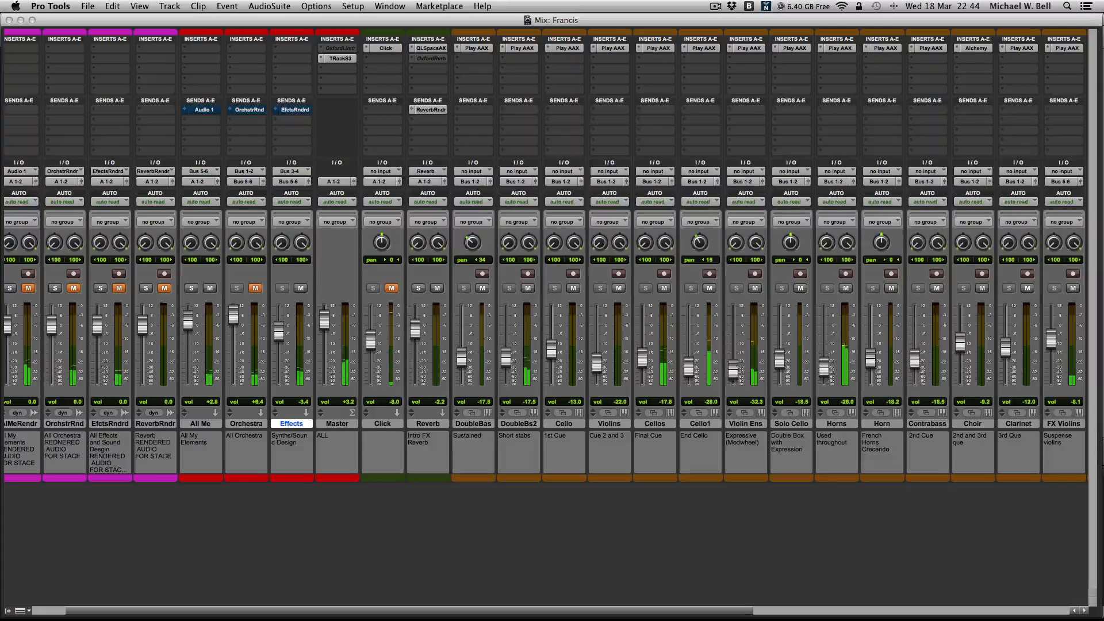
- Watch the closing scene in the Video window over the mixer, close the video, and return to the Edit window
drag(1103, 112, 693, 92)
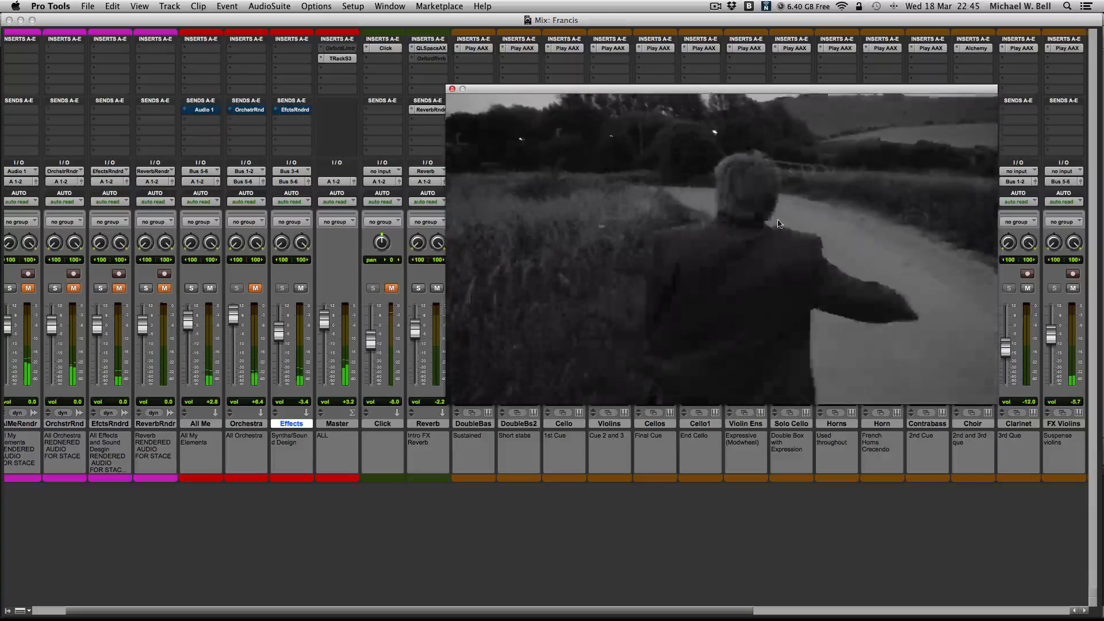
click(452, 89)
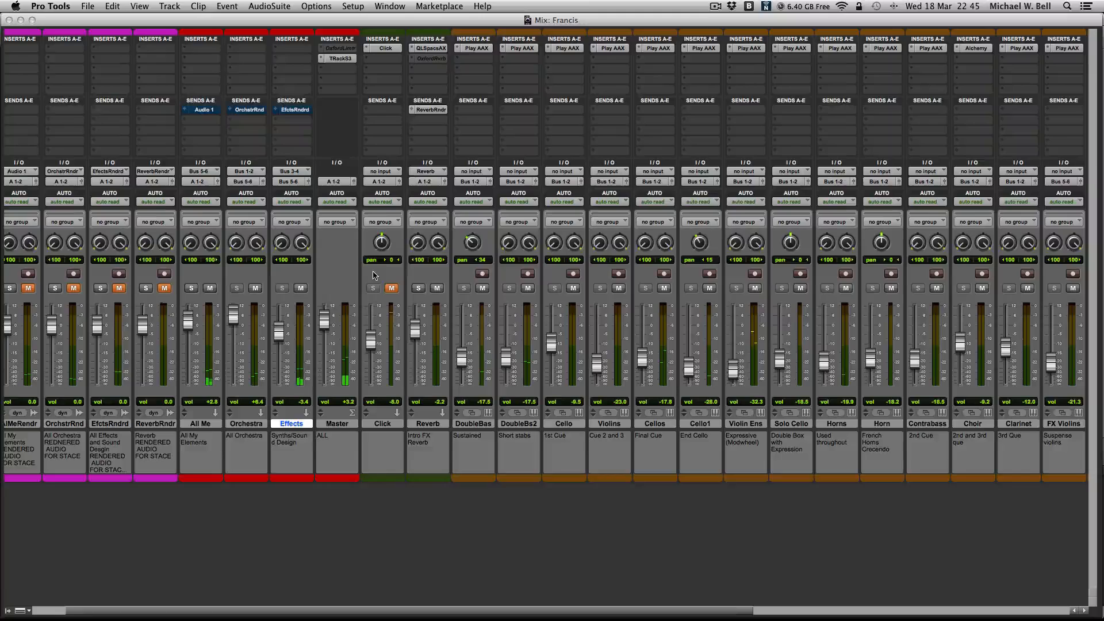
scroll(353, 280, left, 2)
key(super+equal)
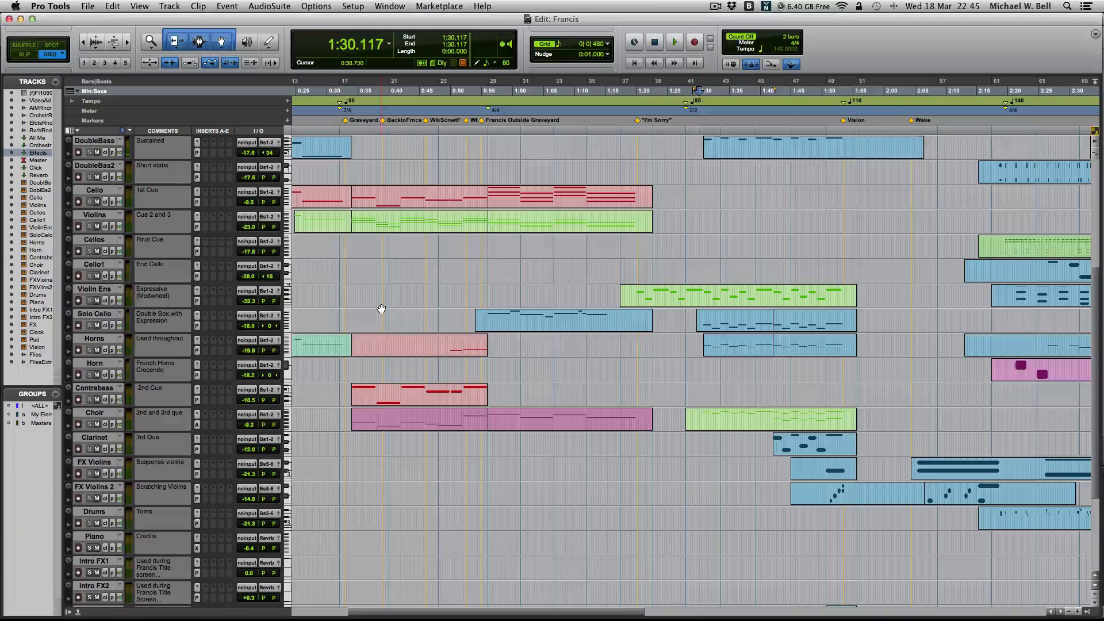
- Place the edit cursor at 1:11.000 and look over the arrangement from the video track and timeline start down to the Flies Extra track
click(565, 265)
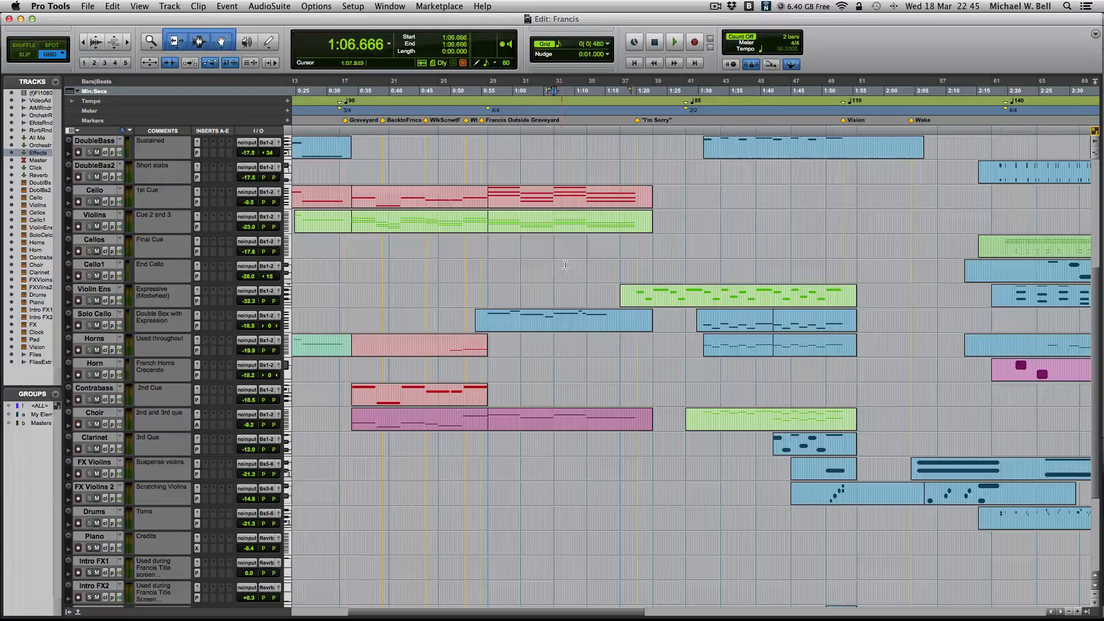
click(580, 264)
scroll(584, 264, right, 1)
scroll(584, 263, left, 3)
scroll(583, 263, up, 9)
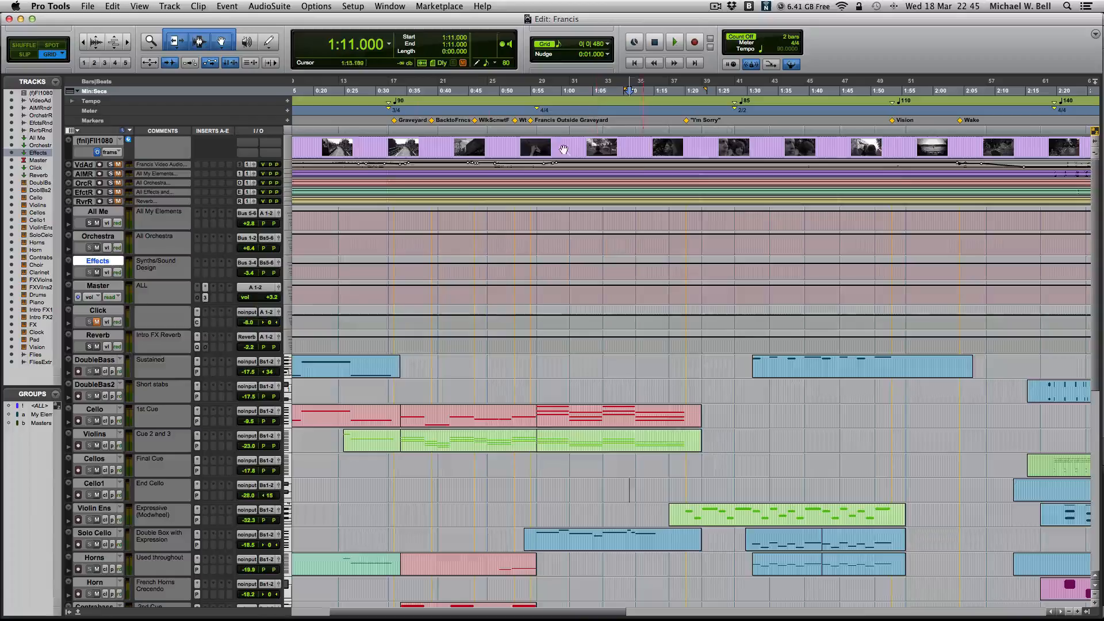
scroll(622, 339, down, 4)
scroll(621, 339, left, 3)
scroll(729, 347, down, 2)
scroll(729, 347, up, 1)
scroll(540, 352, right, 4)
scroll(540, 352, up, 5)
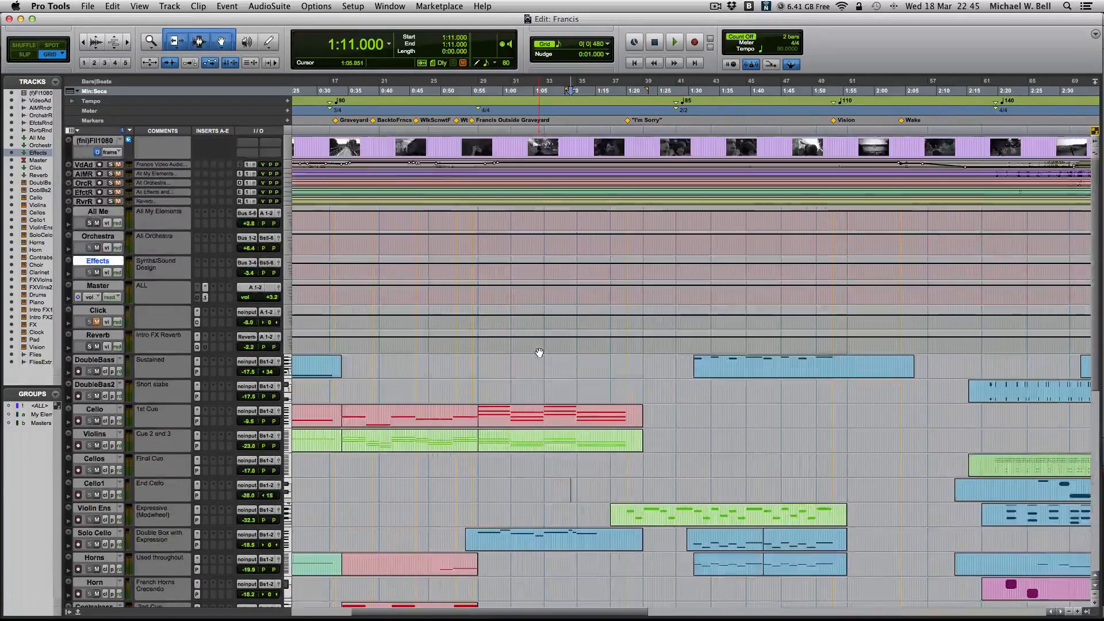
scroll(539, 353, left, 4)
scroll(539, 353, left, 1)
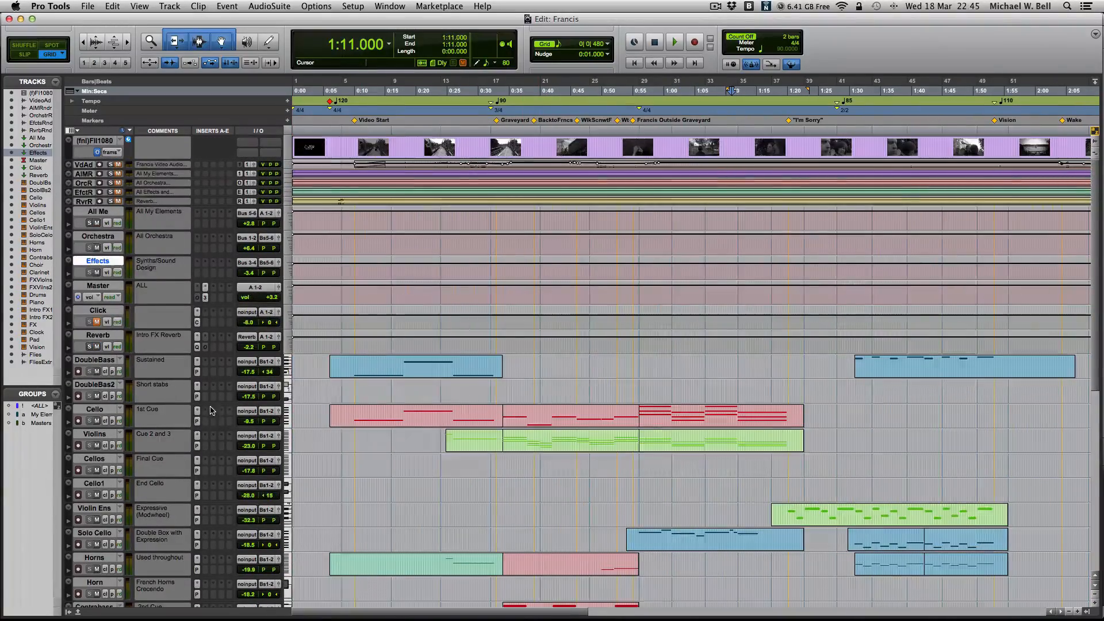
scroll(201, 420, down, 3)
scroll(199, 424, down, 4)
scroll(198, 423, down, 2)
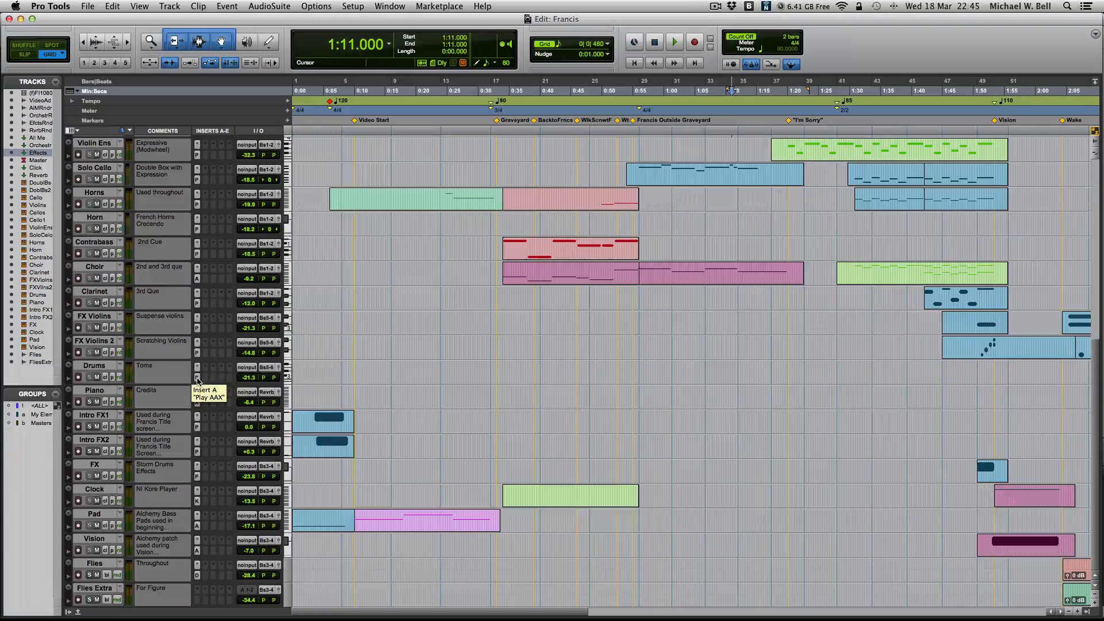
- Show the Mix window and examine the channel strips from VideoAudio through the orchestral and effects channels to Flies Extra
key(super+equal)
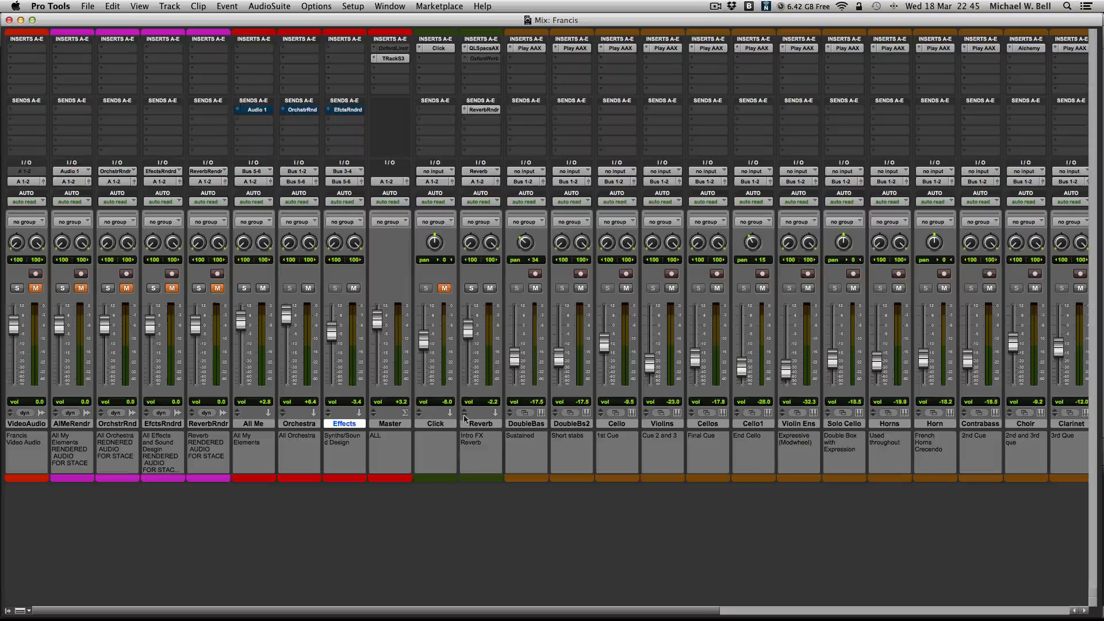
scroll(589, 440, right, 10)
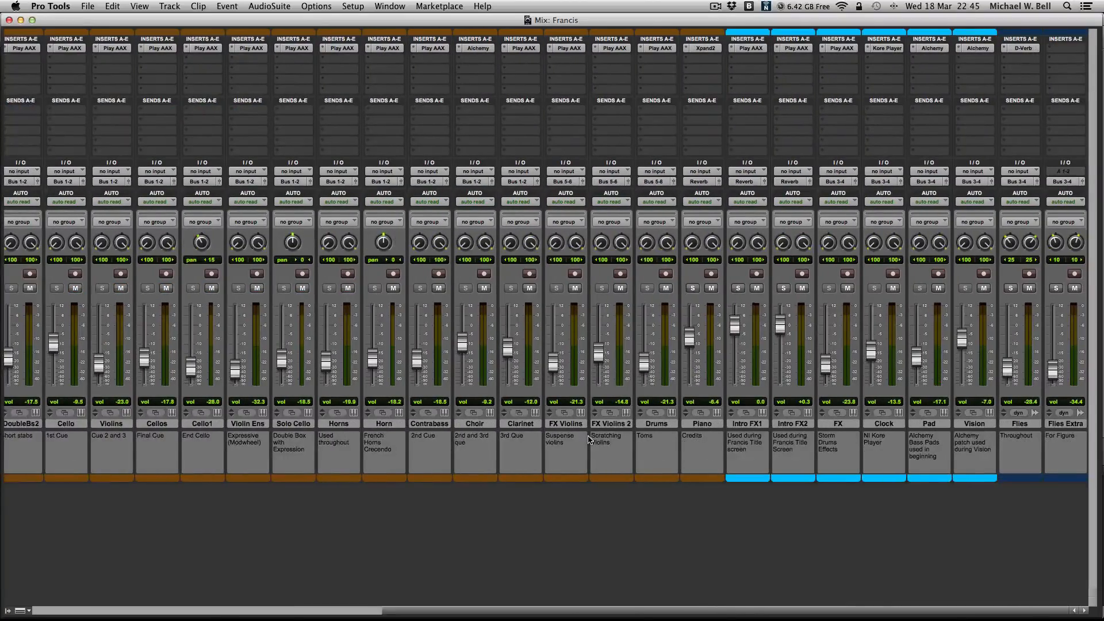
scroll(589, 440, left, 8)
scroll(589, 439, right, 10)
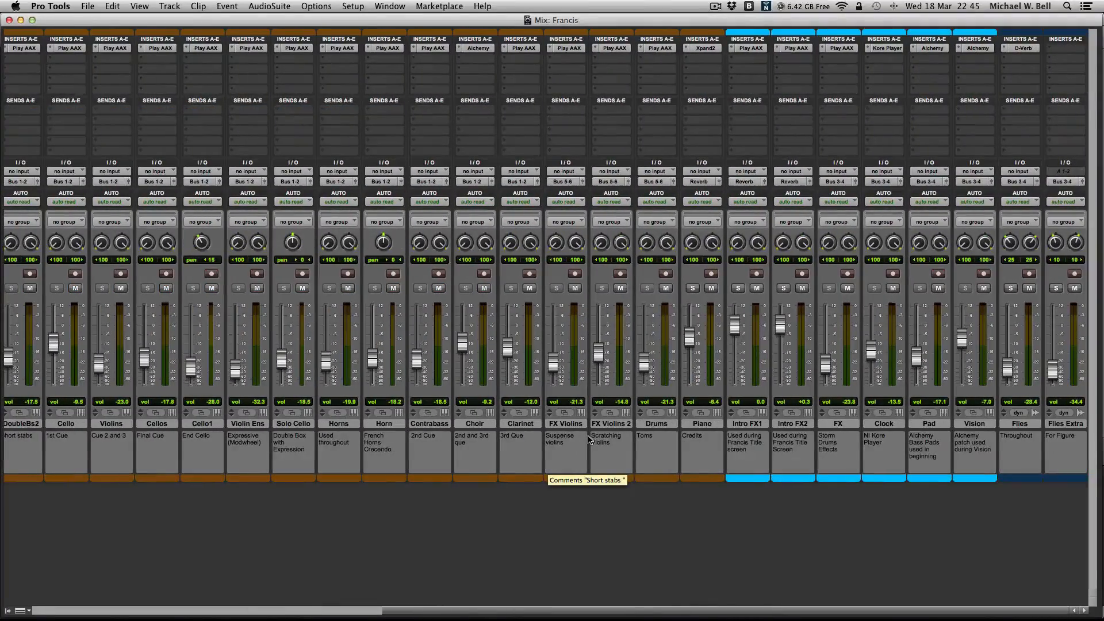
scroll(548, 443, left, 10)
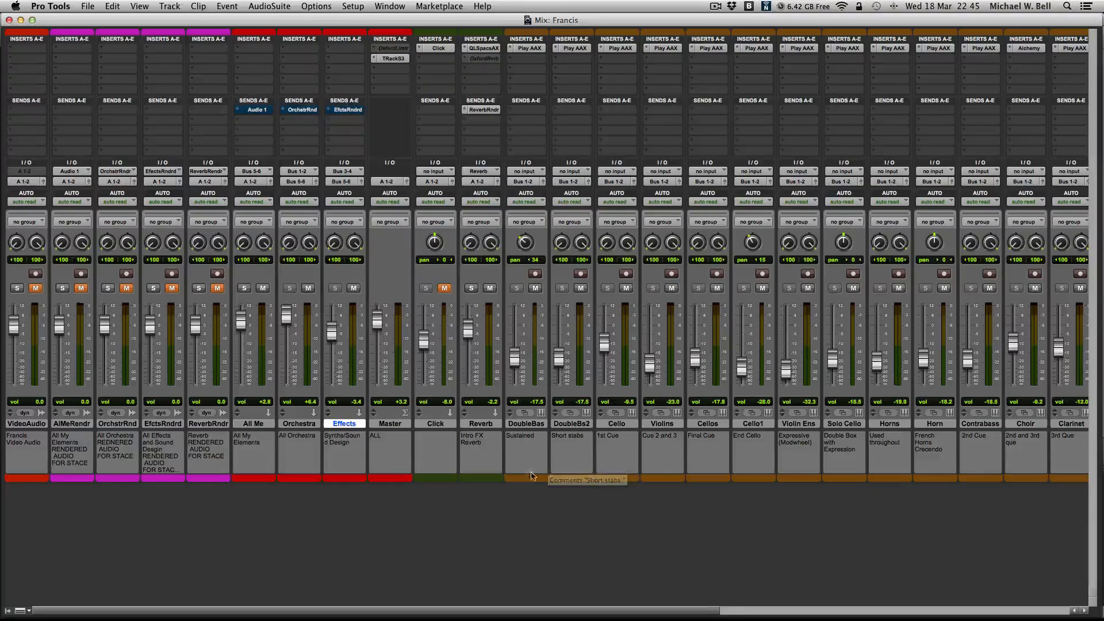
scroll(534, 458, right, 10)
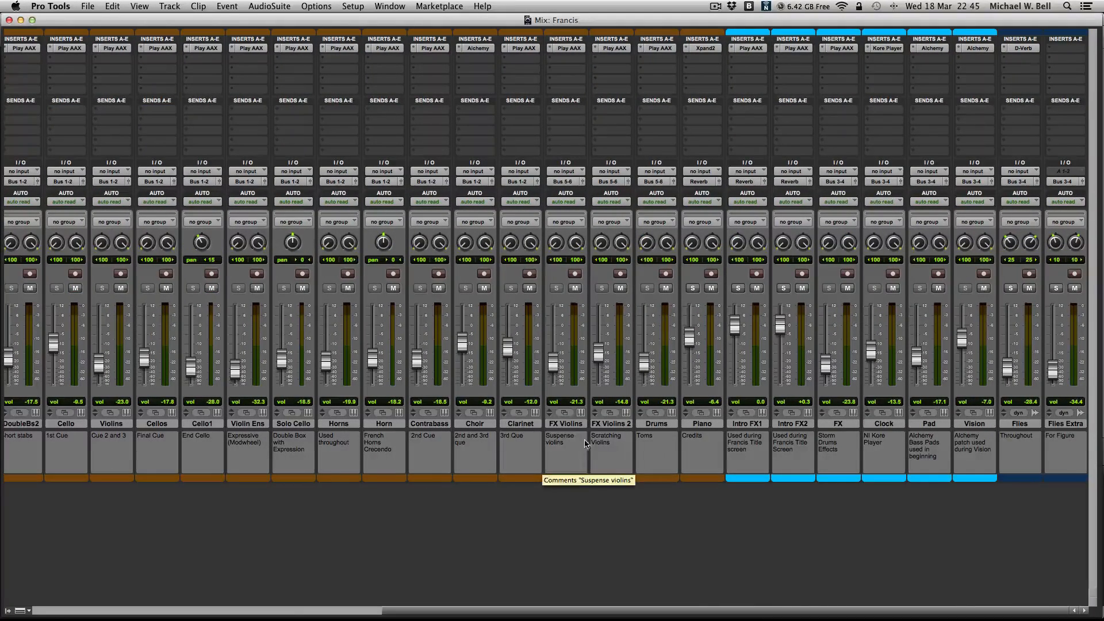
scroll(585, 443, left, 3)
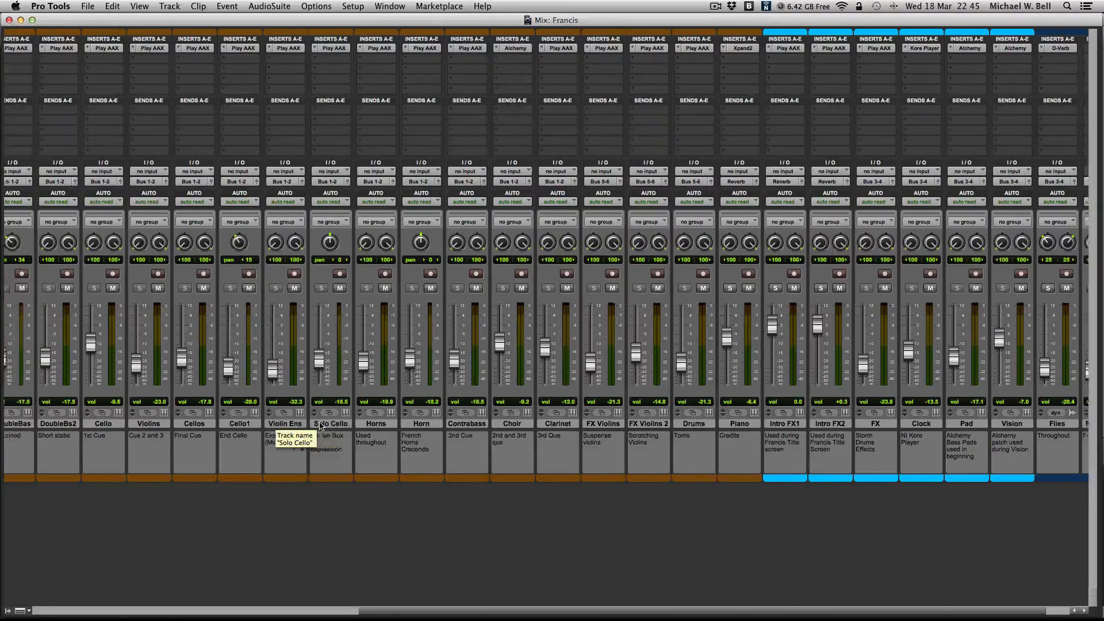
scroll(320, 426, left, 1)
scroll(301, 424, left, 10)
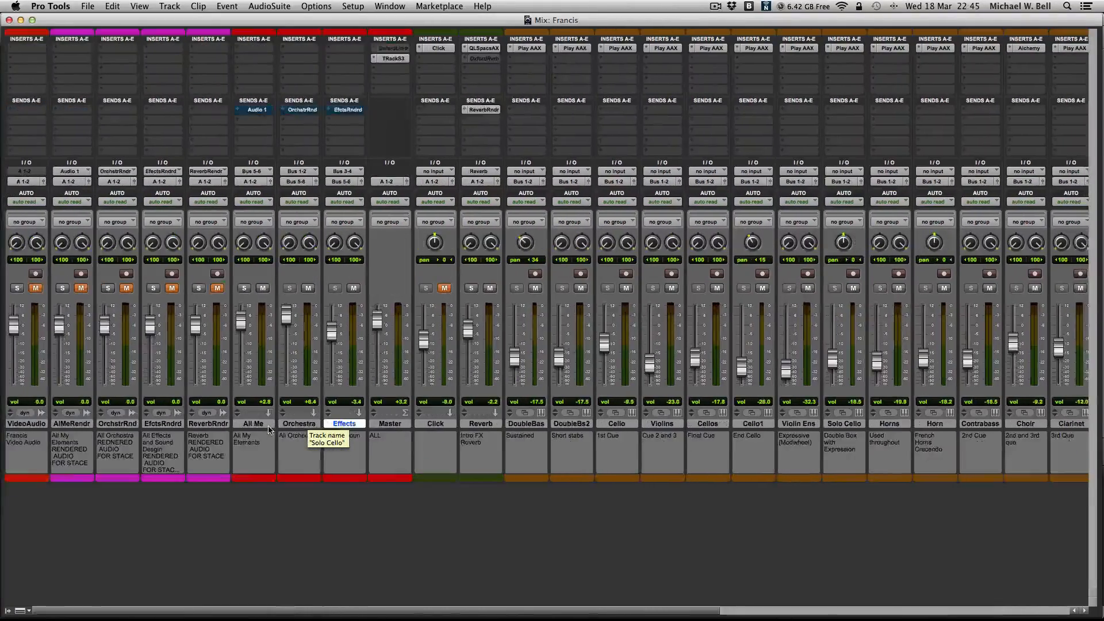
scroll(270, 428, right, 1)
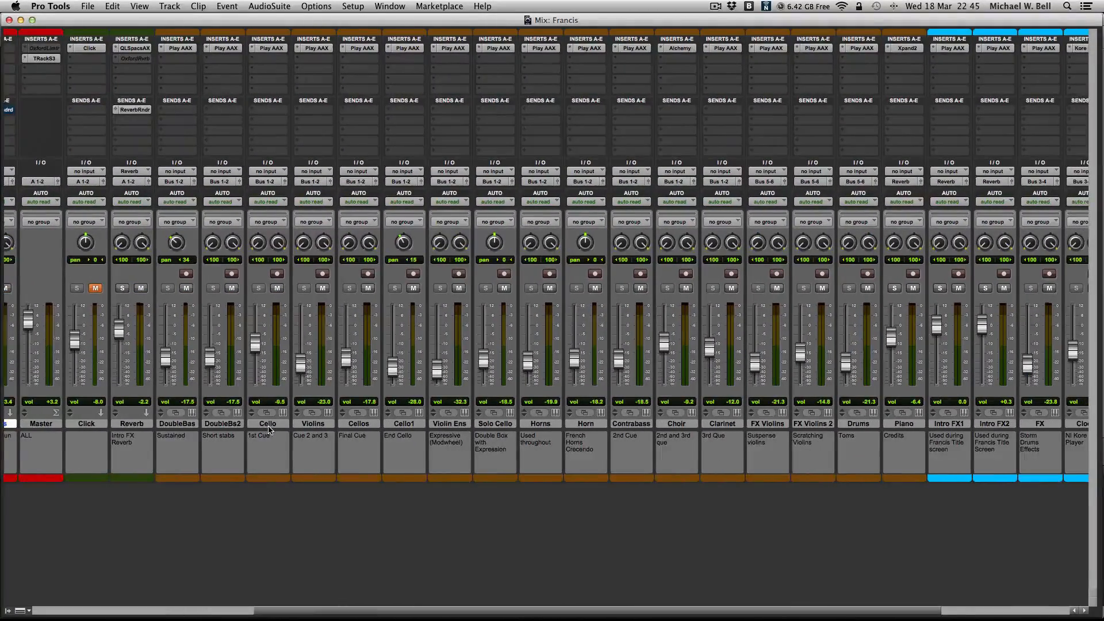
scroll(268, 428, right, 10)
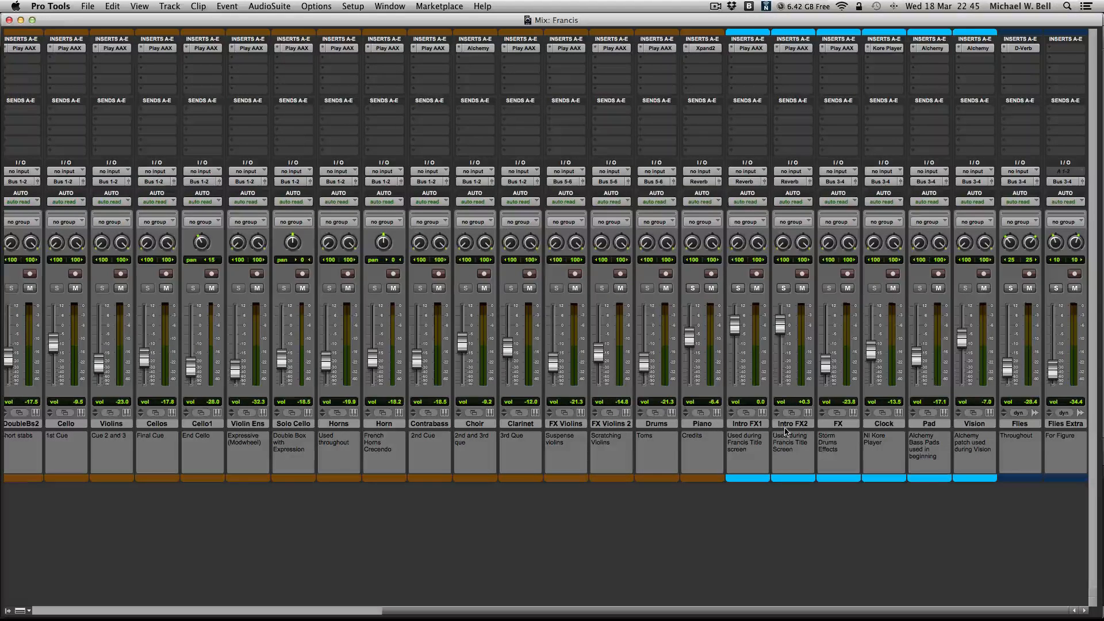
- Highlight the Intro FX2, Intro FX1 and FX channels in turn, and return to the Edit window
click(787, 425)
click(763, 425)
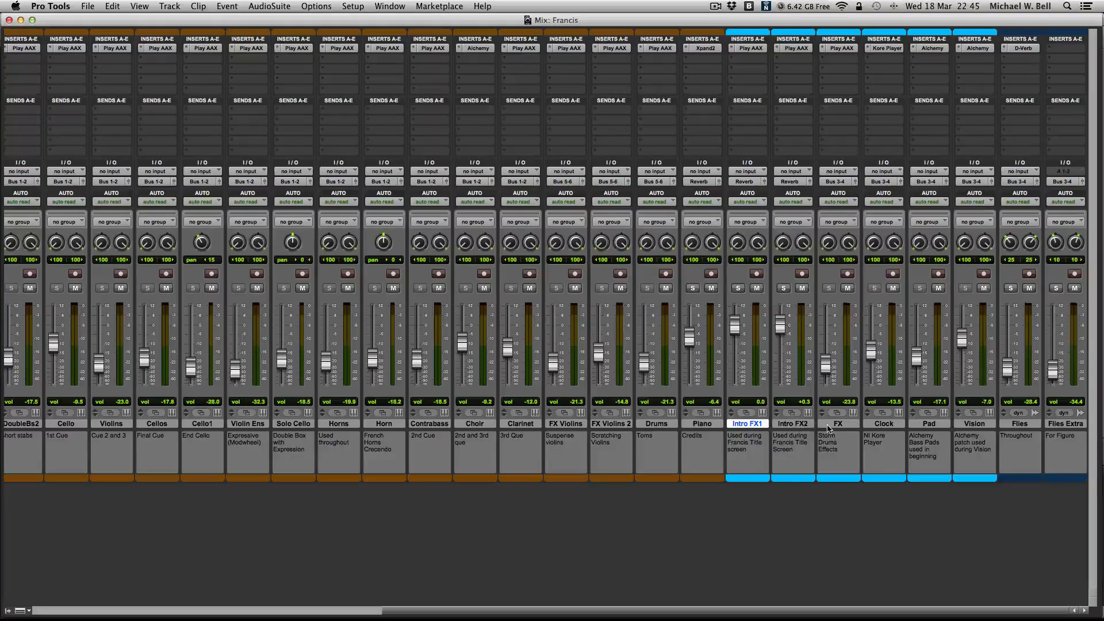
click(828, 426)
key(super+equal)
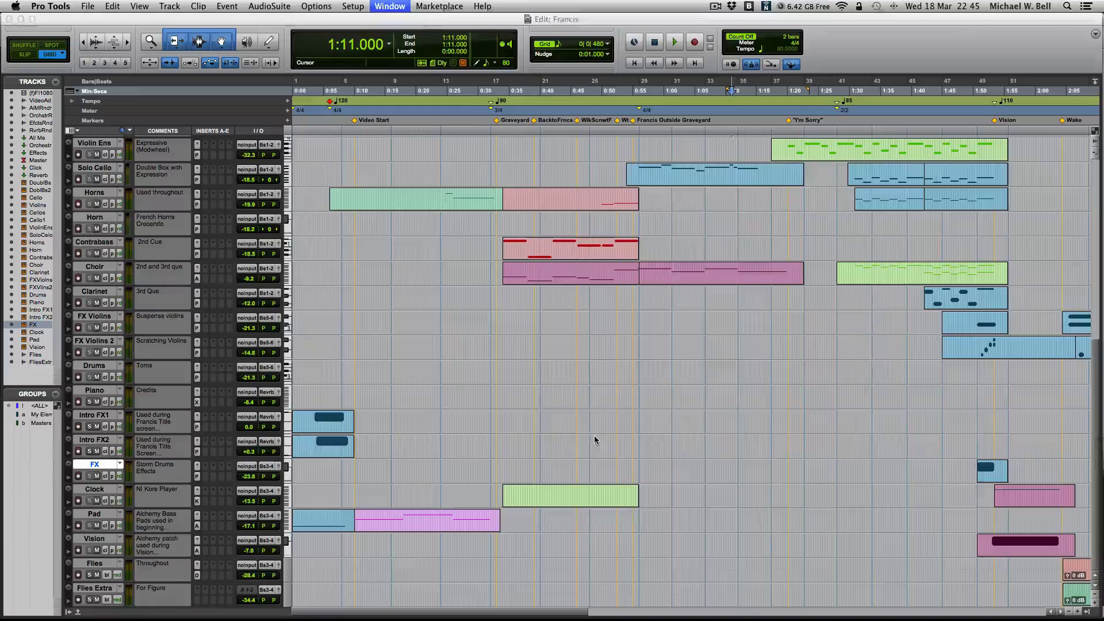
- Highlight the first-cue clips on the DoubleBass and Cello tracks, and deselect them by placing the edit cursor at 0:22.250
scroll(369, 260, up, 9)
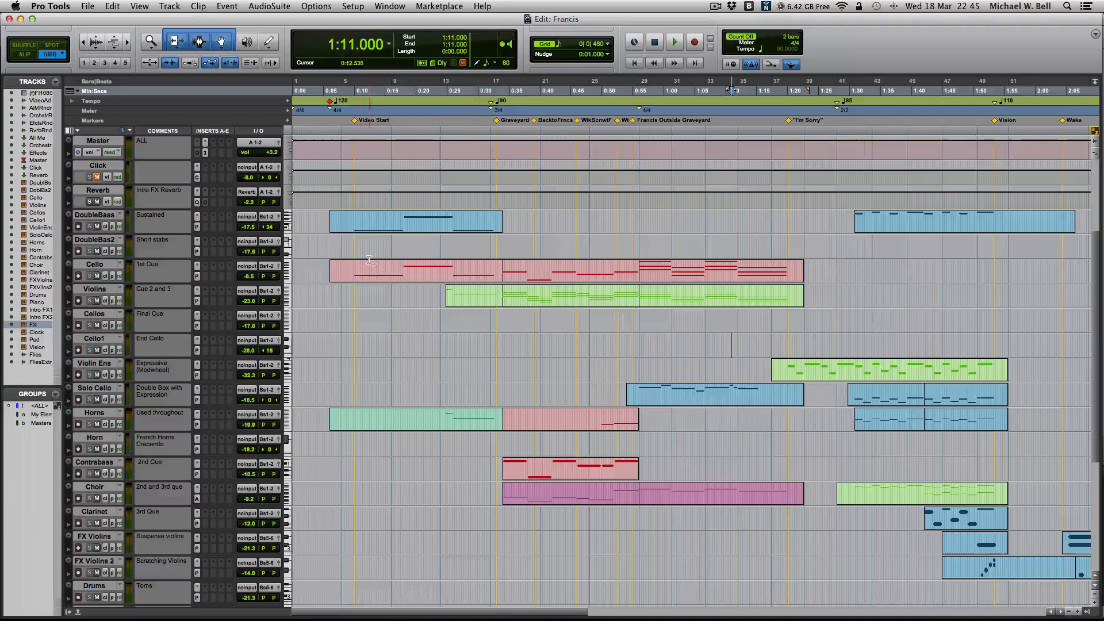
scroll(369, 260, up, 6)
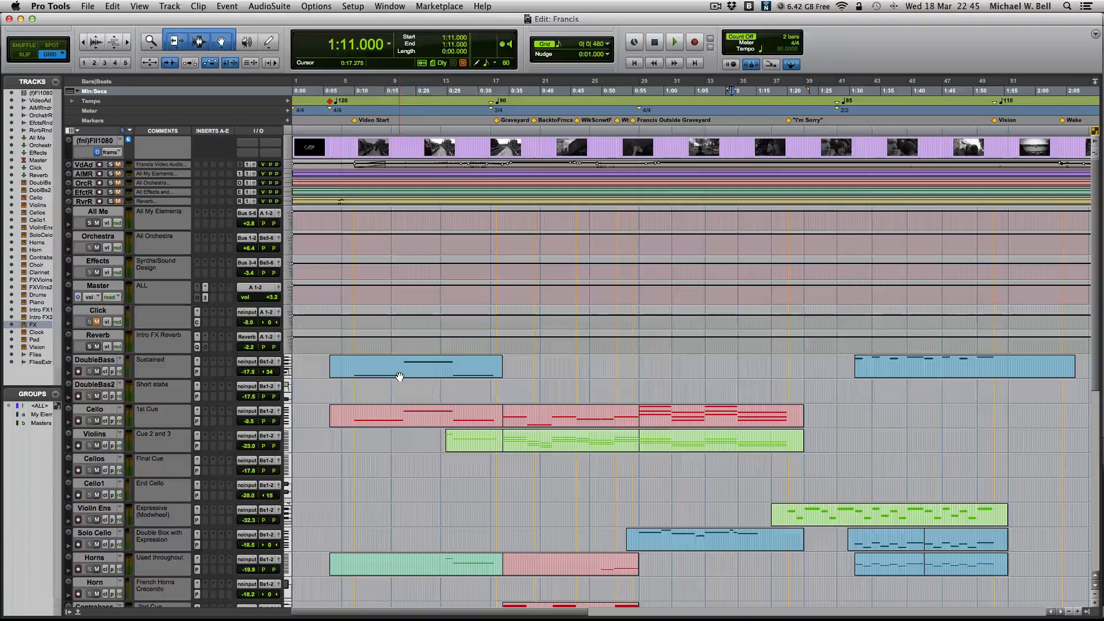
click(400, 376)
shift+click(431, 418)
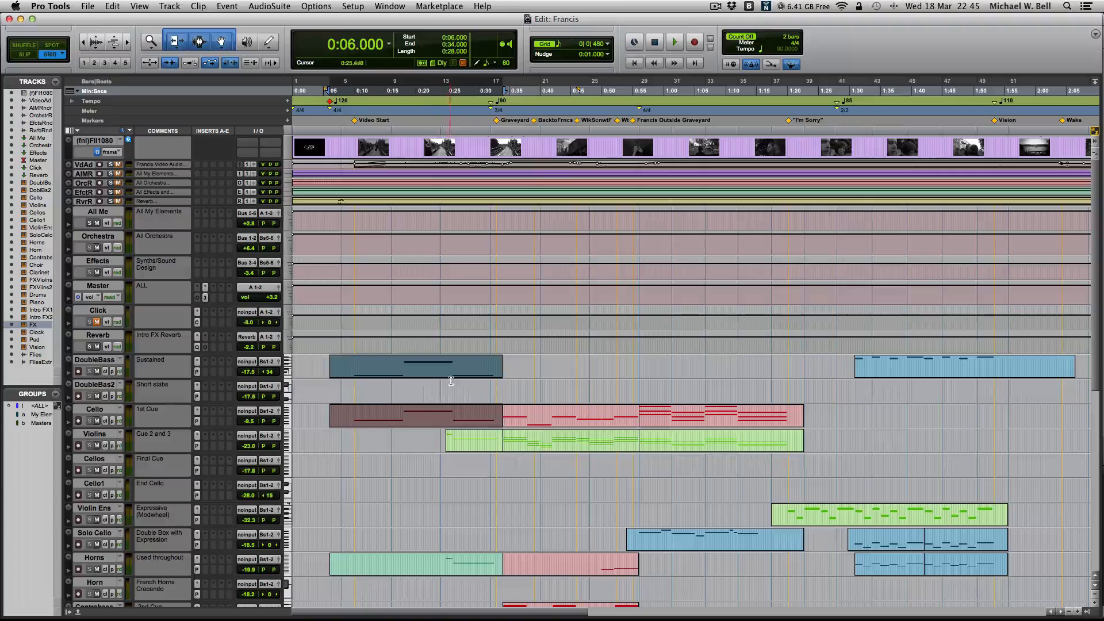
click(450, 380)
click(431, 372)
shift+click(417, 422)
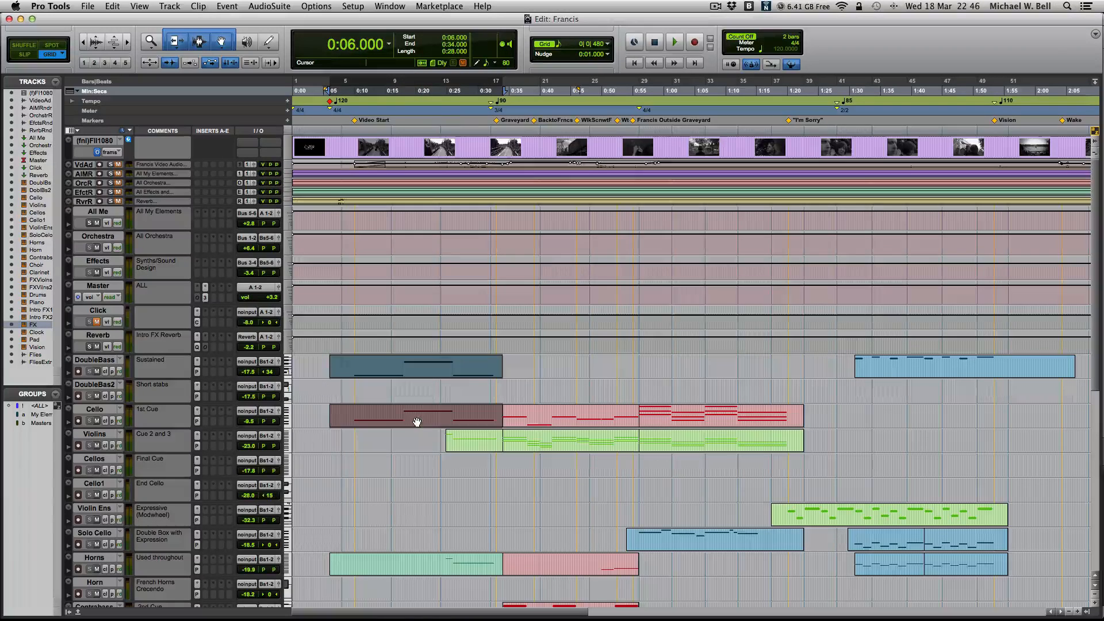
click(451, 379)
click(447, 373)
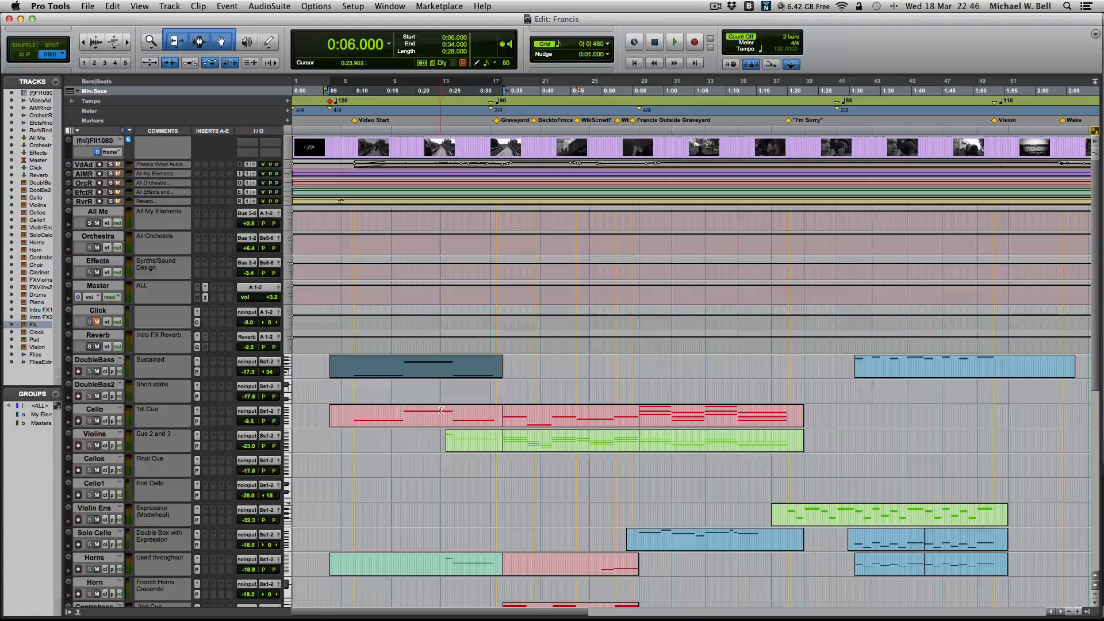
click(430, 441)
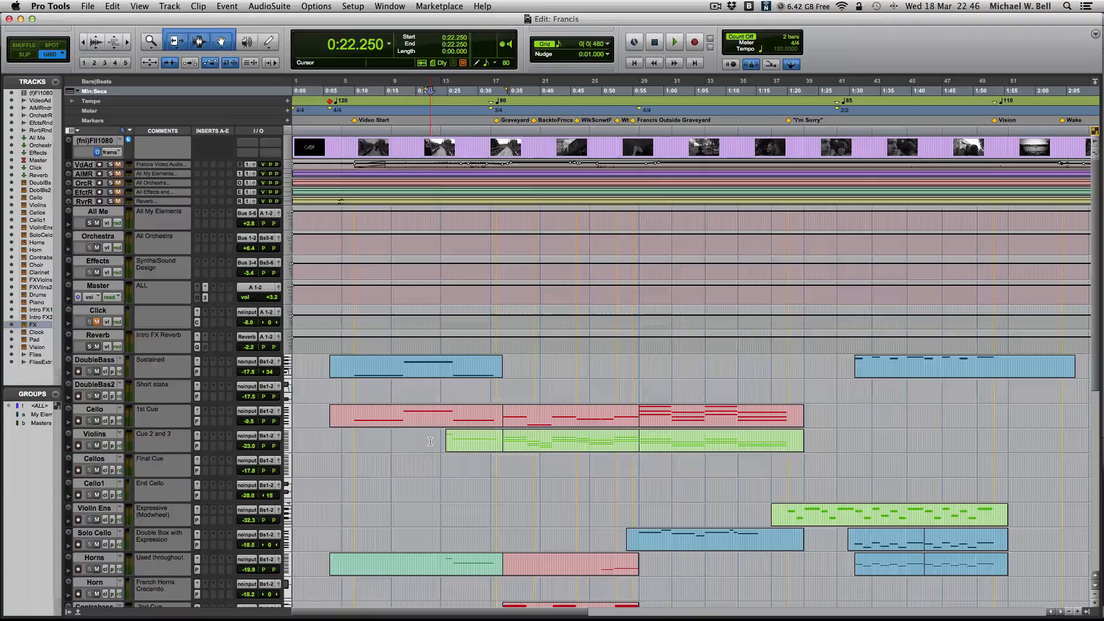
- Look over the tracks used in the second cue and place the edit cursor at its start, 0:33.000
scroll(430, 442, right, 3)
scroll(430, 442, left, 3)
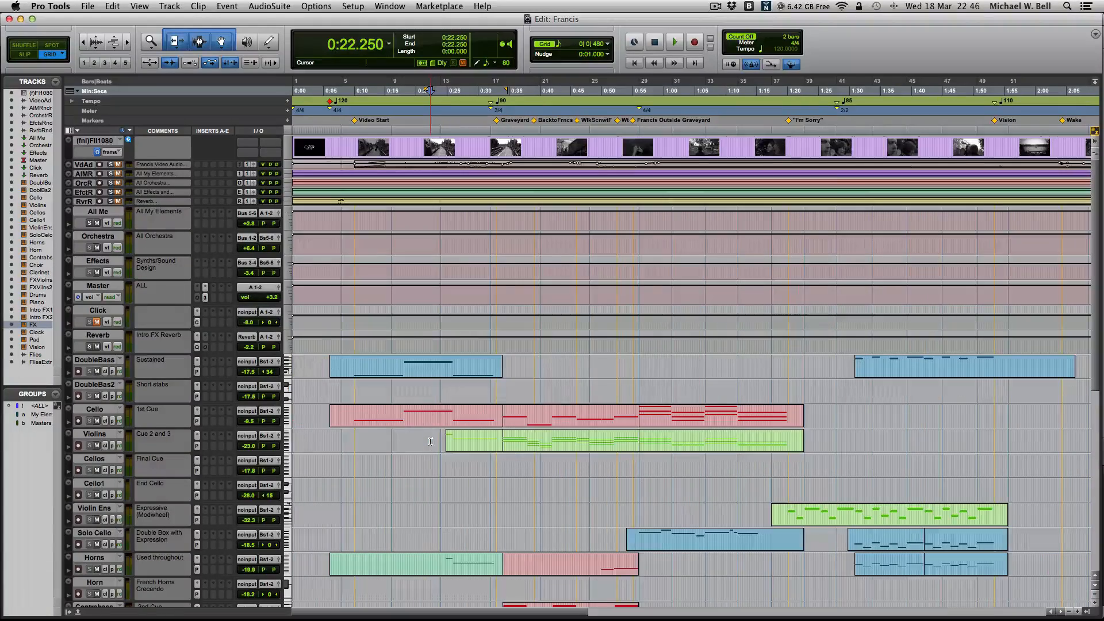
scroll(430, 442, down, 6)
scroll(483, 305, down, 6)
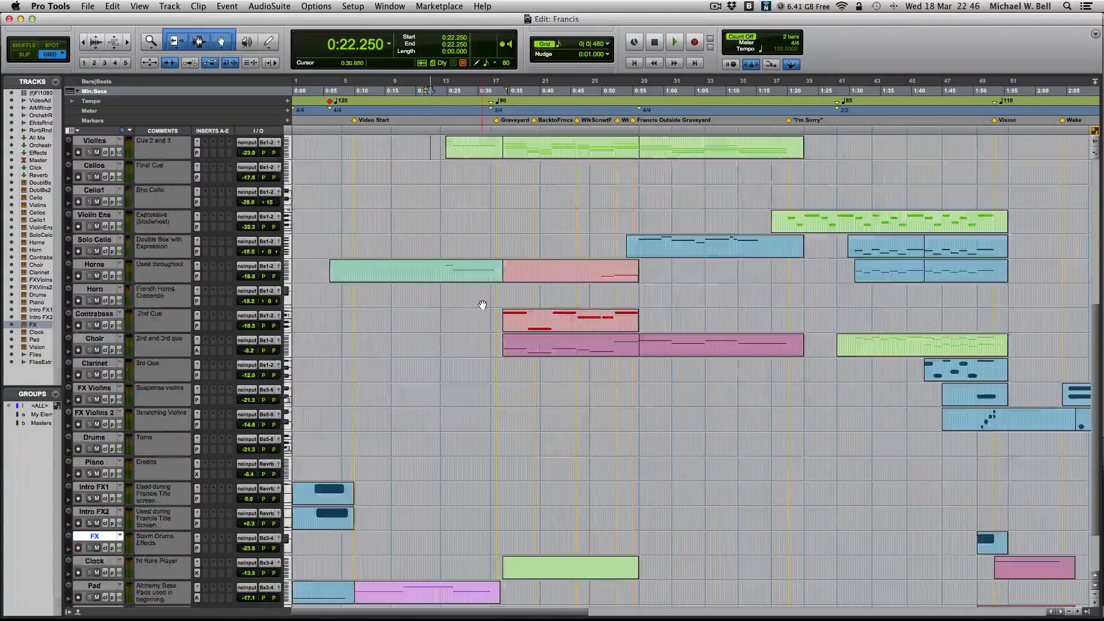
scroll(483, 305, up, 5)
scroll(483, 305, down, 4)
scroll(500, 290, up, 6)
scroll(501, 290, up, 3)
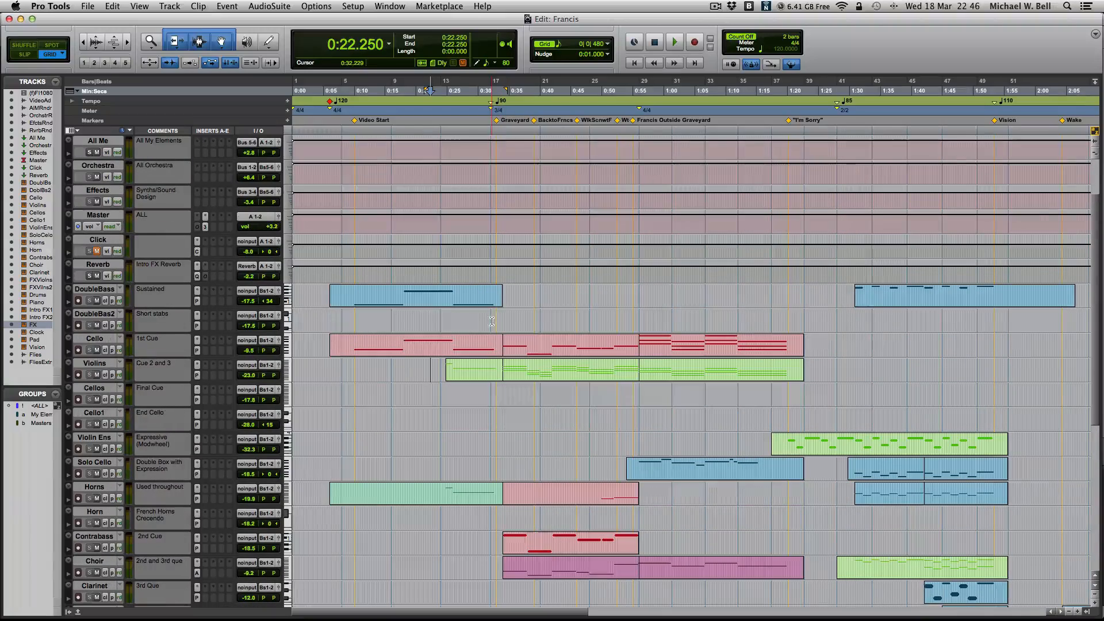
click(497, 321)
scroll(496, 321, up, 1)
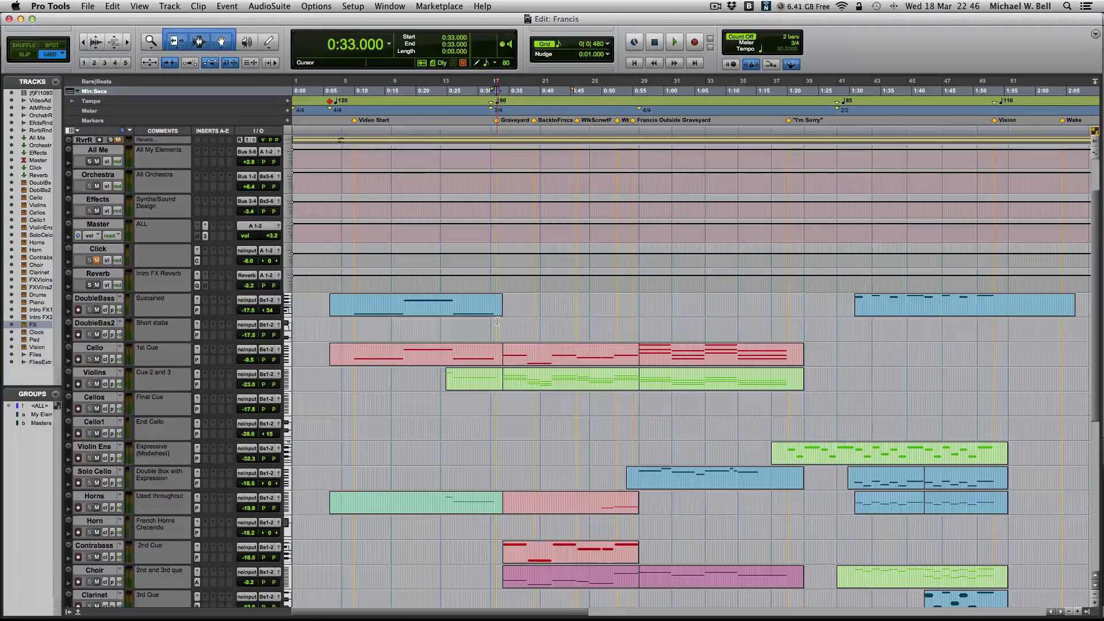
- In the Mix window, select the Clock channel, open its Kore Player instrument and move the plug-in window clear of the upper edge
key(super+equal)
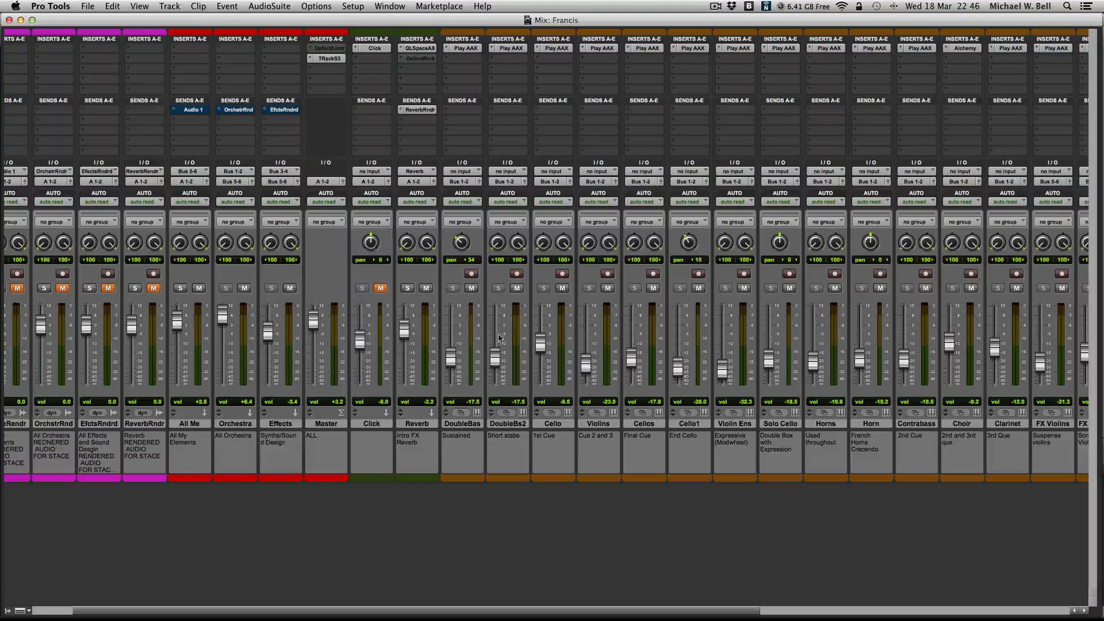
scroll(603, 401, right, 5)
scroll(603, 400, right, 4)
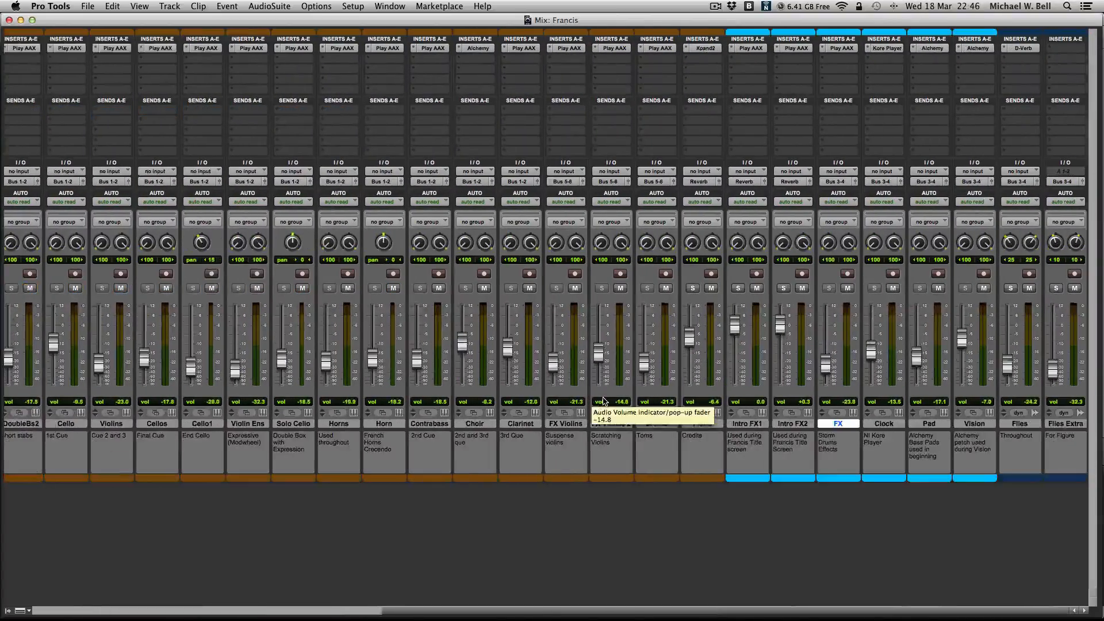
click(891, 423)
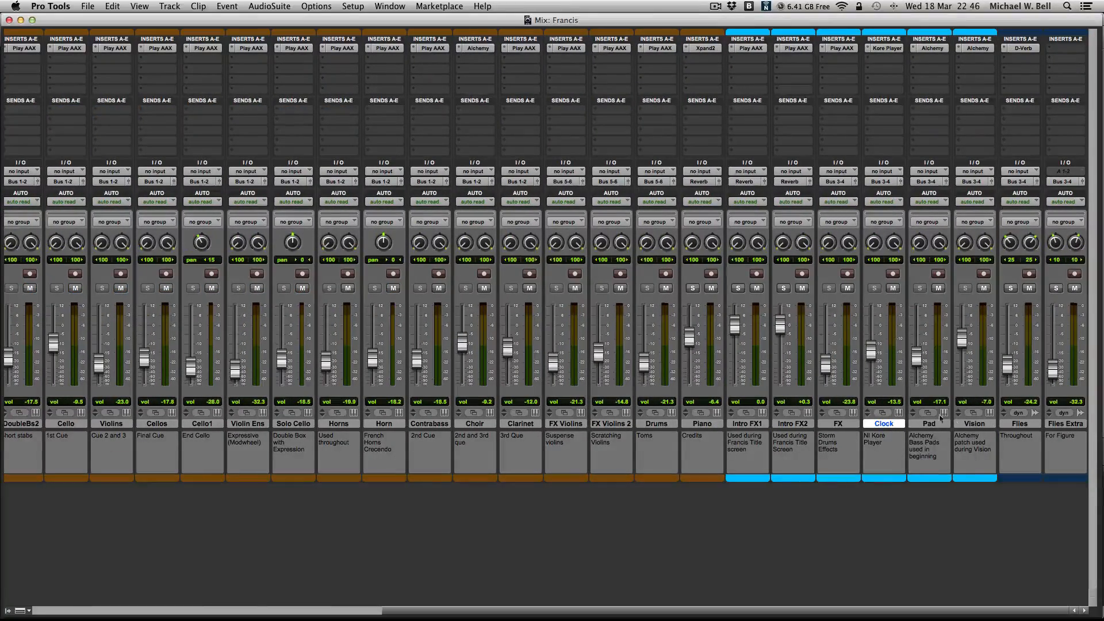
click(886, 48)
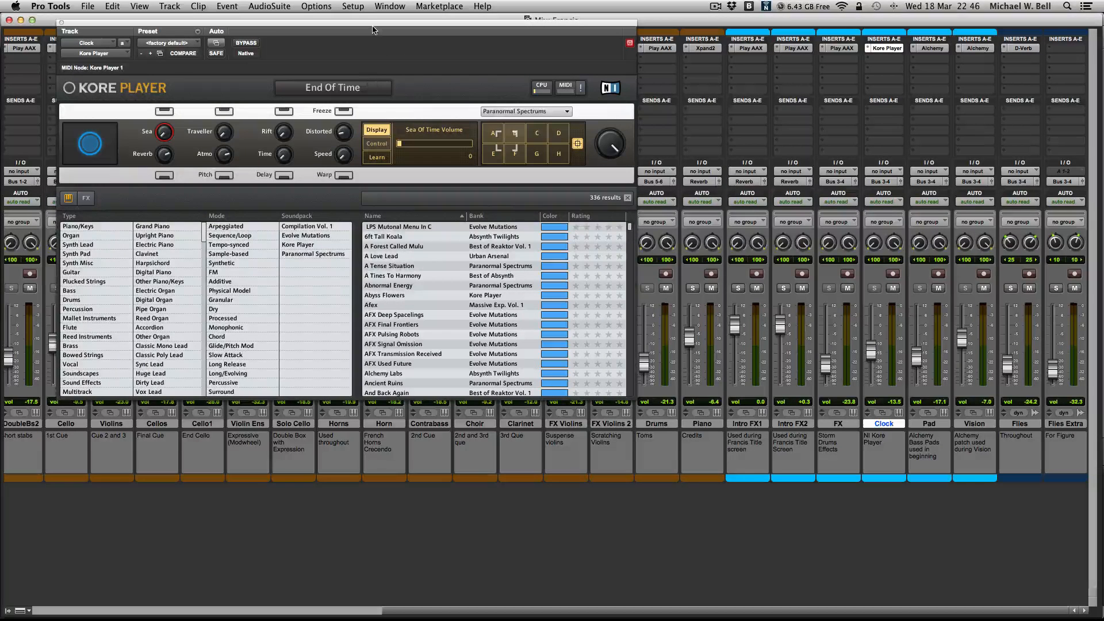
drag(381, 23, 396, 72)
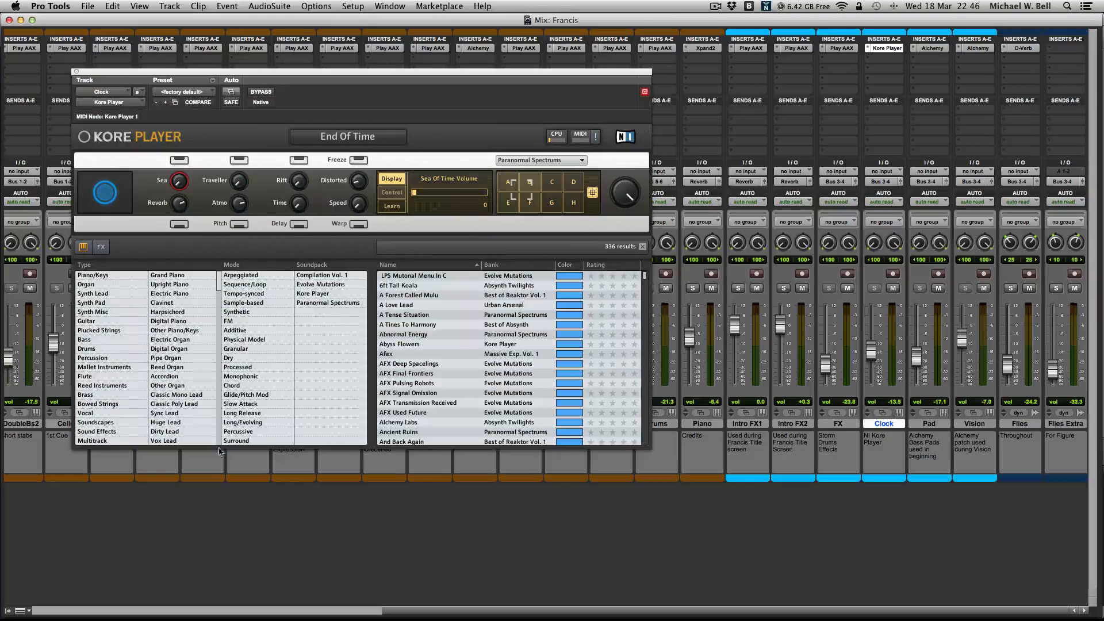
- Look through the Kore Player's sound list down to its last entries and back up
scroll(478, 360, down, 20)
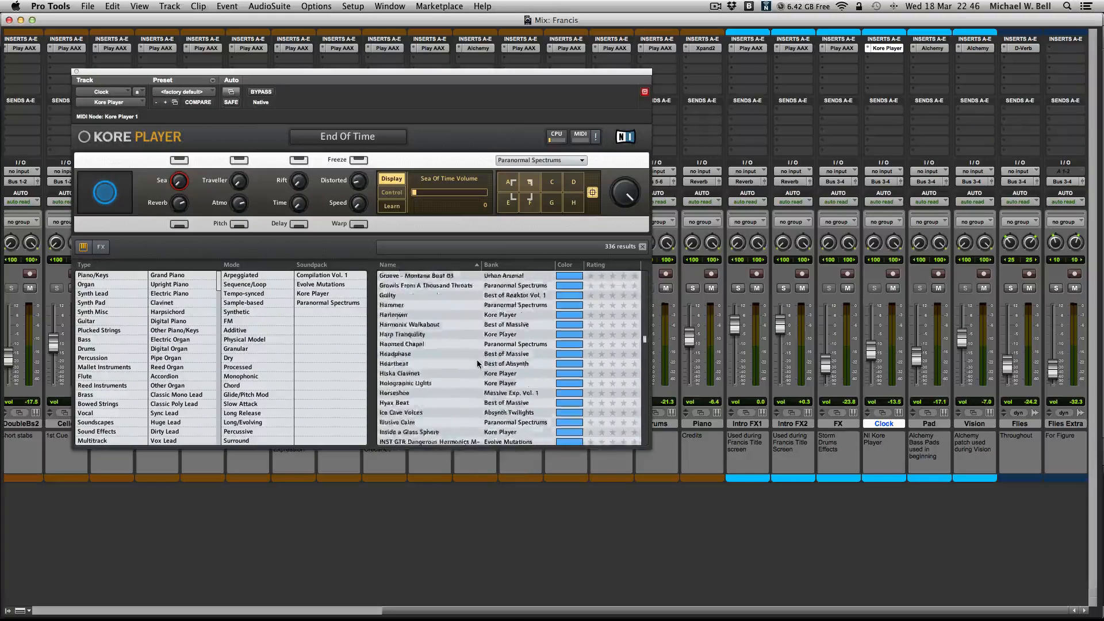
scroll(478, 360, down, 10)
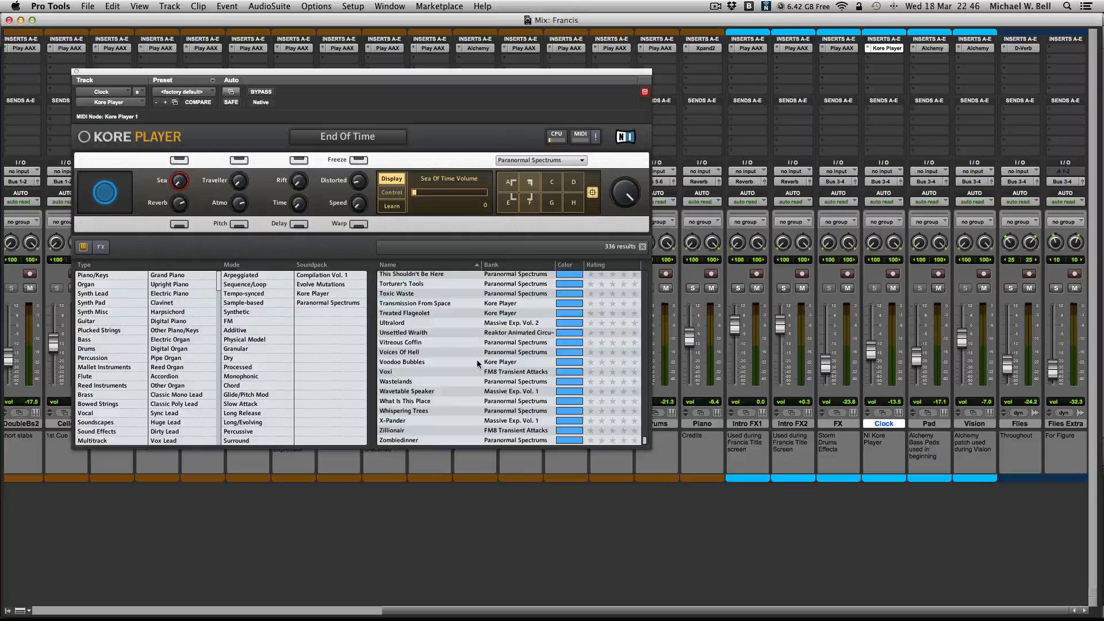
scroll(477, 360, up, 20)
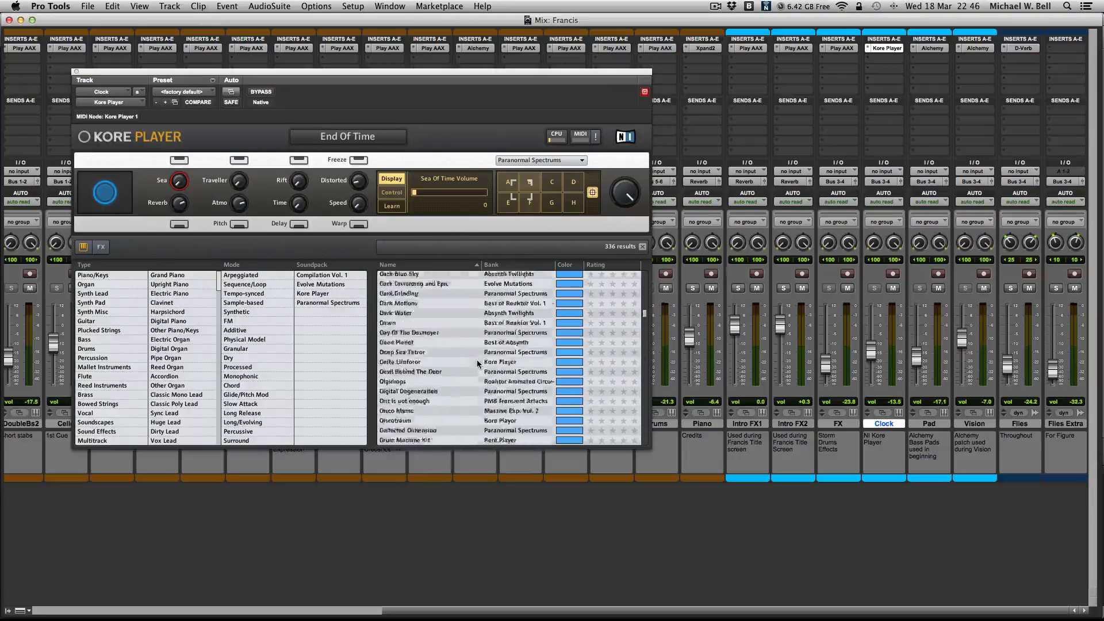
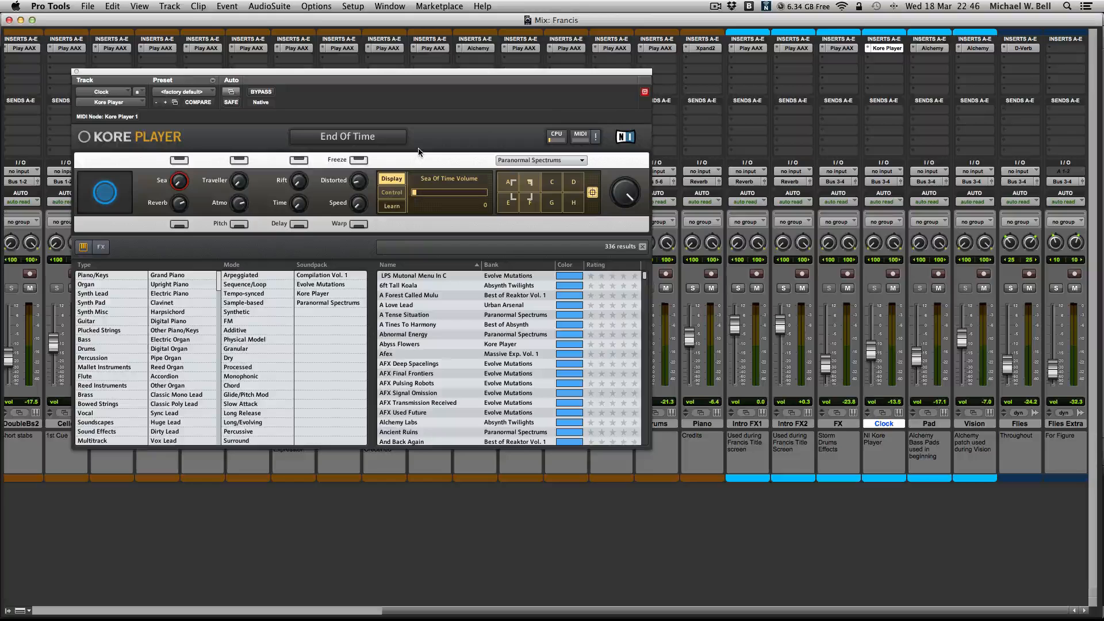
- Select the Pad channel, open its Alchemy instrument and move the plug-in window below the mixer's inserts
click(927, 426)
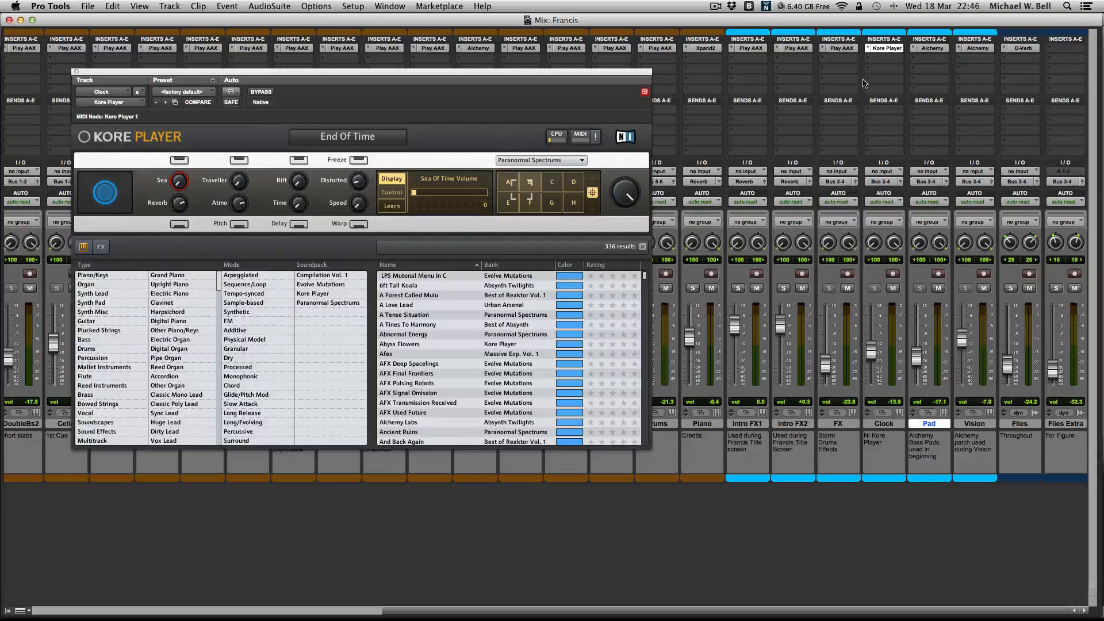
click(932, 49)
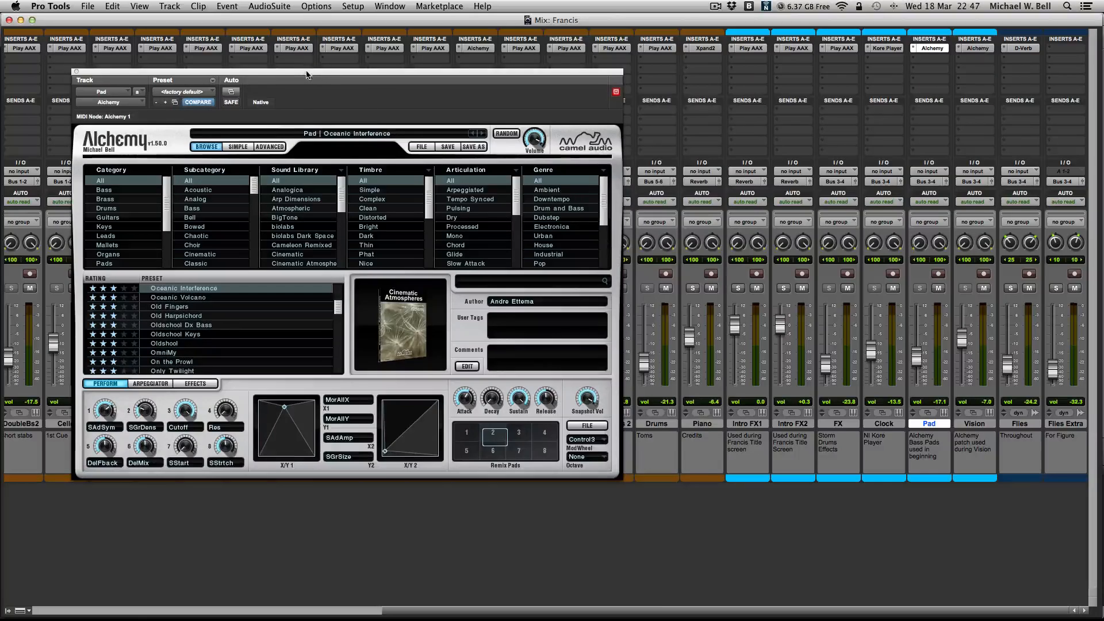
drag(306, 74, 385, 105)
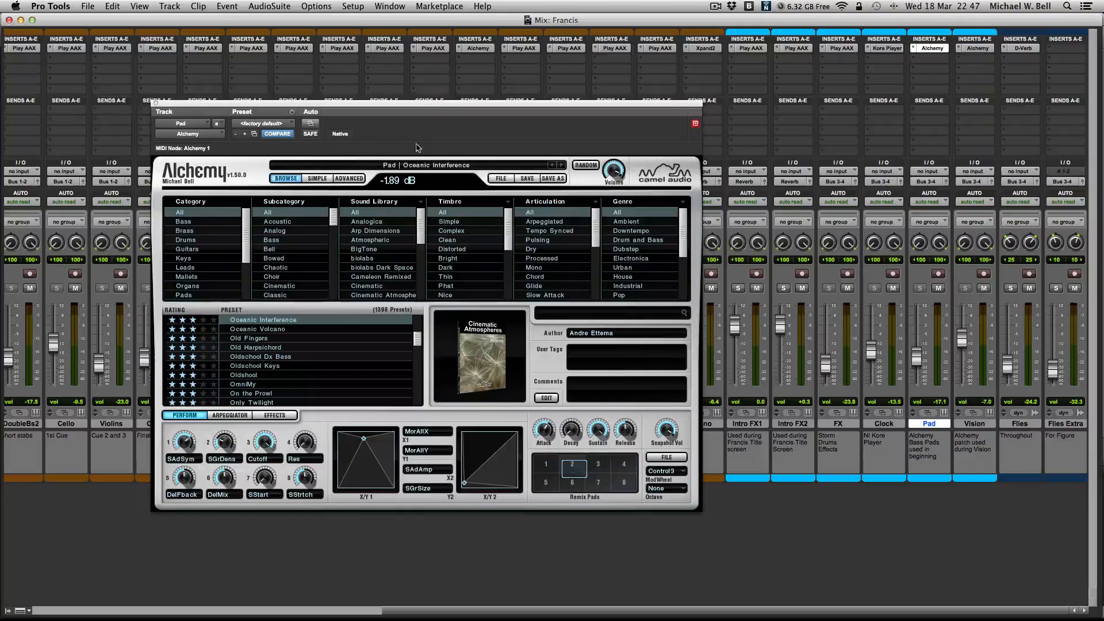
drag(441, 107, 372, 106)
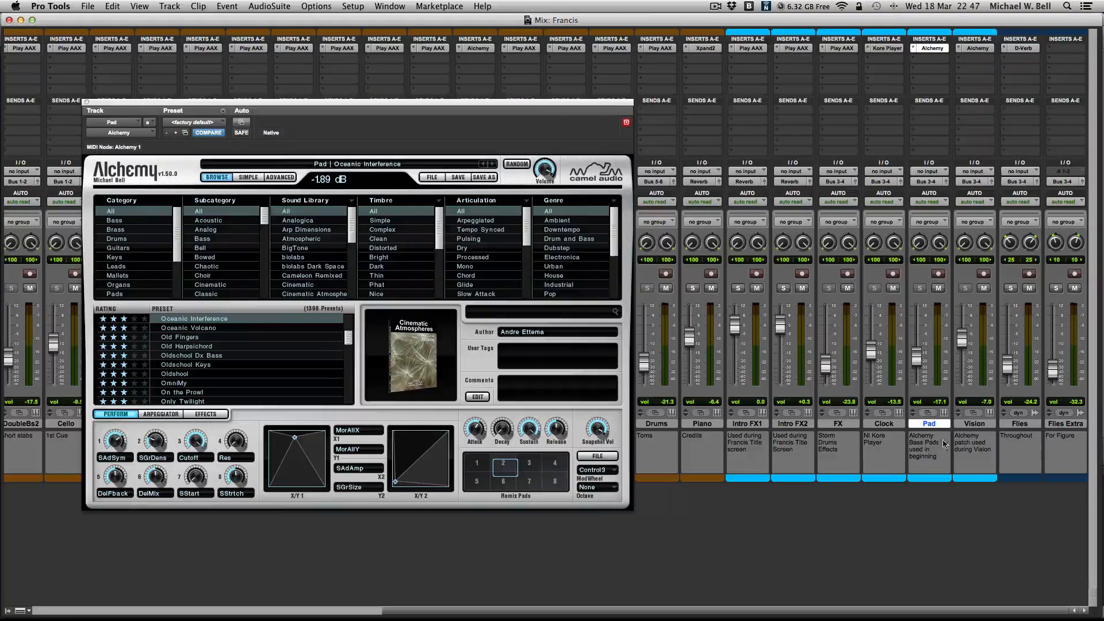
- Select the Vision channel, view its Alchemy instrument and close the plug-in window
click(970, 424)
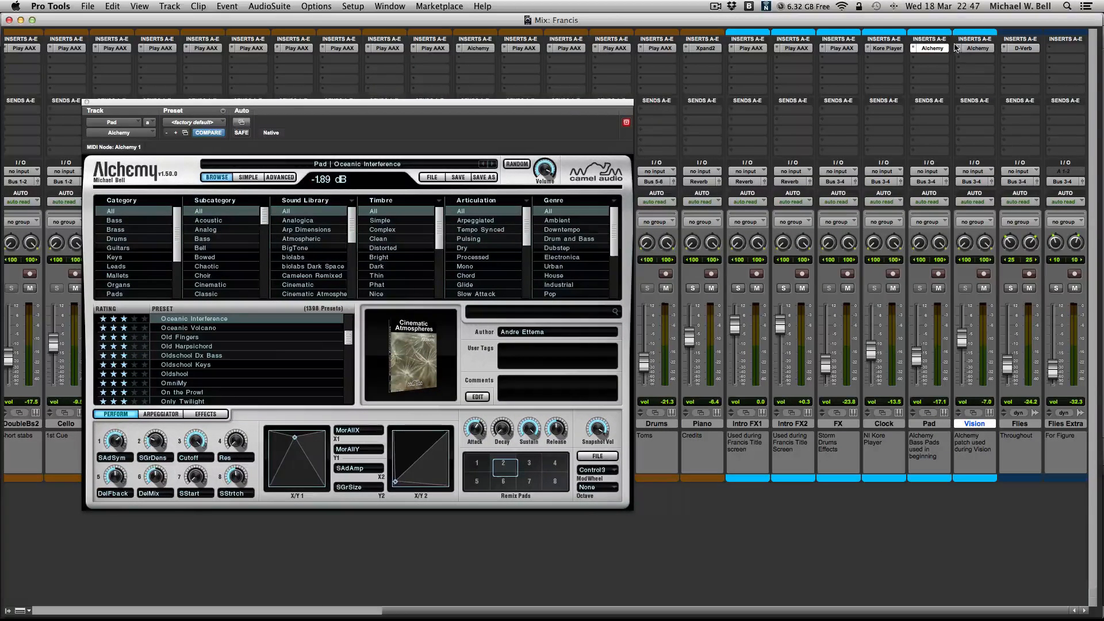
click(981, 49)
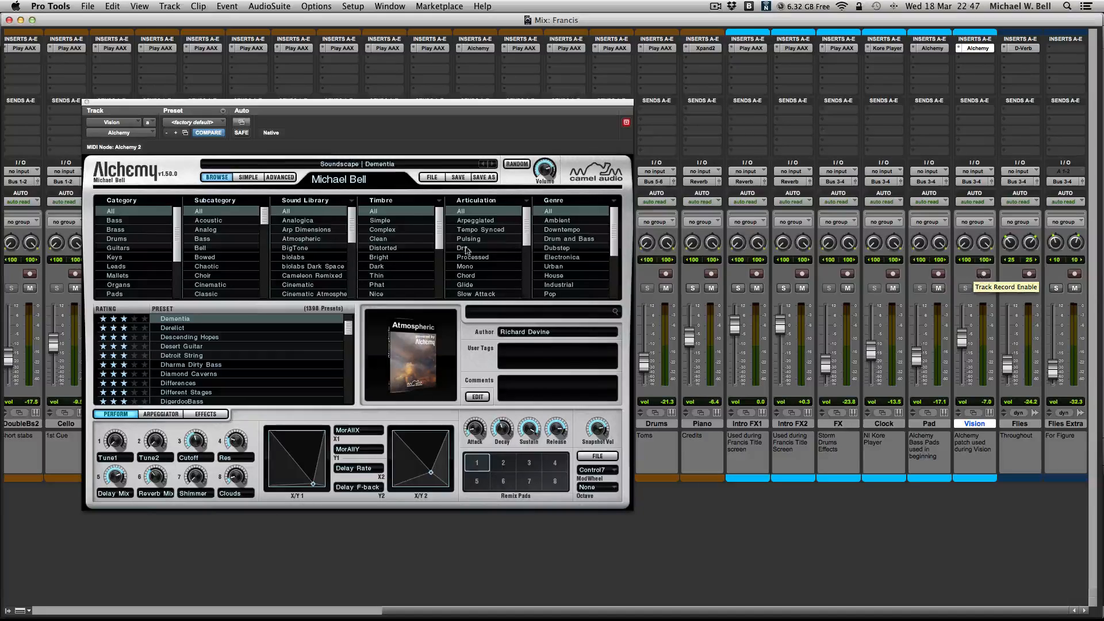
click(87, 102)
- Switch to the Edit window, look over the tracks from the video down to Files Extra and place the edit cursor at 0:27.000
scroll(422, 307, left, 10)
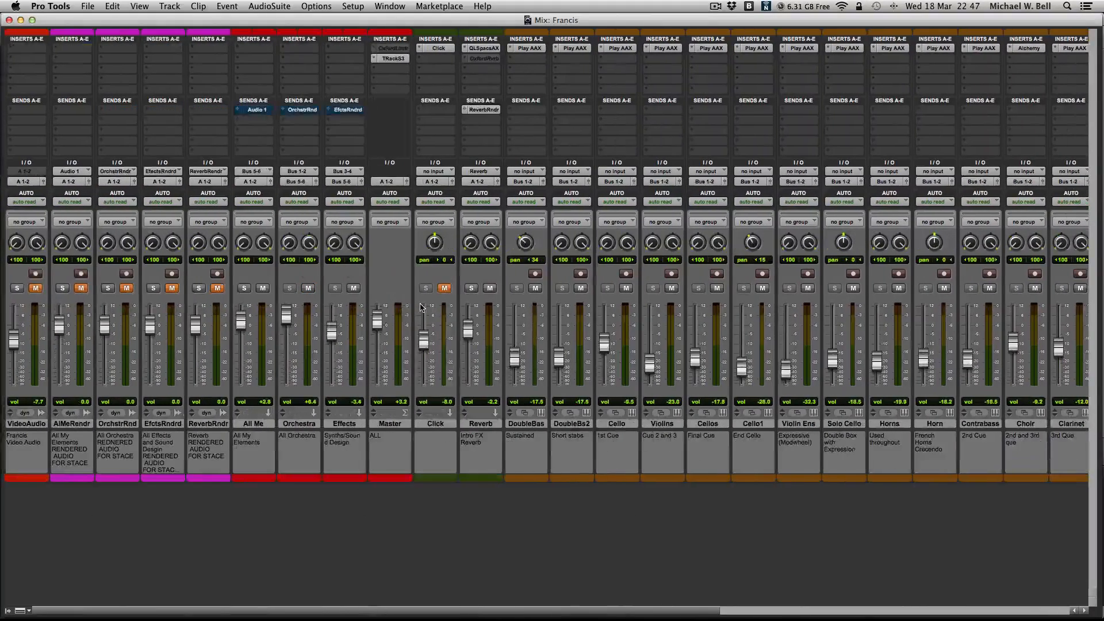
key(super+equal)
scroll(424, 318, down, 10)
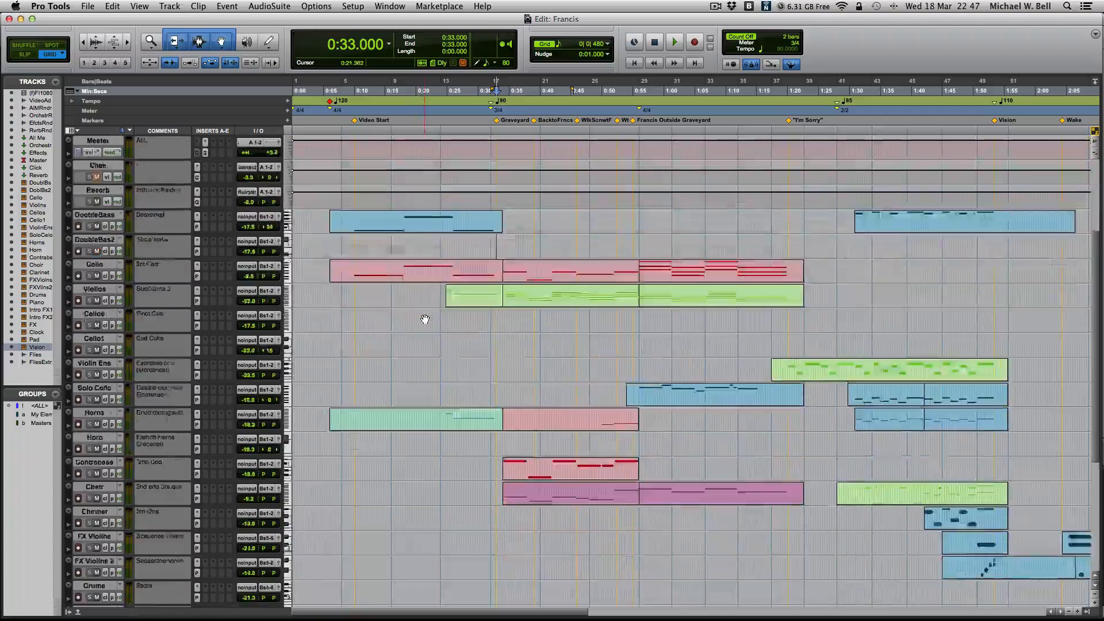
scroll(424, 318, up, 12)
scroll(424, 319, right, 3)
scroll(424, 320, left, 3)
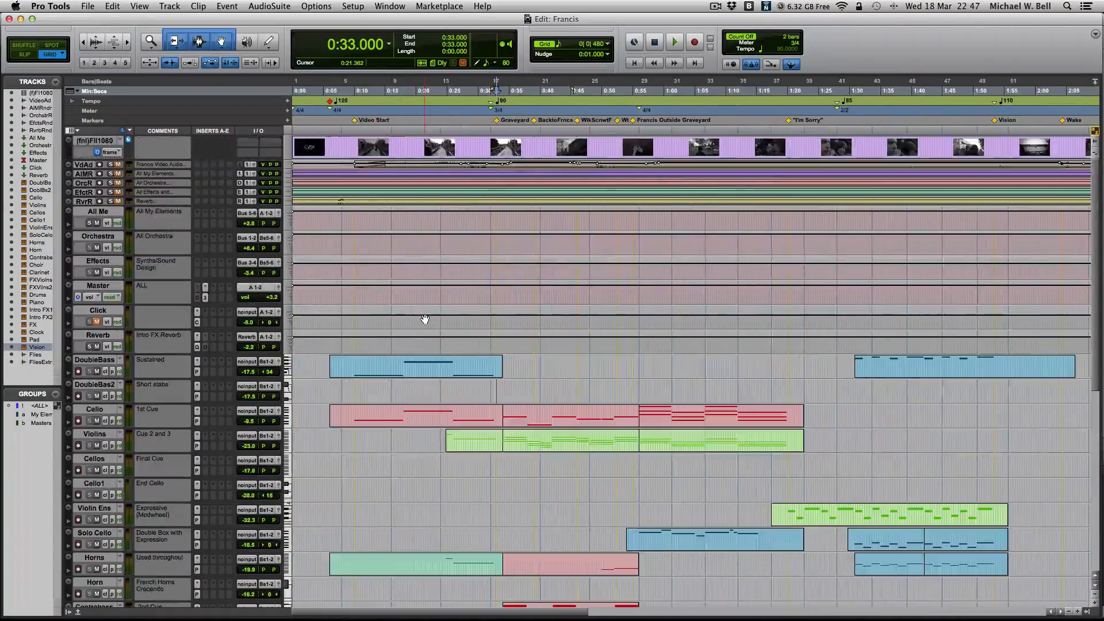
scroll(425, 319, down, 5)
scroll(424, 319, down, 3)
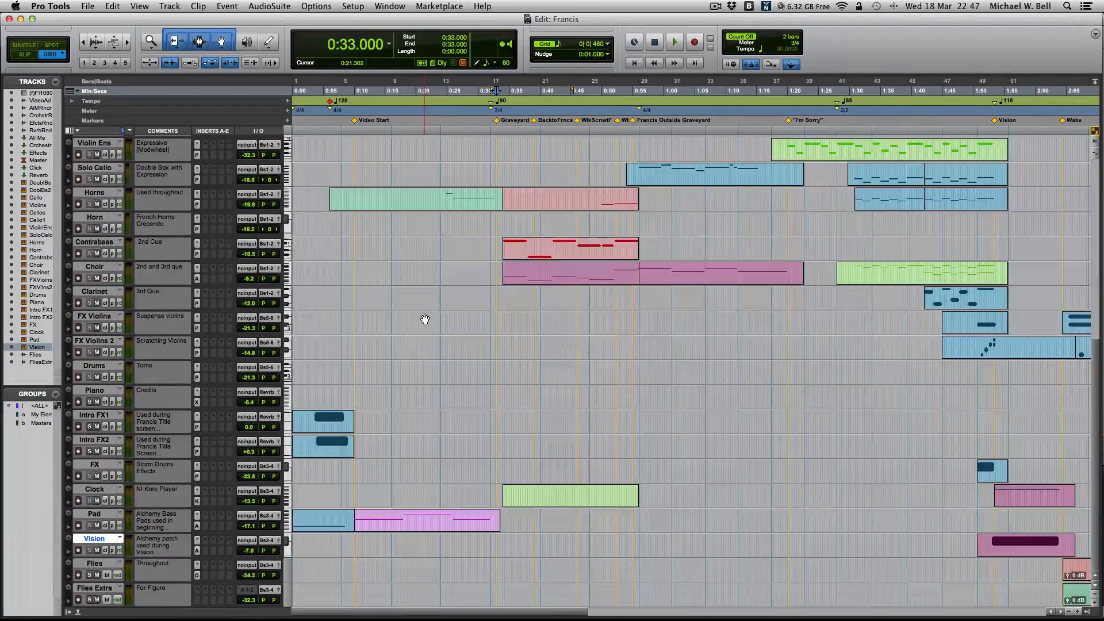
scroll(424, 319, up, 10)
scroll(424, 373, down, 2)
scroll(425, 374, down, 2)
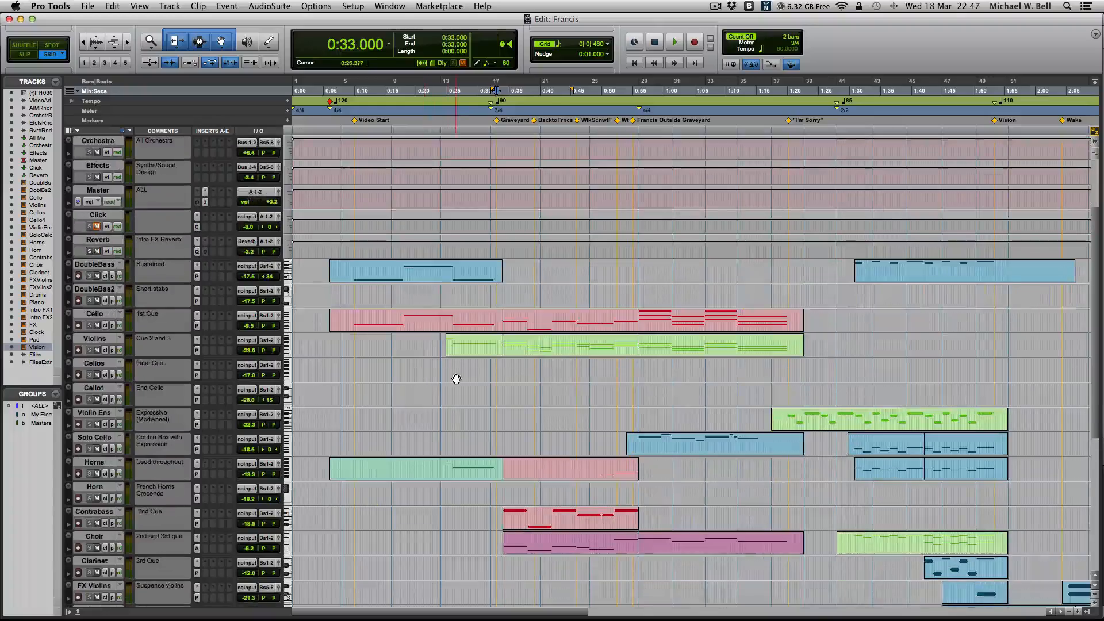
click(457, 372)
- Compare the orchestral tracks with the effects tracks across the whole track list
scroll(493, 377, down, 1)
scroll(496, 380, down, 8)
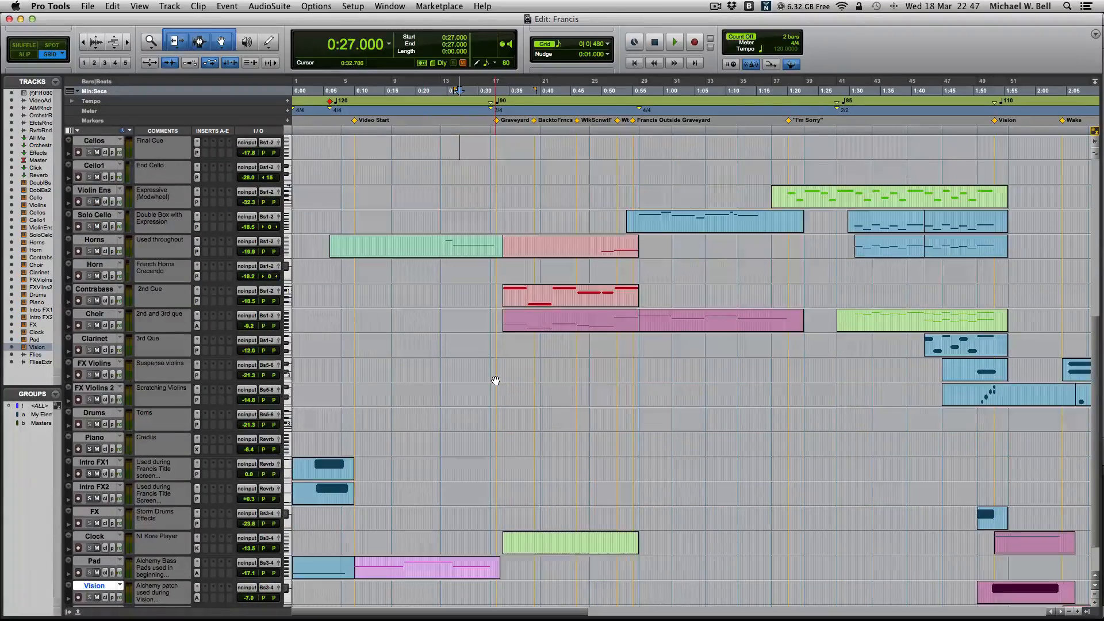
scroll(495, 380, up, 14)
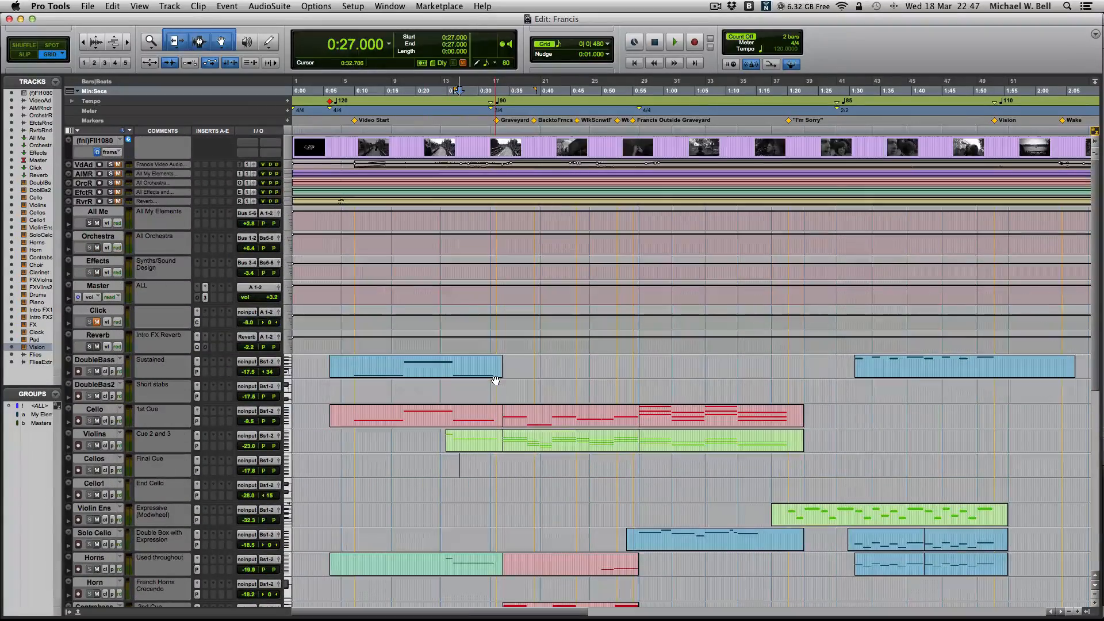
scroll(496, 380, down, 10)
scroll(496, 380, down, 3)
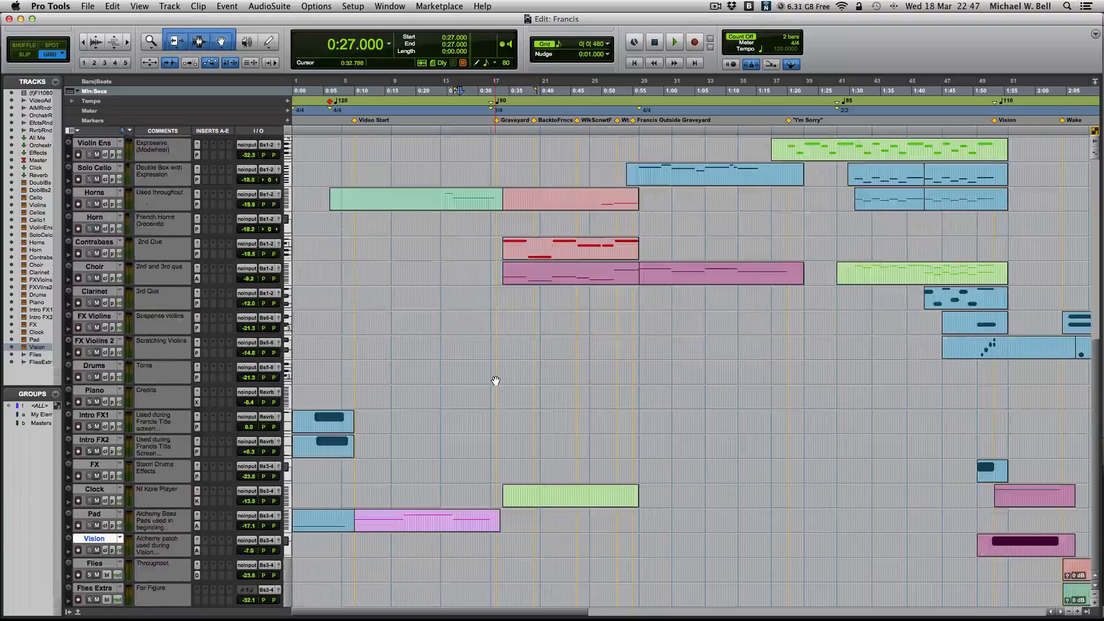
scroll(213, 368, up, 15)
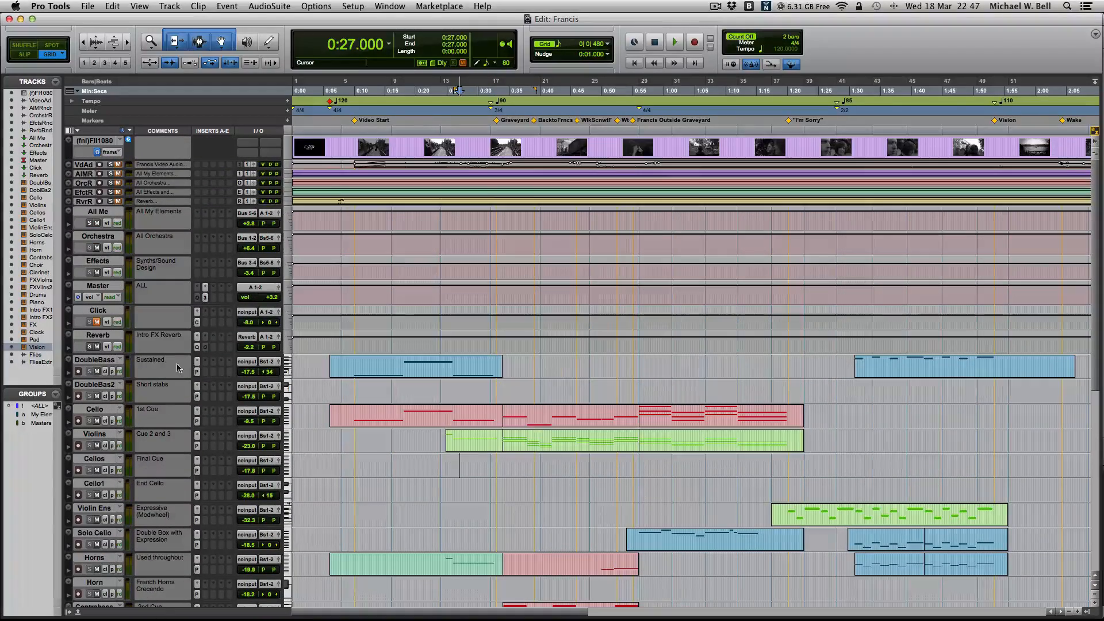
- Play the DoubleBas2 short stabs from 2:18.229 and open their clip in the MIDI Editor
scroll(160, 372, down, 2)
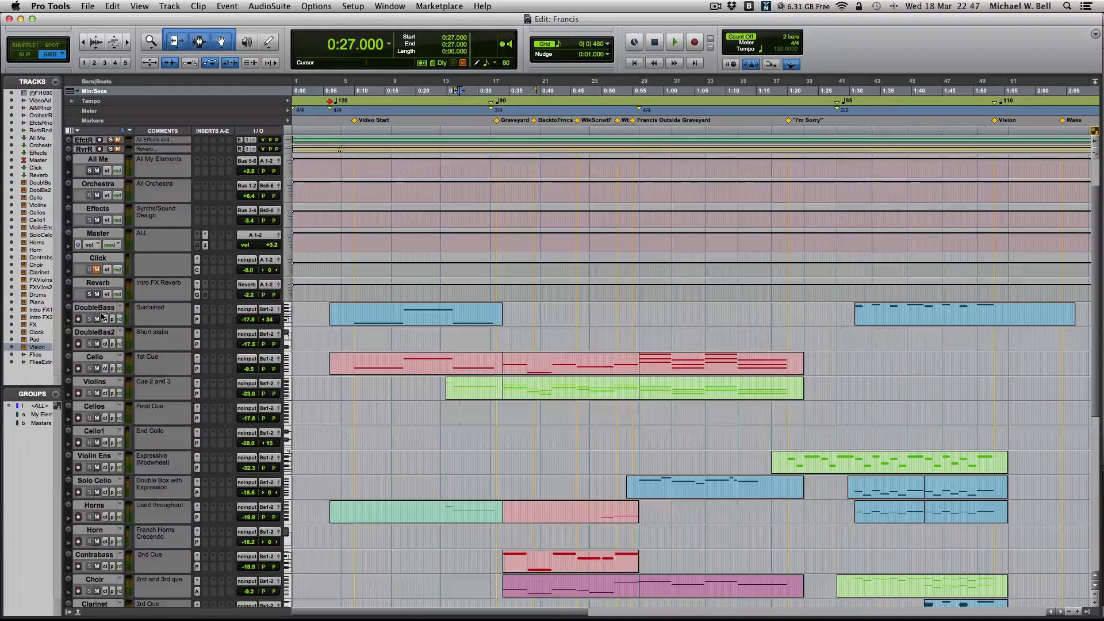
scroll(557, 370, right, 10)
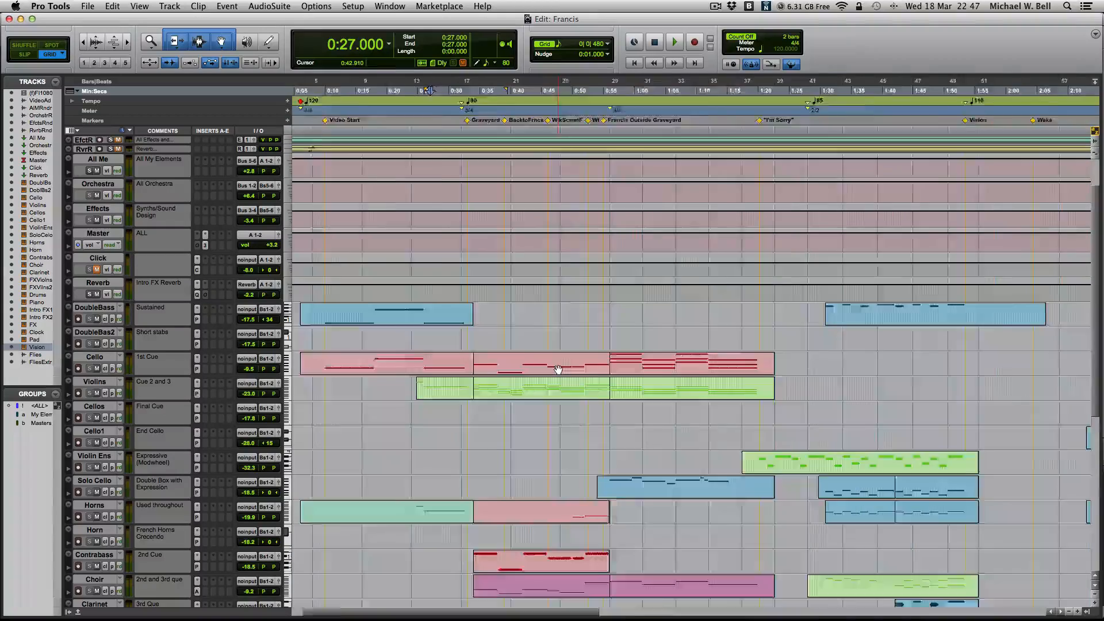
click(704, 334)
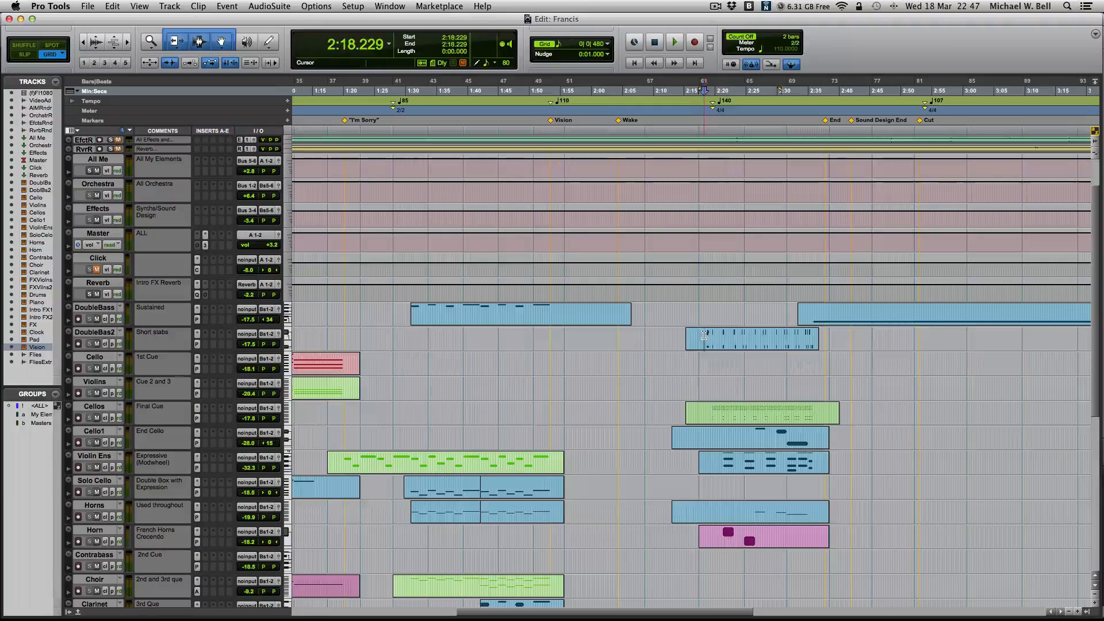
key(space)
double_click(720, 344)
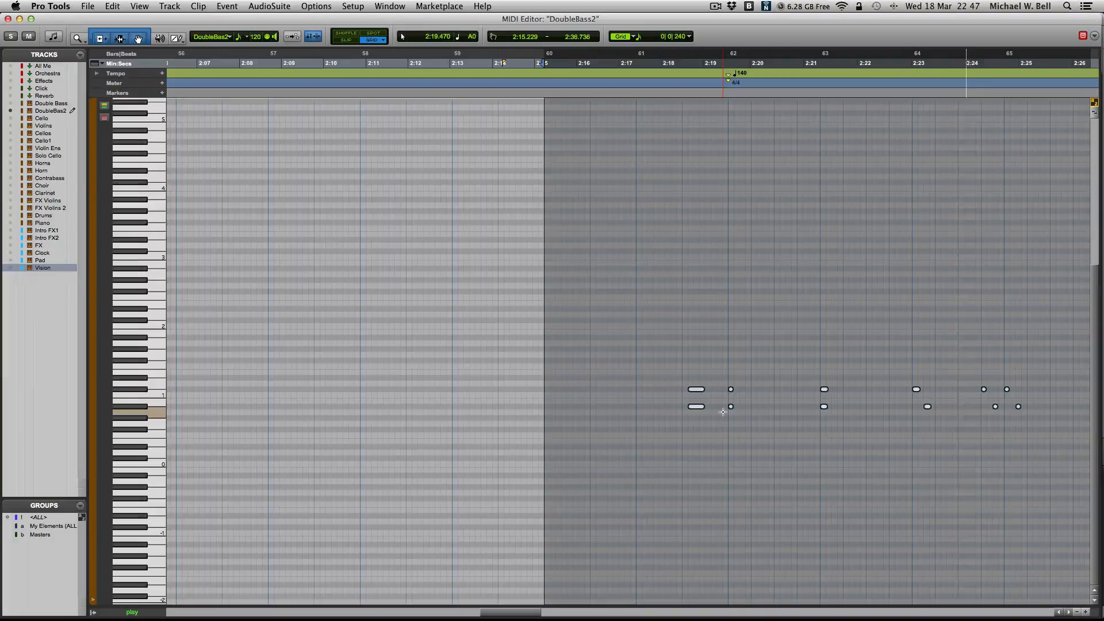
- Return to the Edit window and select the Cello, Cellos and Cello1 tracks together
key(super+equal)
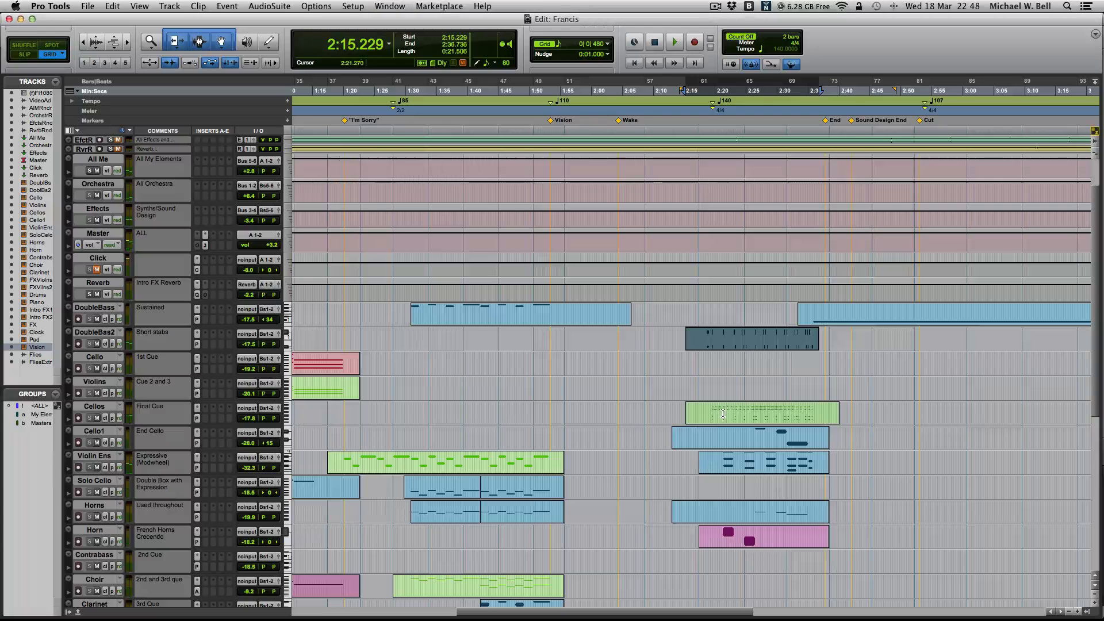
click(96, 357)
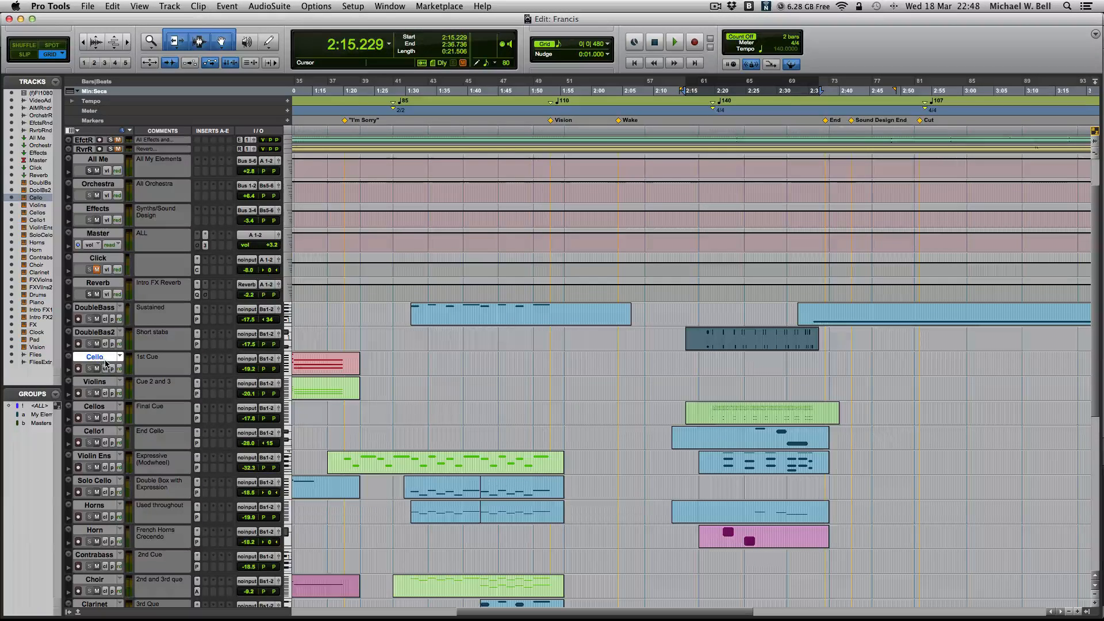
super+click(104, 406)
super+click(105, 432)
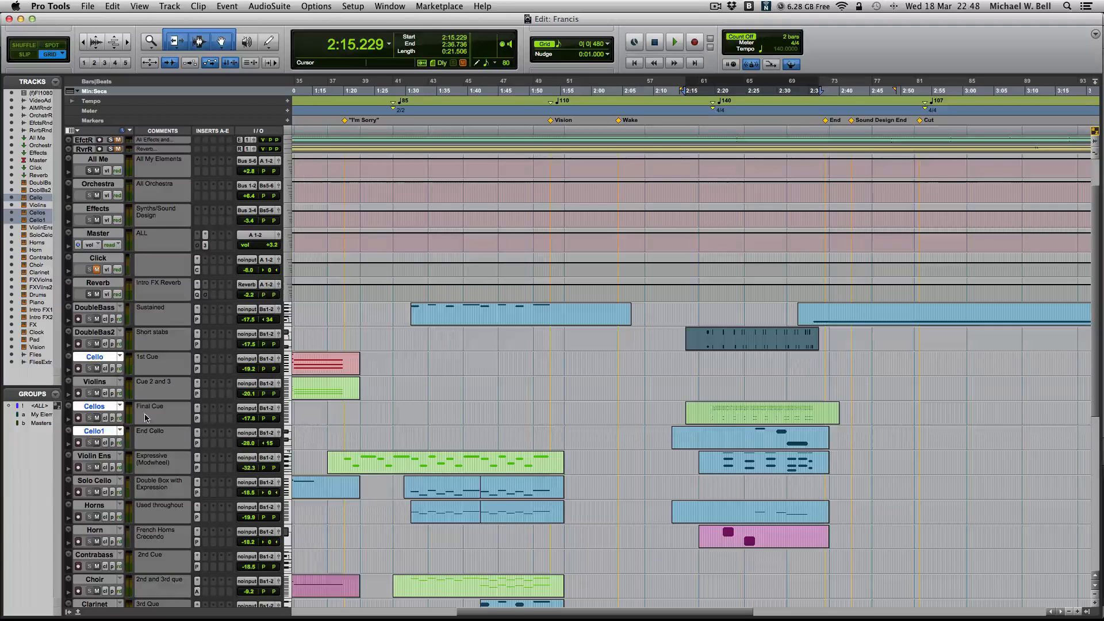
- Highlight the comments of the Cello and Violins tracks and examine their clips along the timeline
click(158, 370)
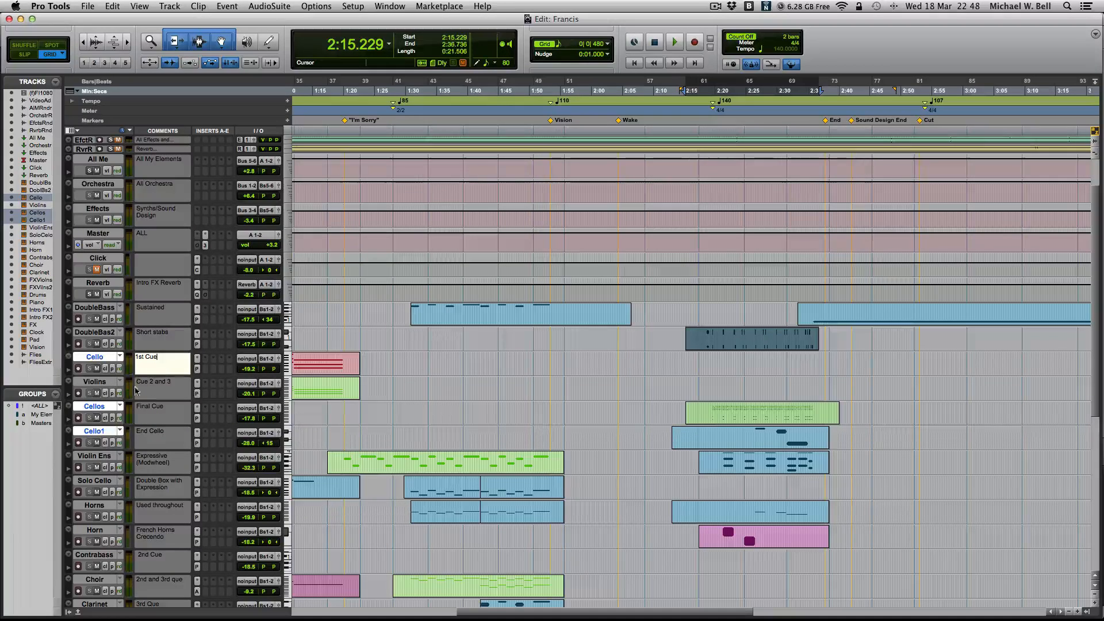
click(158, 398)
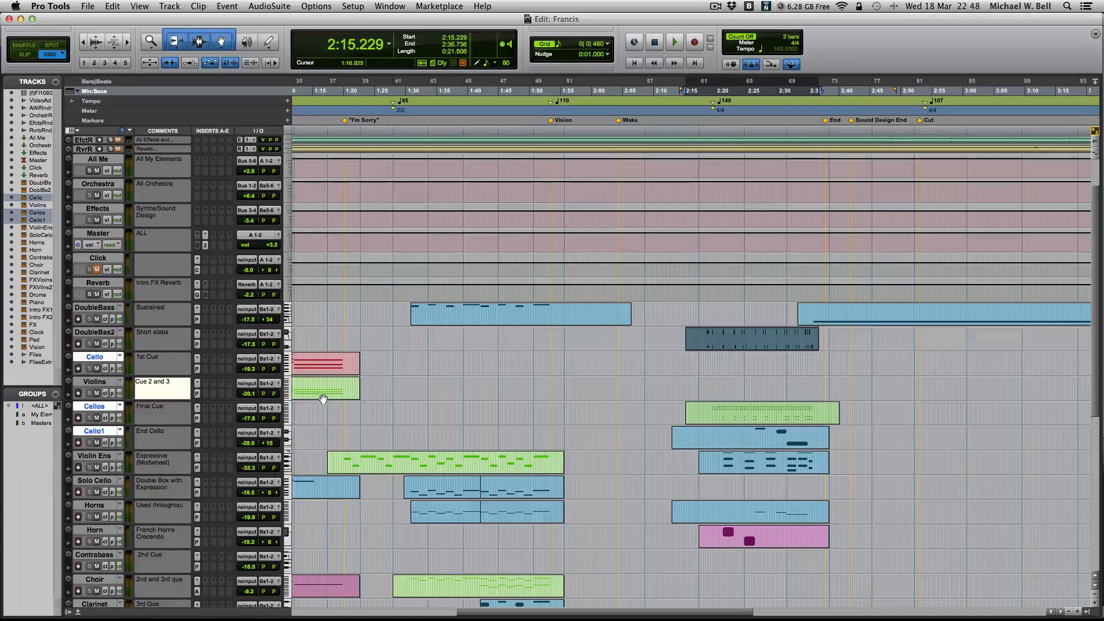
scroll(379, 405, down, 3)
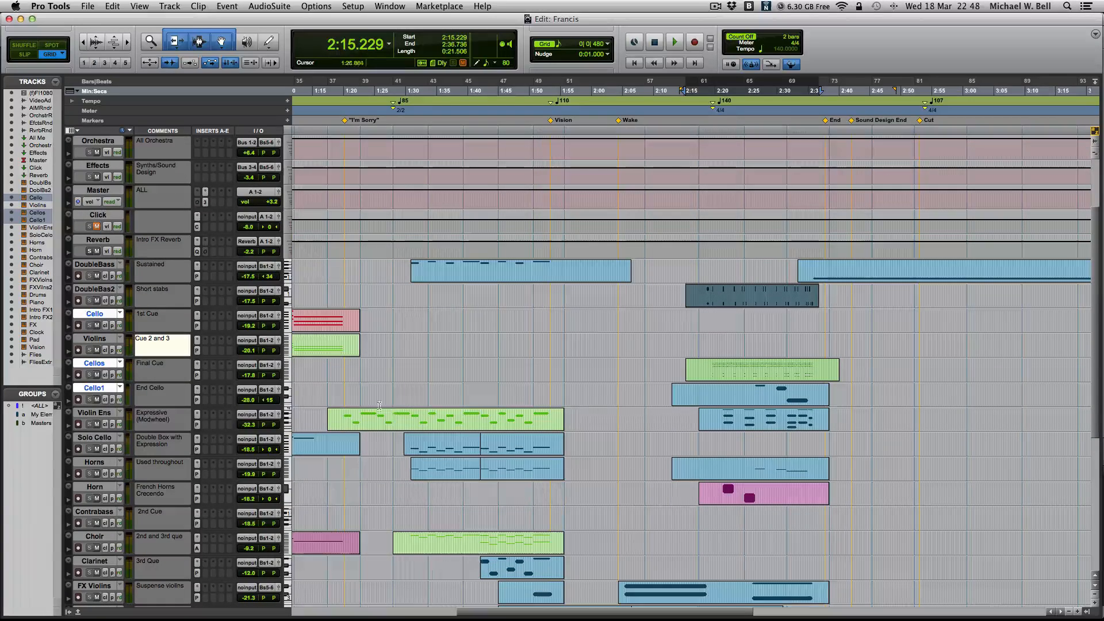
scroll(330, 353, left, 5)
scroll(556, 352, left, 5)
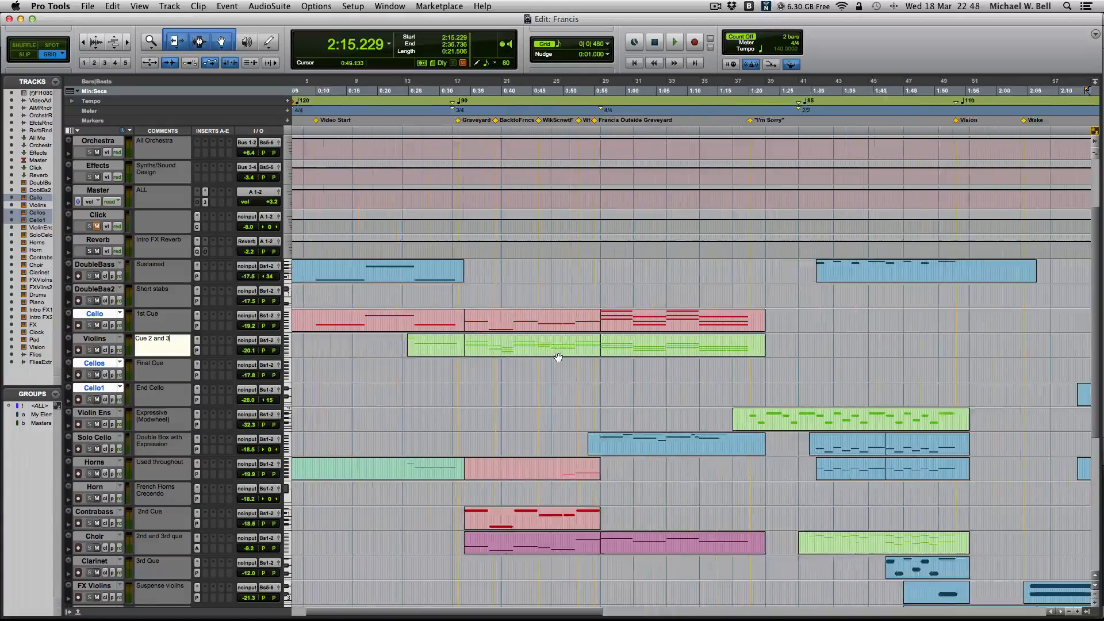
scroll(462, 339, right, 8)
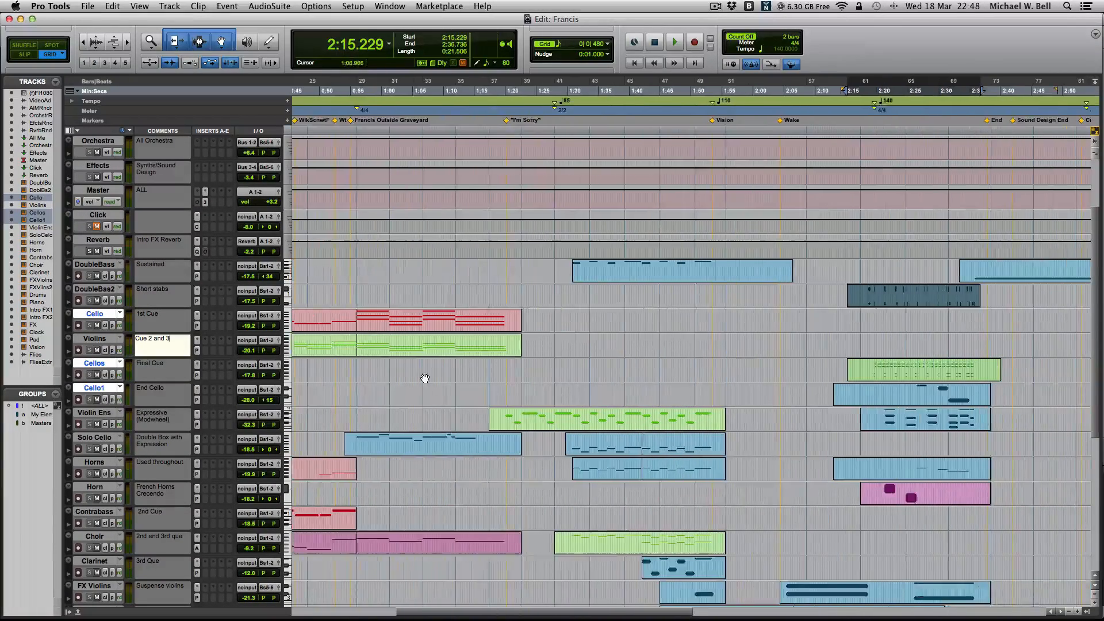
- Select the Violin Ens track, view its EastWest Play instrument and close the plug-in window
scroll(424, 378, down, 1)
click(88, 389)
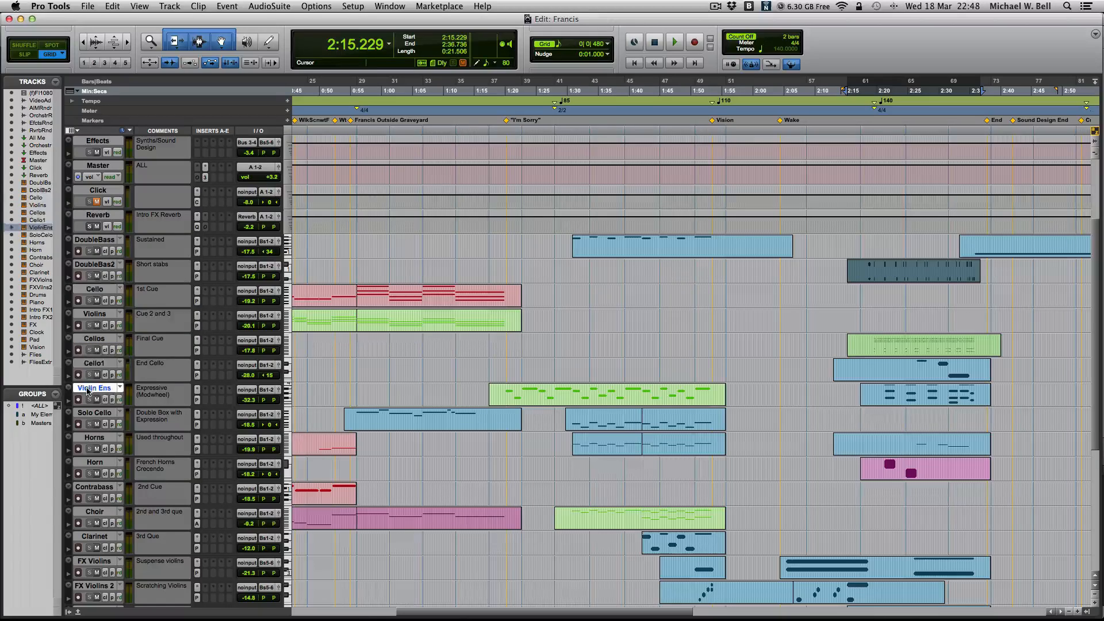
click(198, 400)
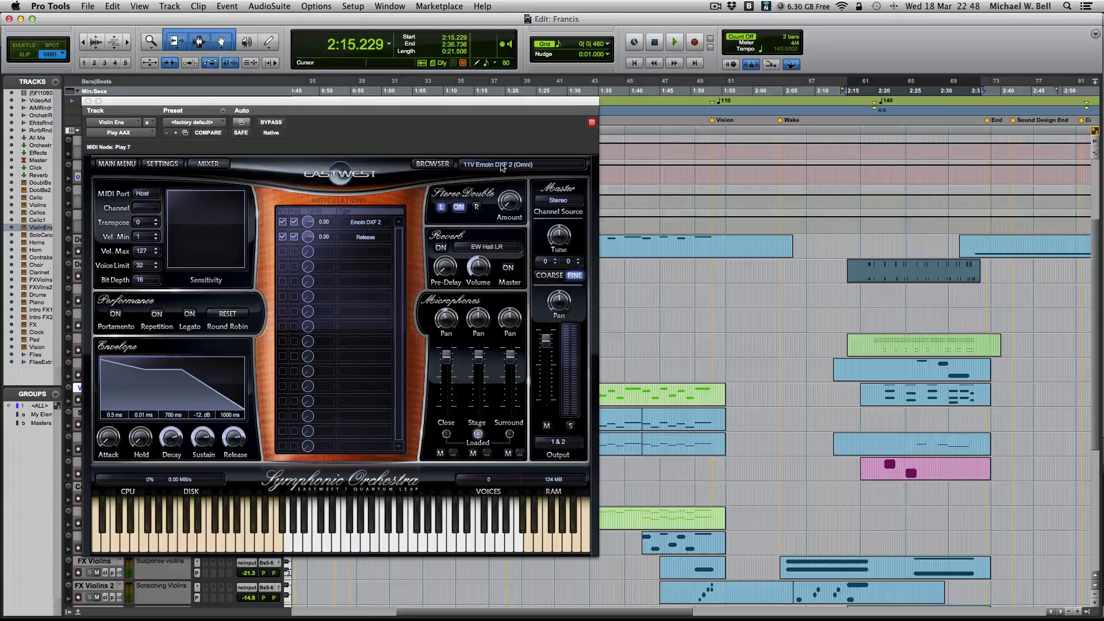
click(89, 102)
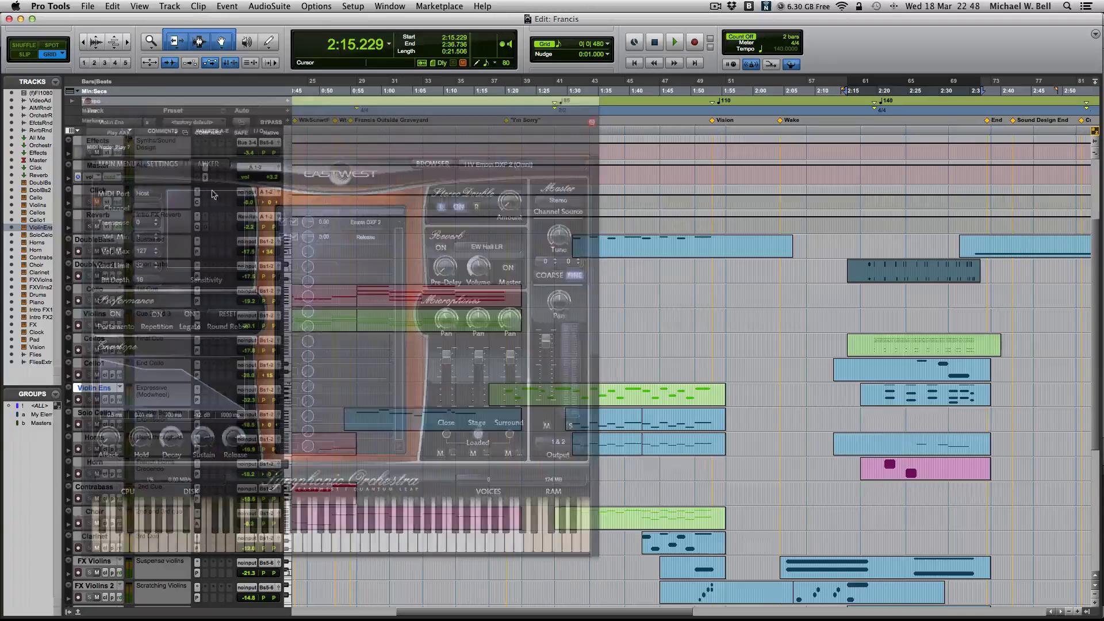
- Open the Violin Ens clip starting before the "I'm Sorry" marker in the MIDI Editor and place the edit cursor at 1:18.333
scroll(448, 343, left, 5)
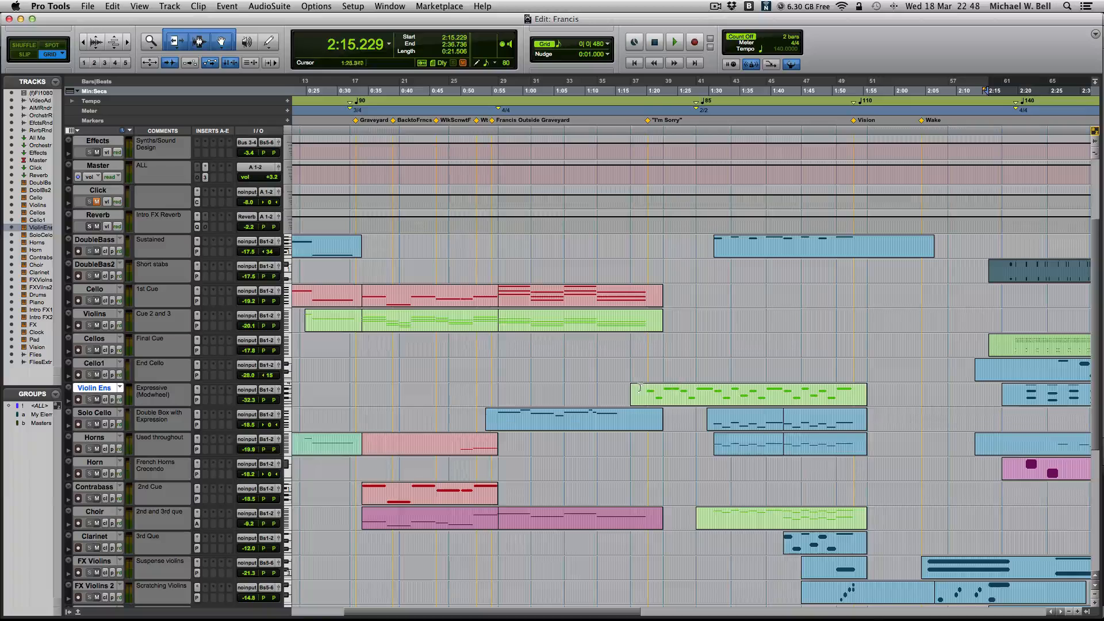
double_click(742, 398)
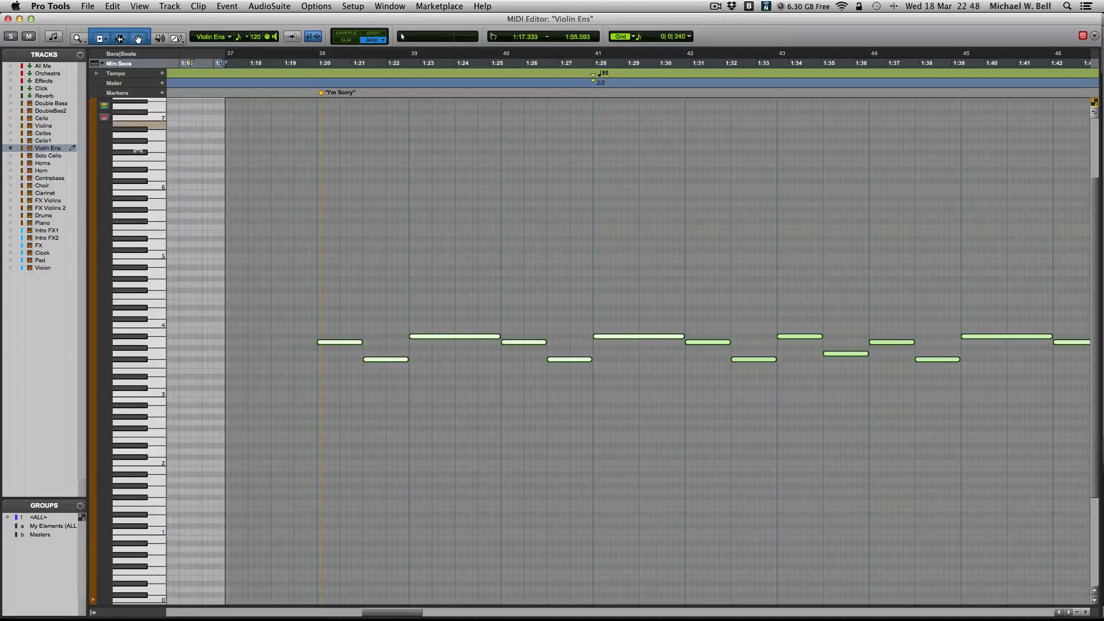
scroll(247, 275, down, 5)
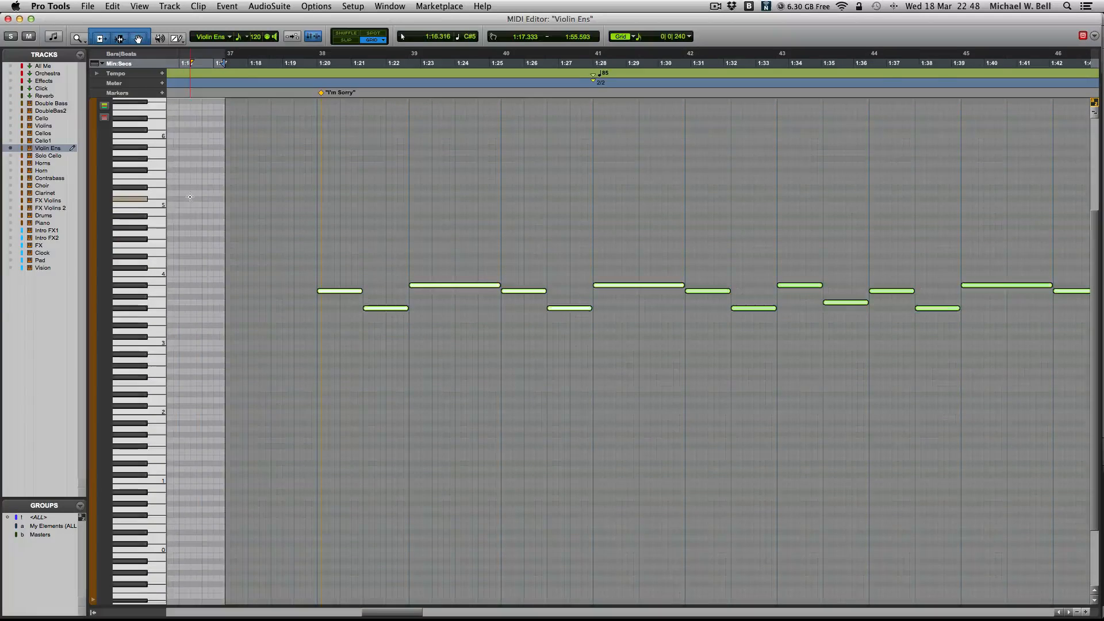
click(264, 320)
scroll(265, 311, up, 10)
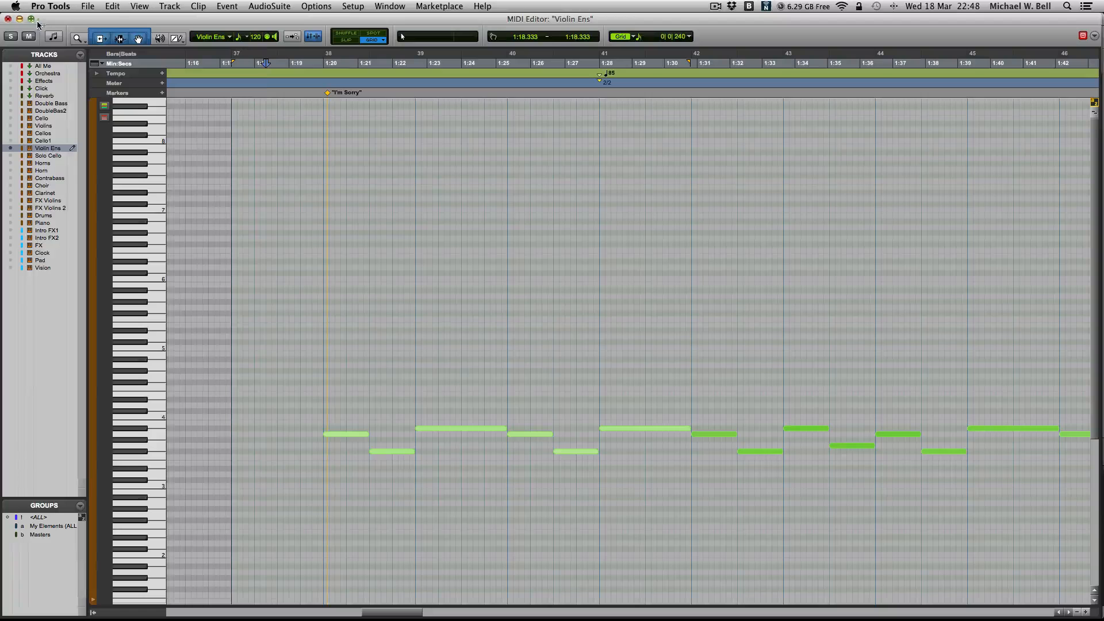
- Show the controller lanes below the Violin Ens notes and switch the velocity lane to mod wheel to examine its curve
click(177, 38)
scroll(395, 439, down, 1)
scroll(395, 438, down, 3)
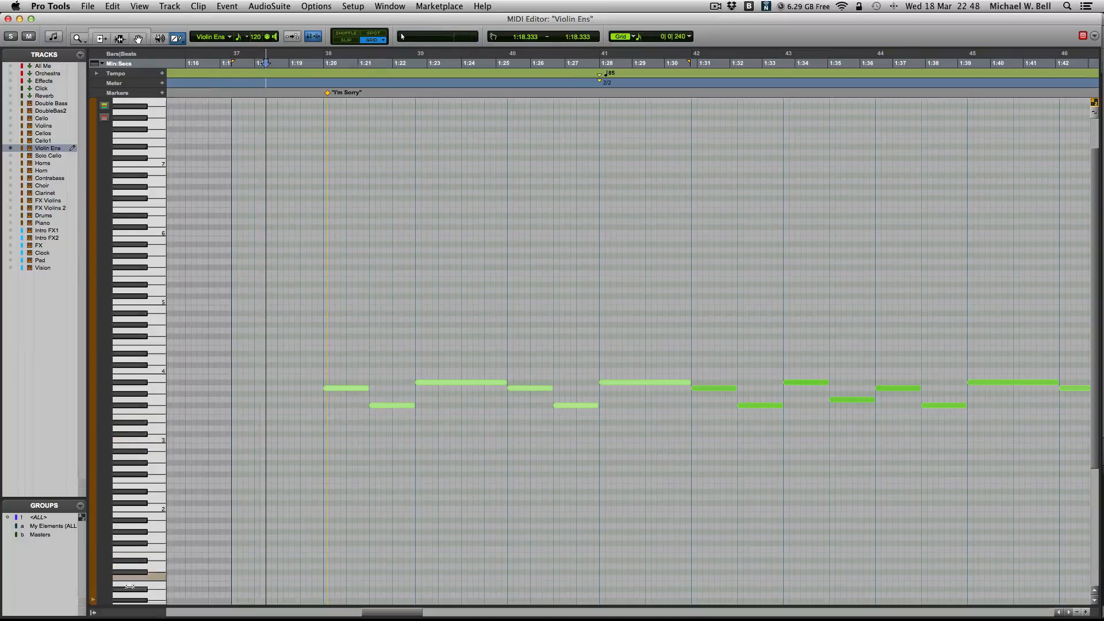
click(93, 600)
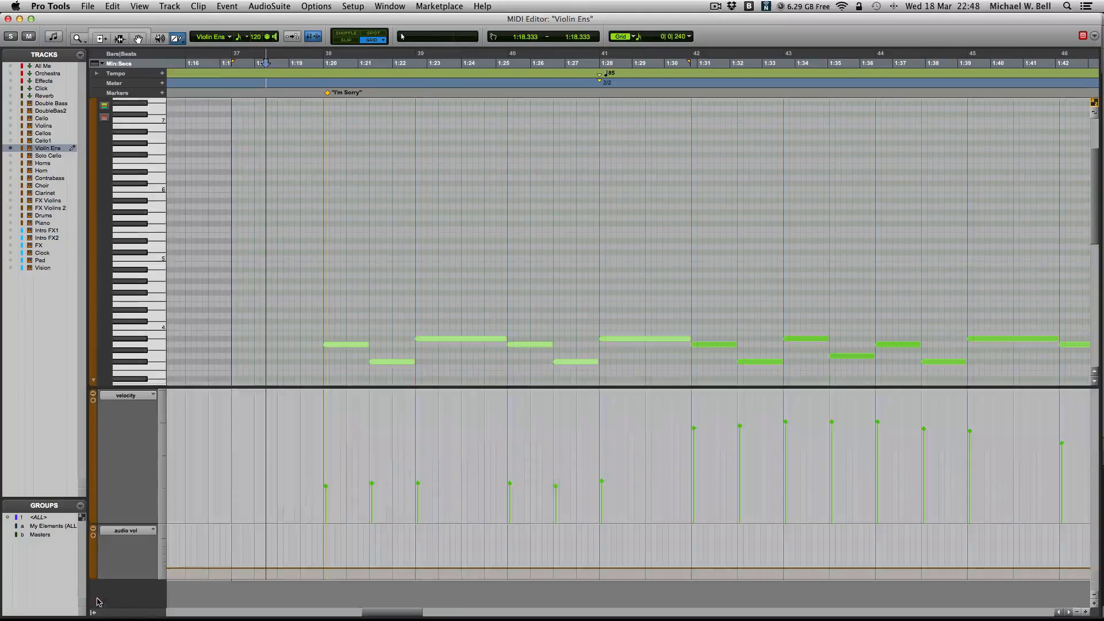
click(126, 395)
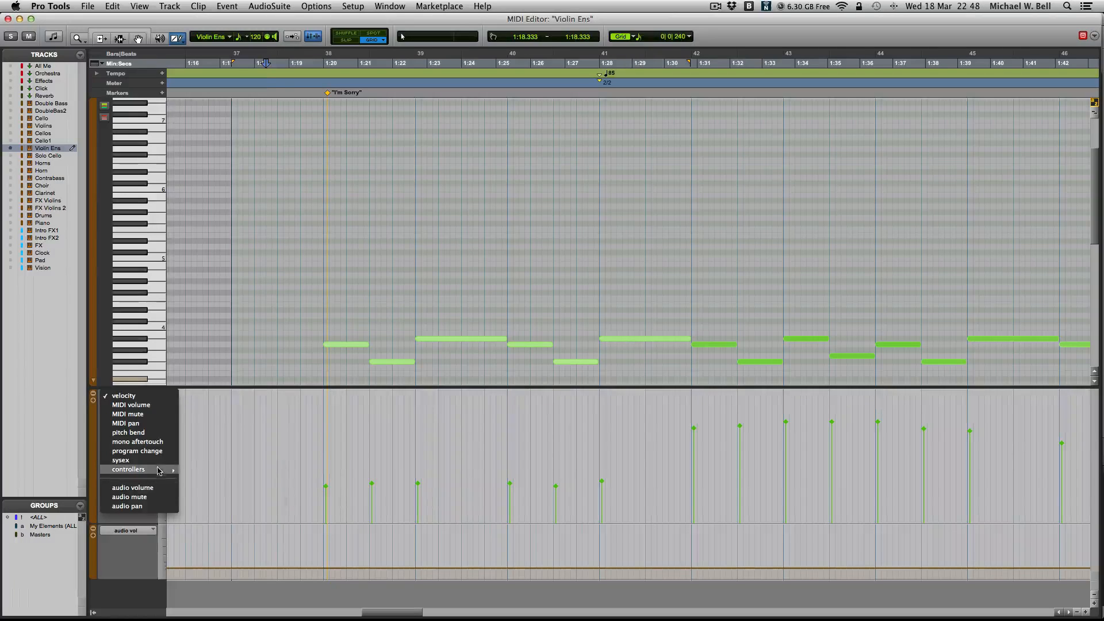
mouse_move(147, 470)
click(221, 470)
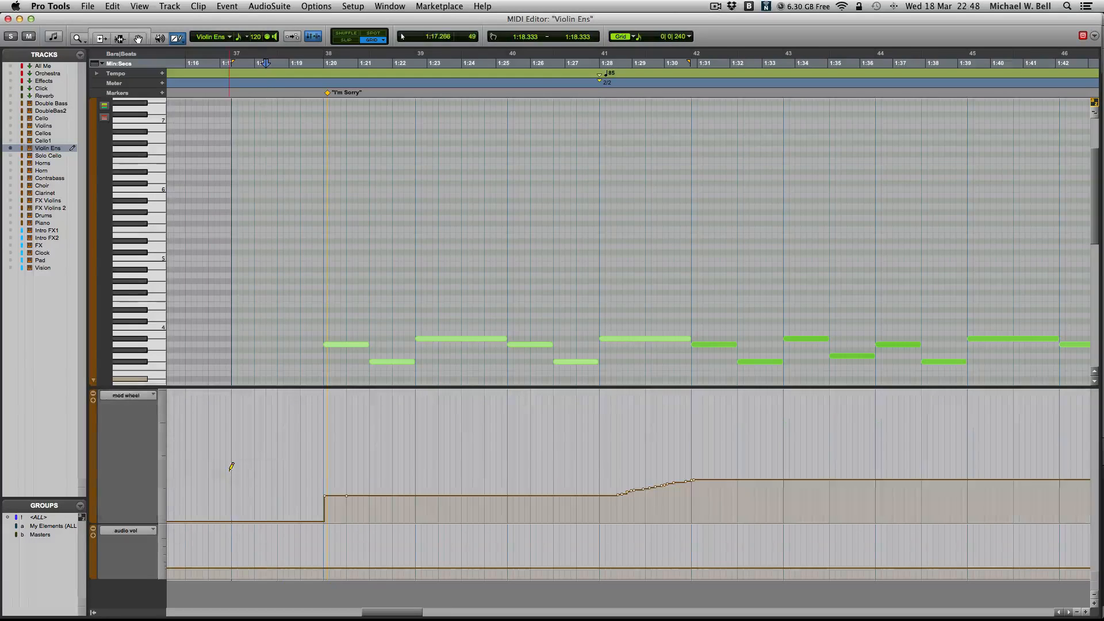
scroll(558, 453, right, 1)
scroll(598, 463, right, 6)
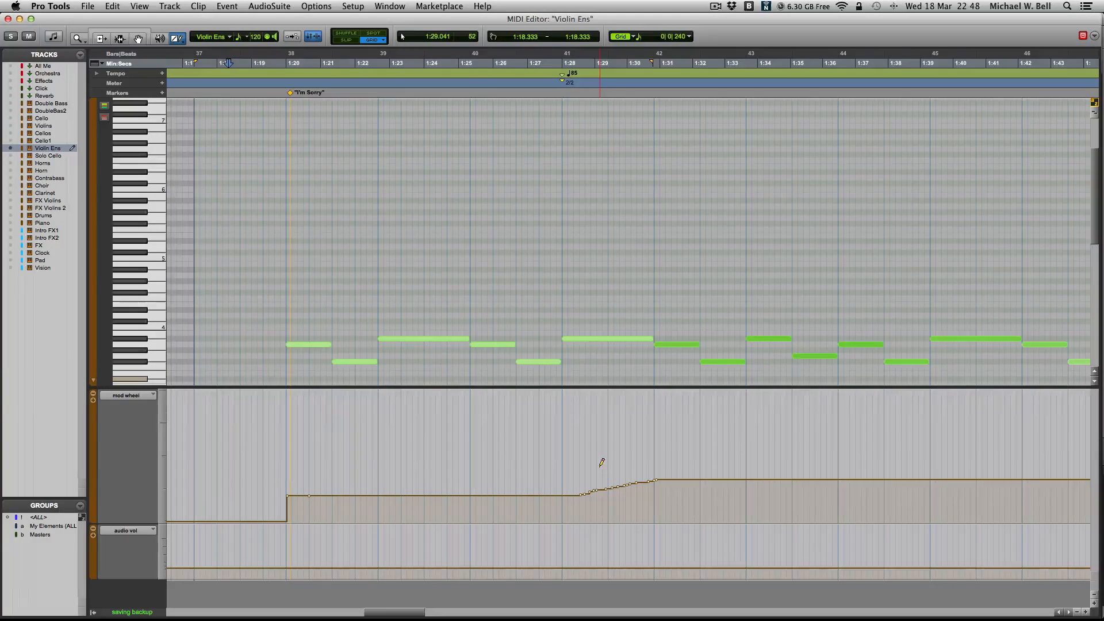
- Switch to the Selector tool and play the Violin Ens part from 1:19.666, just before the "I'm Sorry" marker
key(Escape)
scroll(456, 467, left, 6)
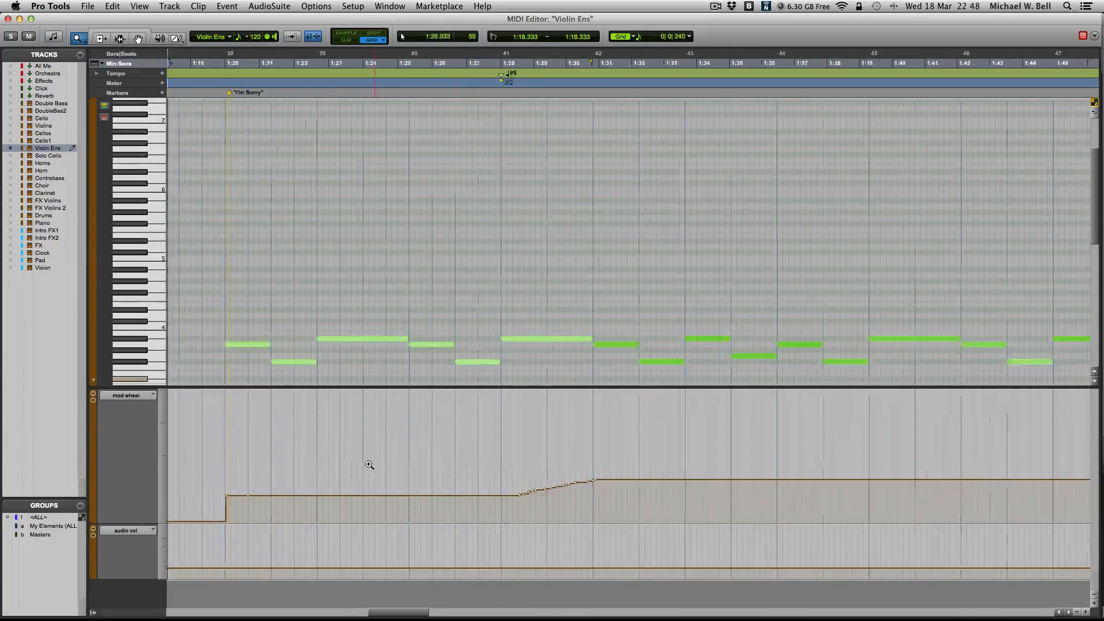
key(F8)
key(Escape)
key(Escape)
key(Escape)
key(Escape)
key(Escape)
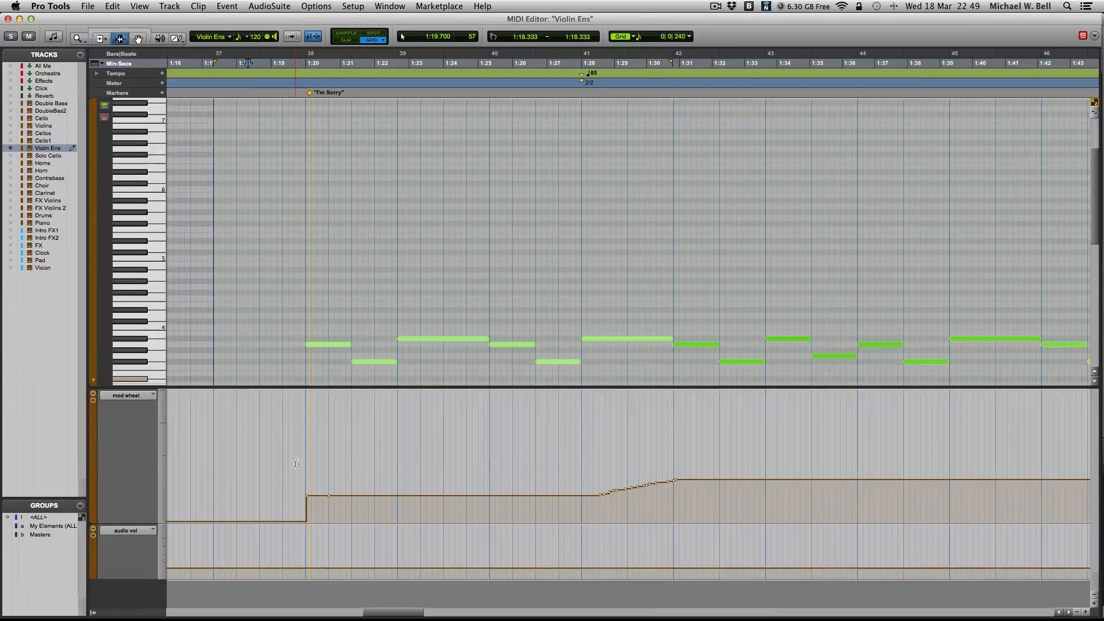
click(296, 465)
key(space)
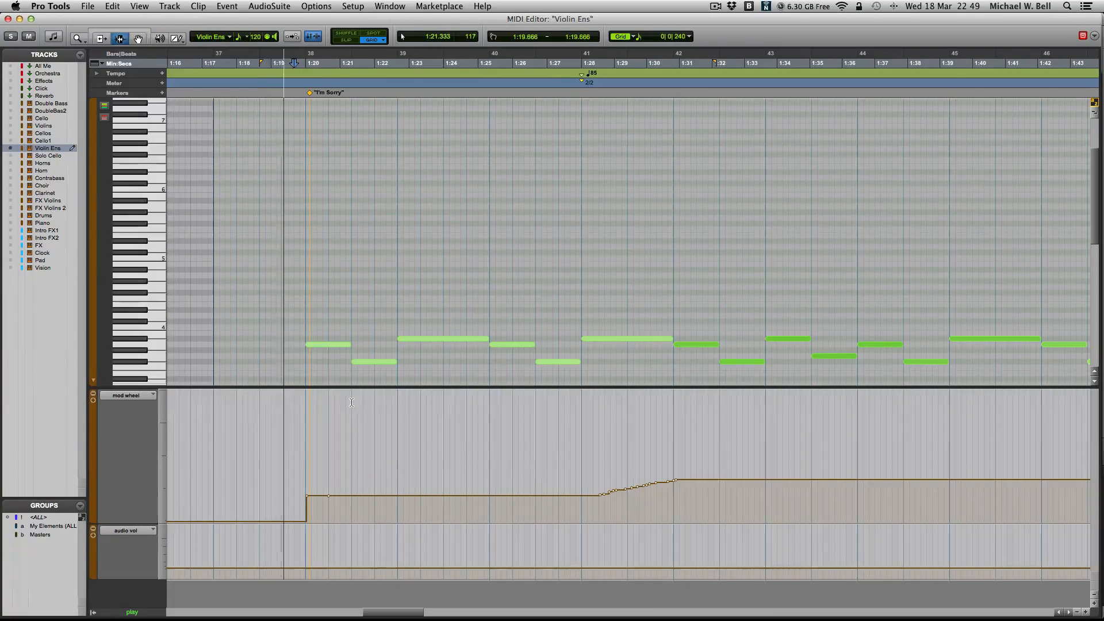
- Play the part from 1:27.833 through the mod wheel ramp, and place the edit cursor at 1:49.176
click(576, 446)
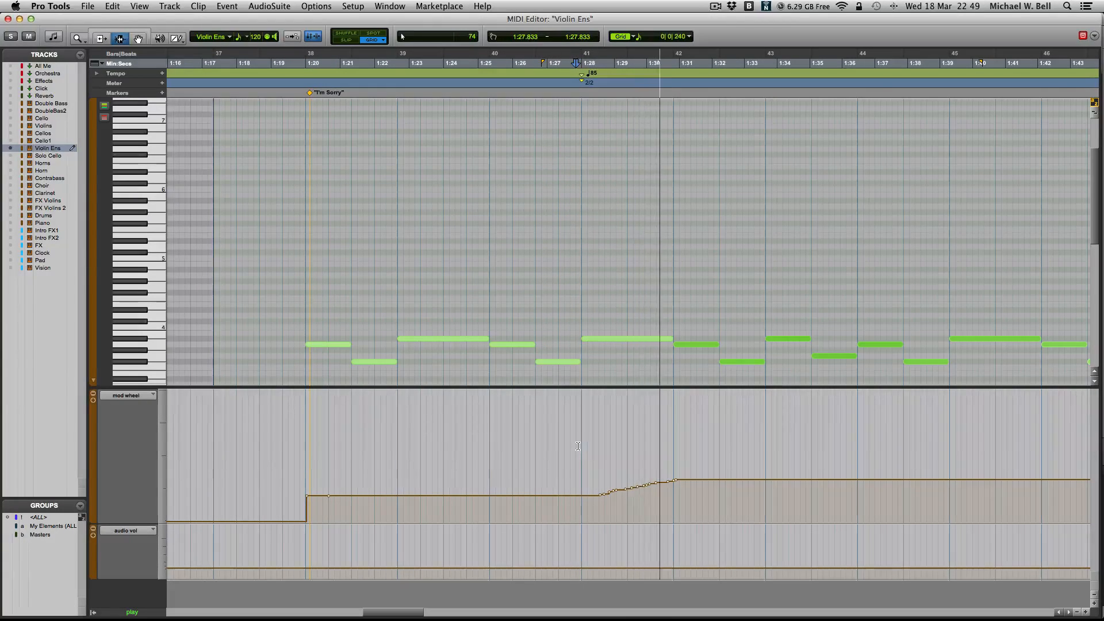
click(711, 430)
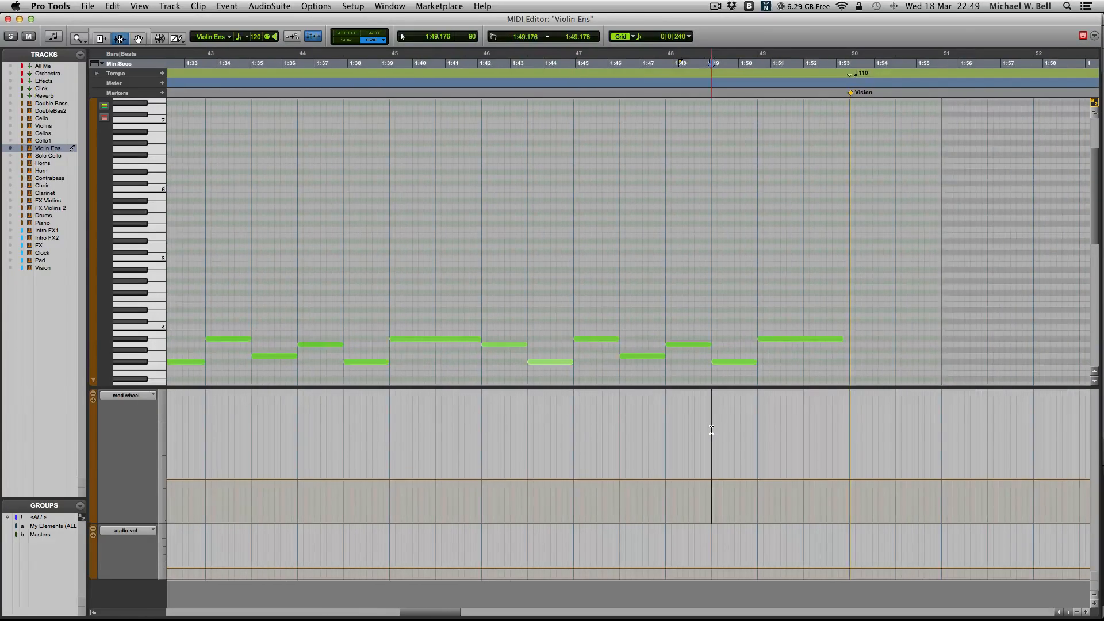
- Switch the mod wheel lane to MIDI volume and back to velocity, and place the edit cursor at 1:29.941
click(587, 470)
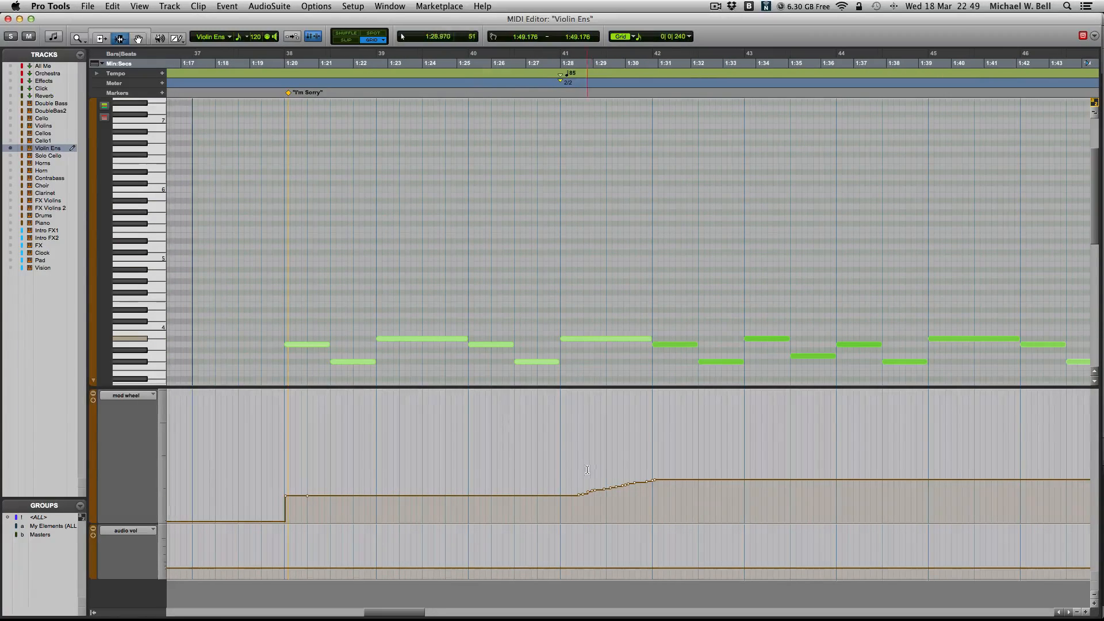
click(127, 395)
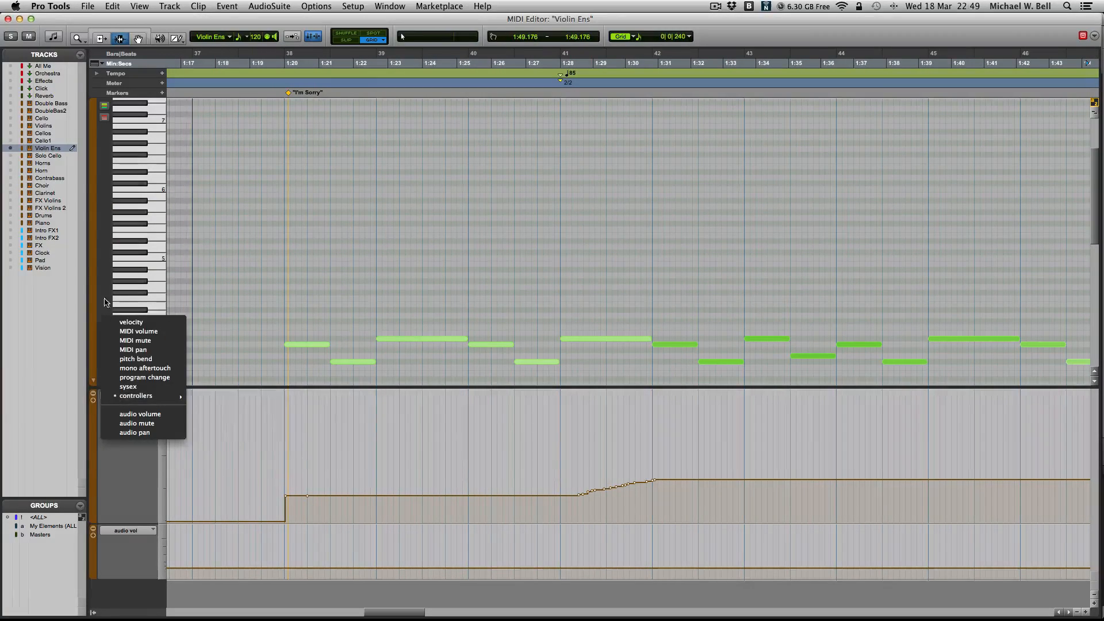
click(130, 325)
click(127, 395)
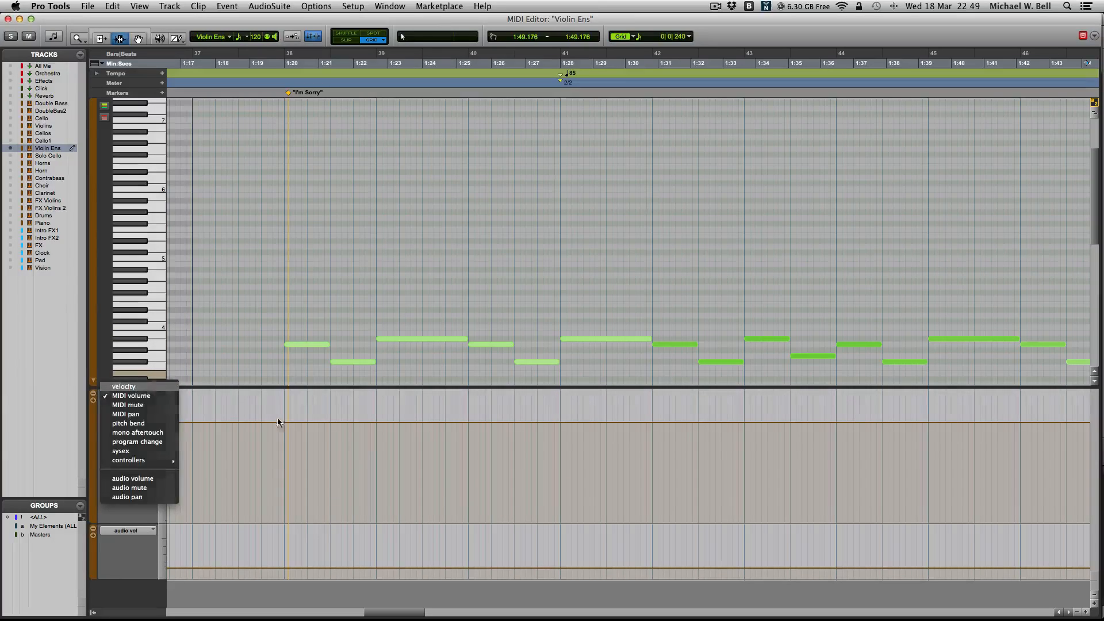
click(120, 387)
click(623, 304)
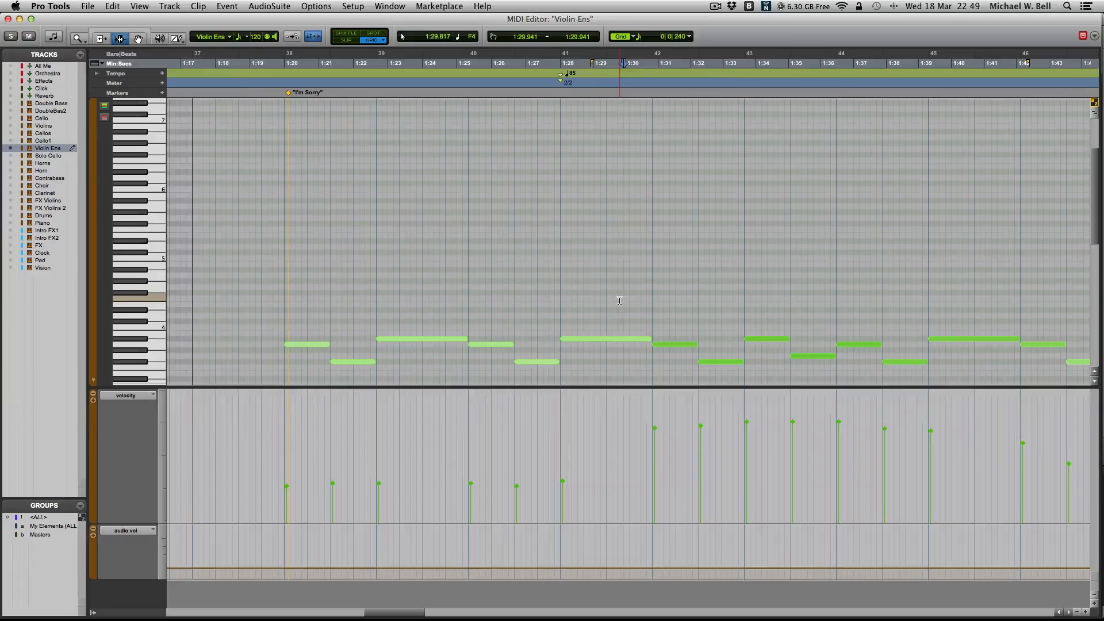
- Close the MIDI Editor and examine the lower tracks in the Edit window, placing the edit cursor at 1:43.176 and 1:58.320
key(super+w)
scroll(620, 303, down, 6)
scroll(620, 303, right, 2)
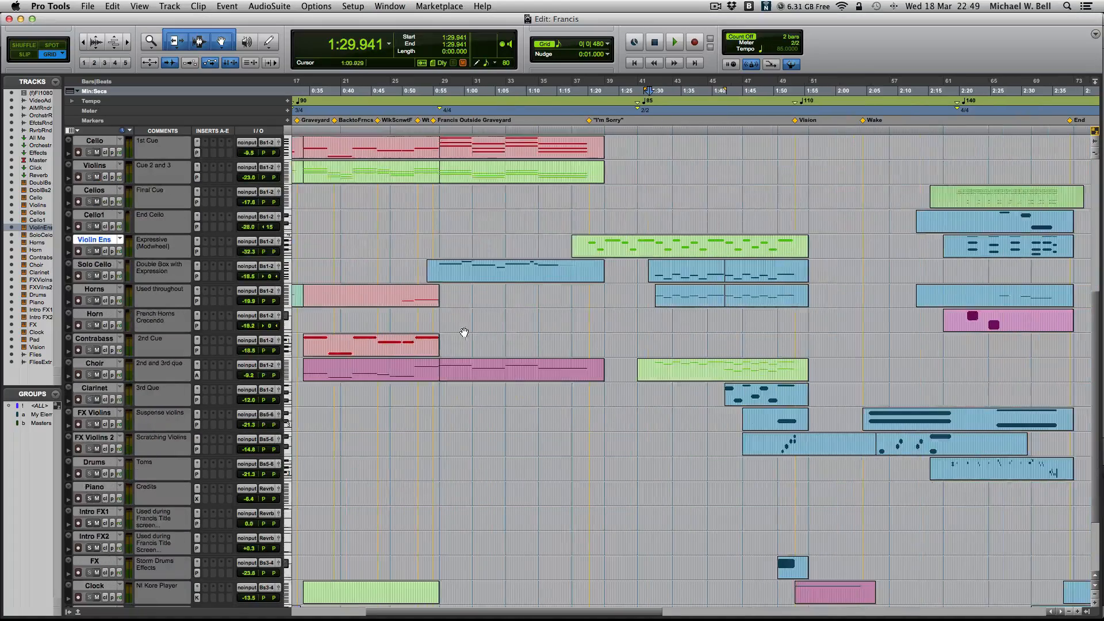
scroll(164, 397, down, 3)
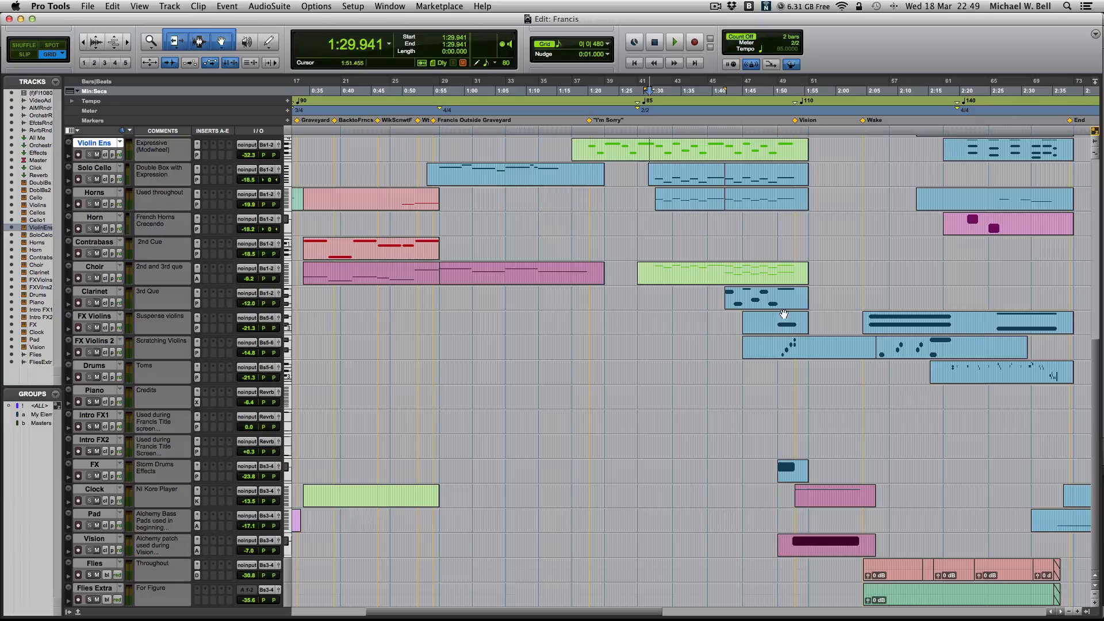
click(741, 322)
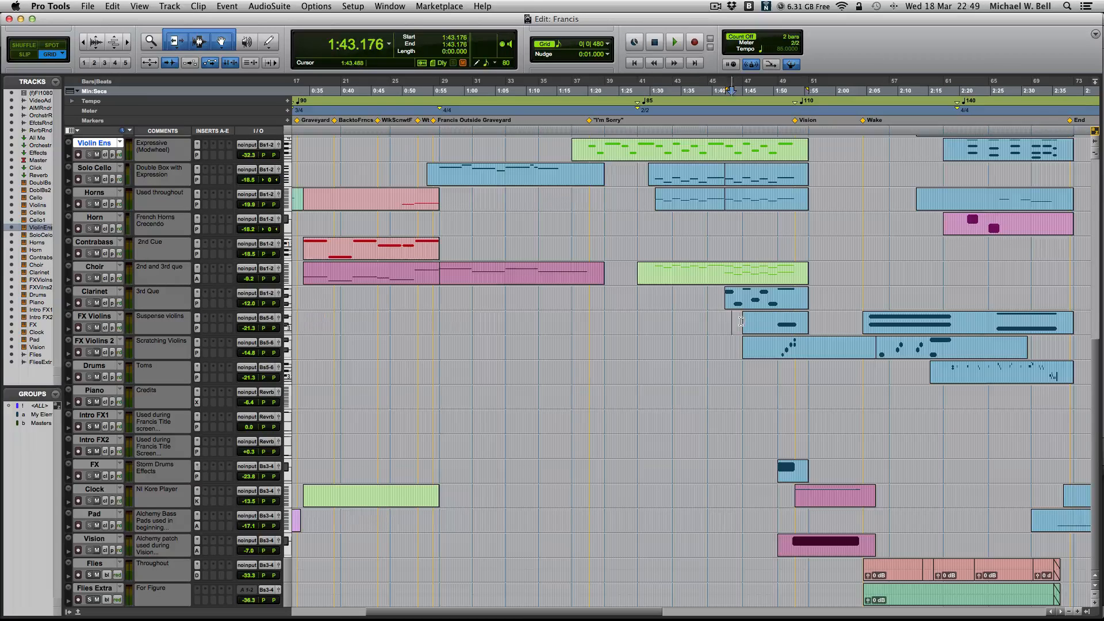
click(825, 321)
click(714, 7)
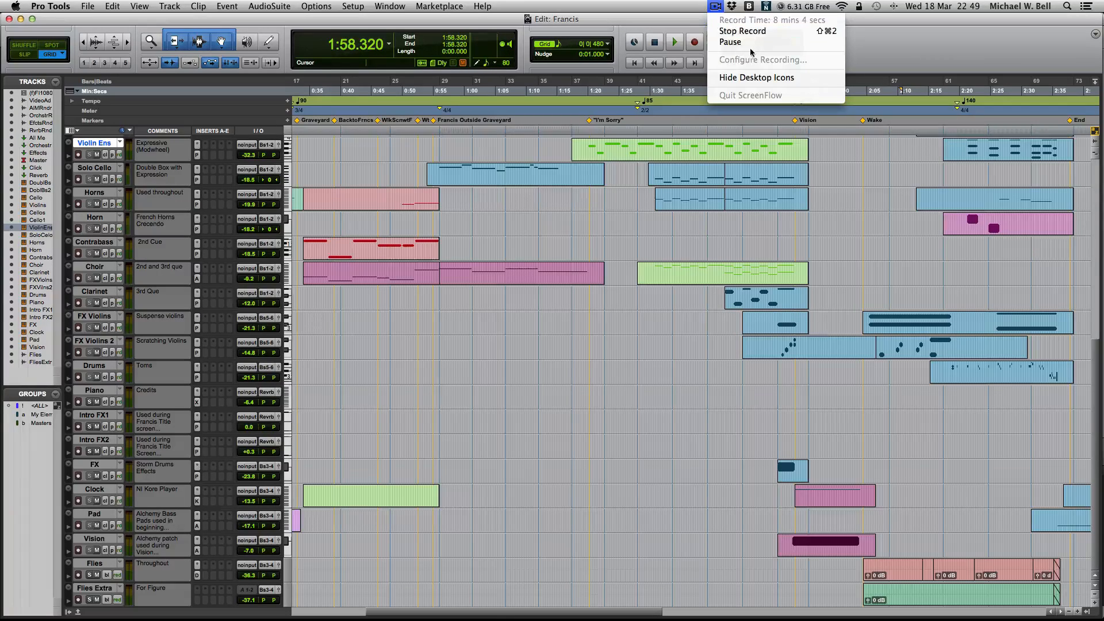